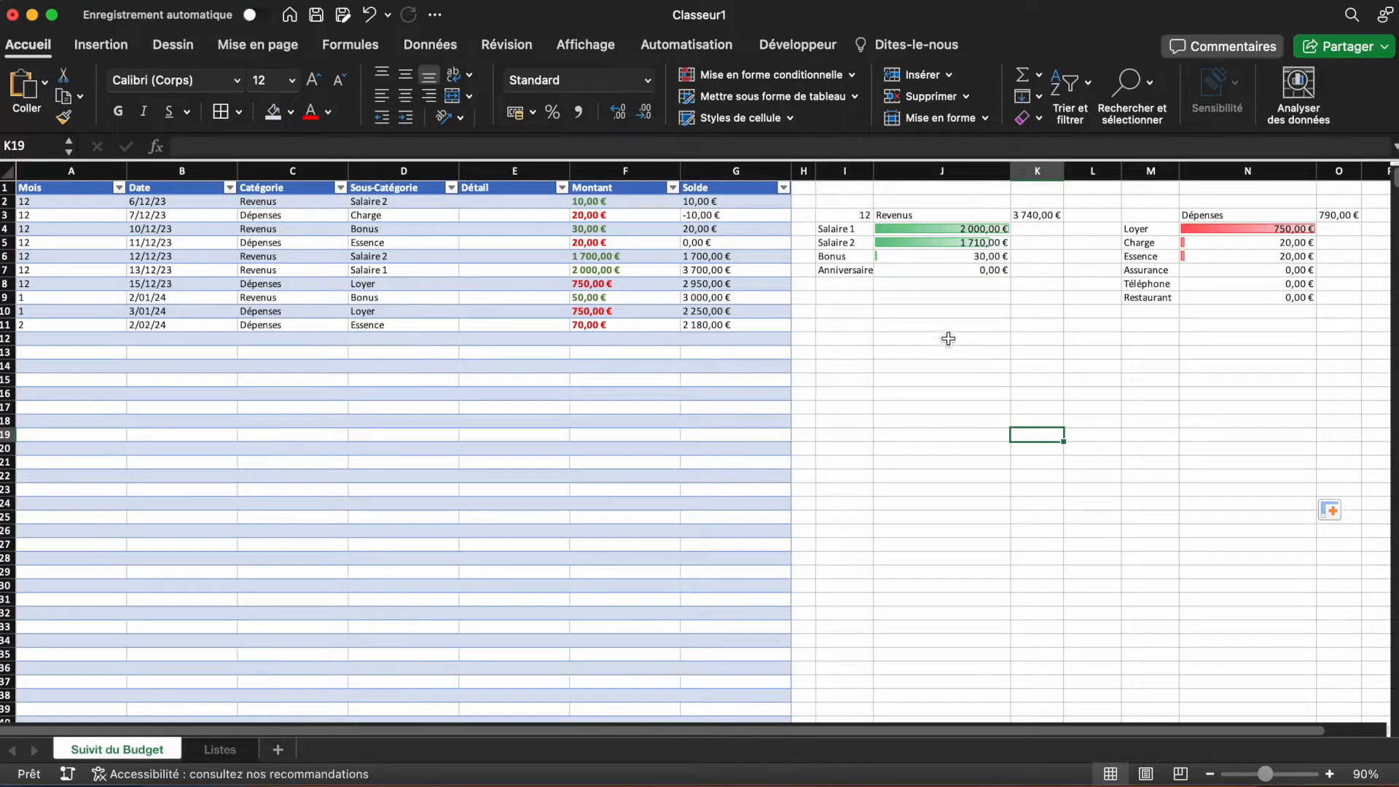
Step: Examine the monthly summary's revenue and expense totals and the formulas behind the sub-category amounts
click(855, 216)
click(904, 338)
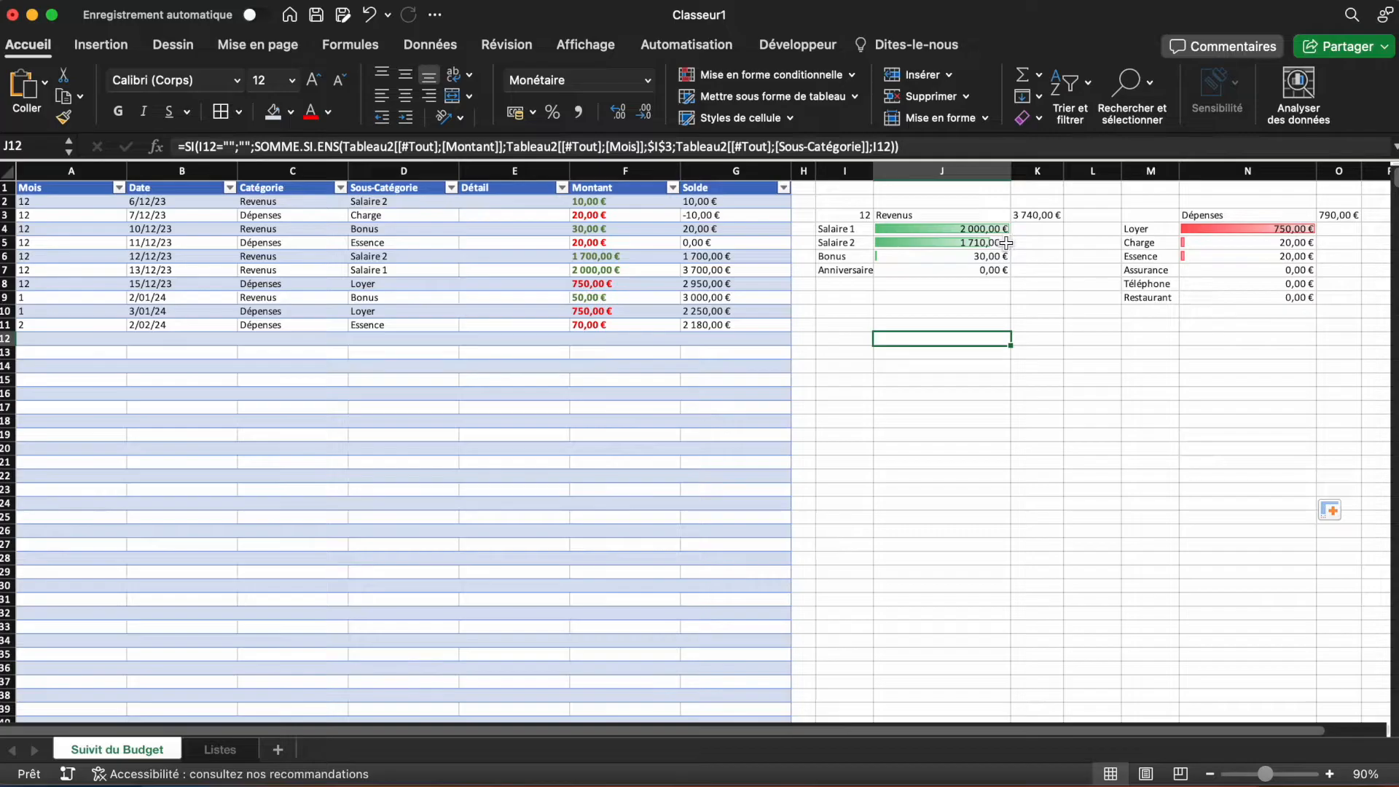
click(981, 288)
click(1032, 354)
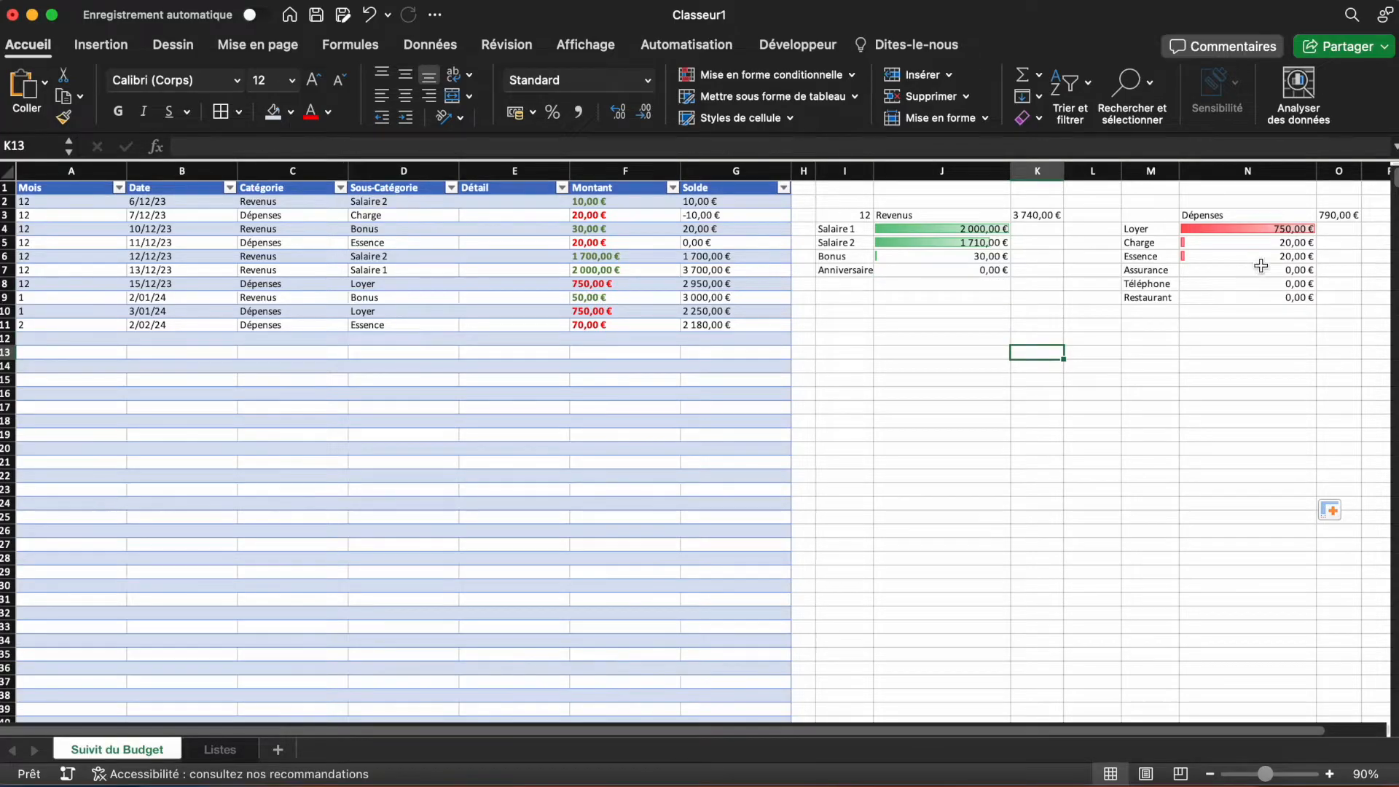
click(1335, 215)
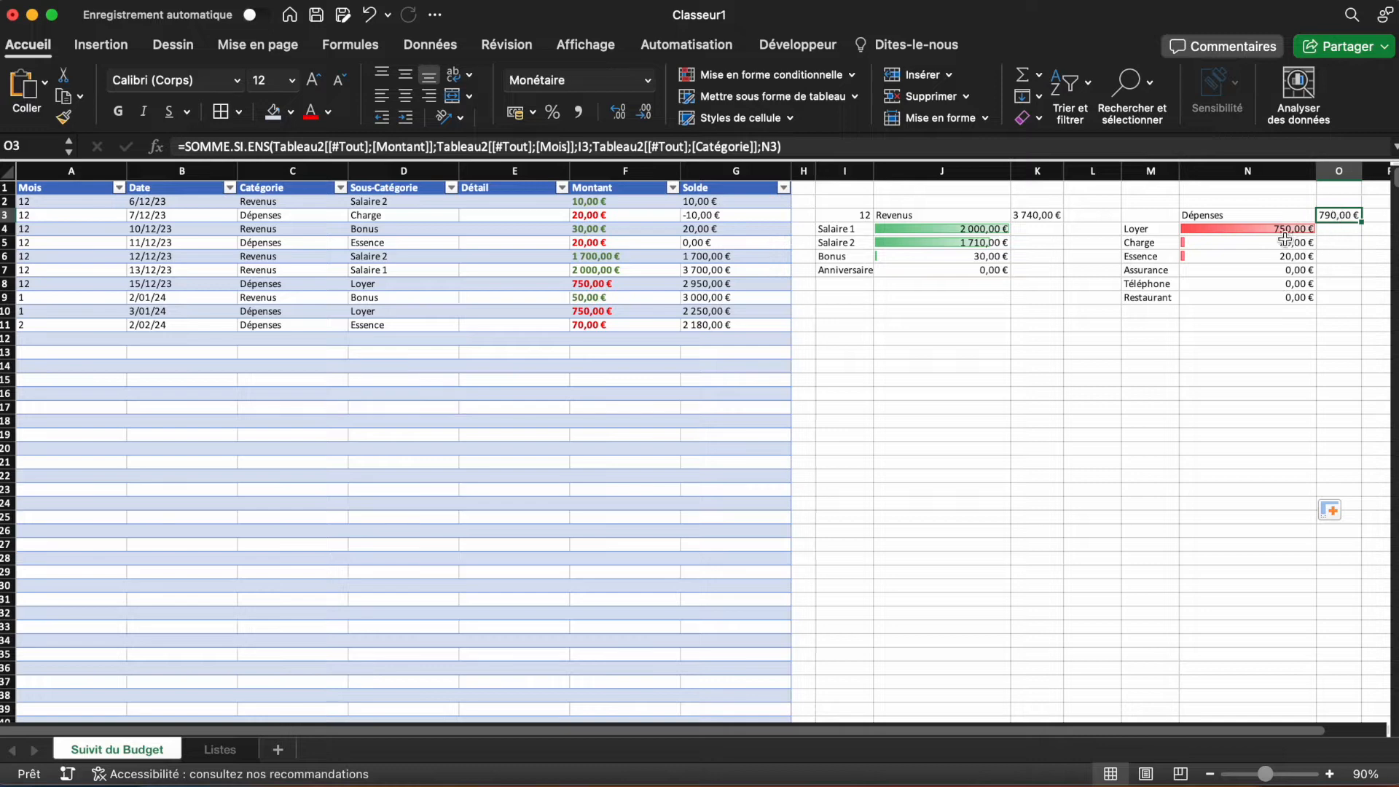
click(1248, 243)
click(1199, 406)
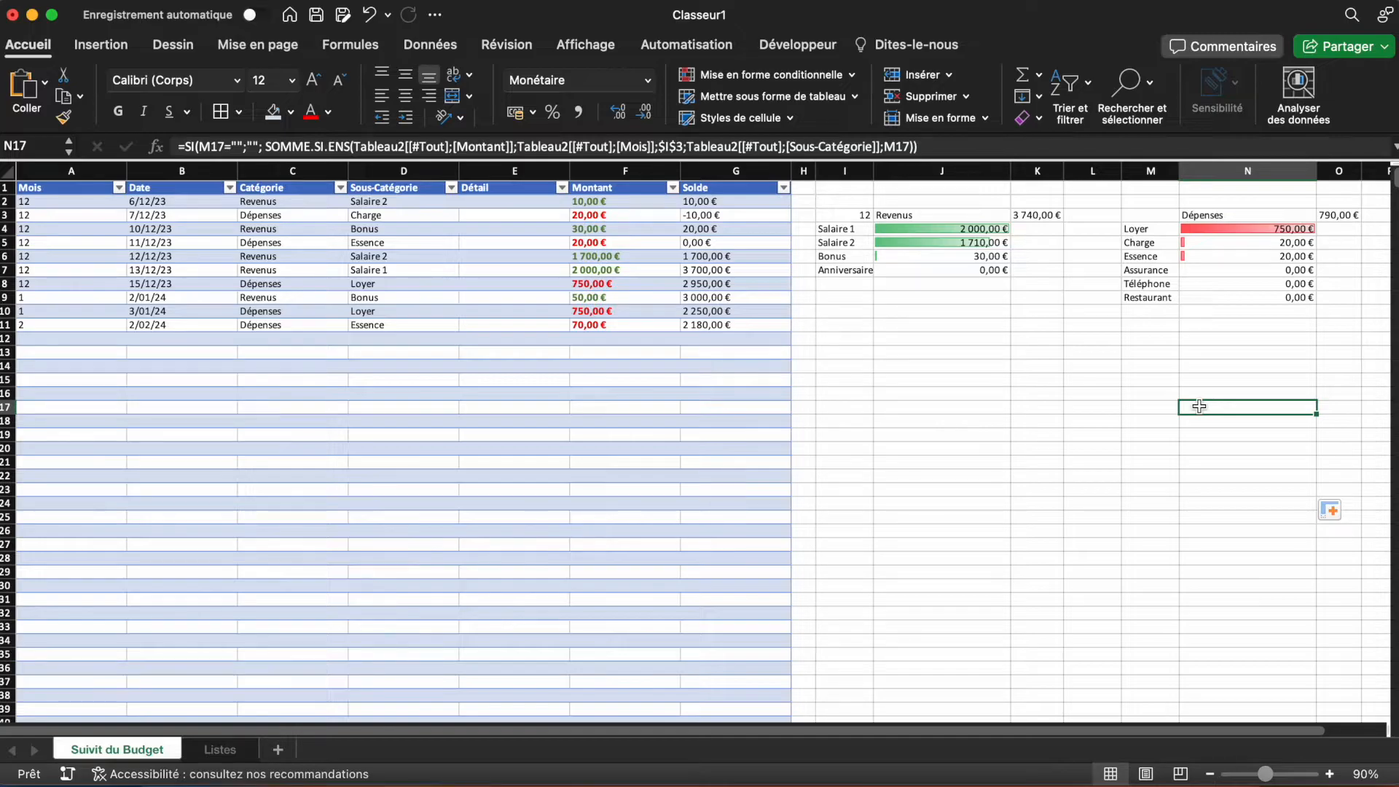
click(1282, 246)
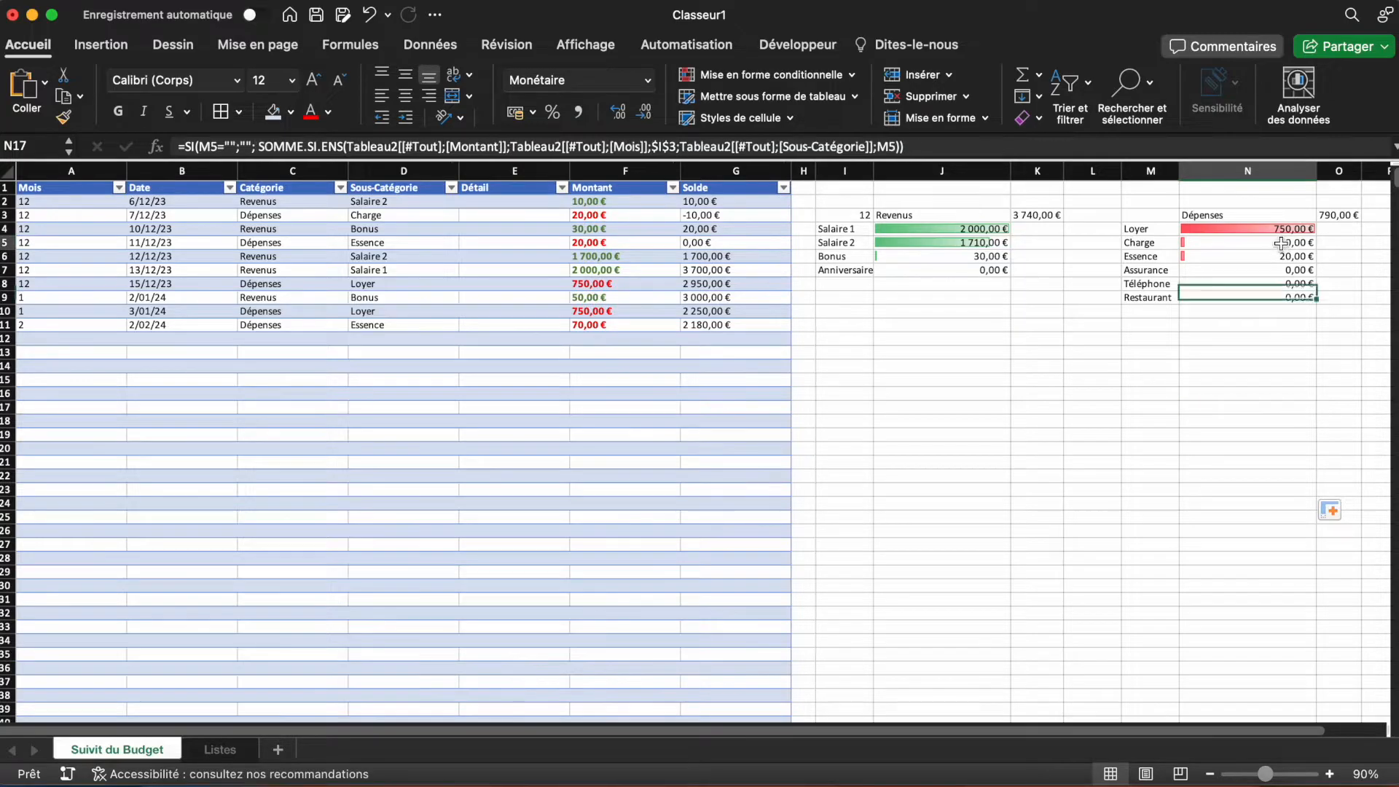
click(1168, 376)
click(1248, 242)
click(1104, 391)
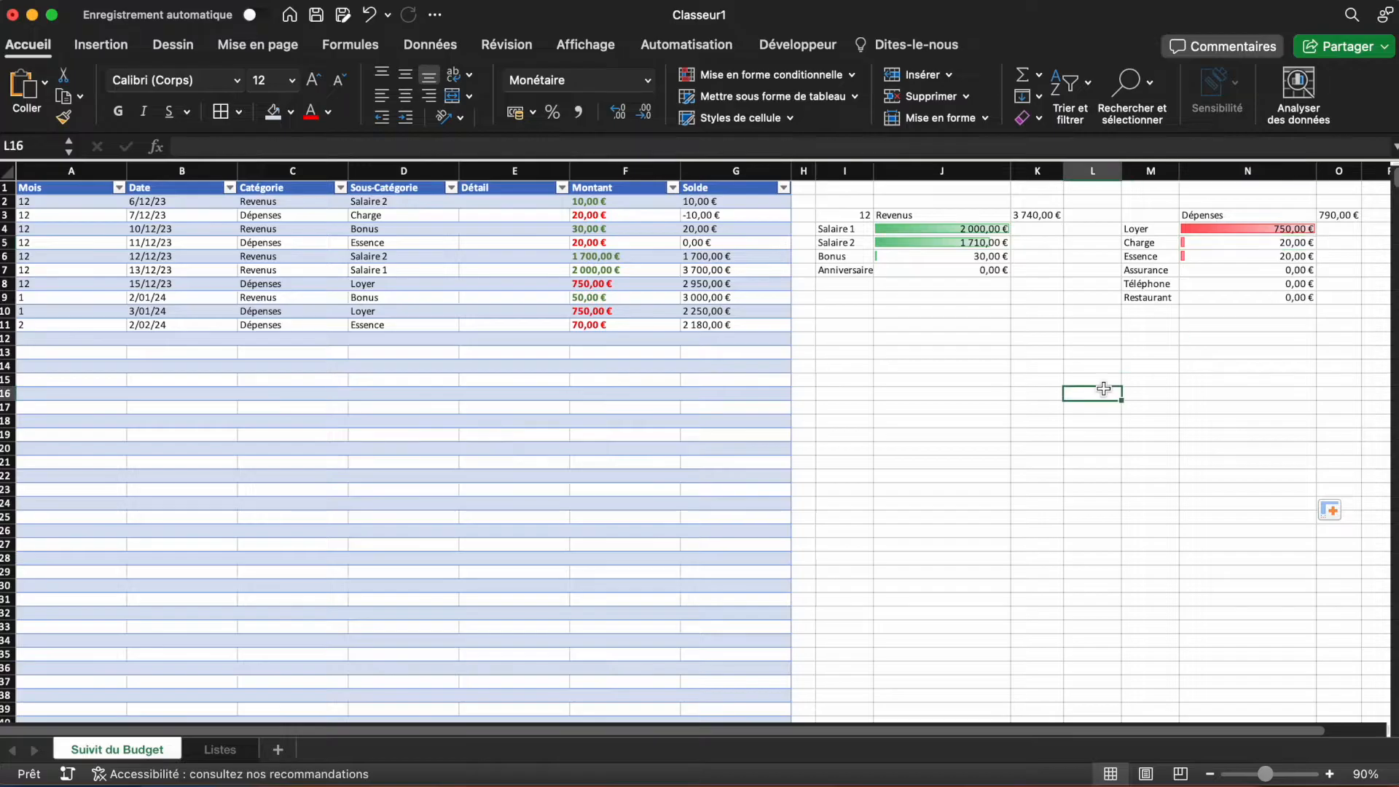
click(960, 368)
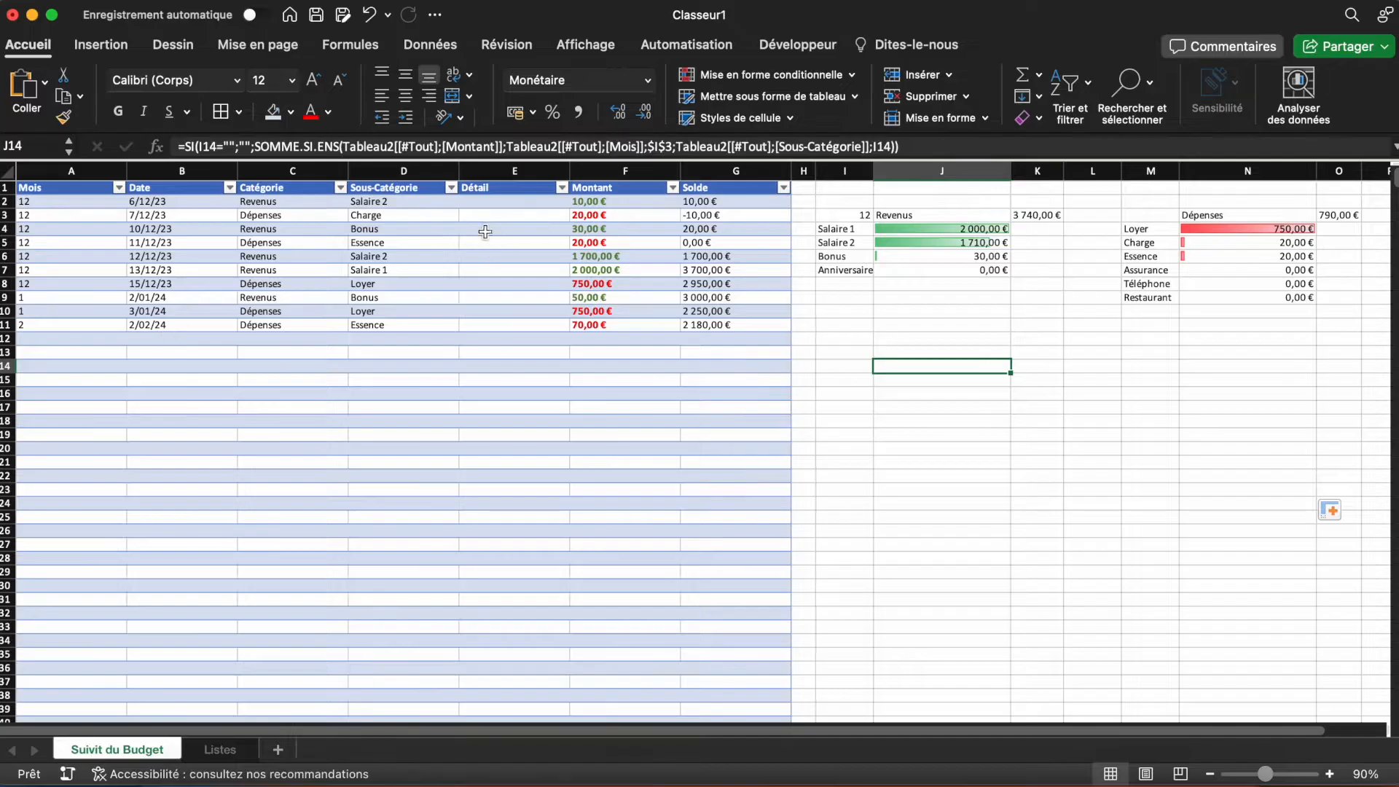
Step: Set the amount of the 7/12/23 Charge expense to 50 and check the Charge amount in the expense summary
click(587, 219)
text(50)
key(Return)
click(1124, 477)
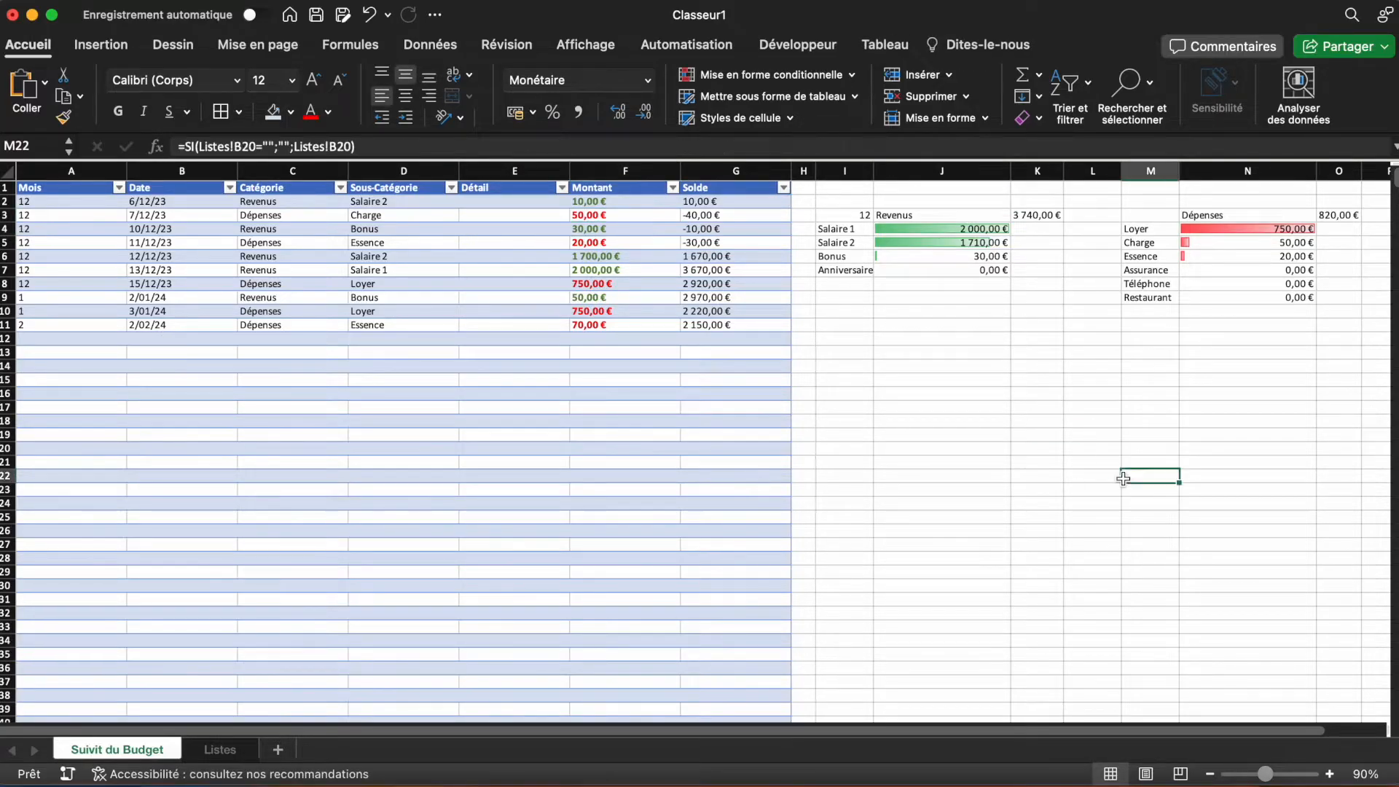
click(1241, 245)
click(1145, 421)
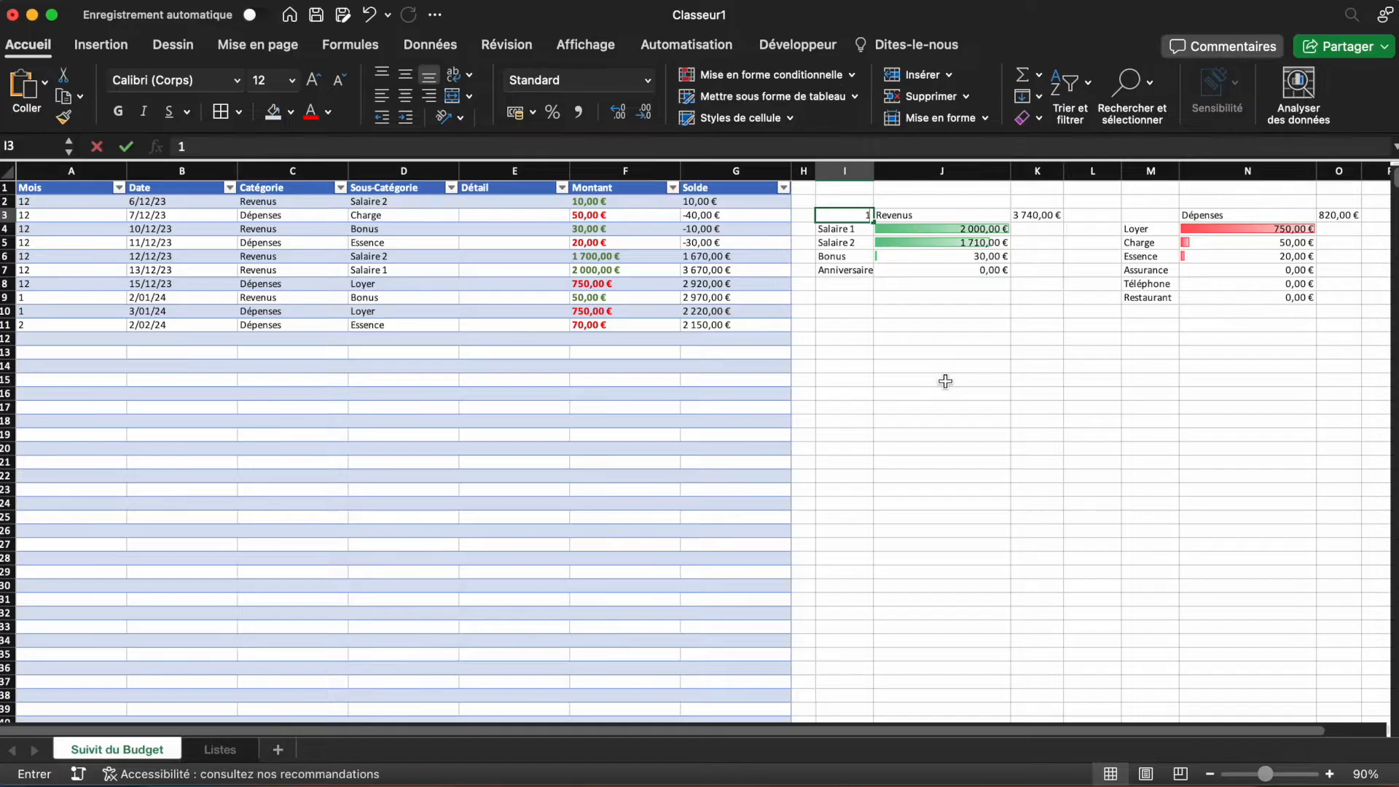
Step: Set the summary's month in I3 to 1 and compare the summary with that month's table entries
text(1)
key(Return)
click(945, 382)
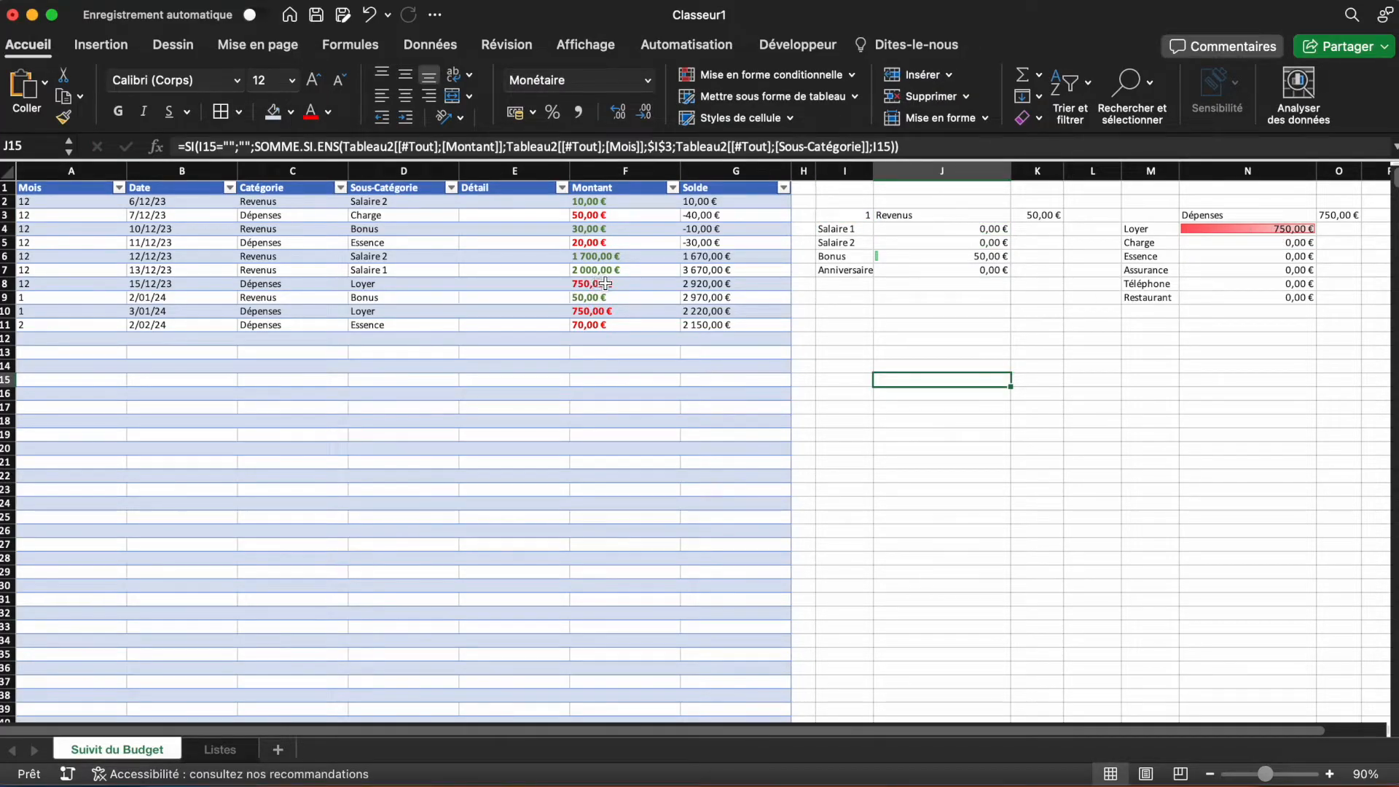
click(574, 285)
click(593, 312)
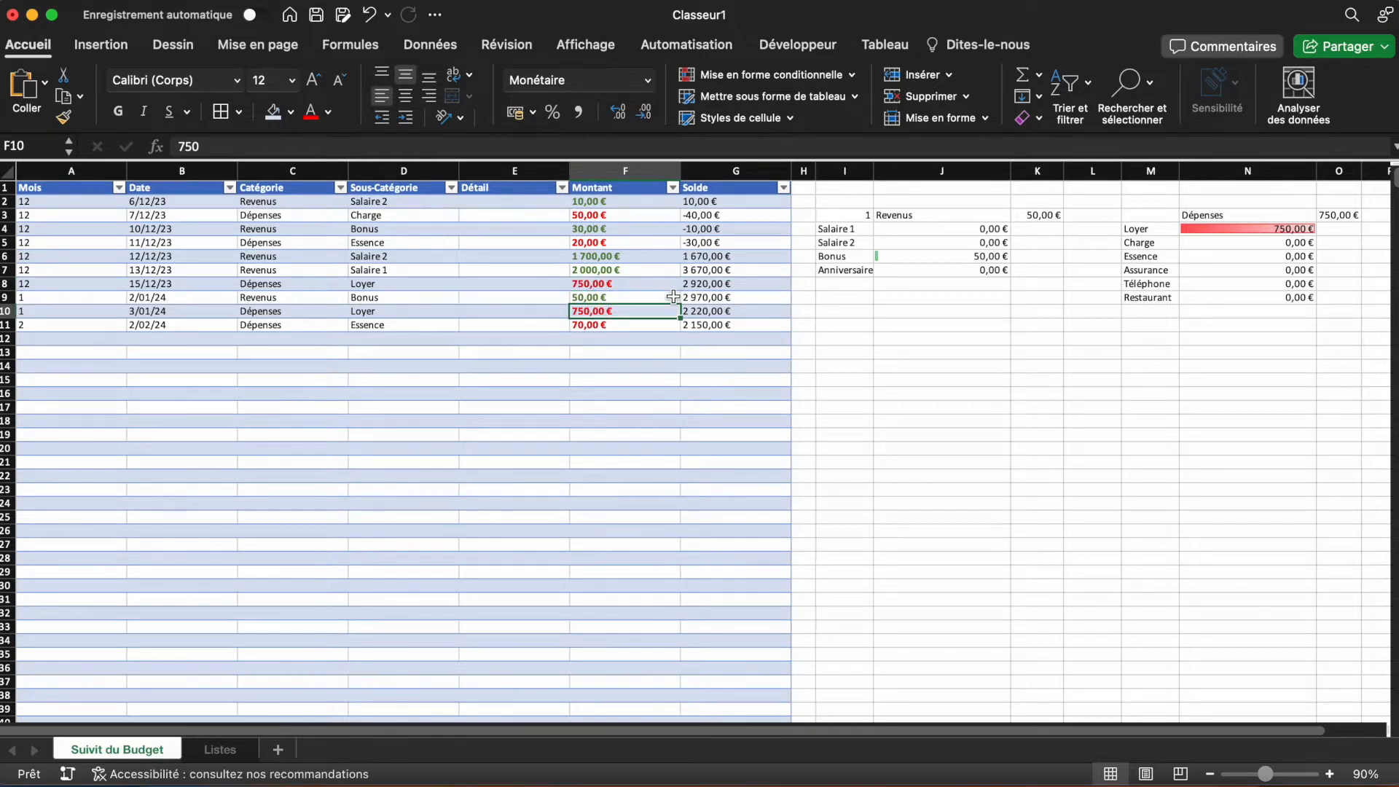
click(904, 429)
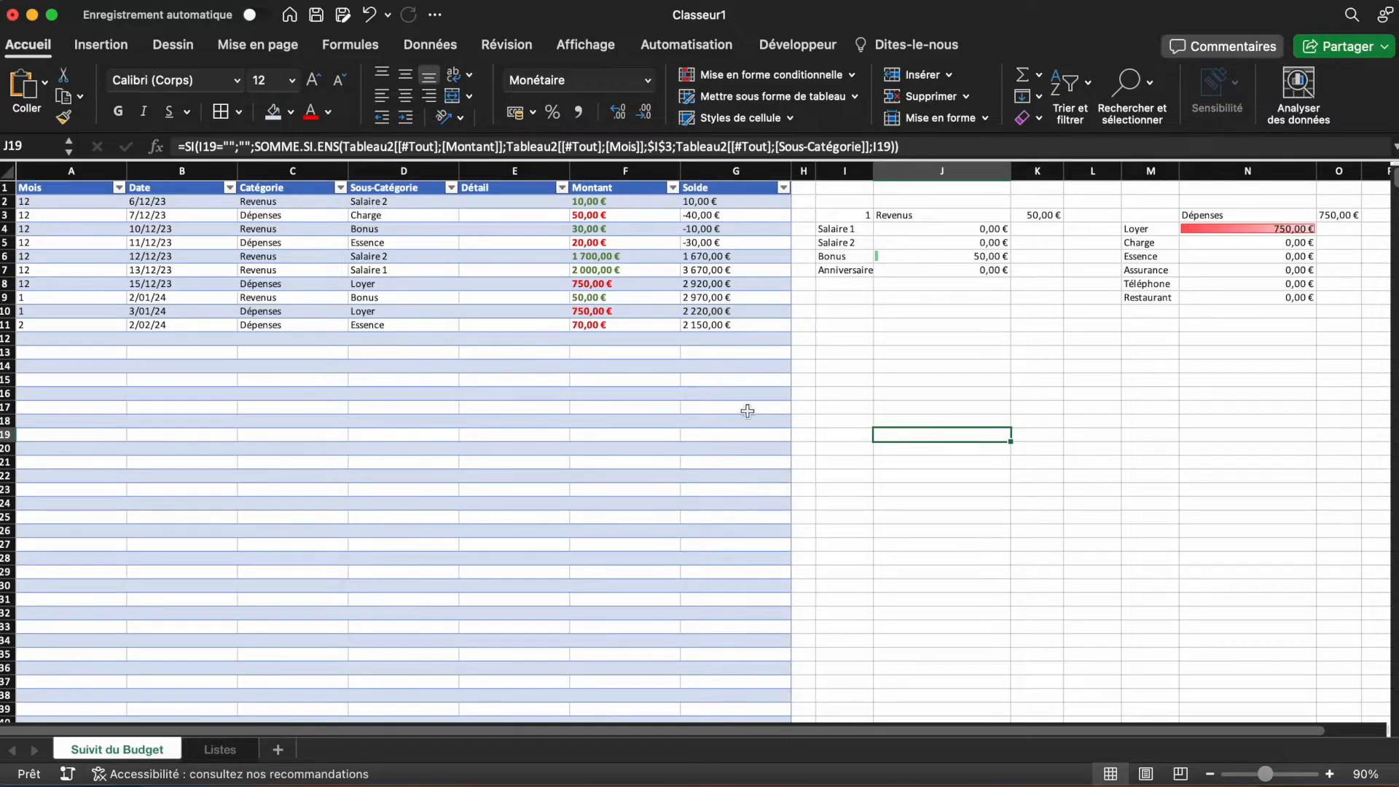
Step: Add Cadeaux at the end of the Dépenses list on the Listes sheet and check it in the Suivit du Budget summary
click(220, 749)
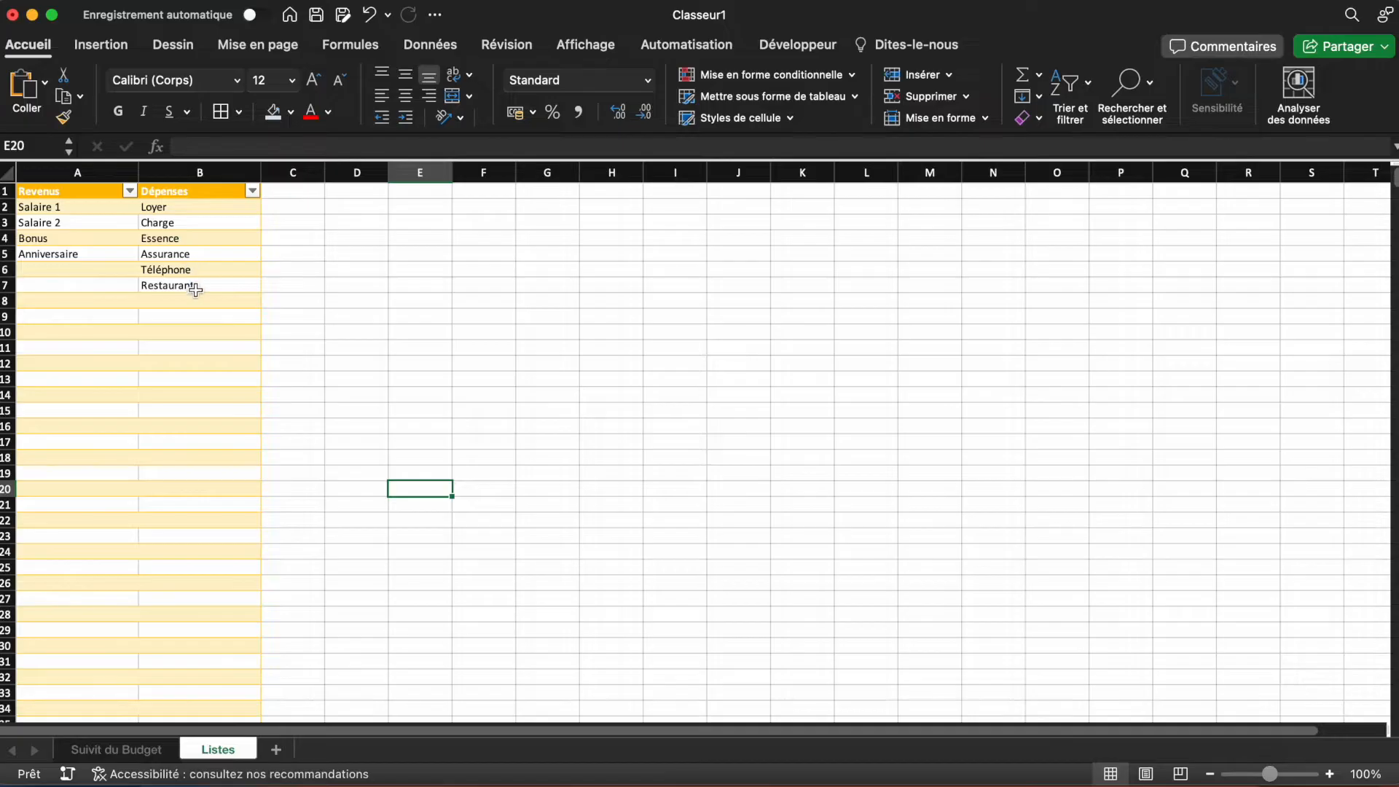
click(218, 300)
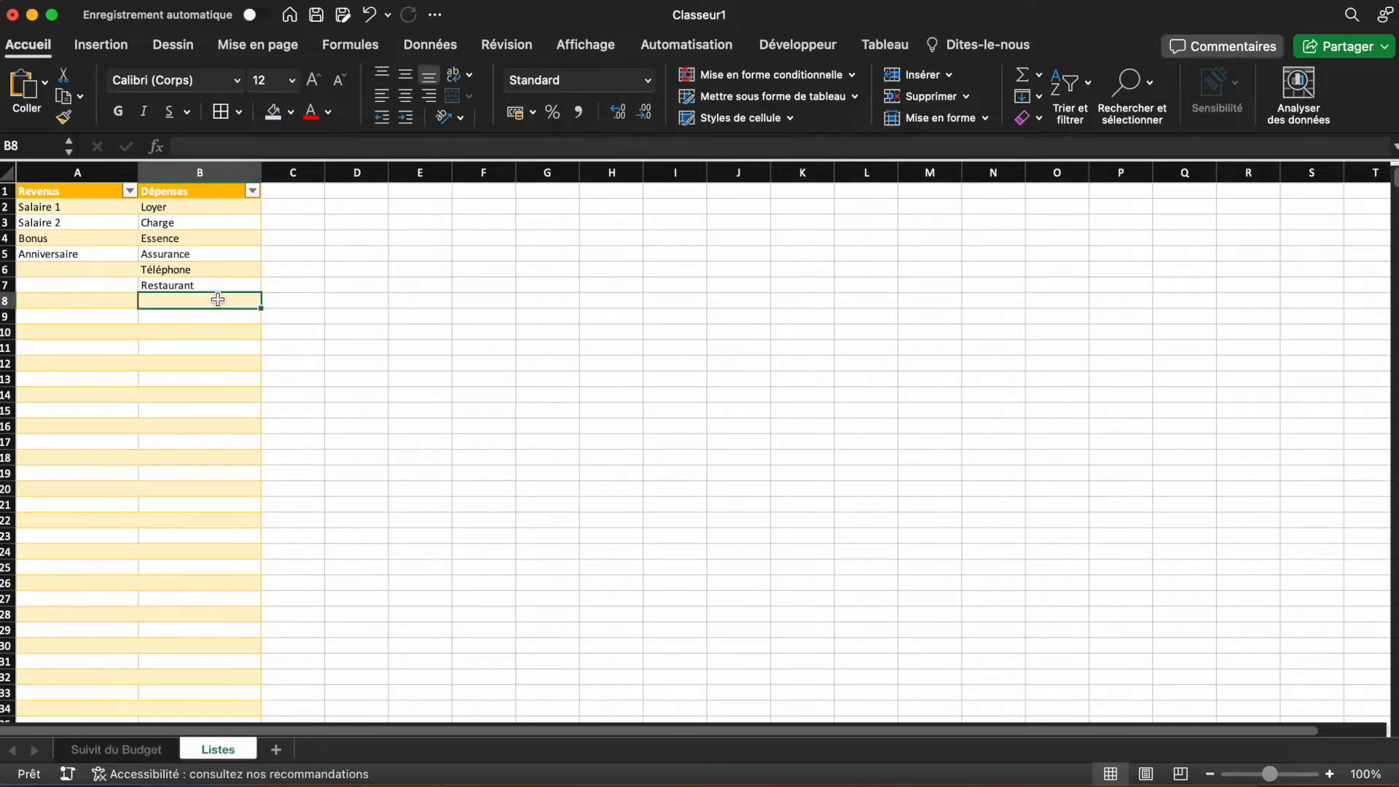
text(Cadeaux)
key(Return)
click(131, 750)
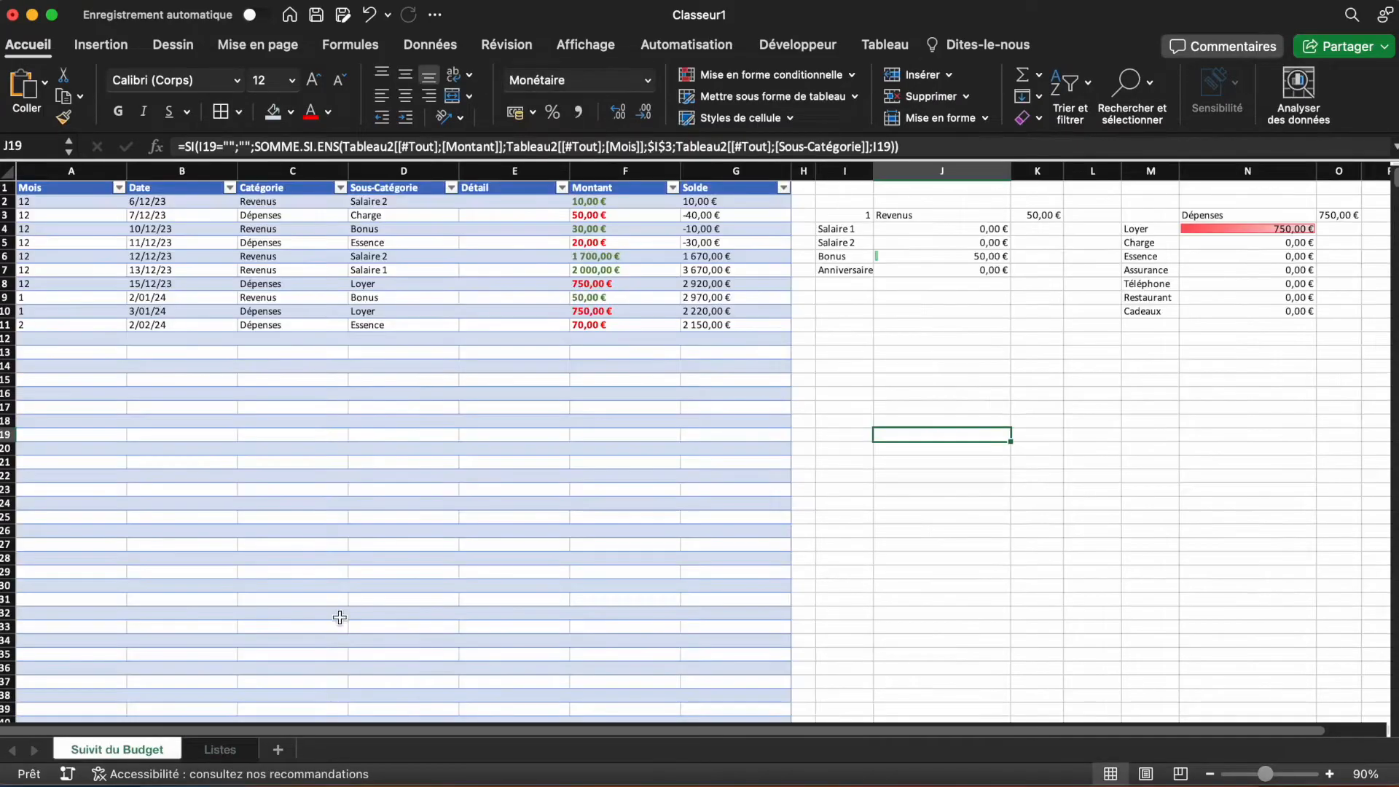
click(1161, 310)
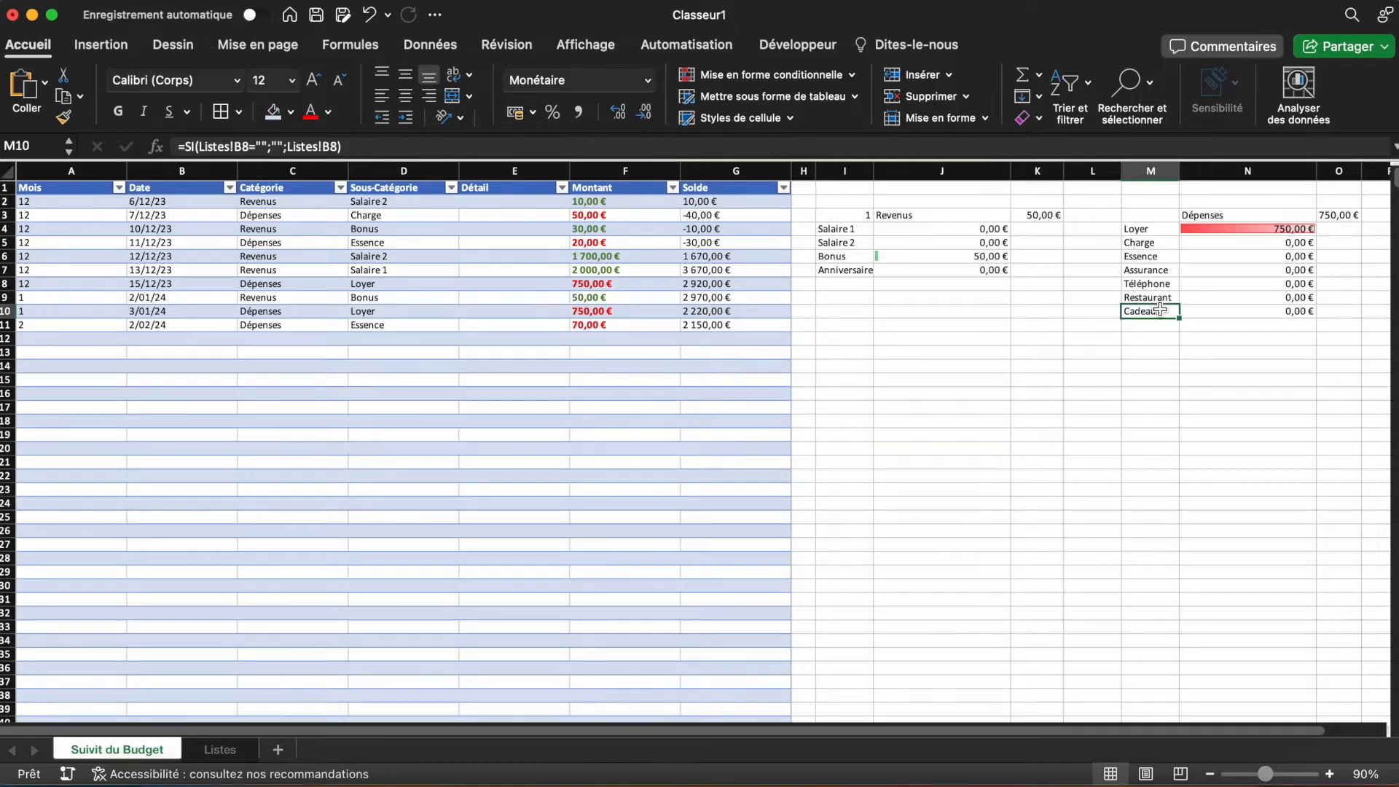
click(1150, 352)
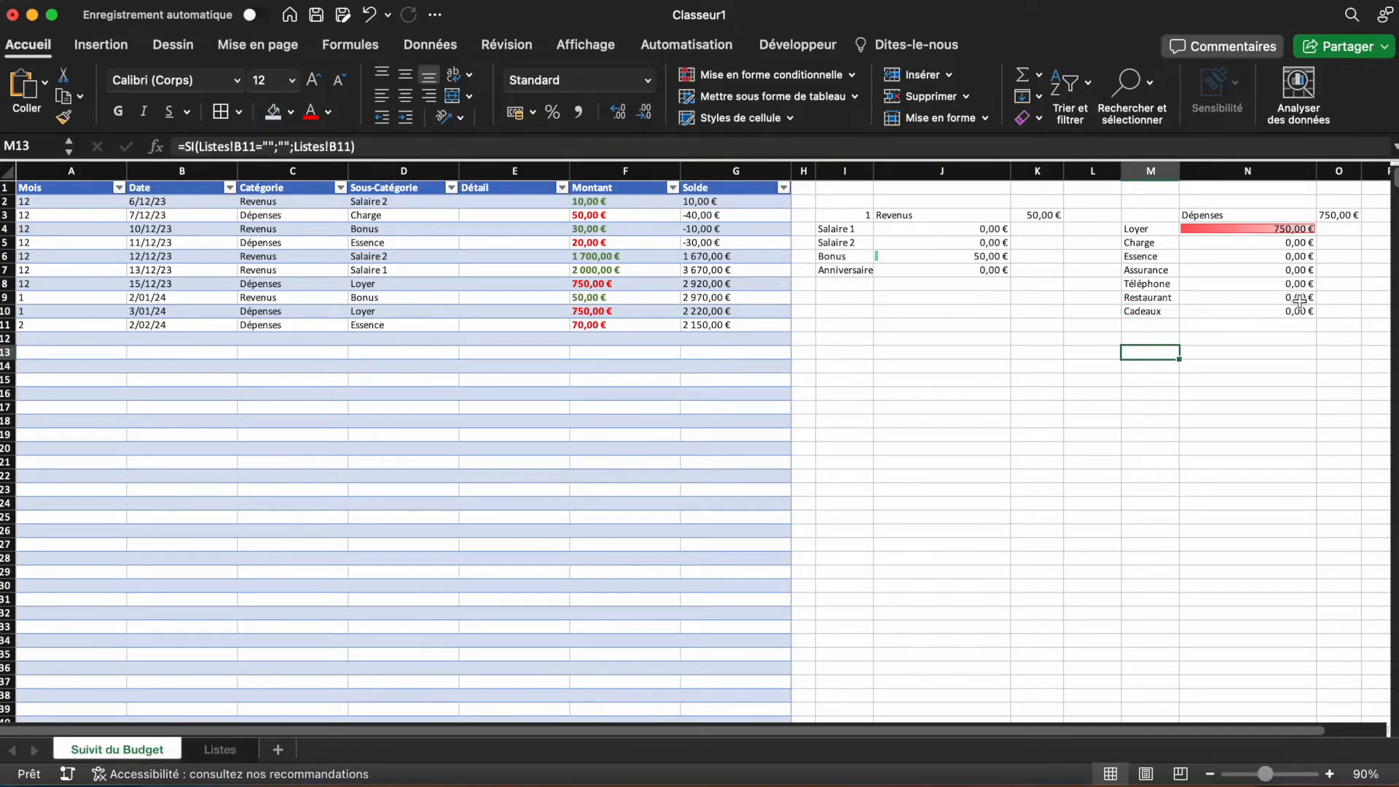
Step: Set the summary's month in I3 to 2
click(854, 217)
text(2)
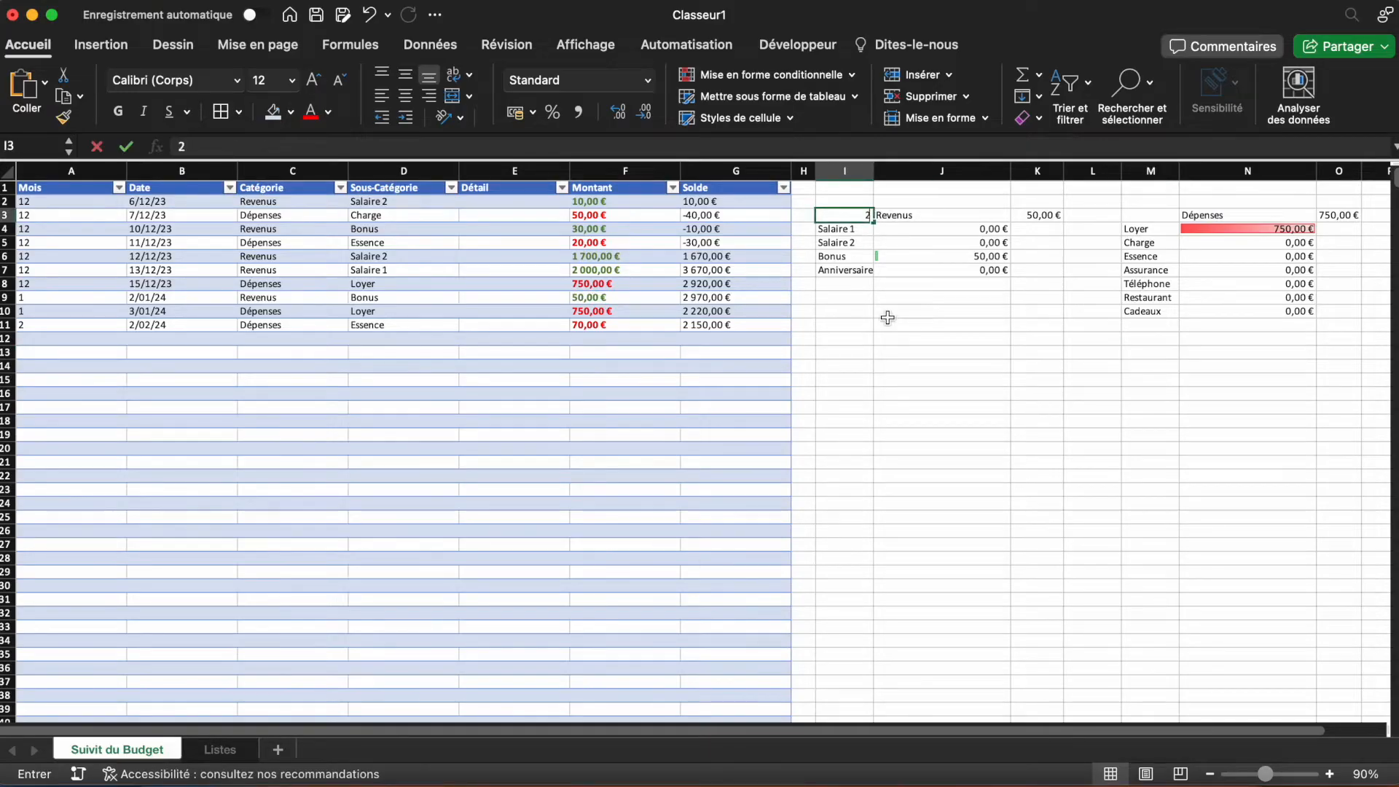
key(Return)
click(994, 362)
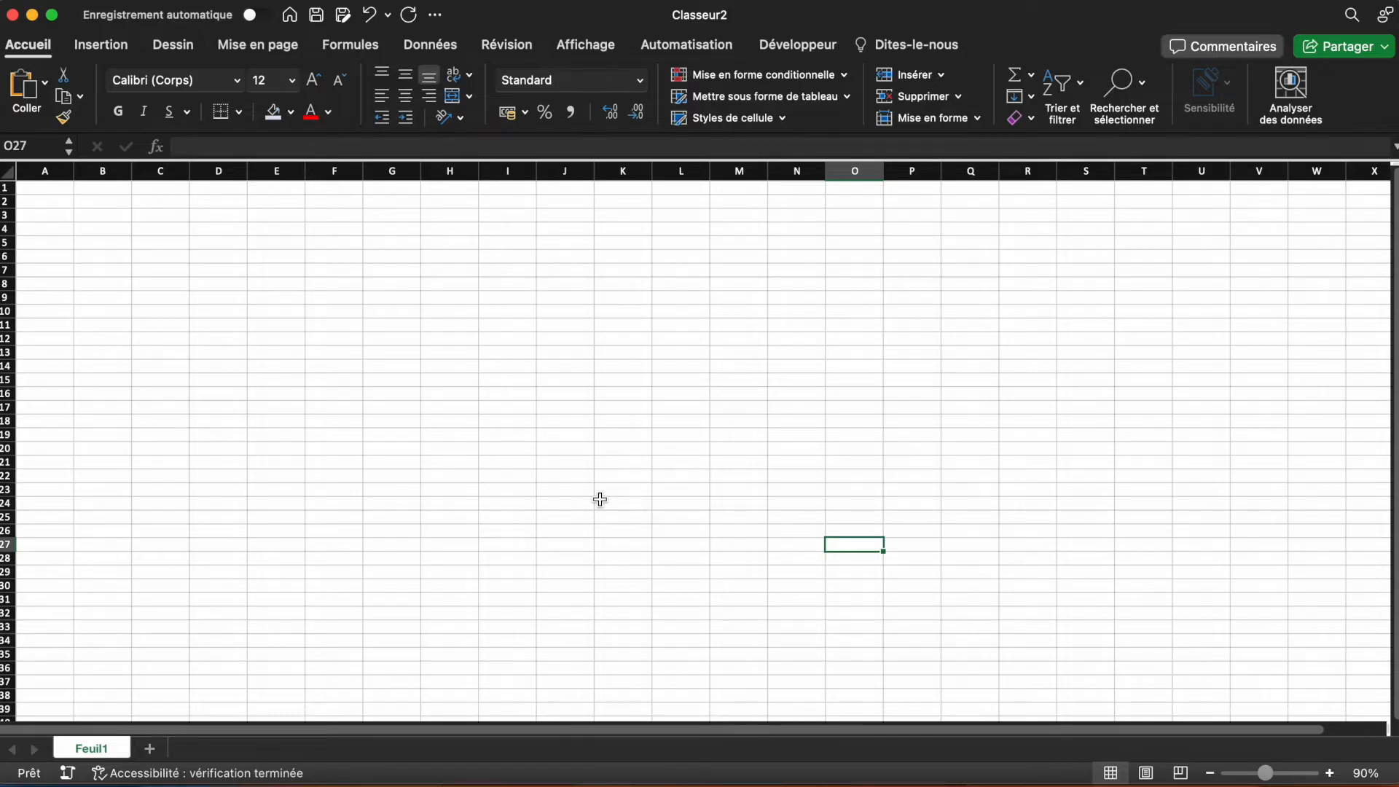
Step: Add a second sheet to the blank workbook and rename the first sheet "Suivit du Budget"
click(151, 751)
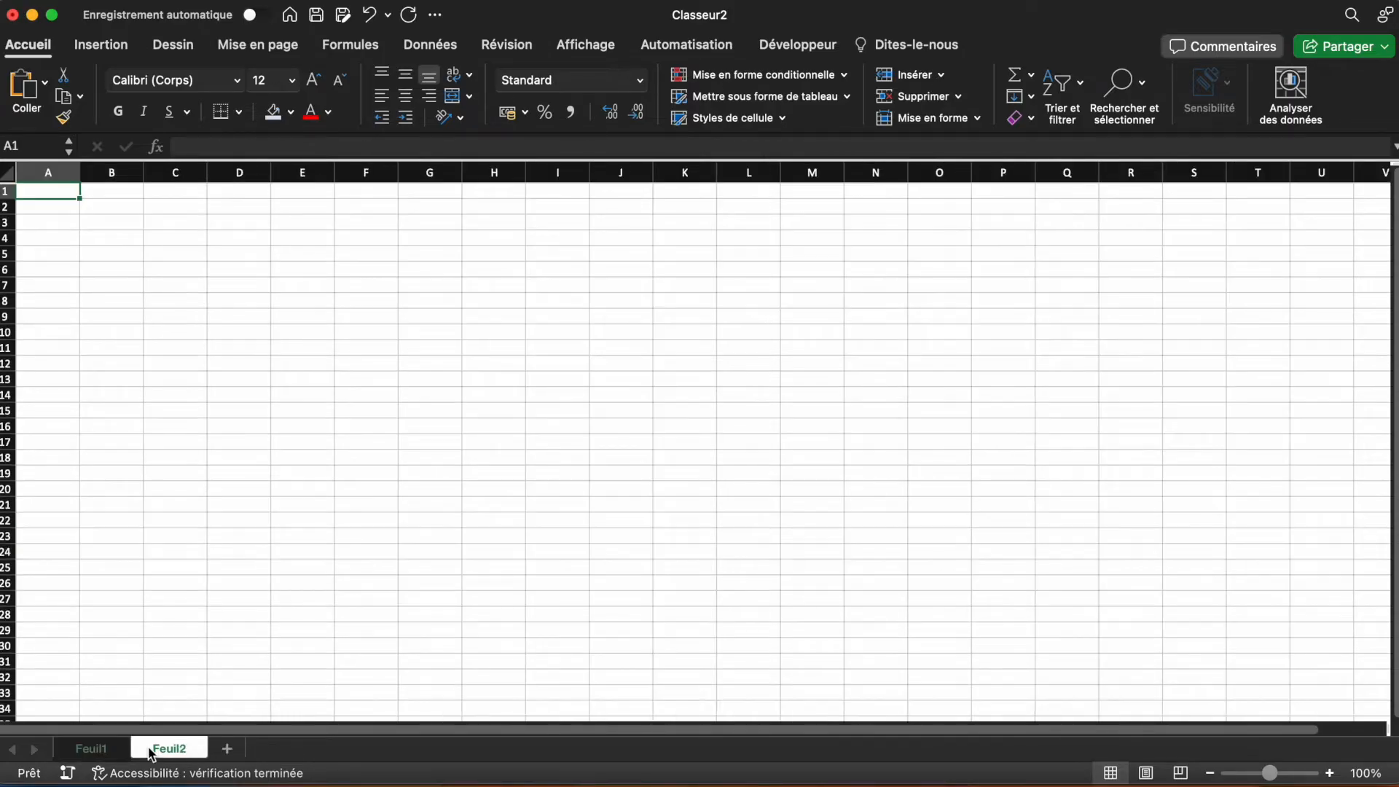
click(88, 751)
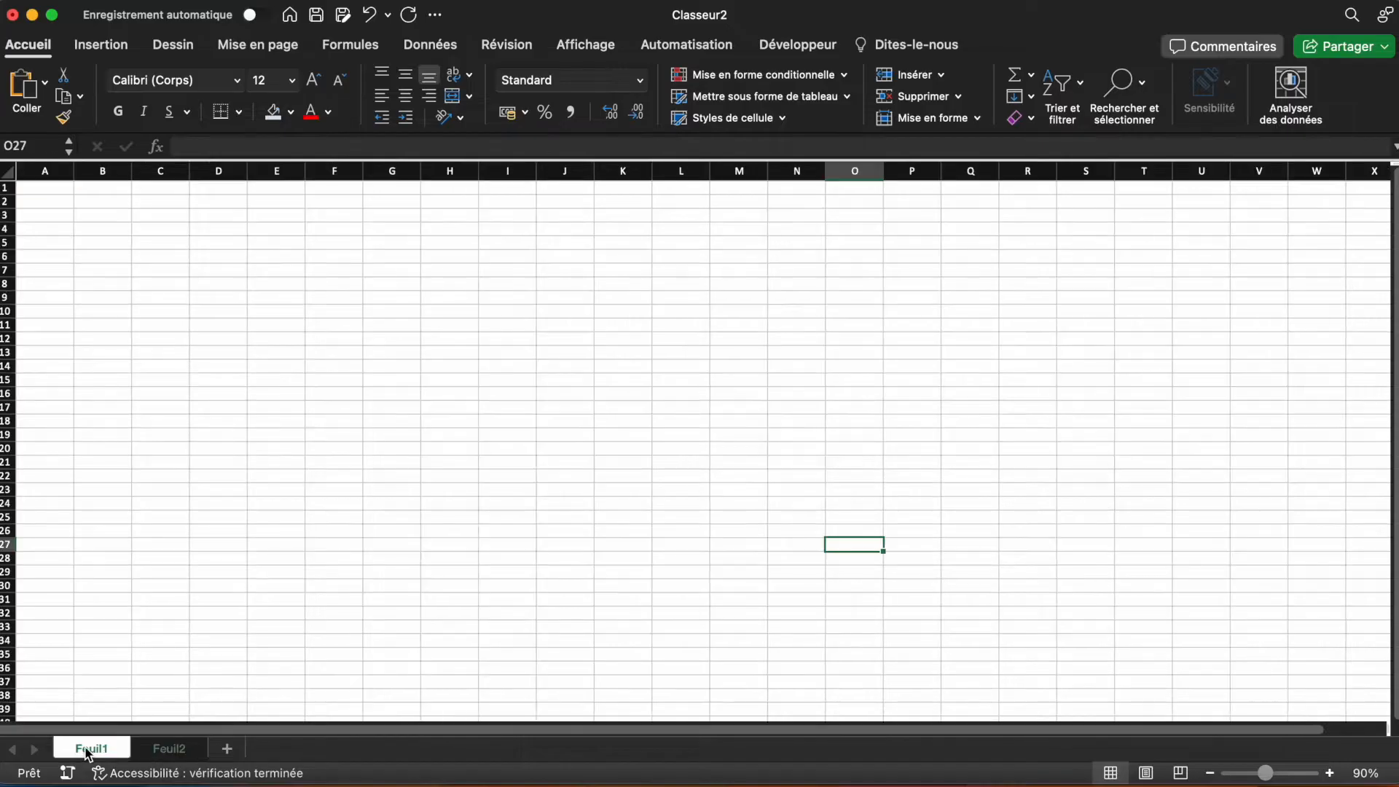
double_click(94, 750)
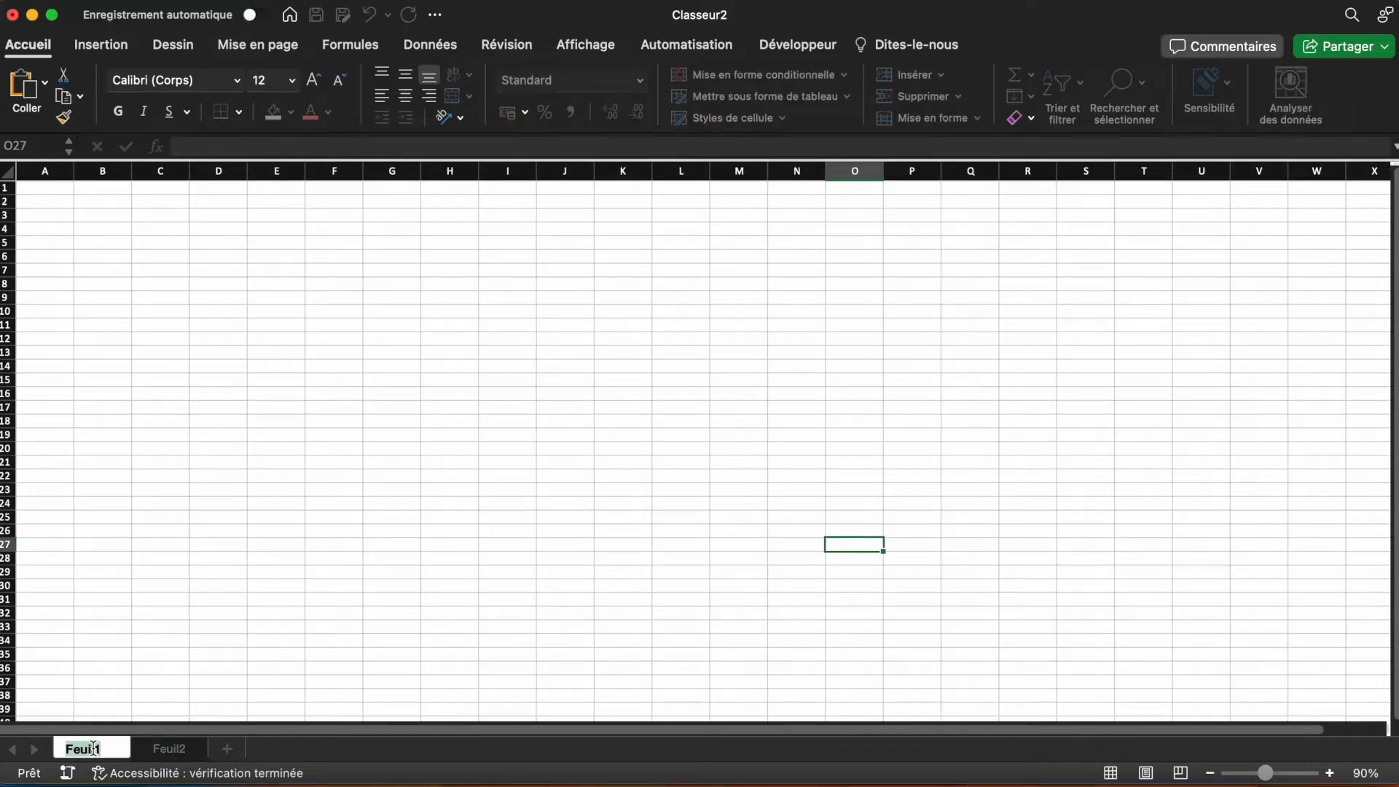
text(Suivi du Budget)
key(Return)
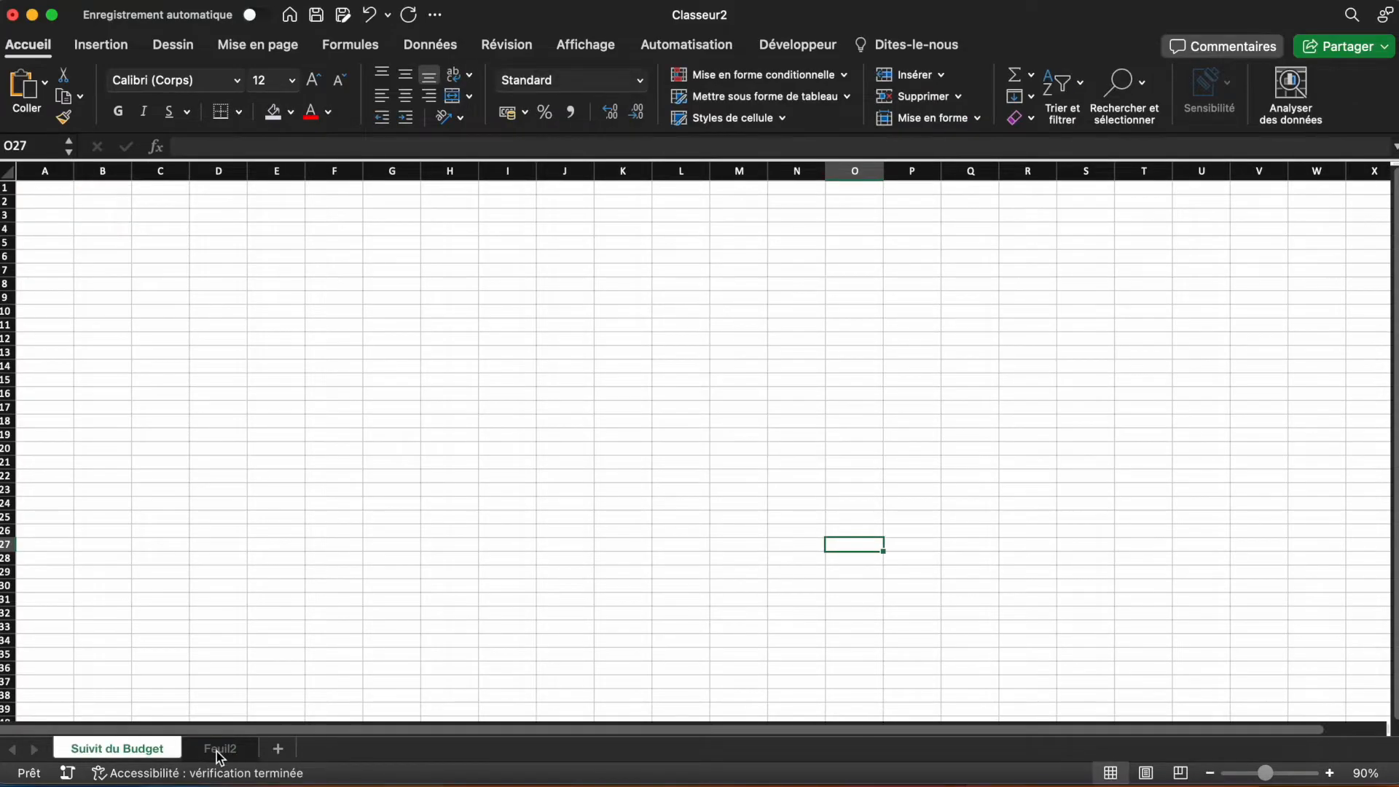
Step: Rename the second sheet "Listes"
click(217, 751)
double_click(218, 750)
text(Listes)
key(Return)
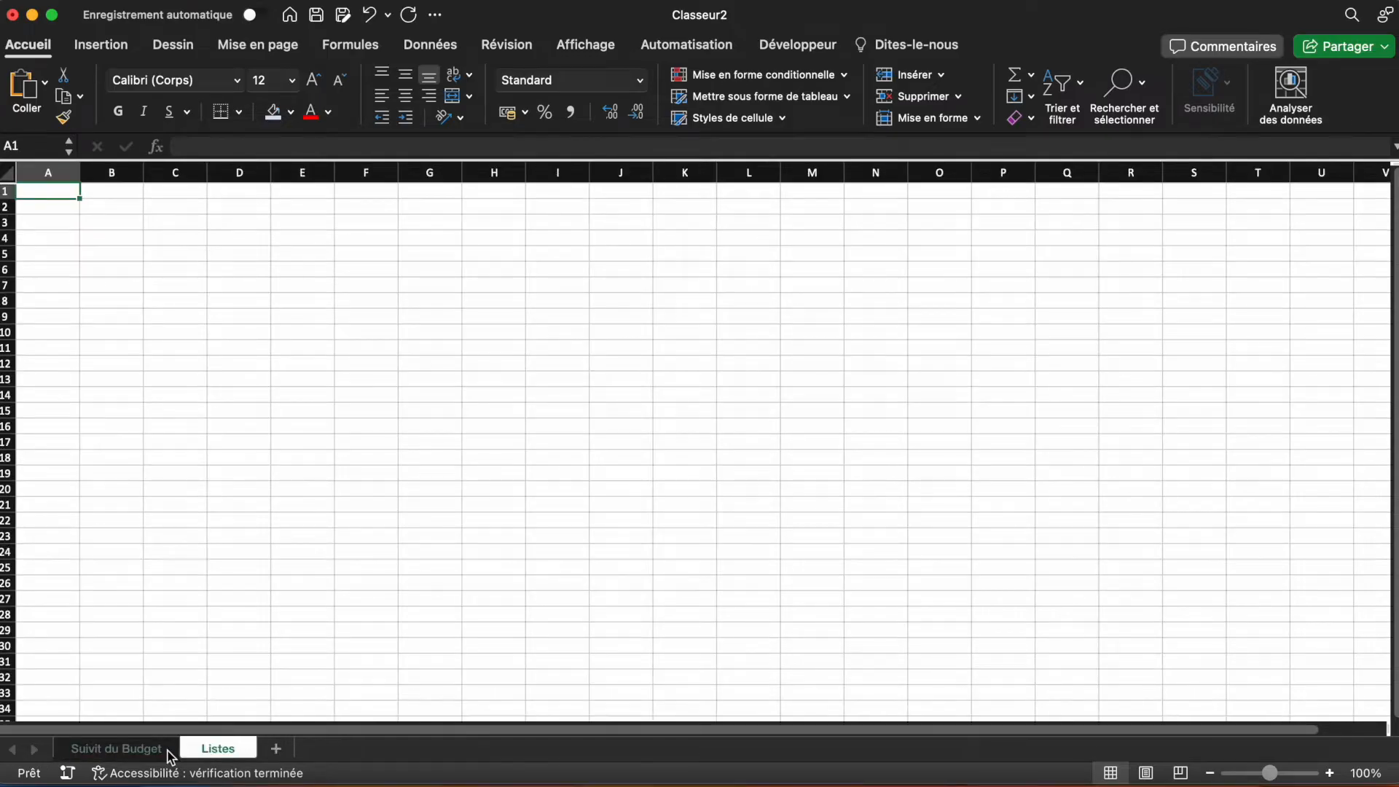
click(143, 750)
double_click(140, 746)
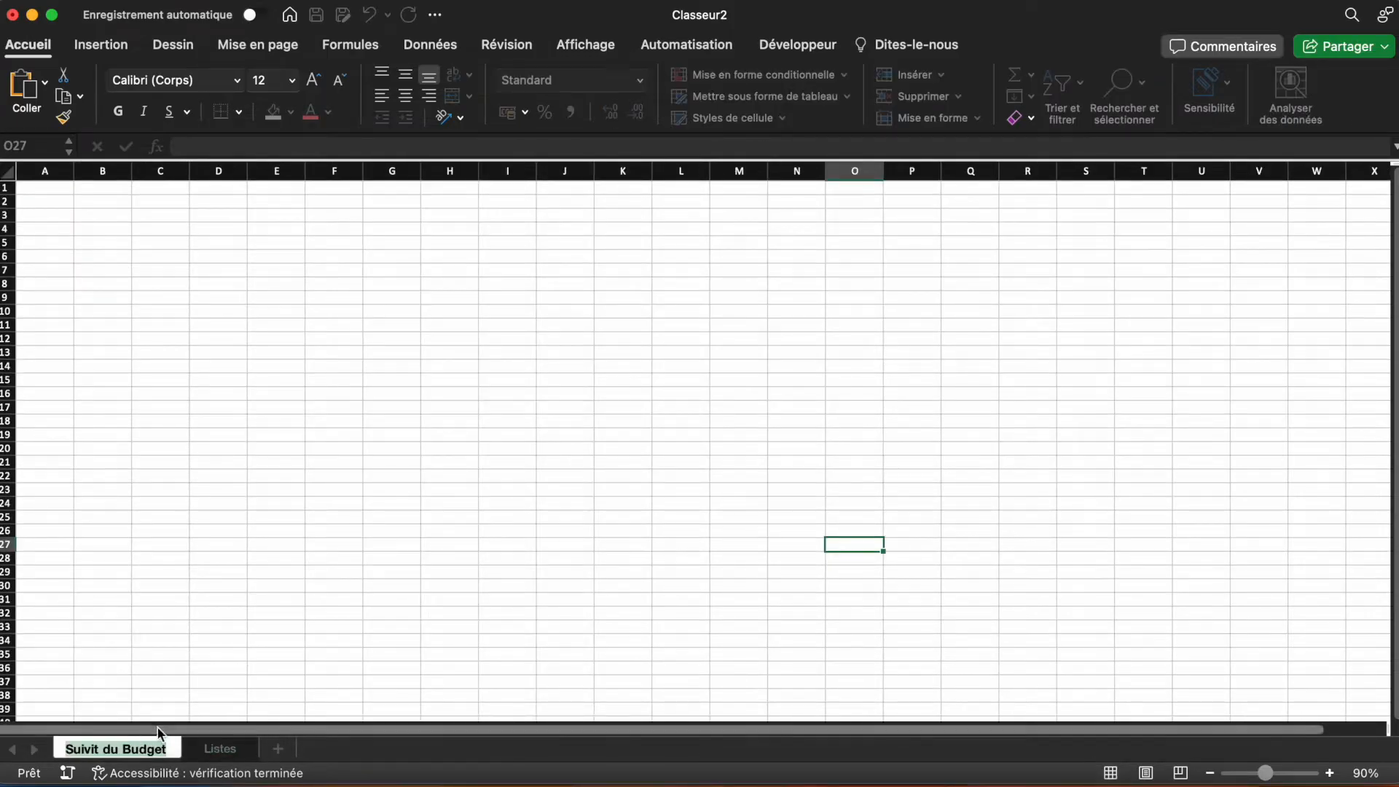
key(Return)
right_click(152, 751)
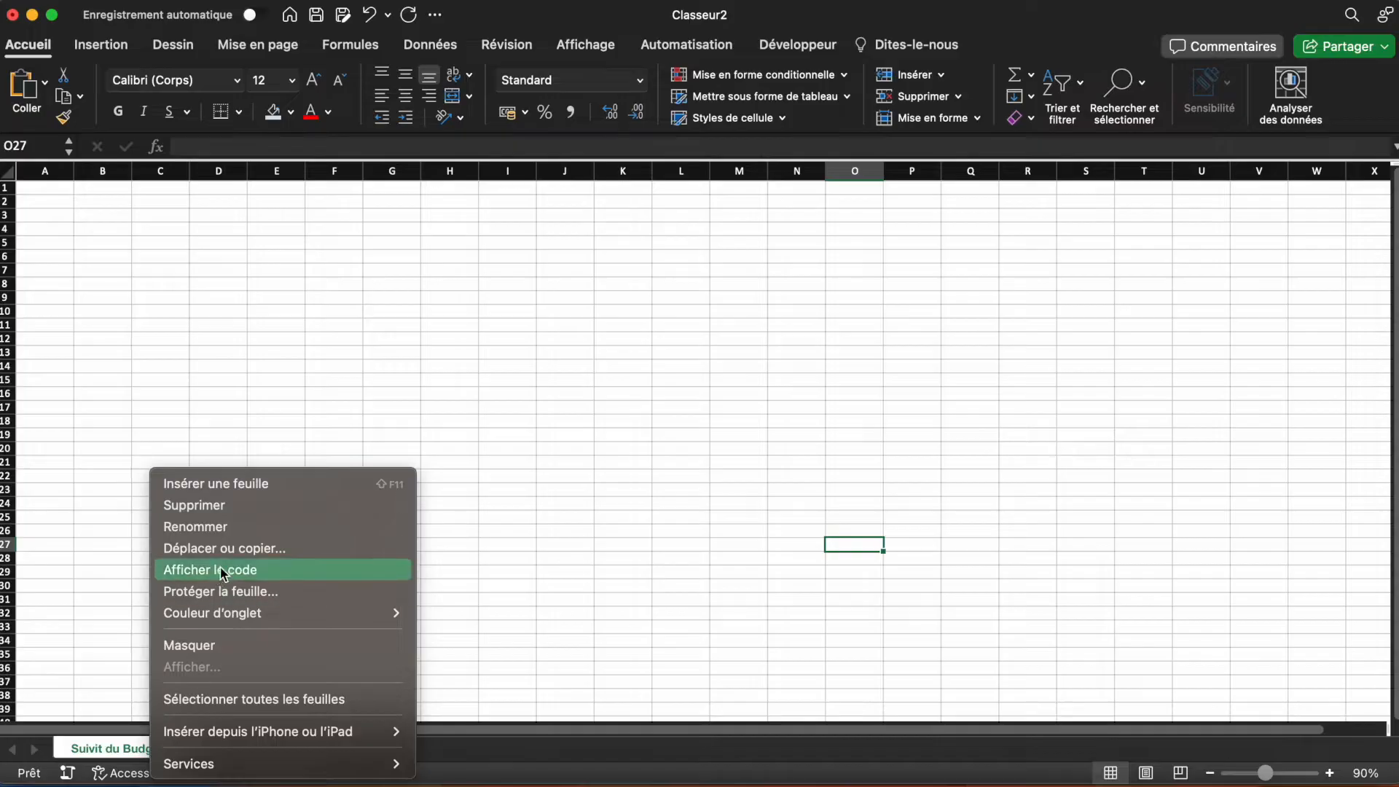
click(243, 524)
key(Escape)
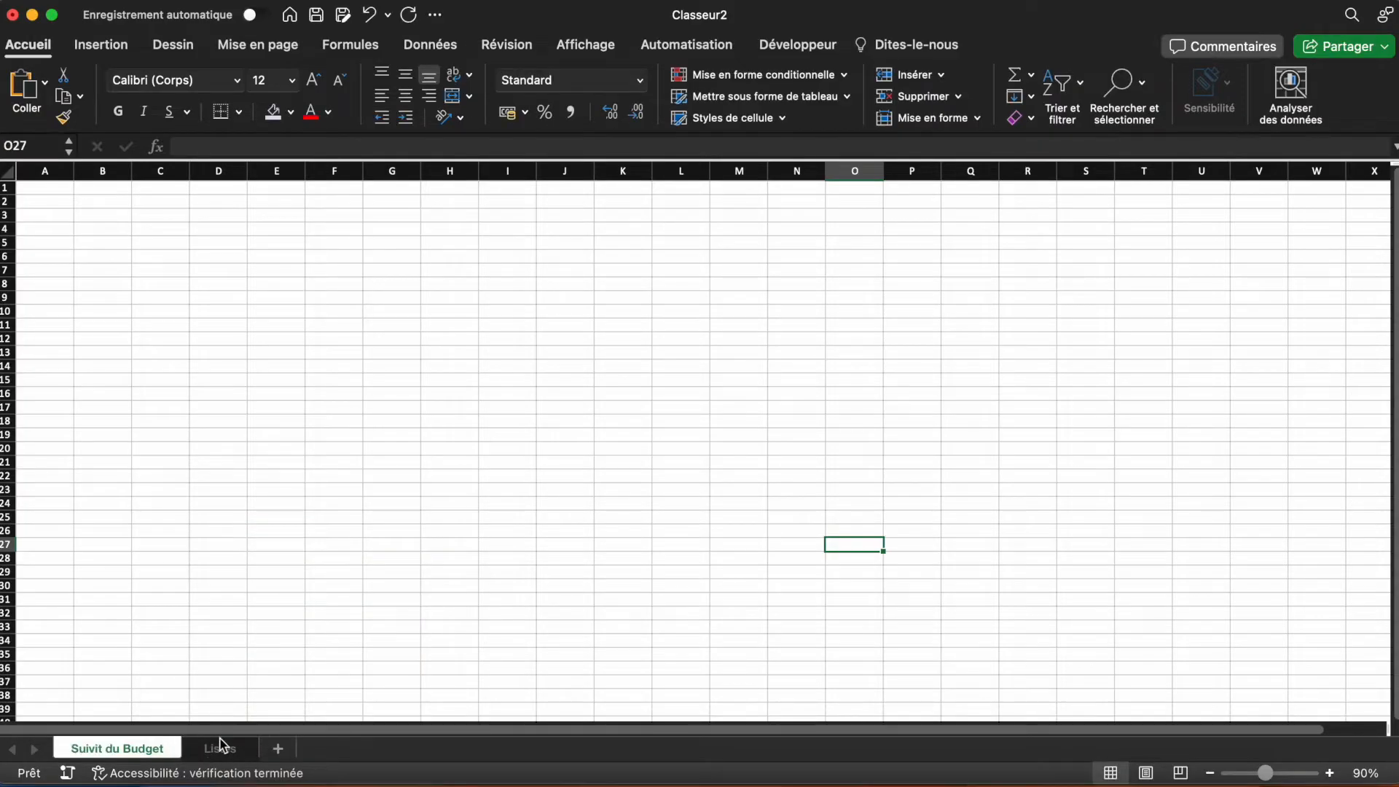
Step: Enter the headers Revenus in A1 and Dépenses in B1 of the Listes sheet
click(212, 750)
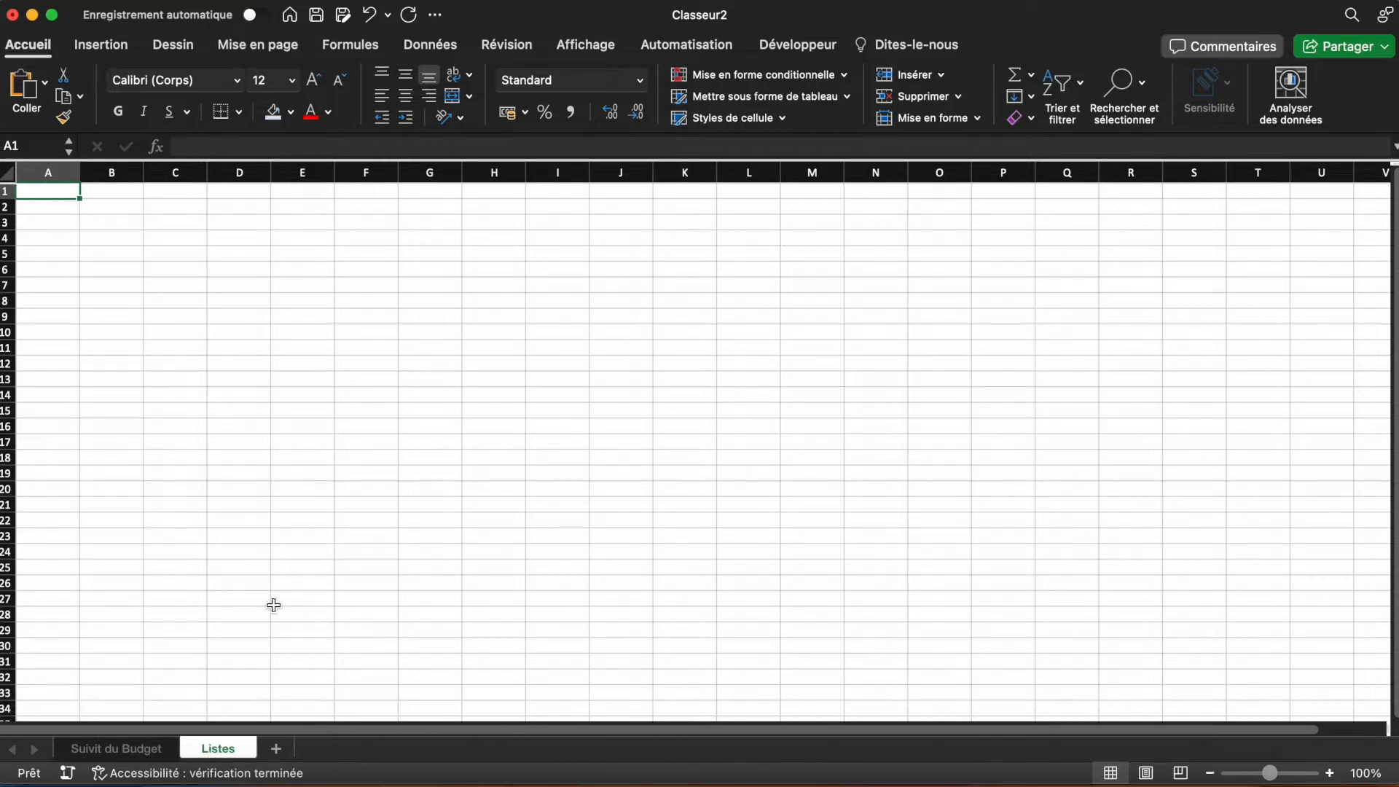
text(Revenus)
key(Tab)
text(Dépenses)
key(Return)
Step: Set the width of columns A and B to 20
drag(48, 172, 107, 170)
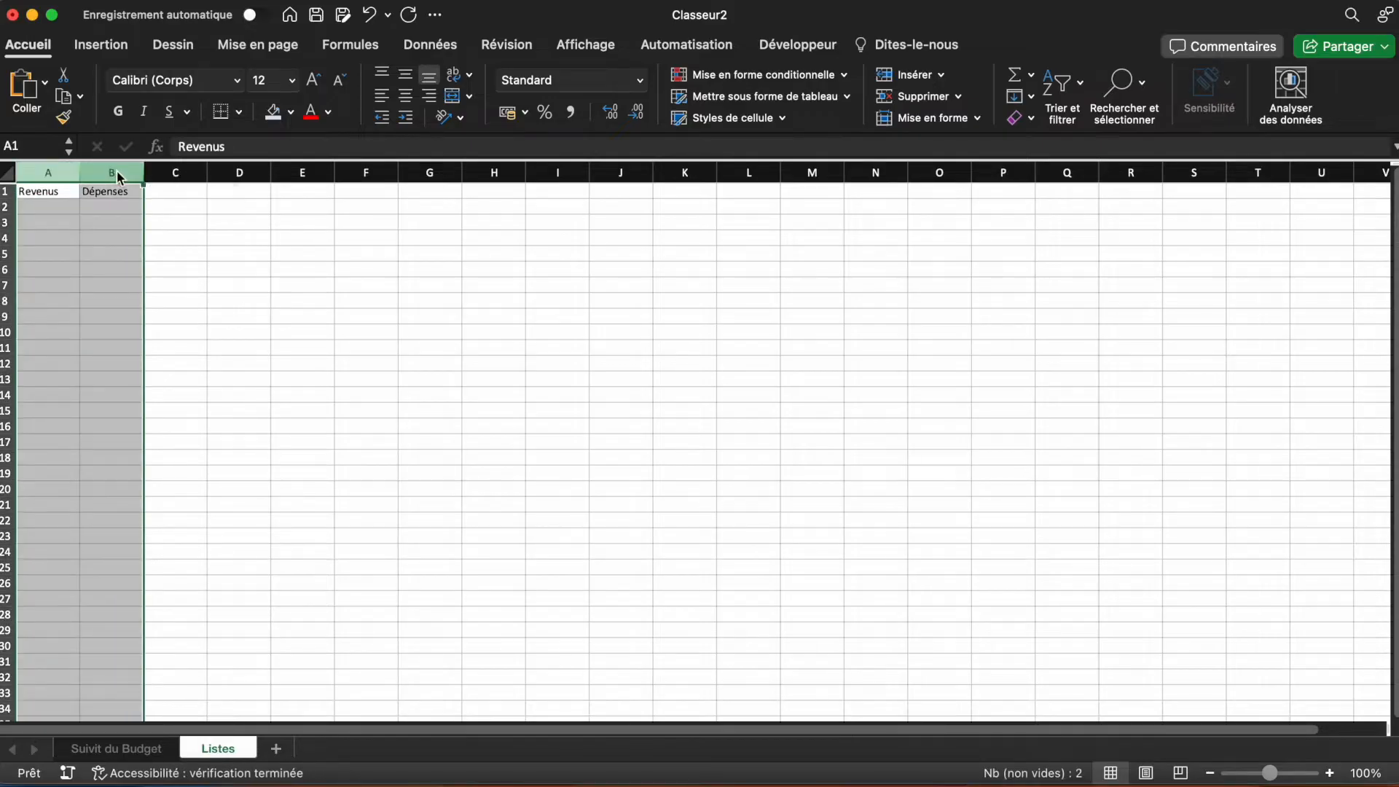
right_click(118, 172)
click(168, 375)
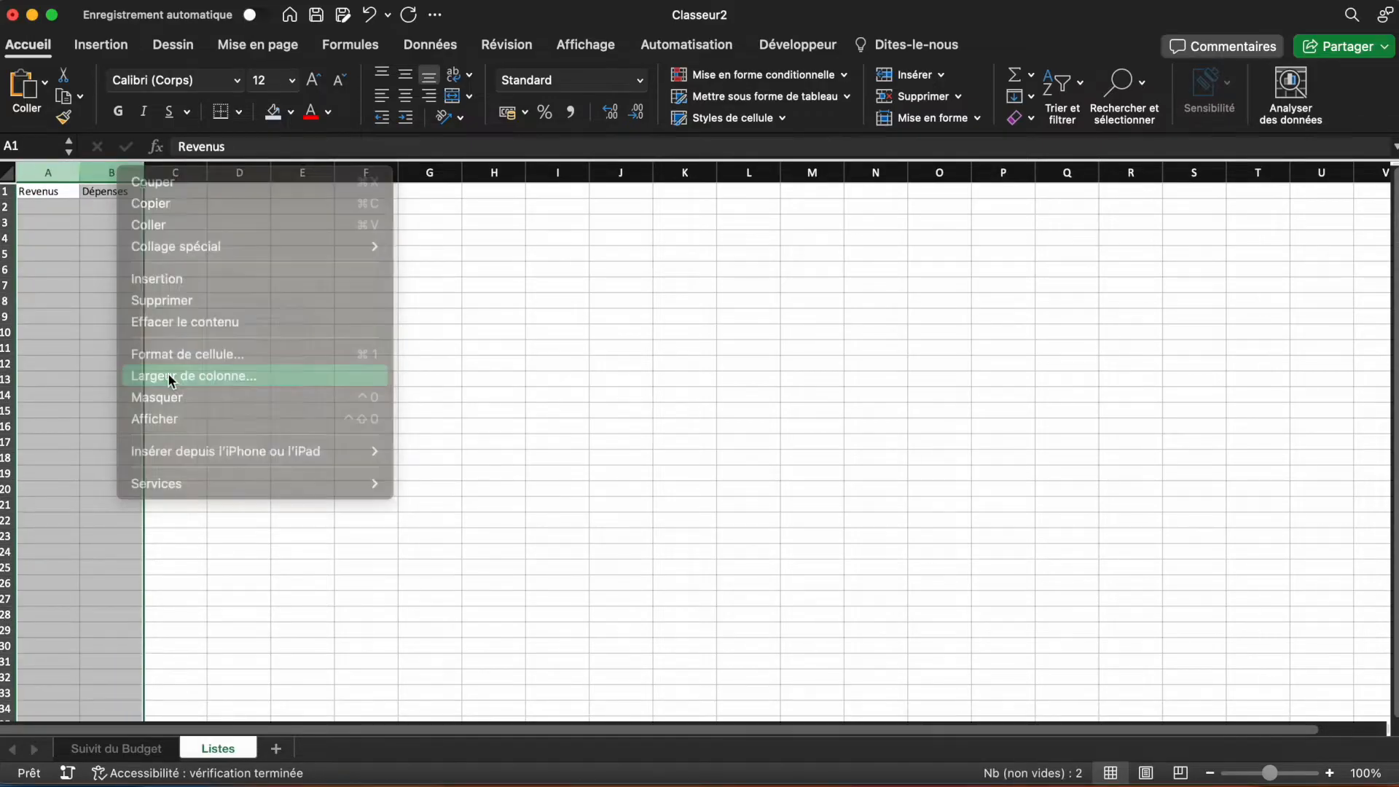
text(20)
key(Return)
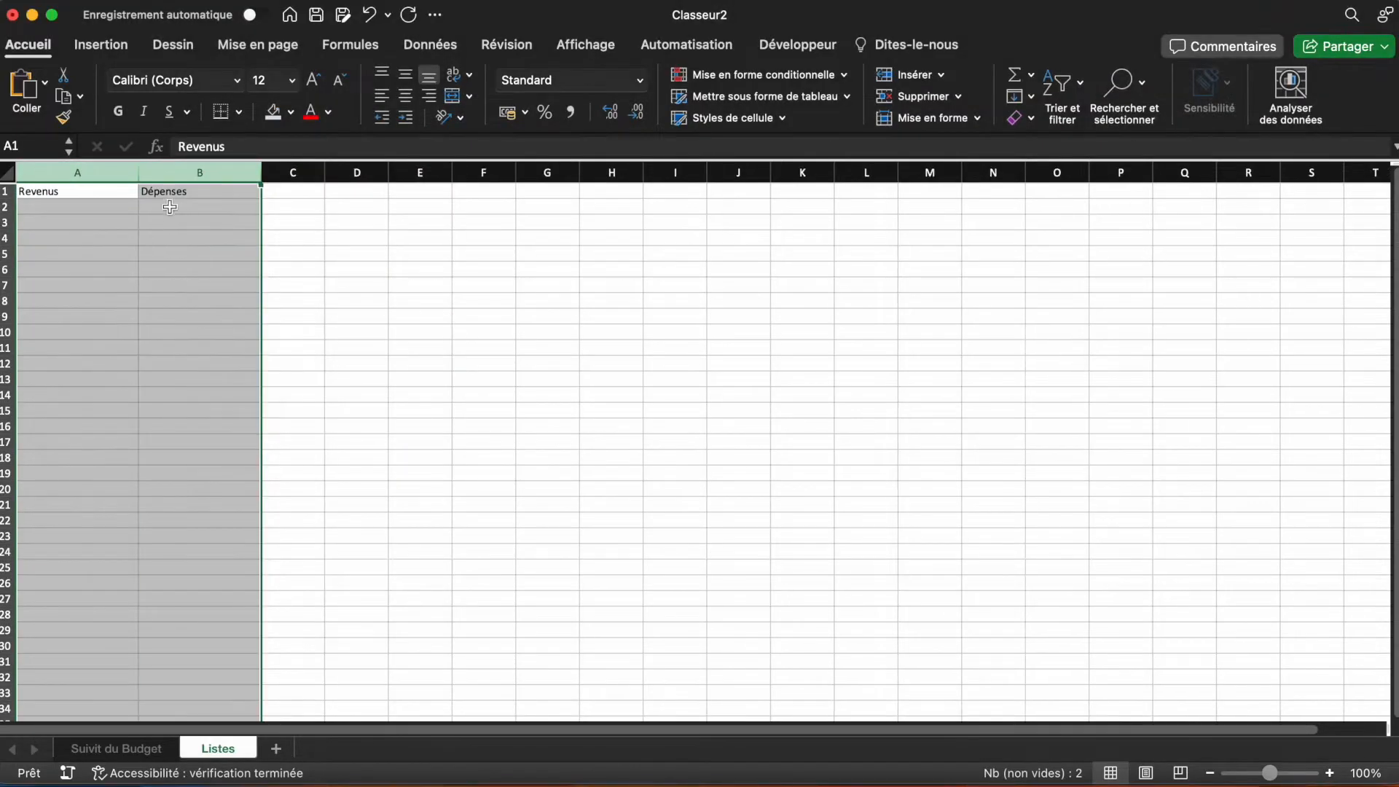
Step: List Salaire 1, Salaire 2, Bonus and Anniversaire under the Revenus header
click(82, 205)
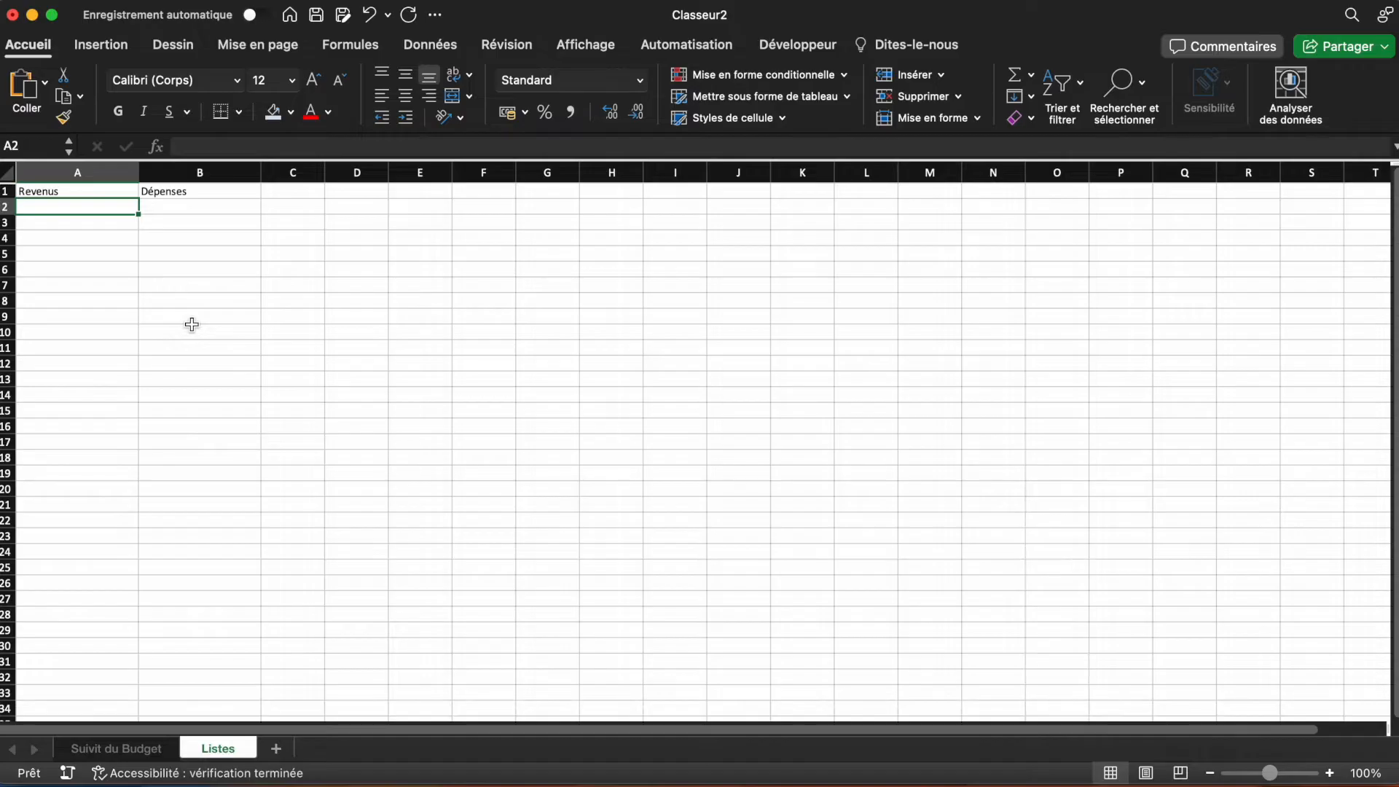
text(Salaire 1)
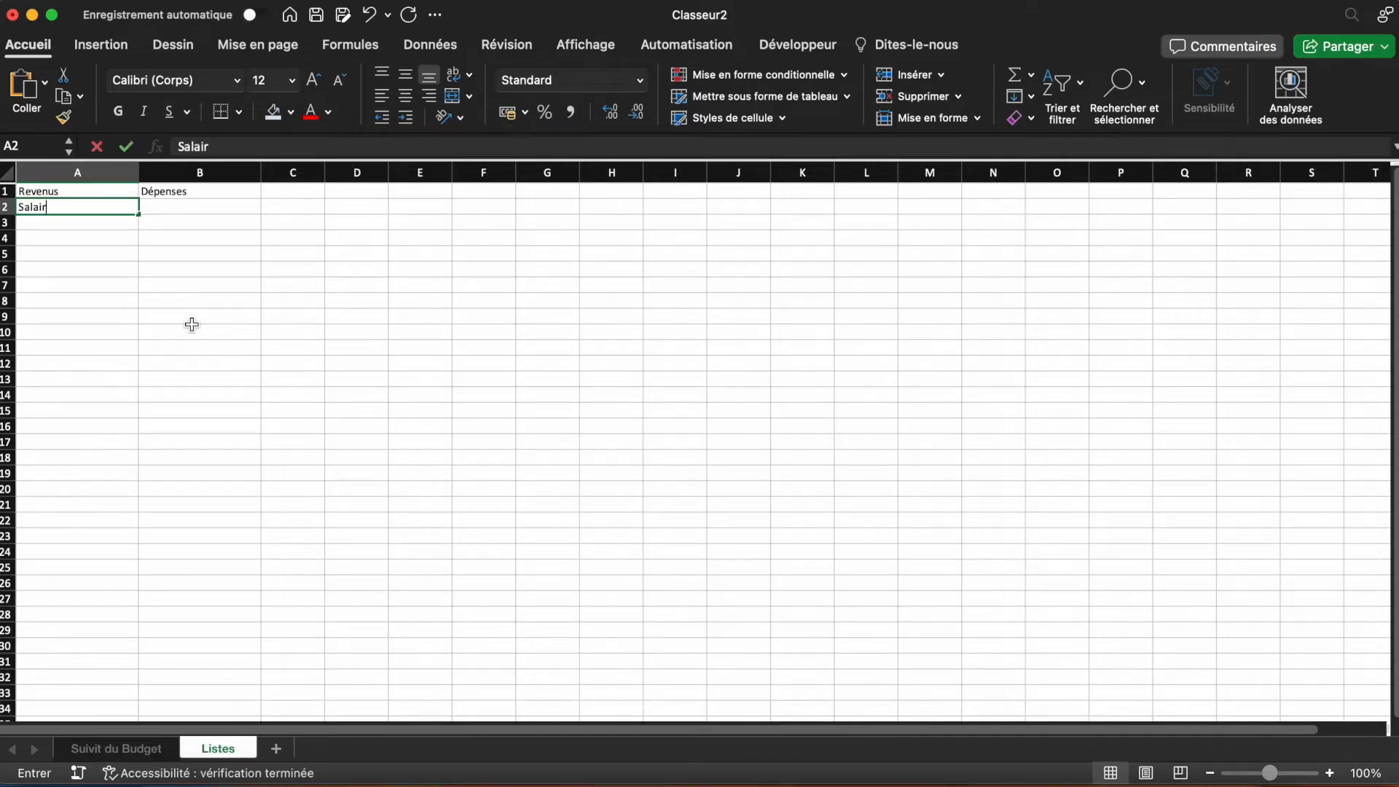
key(Return)
text(Salaire 2)
key(Return)
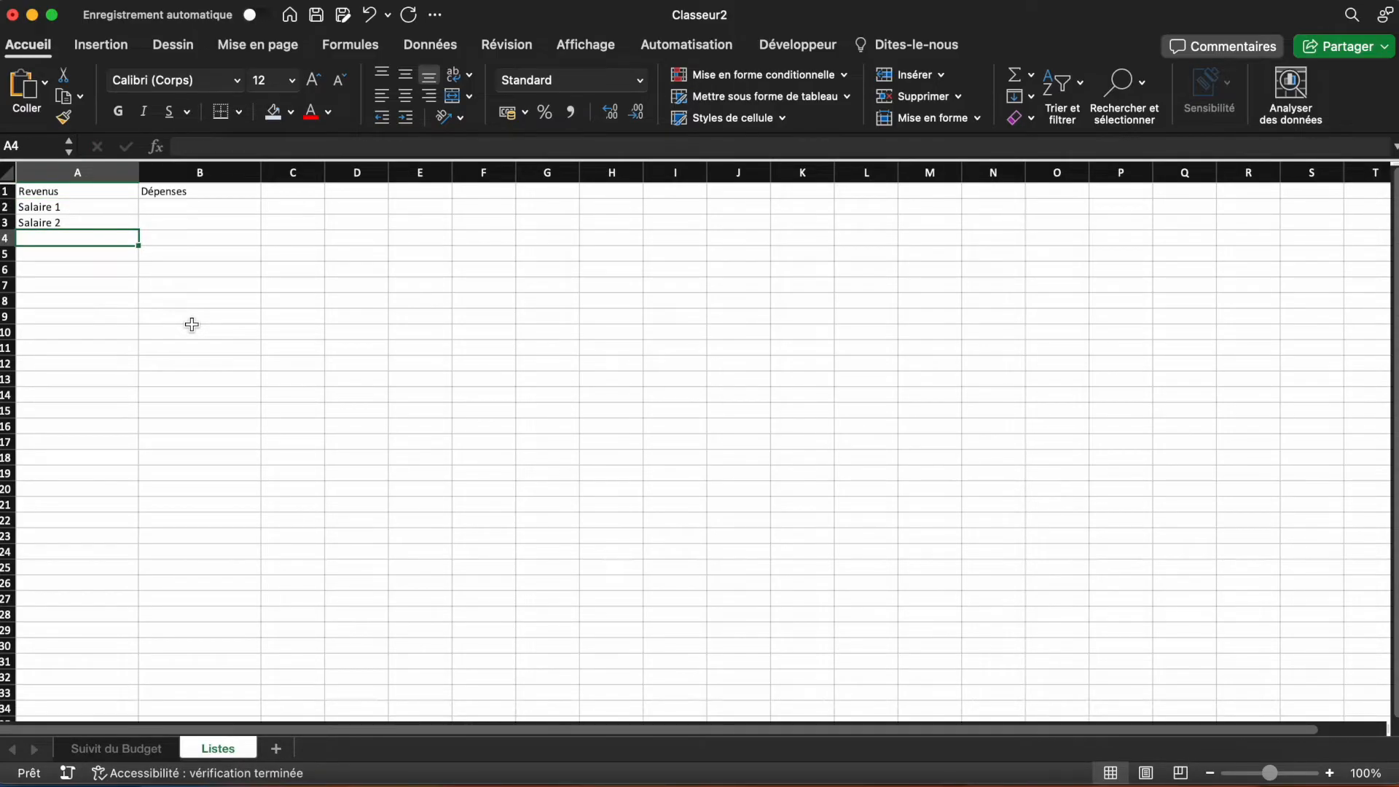
text(Bonus)
key(Return)
text(Anniversaire)
key(Return)
Step: List Loyer, Charge, Essence, Assurance, Téléphone and Restaurant under the Dépenses header, starting in B2
click(228, 207)
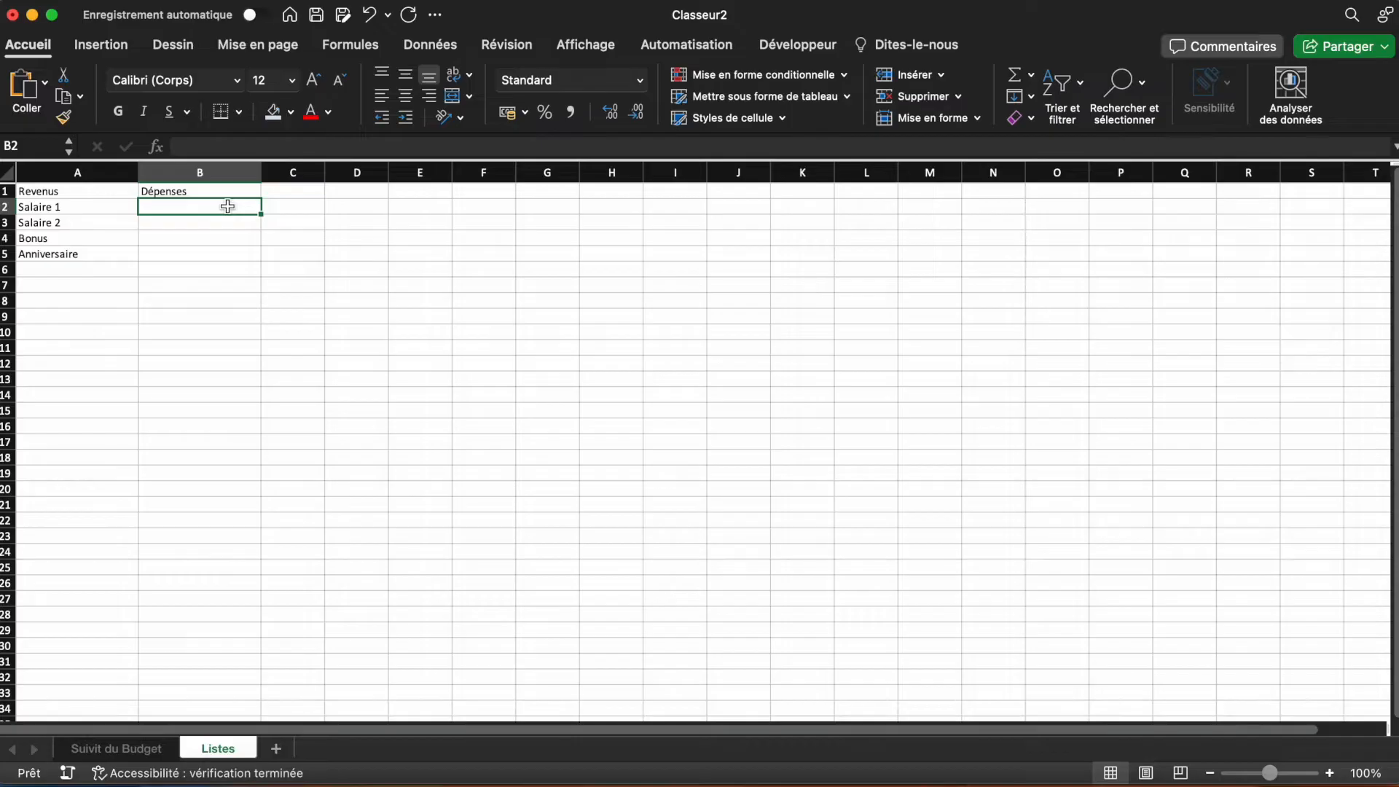
text(Loyer)
key(Return)
text(Charge)
key(Return)
text(Essence)
key(Return)
text(Assurance)
key(Return)
text(Téléphone)
key(Return)
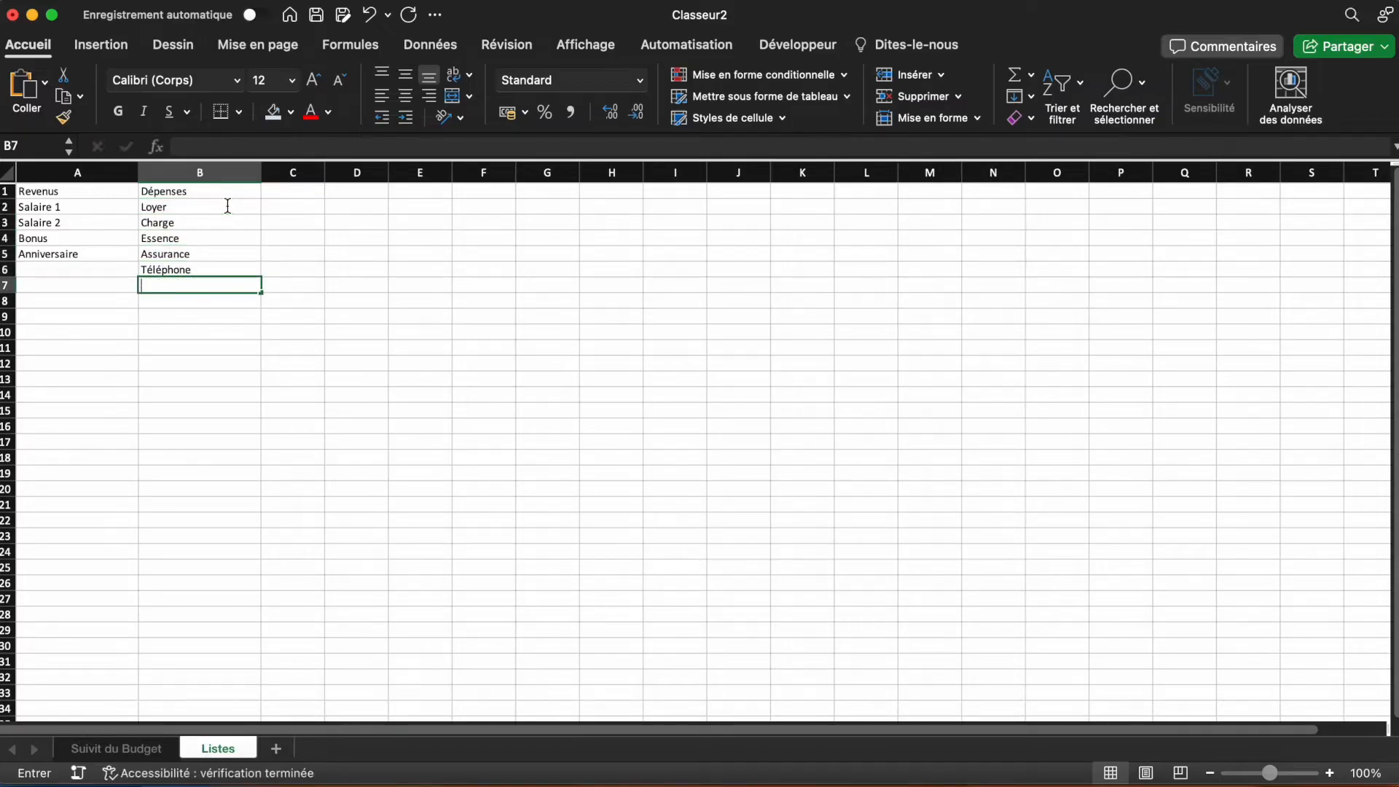
text(Restaurant)
key(Return)
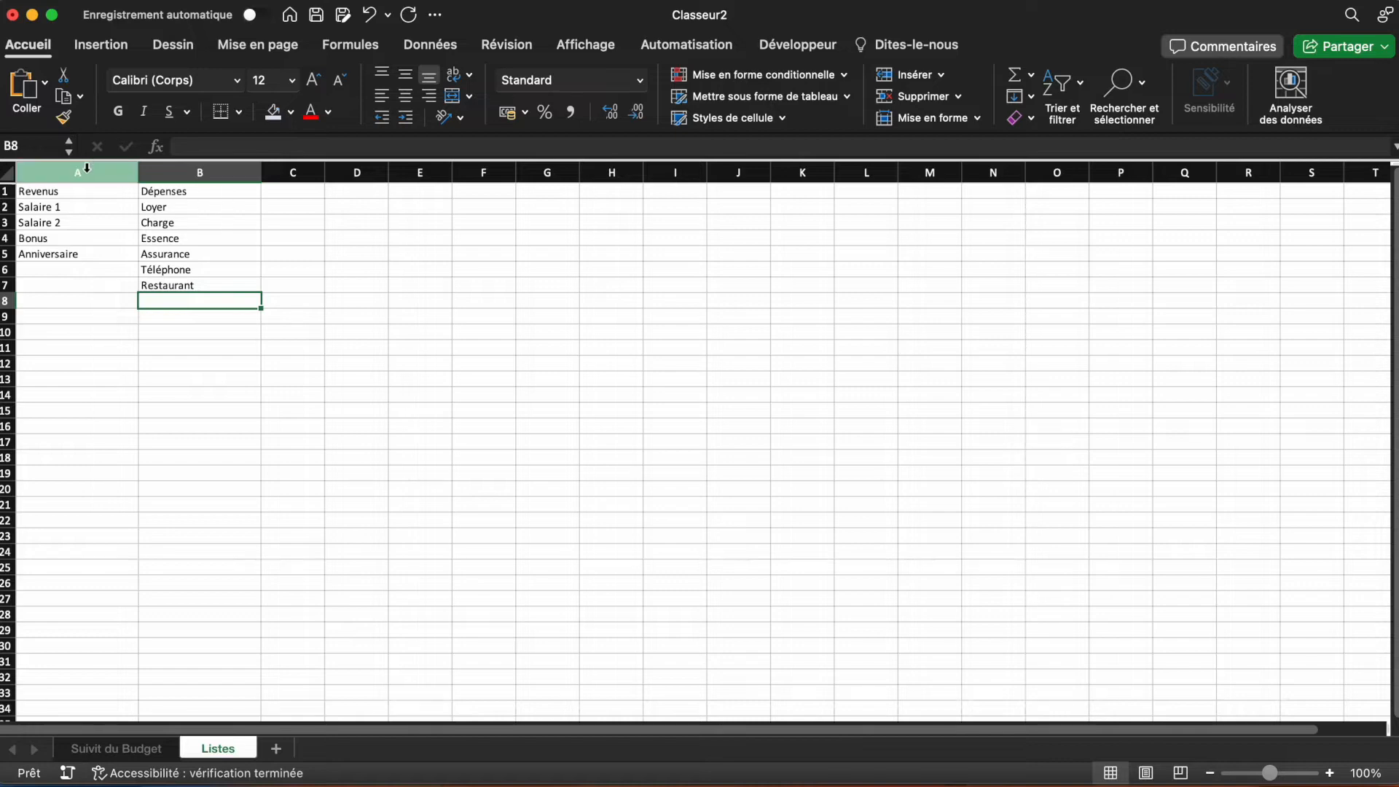
Step: Convert columns A and B of the Listes sheet into a table with headers and apply the yellow banded style
drag(88, 172, 160, 170)
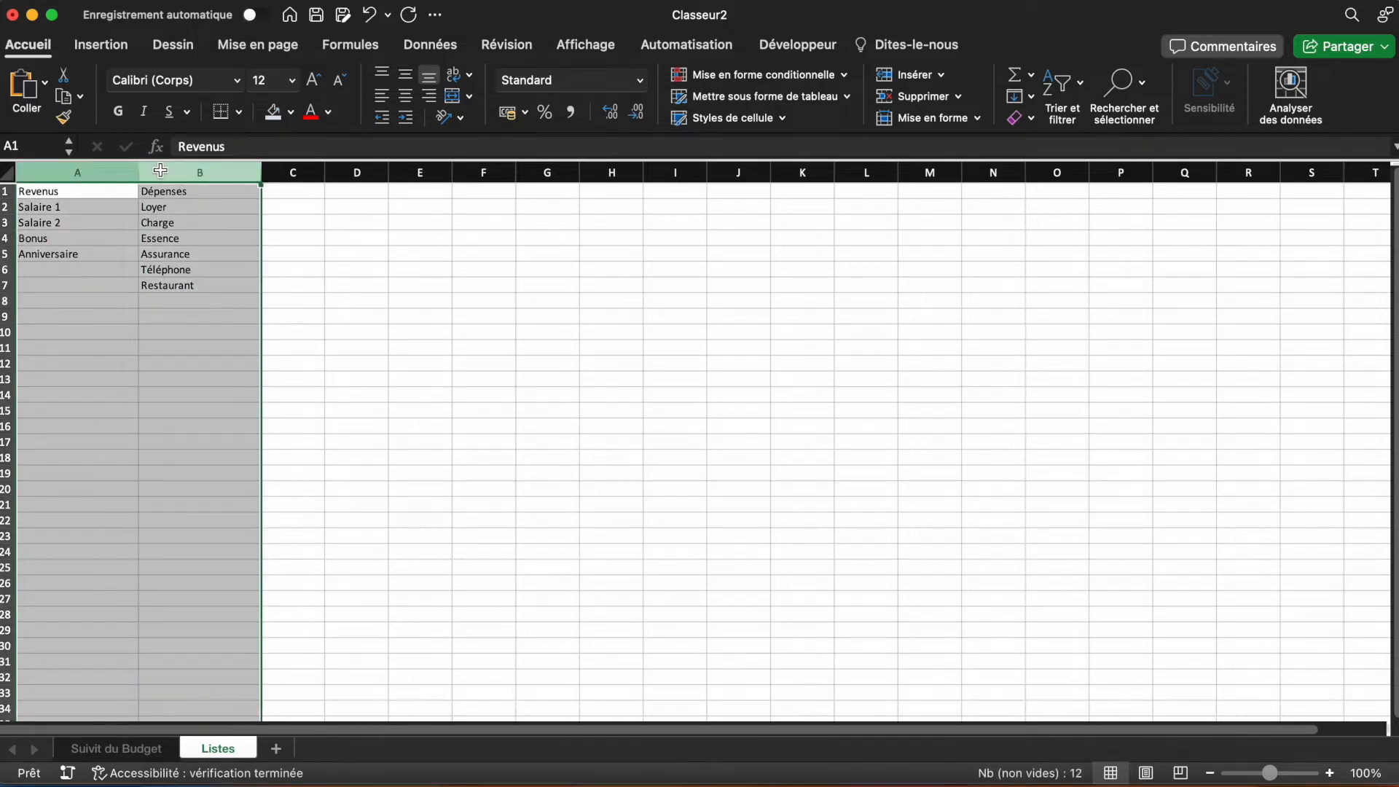
click(112, 43)
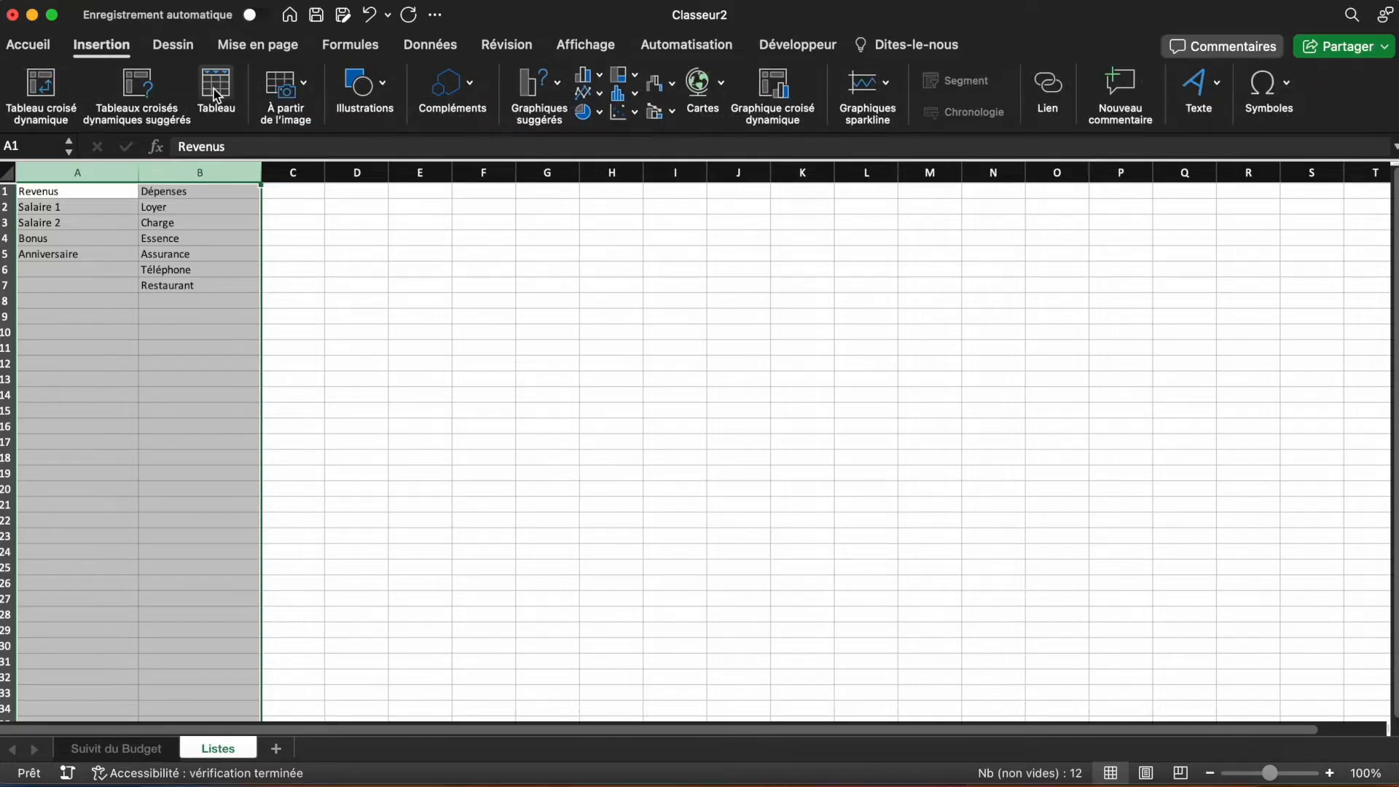
click(213, 89)
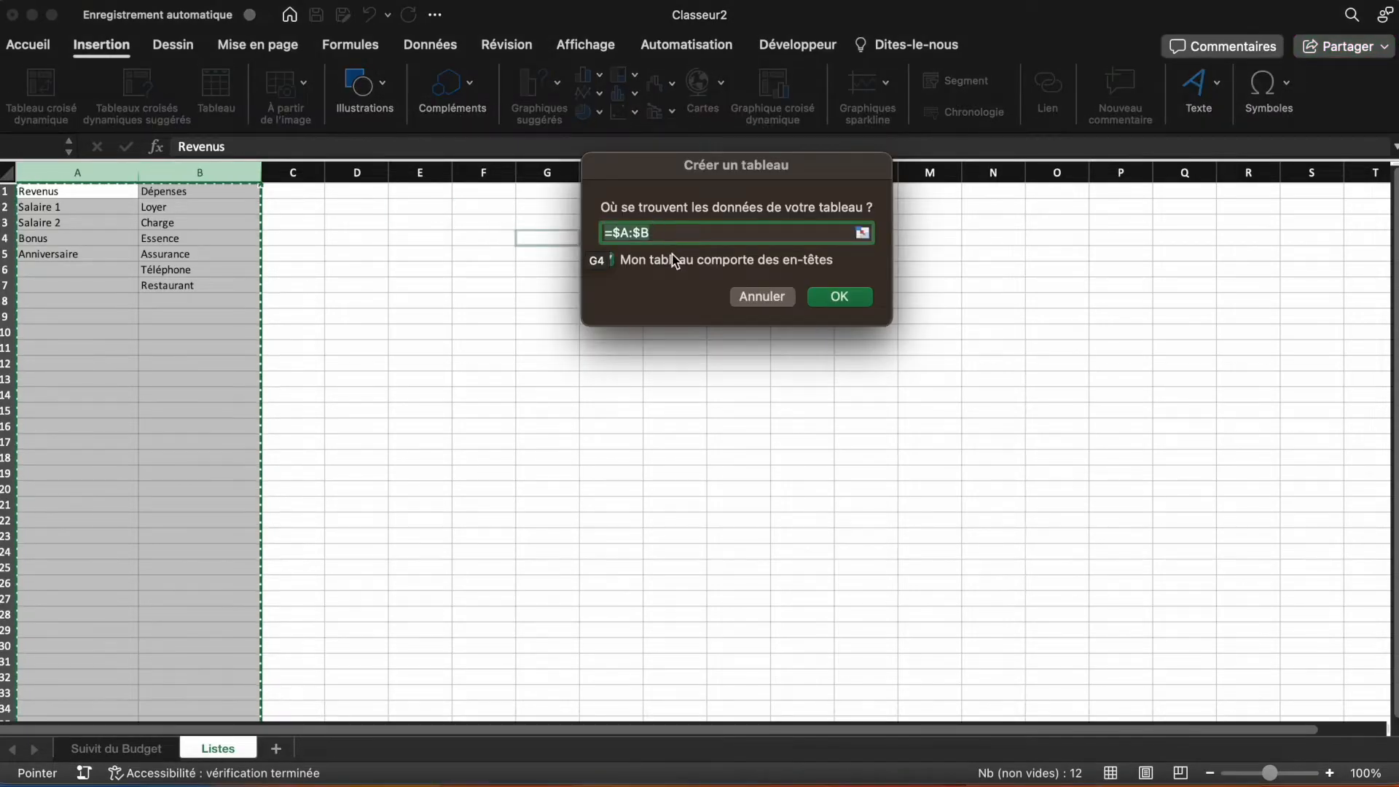
click(840, 296)
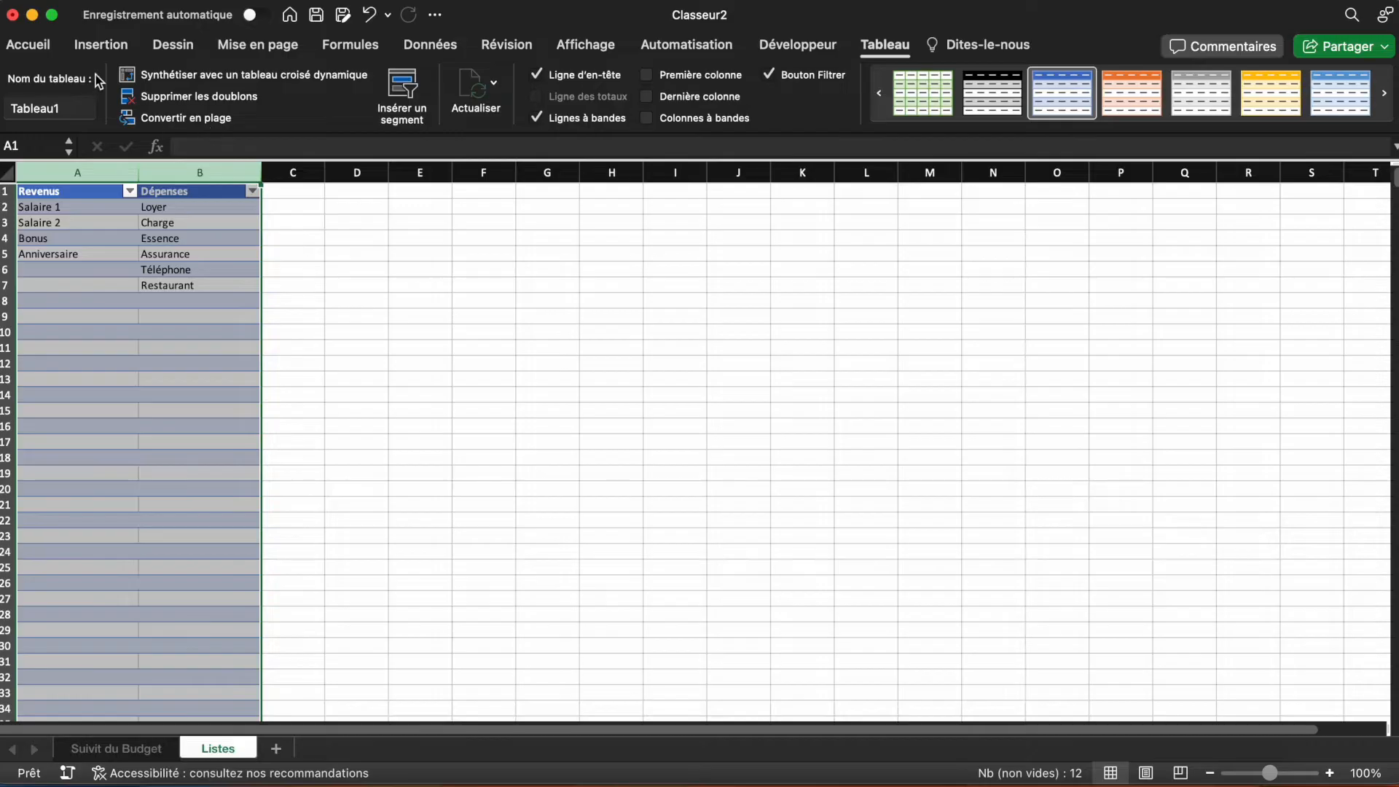
click(1271, 93)
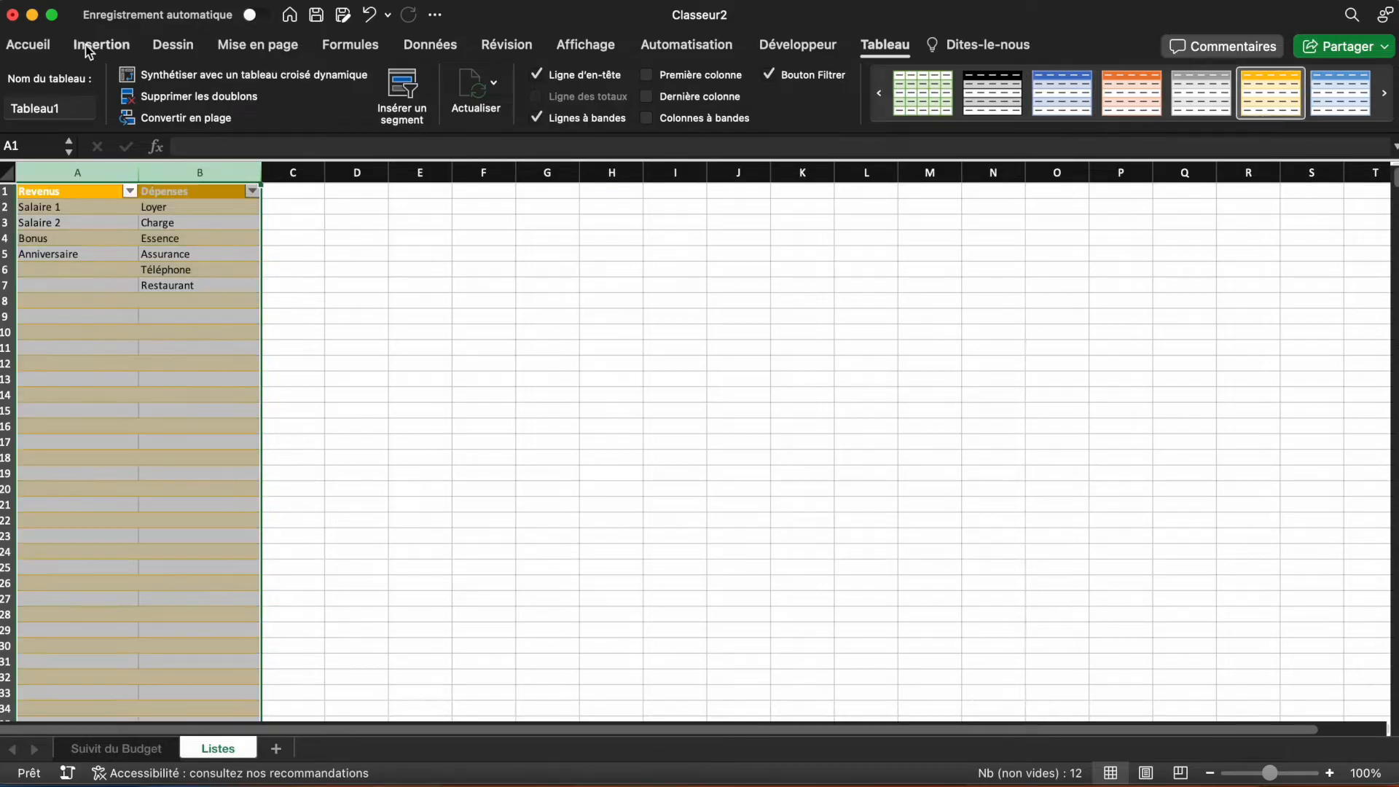
click(28, 46)
click(369, 283)
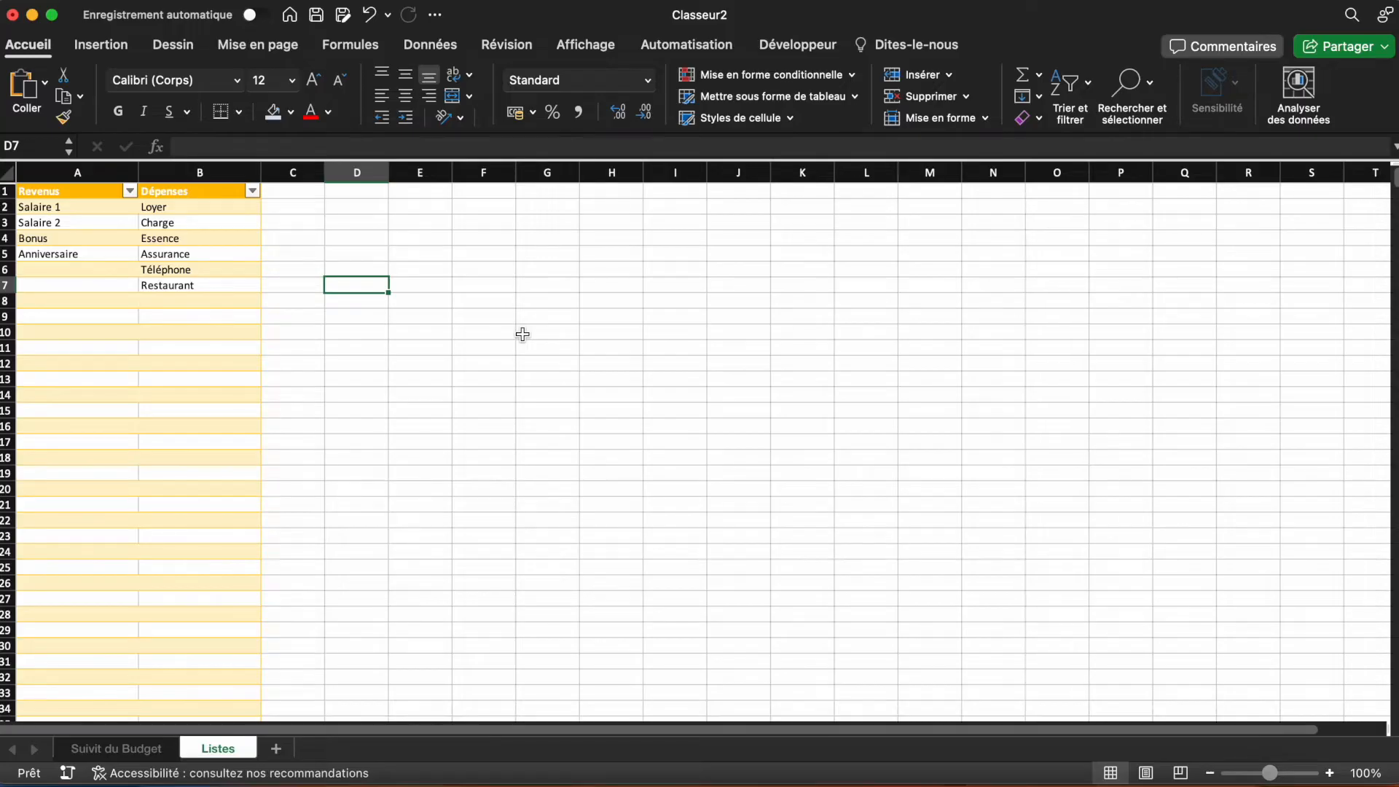
Step: Define the name "revenus" for the range A2:A8 of the Listes sheet
drag(69, 206, 81, 304)
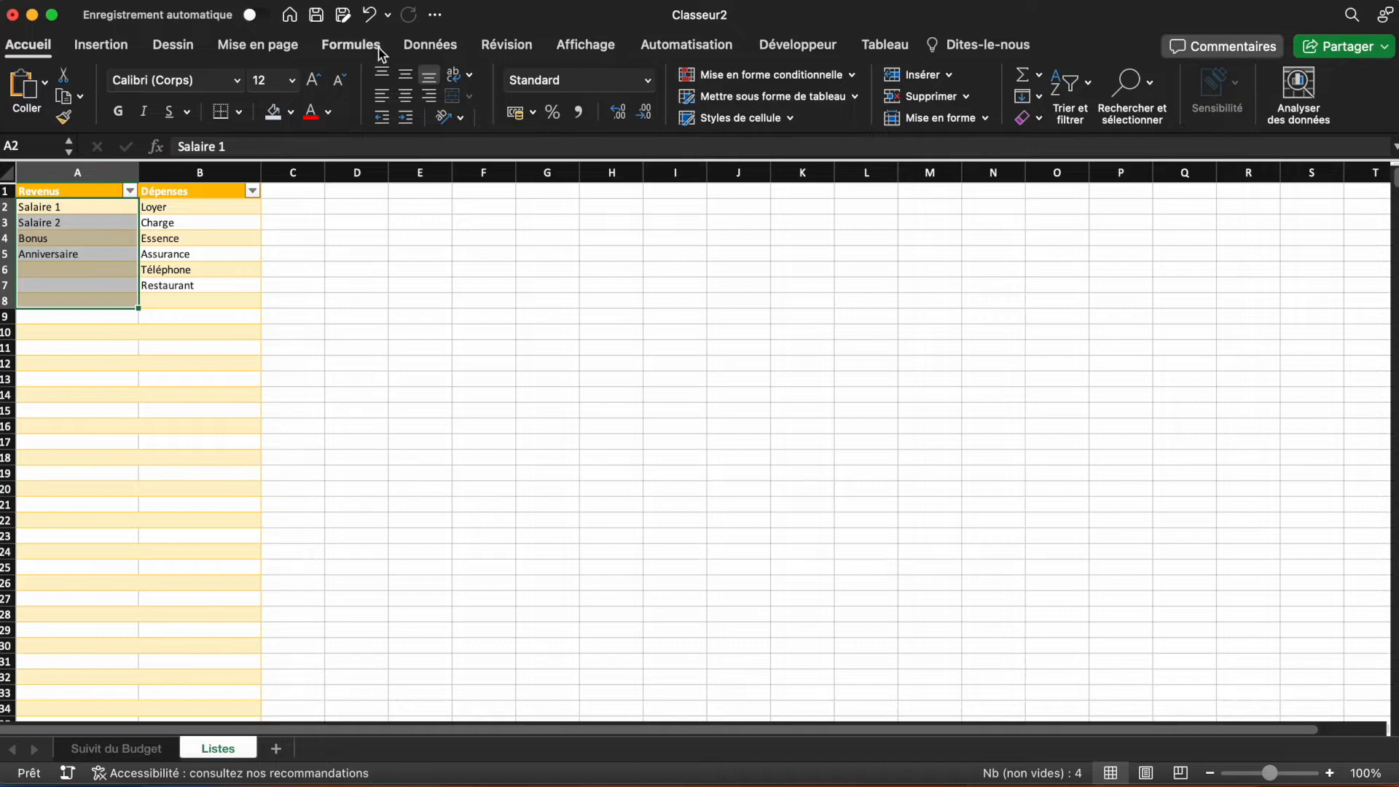
click(352, 46)
click(736, 74)
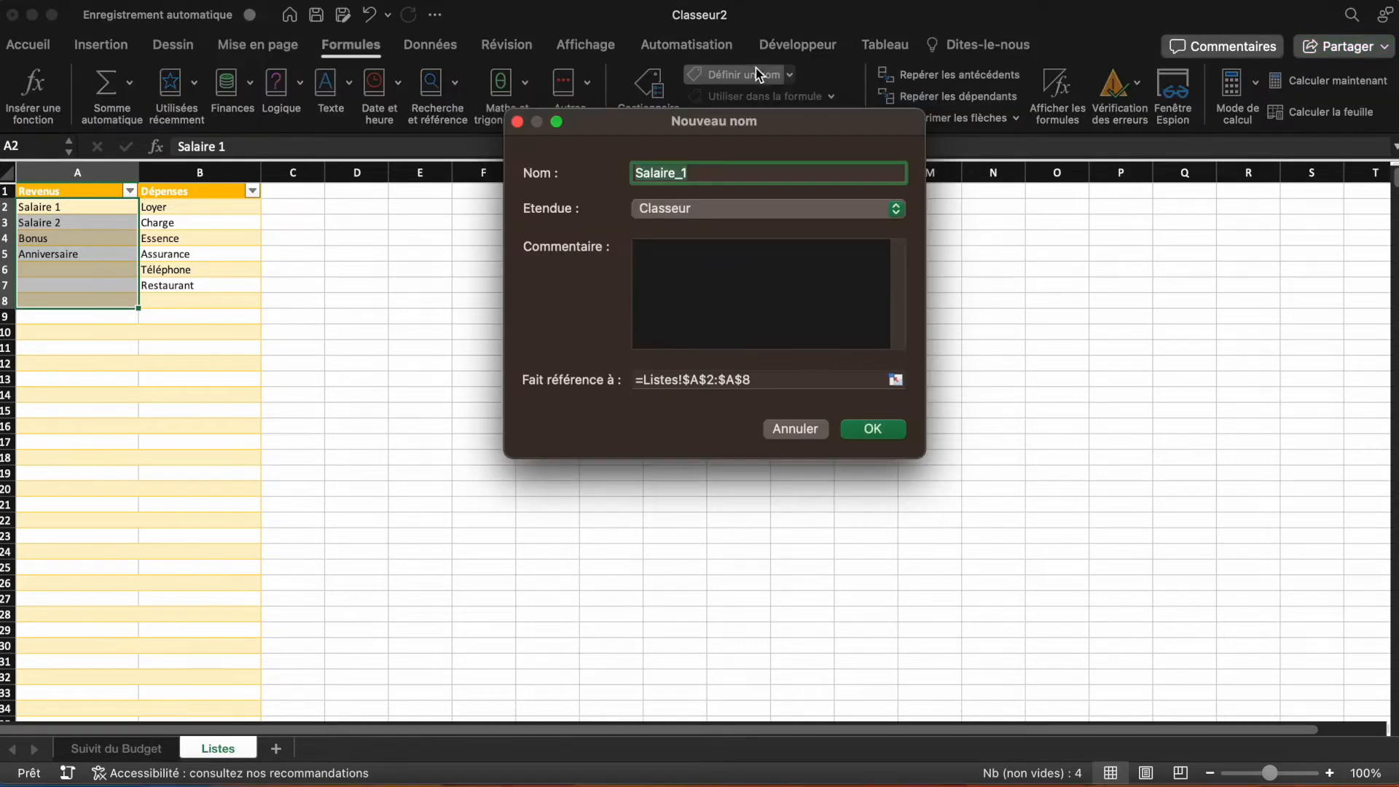
text(revenus)
key(Return)
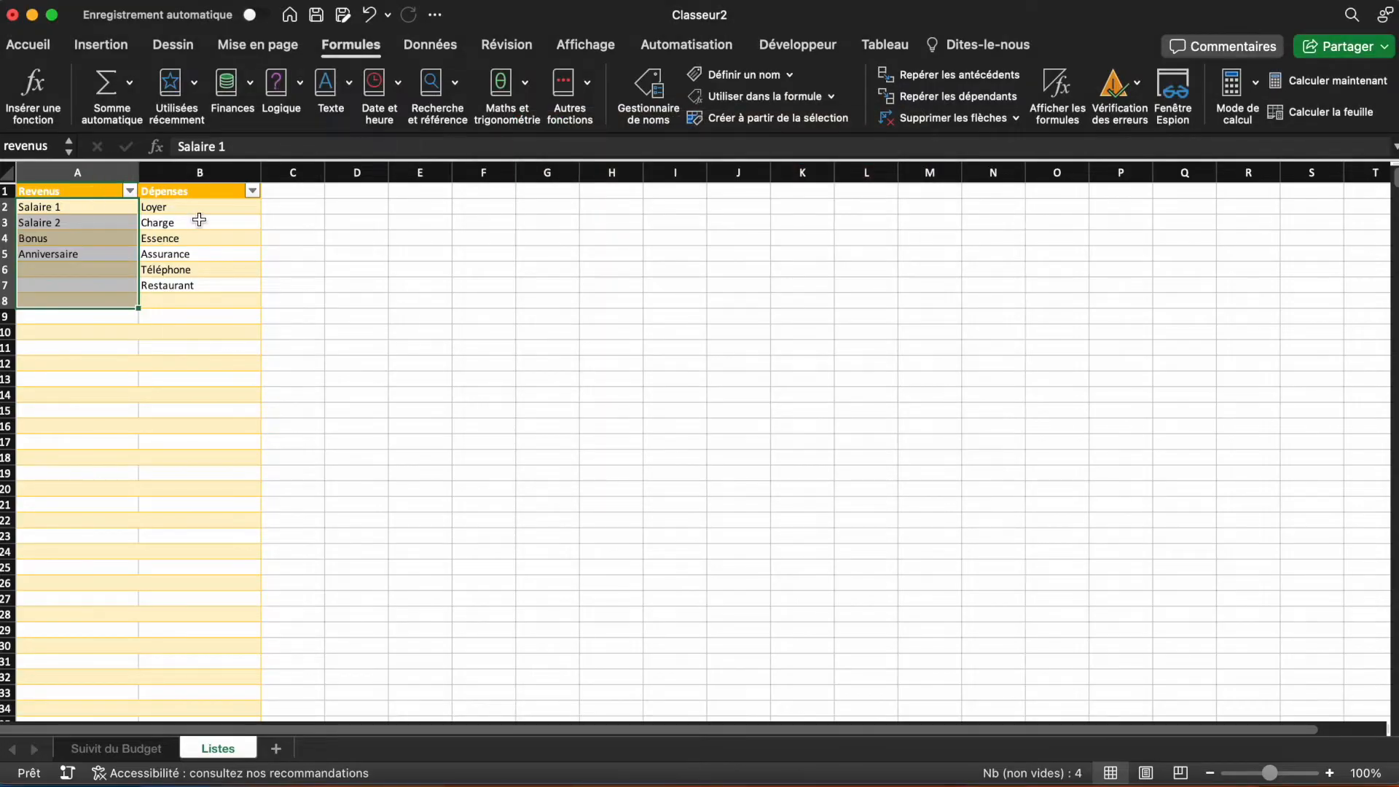
Step: Define the name "dépenses" for the range B2:B8 of the Listes sheet
drag(191, 207, 189, 306)
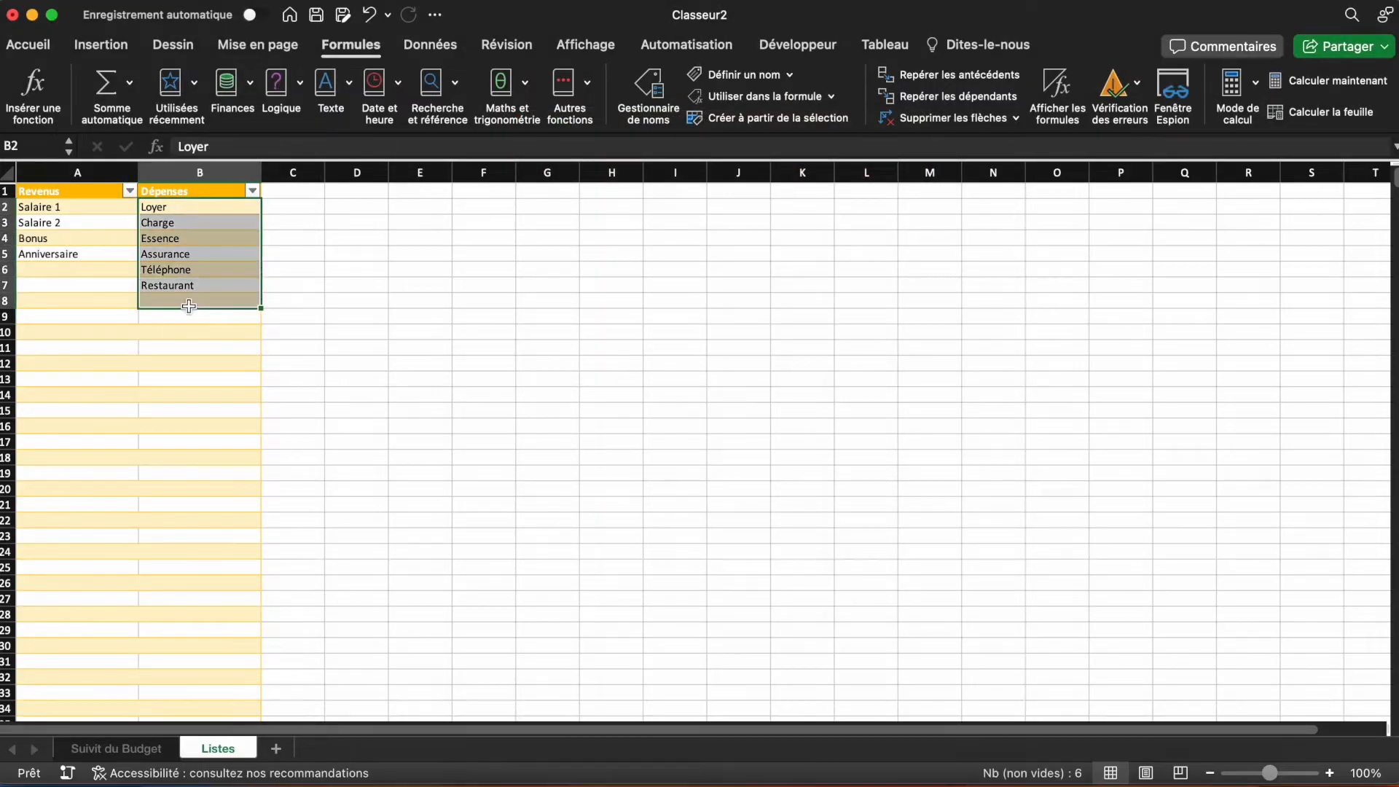
click(751, 78)
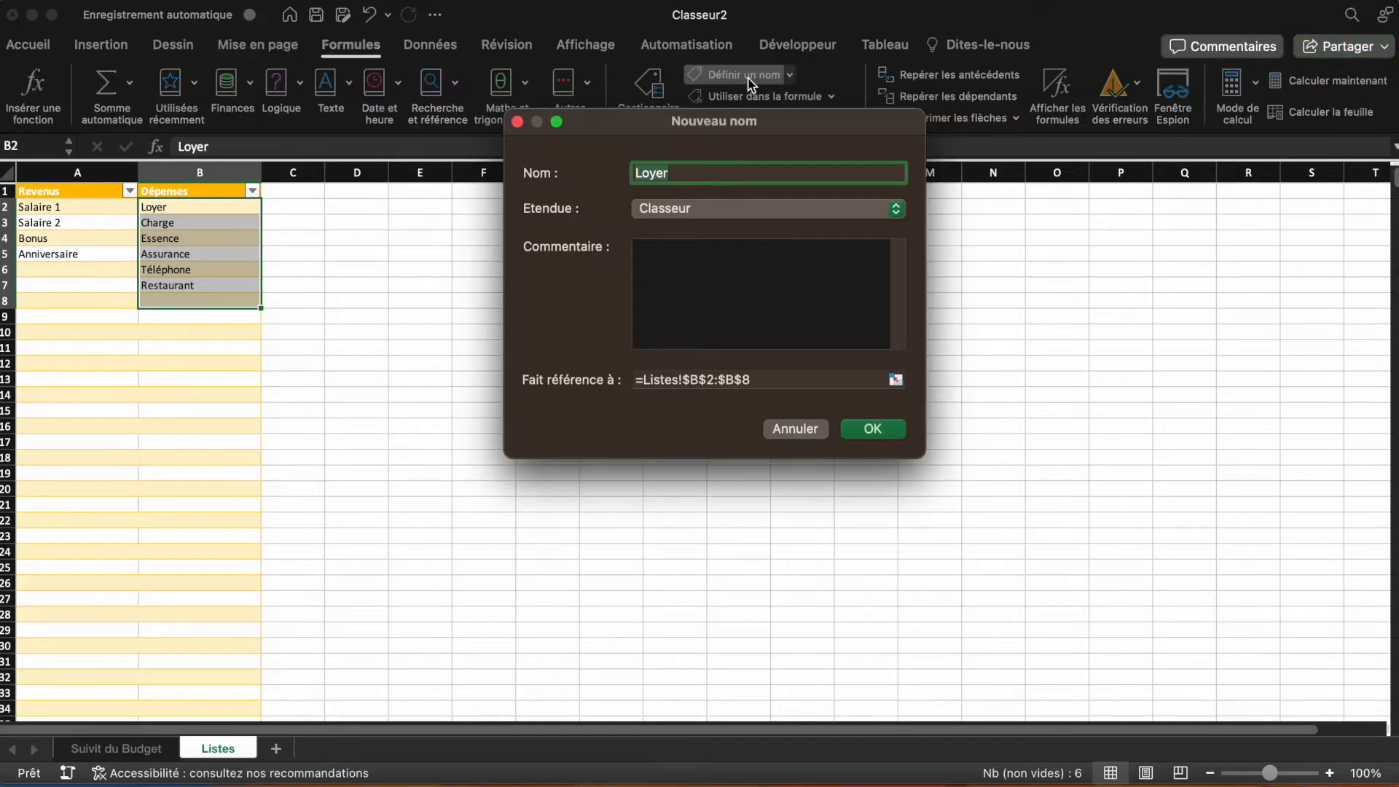
text(dépenses)
key(Return)
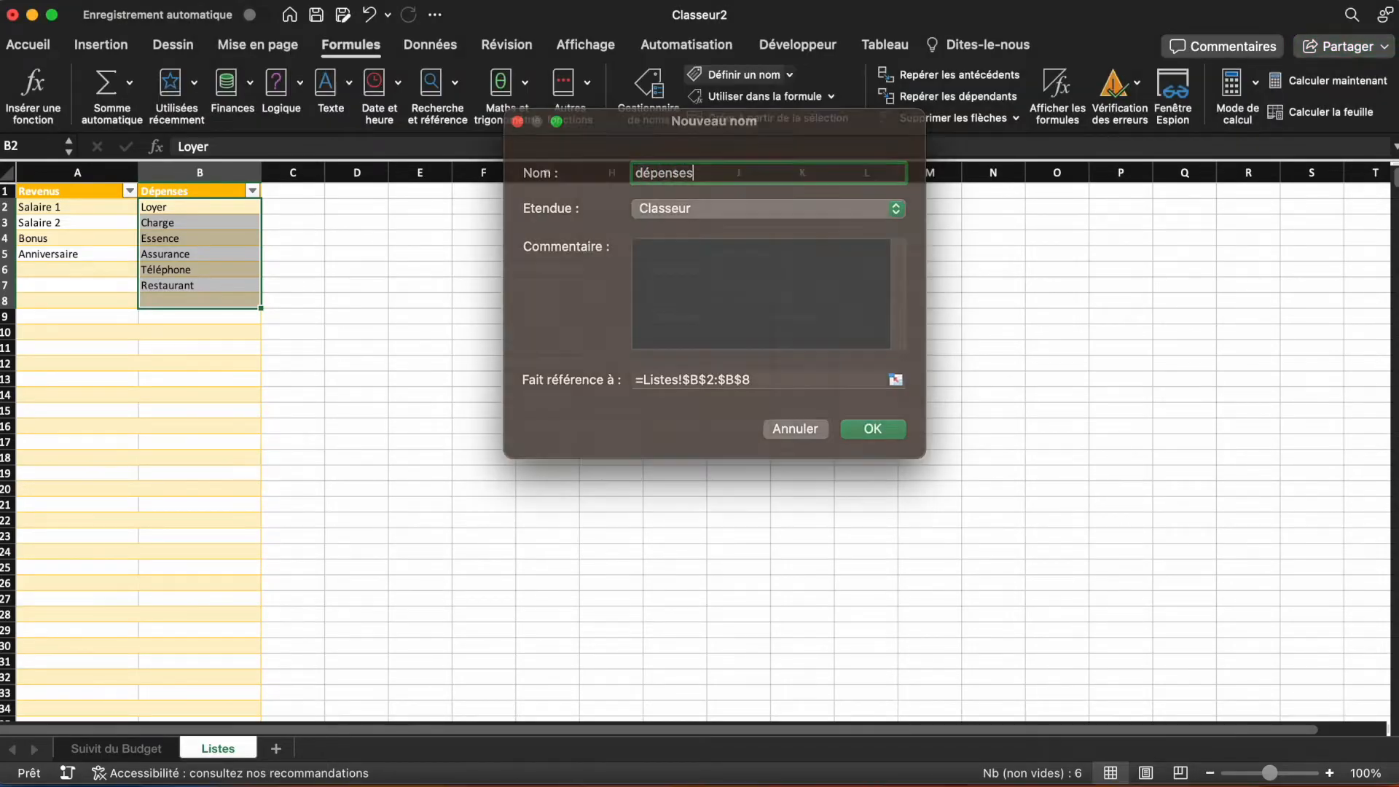
Step: Define the name "categories" for the two header cells A1:B1 of the Listes sheet
drag(109, 188, 165, 191)
click(732, 69)
text(categories)
key(Return)
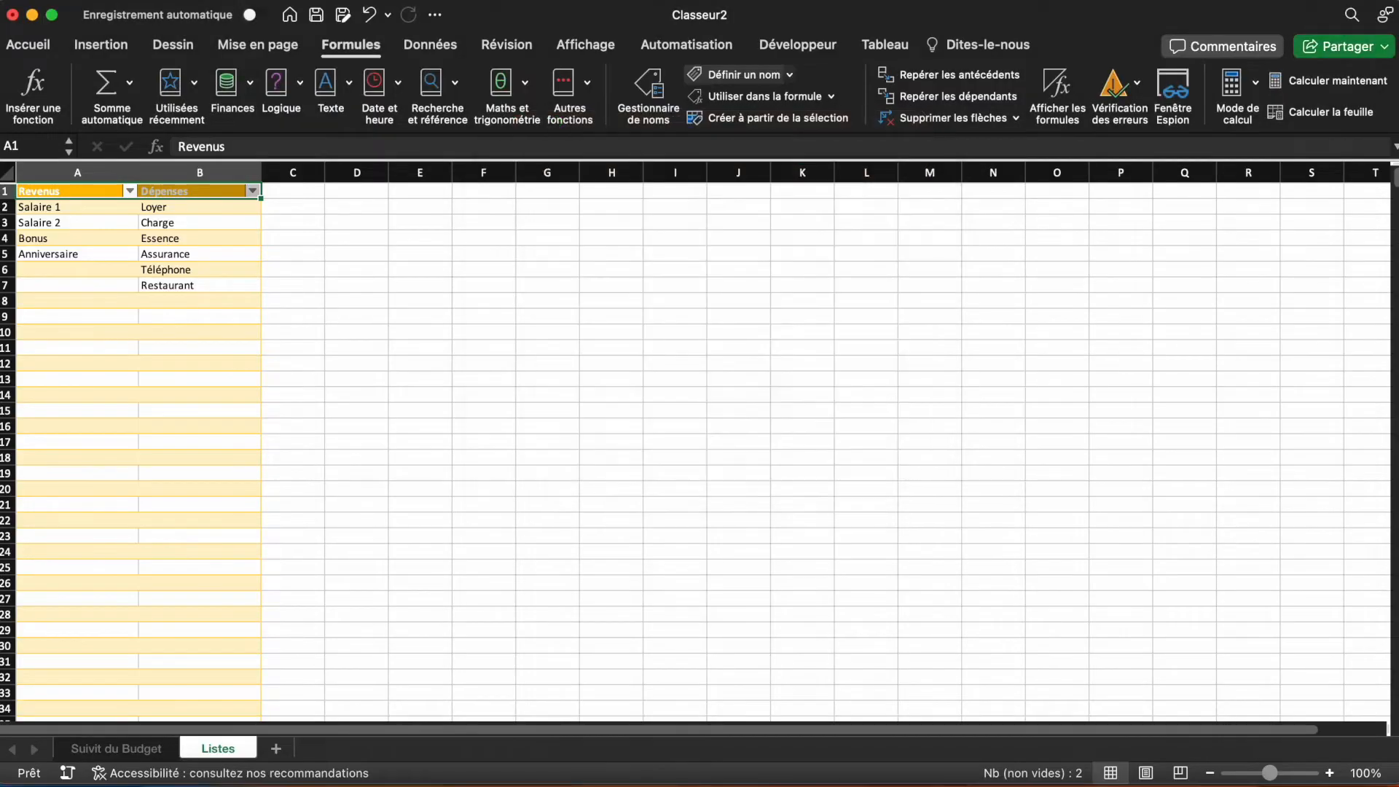
click(292, 472)
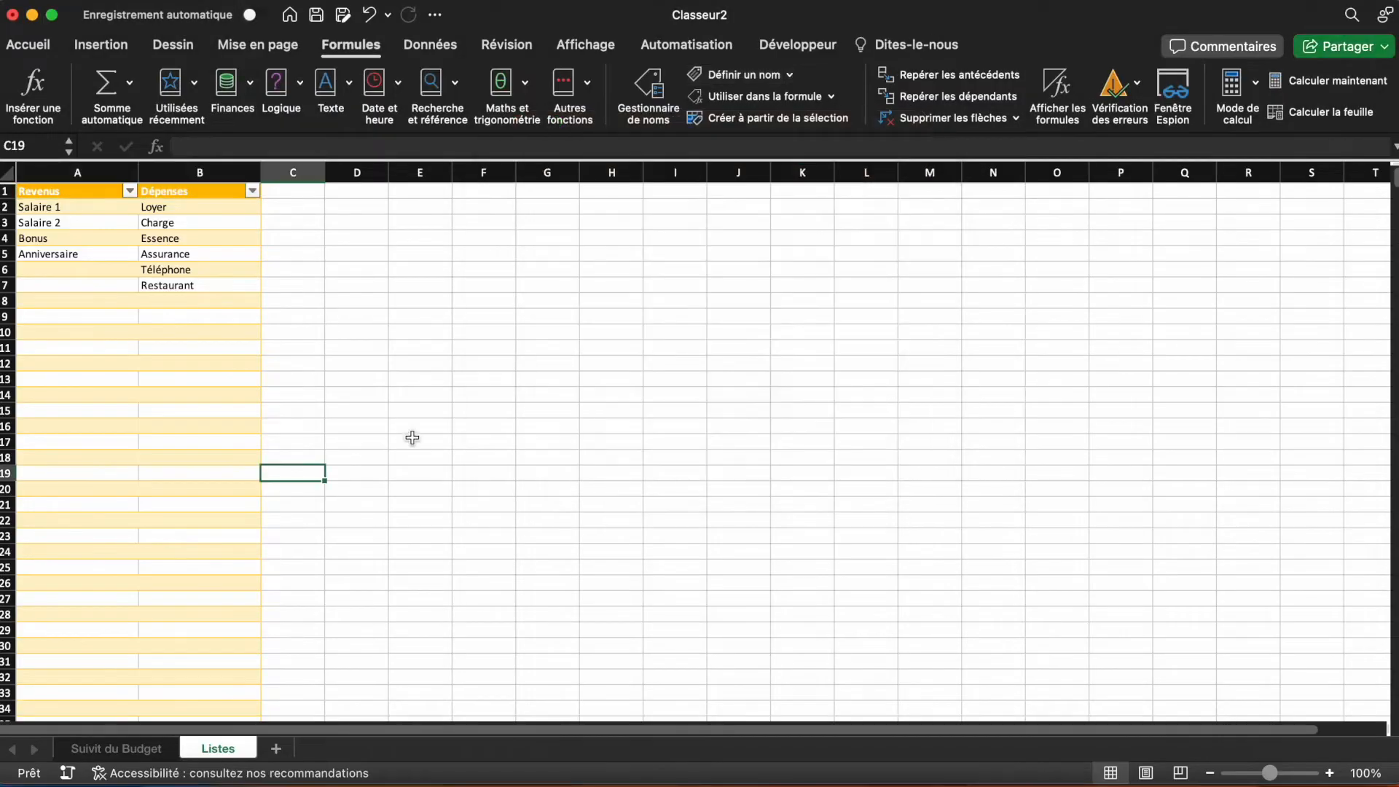
Step: Enter the headers Mois, Date, Catégories, Sous-Catégorie, Détails, Montant and Solde in A1:G1 of the Suivit du Budget sheet
click(120, 749)
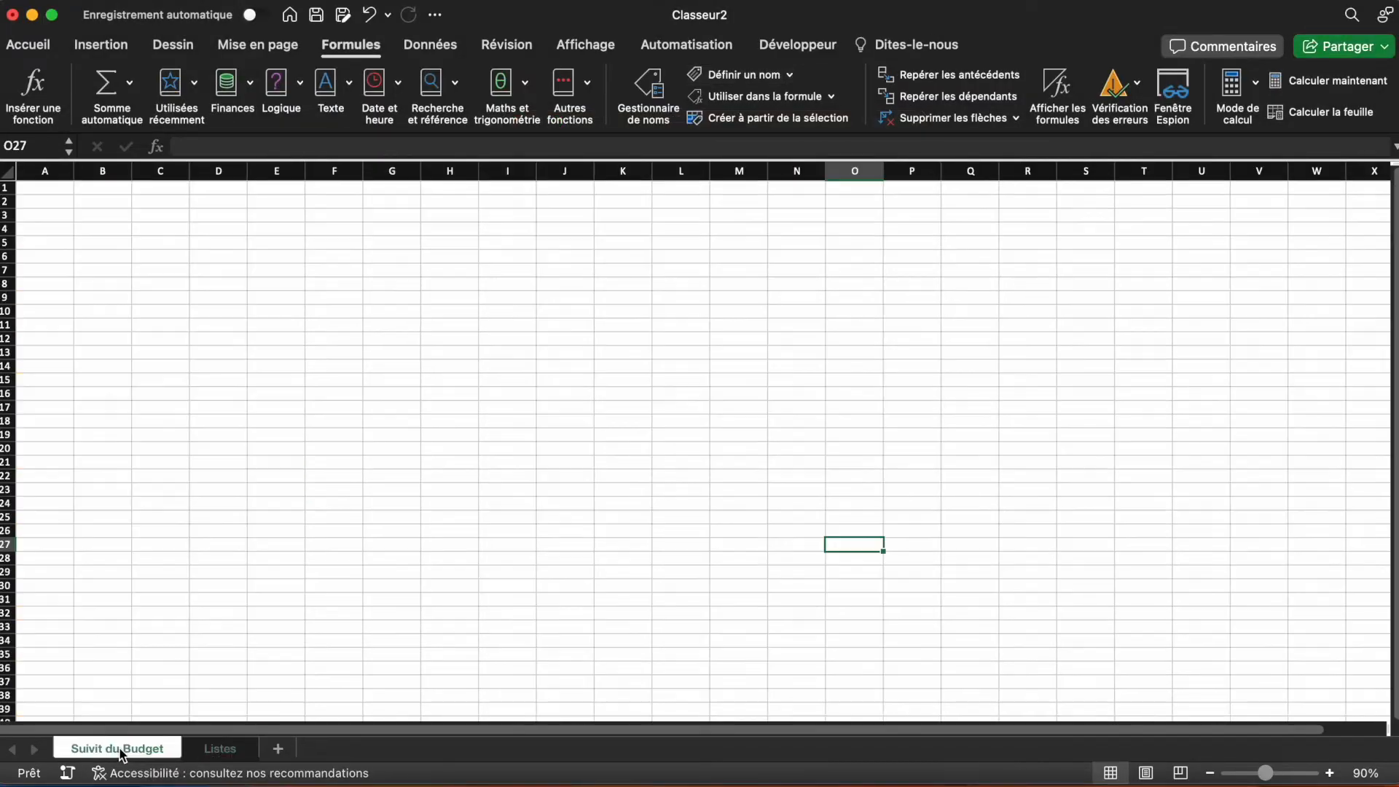
click(43, 186)
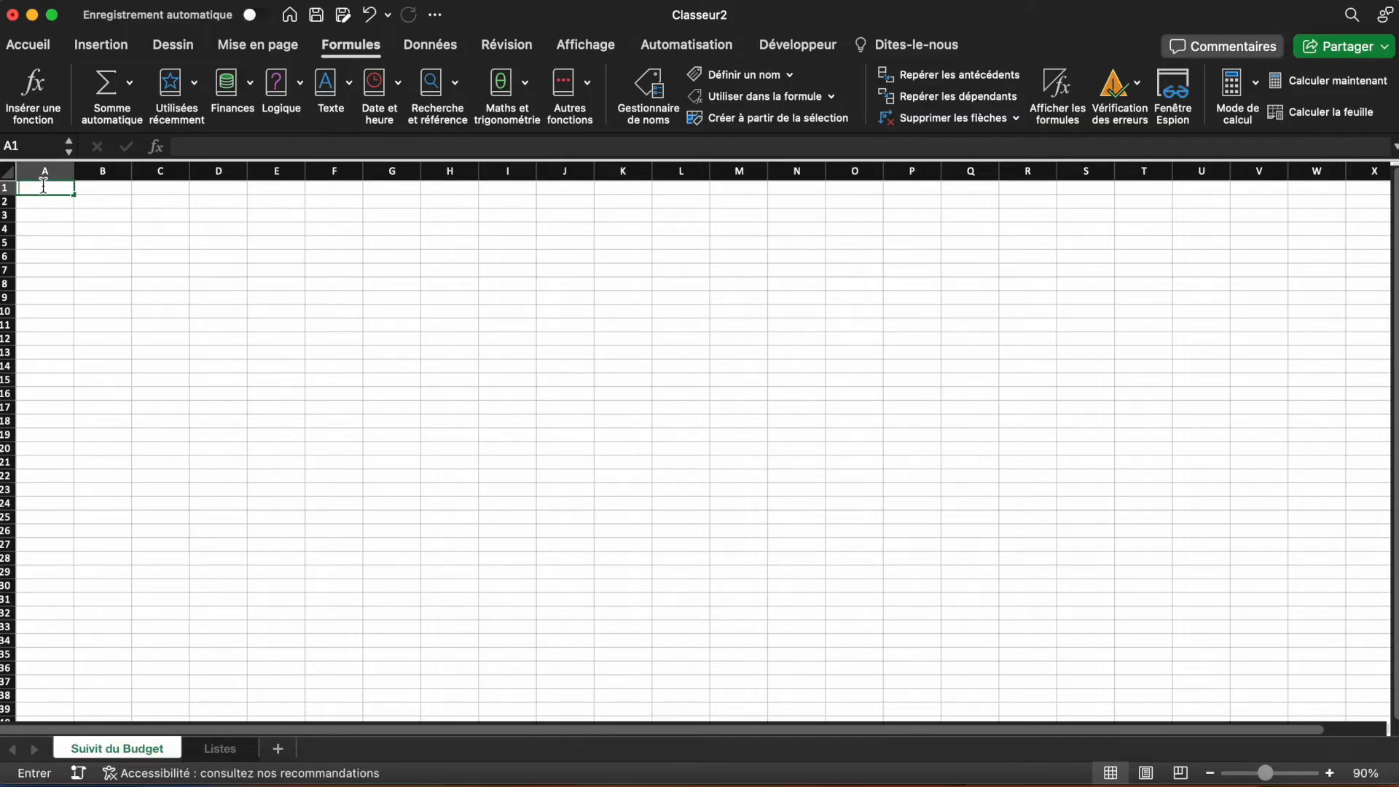
text(Mois)
key(Tab)
text(Date)
key(Tab)
text(Catégories)
key(Tab)
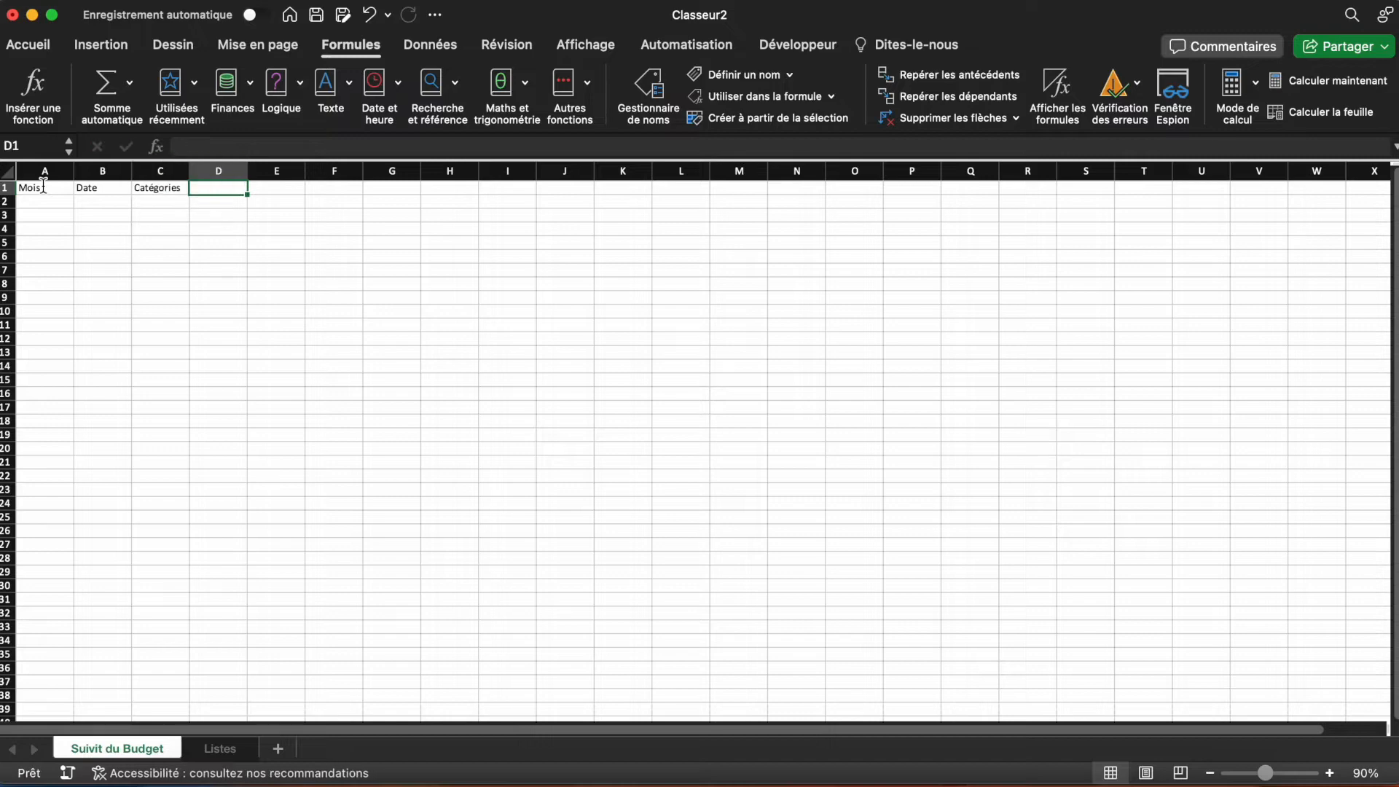
text(Sous-Catégorie)
key(Tab)
text(Détails)
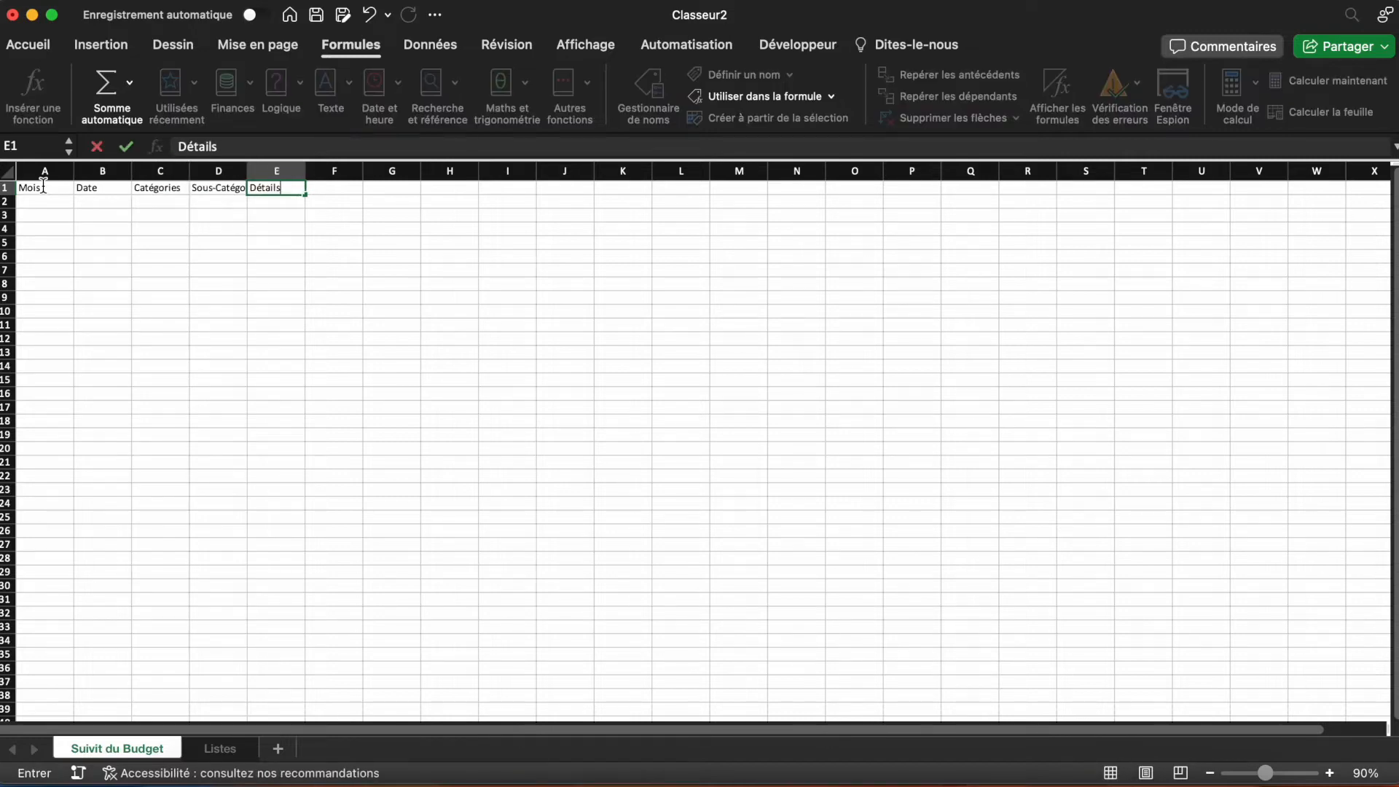
key(Tab)
text(Montant)
key(Tab)
text(Solde)
key(Return)
Step: Set the width of columns A to G of the Suivit du Budget sheet to 20
drag(53, 173, 390, 173)
right_click(389, 174)
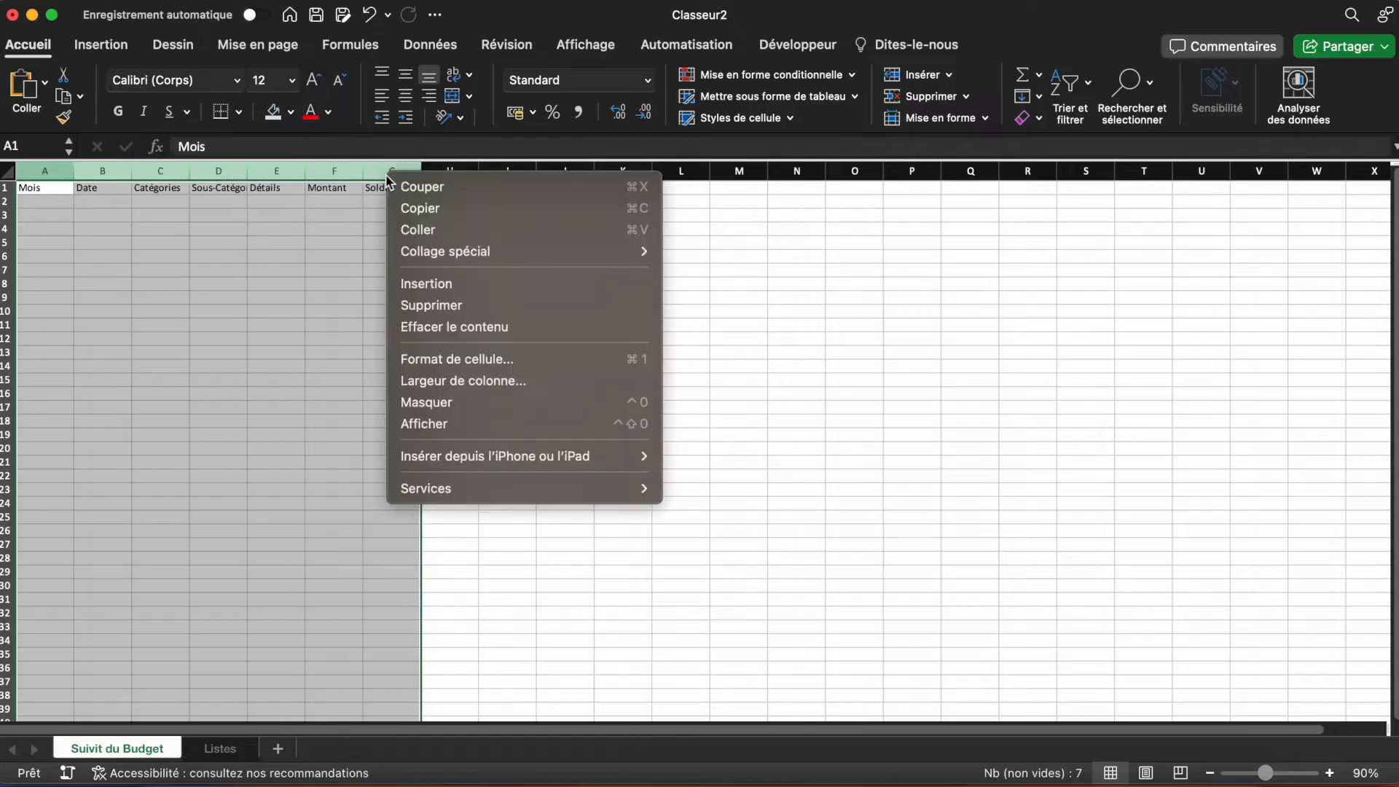
click(446, 379)
text(20)
key(Return)
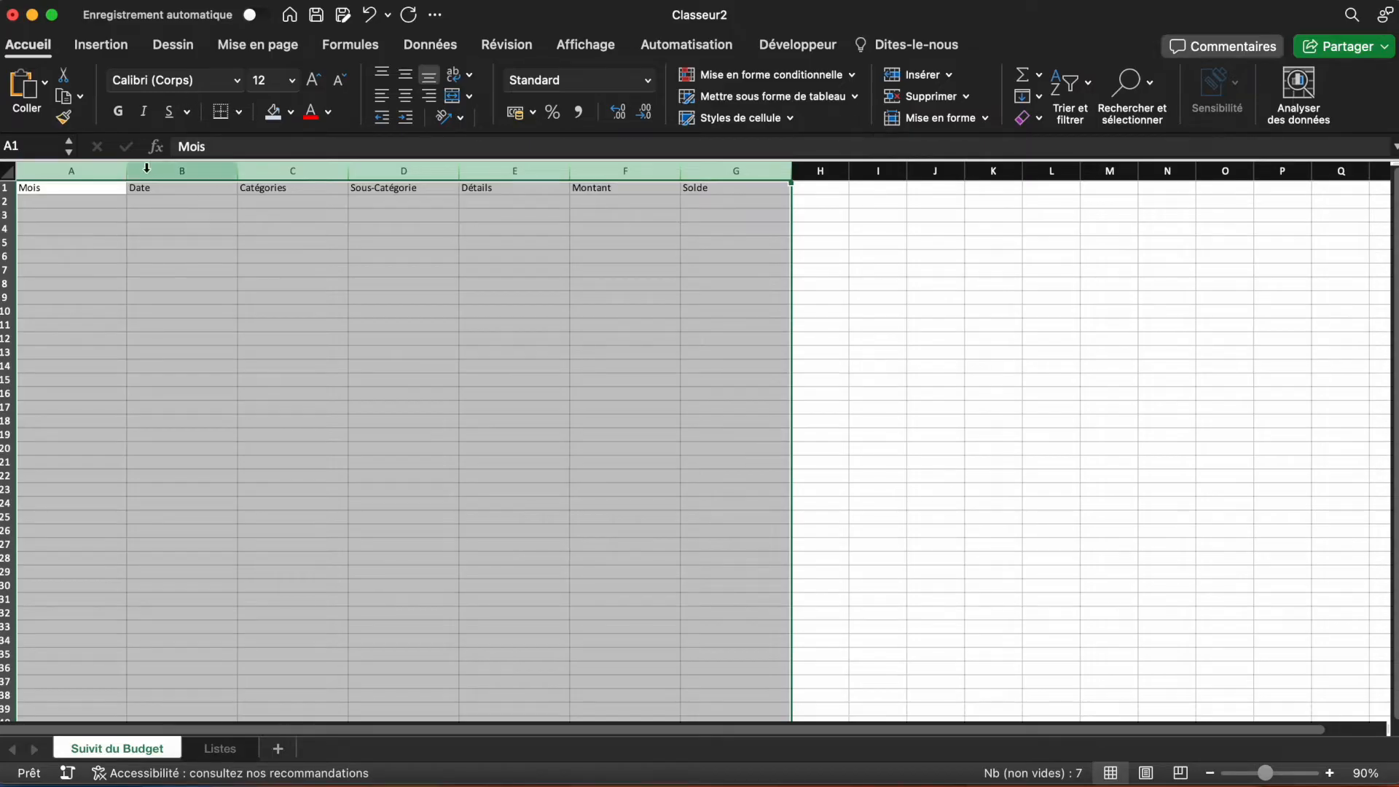
Step: Convert columns A to G of the Suivit du Budget sheet into a table with headers
click(115, 51)
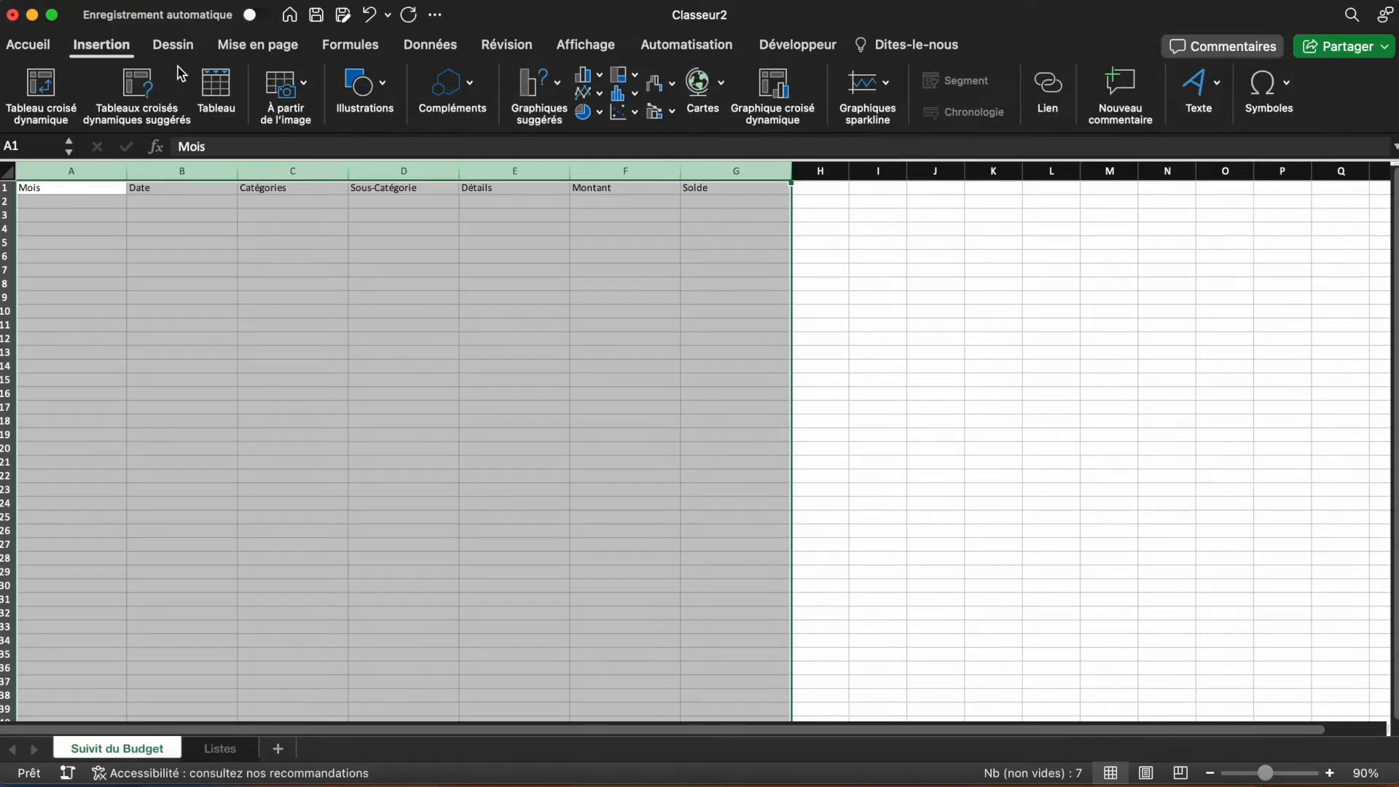
click(215, 89)
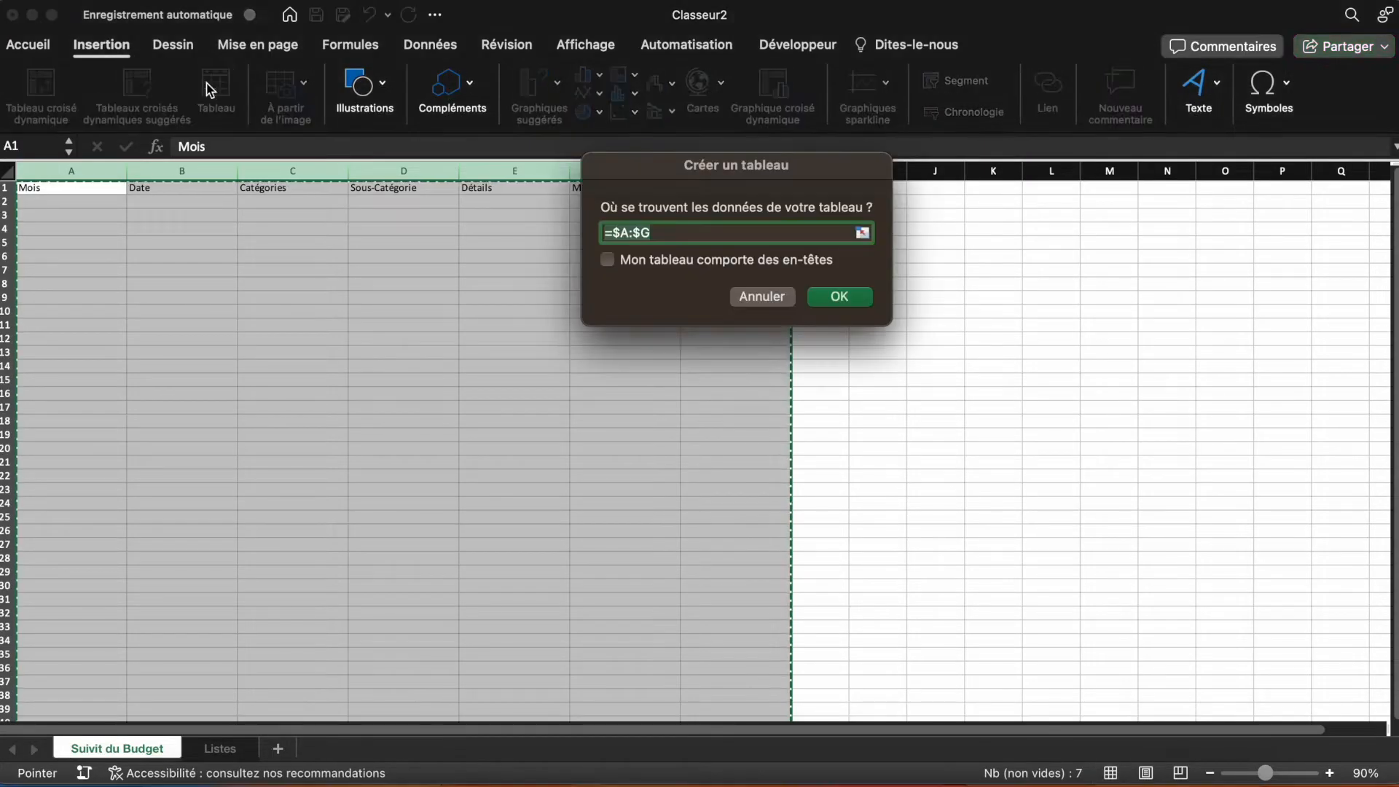
click(675, 259)
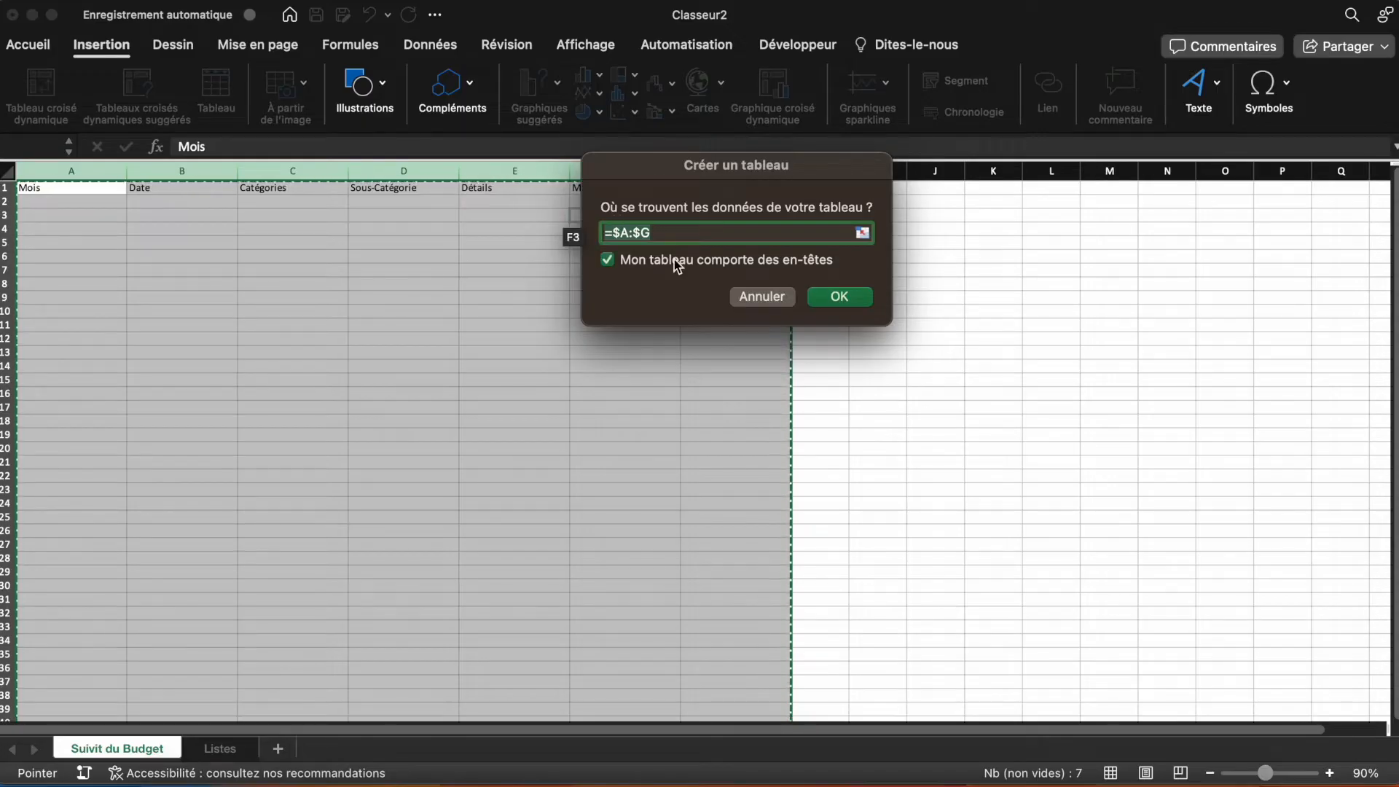
click(842, 298)
click(40, 46)
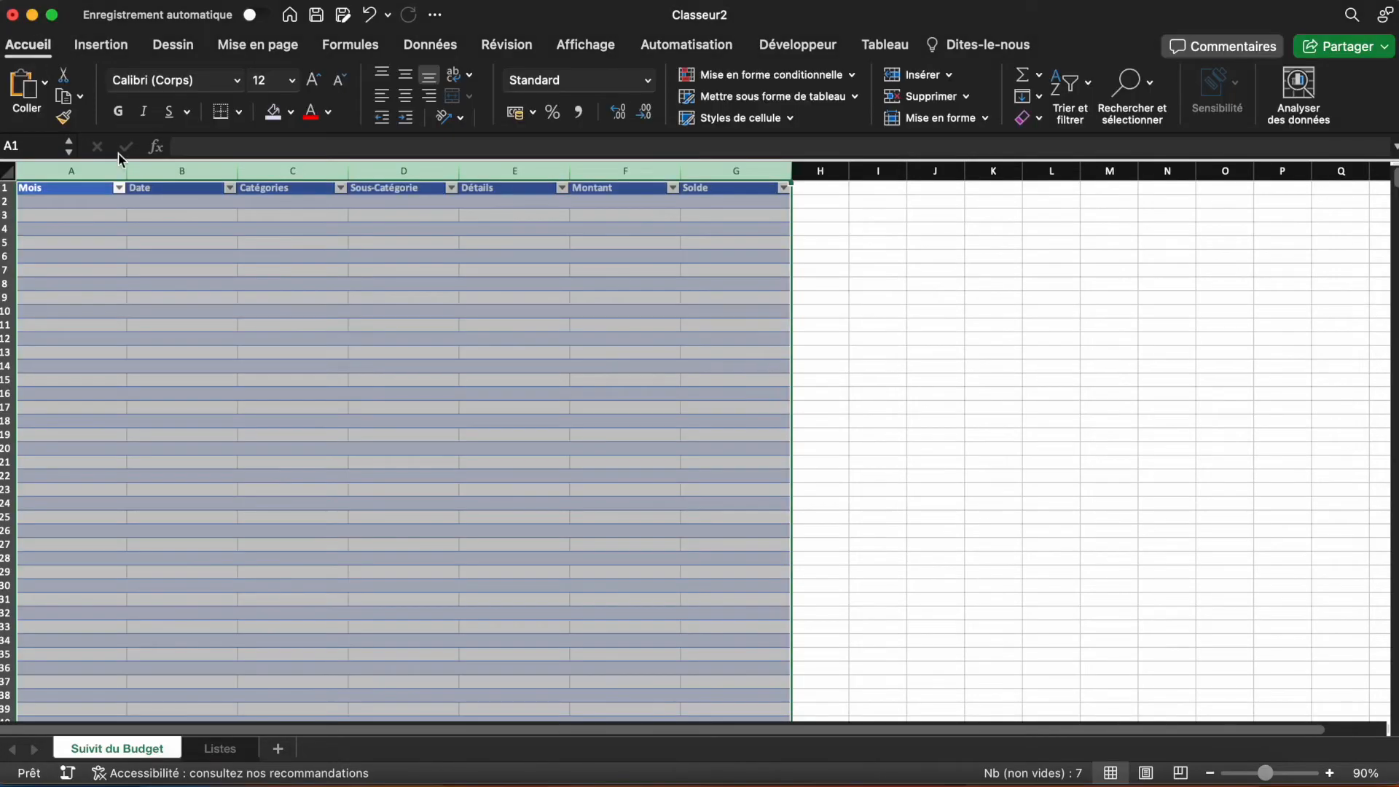
click(101, 238)
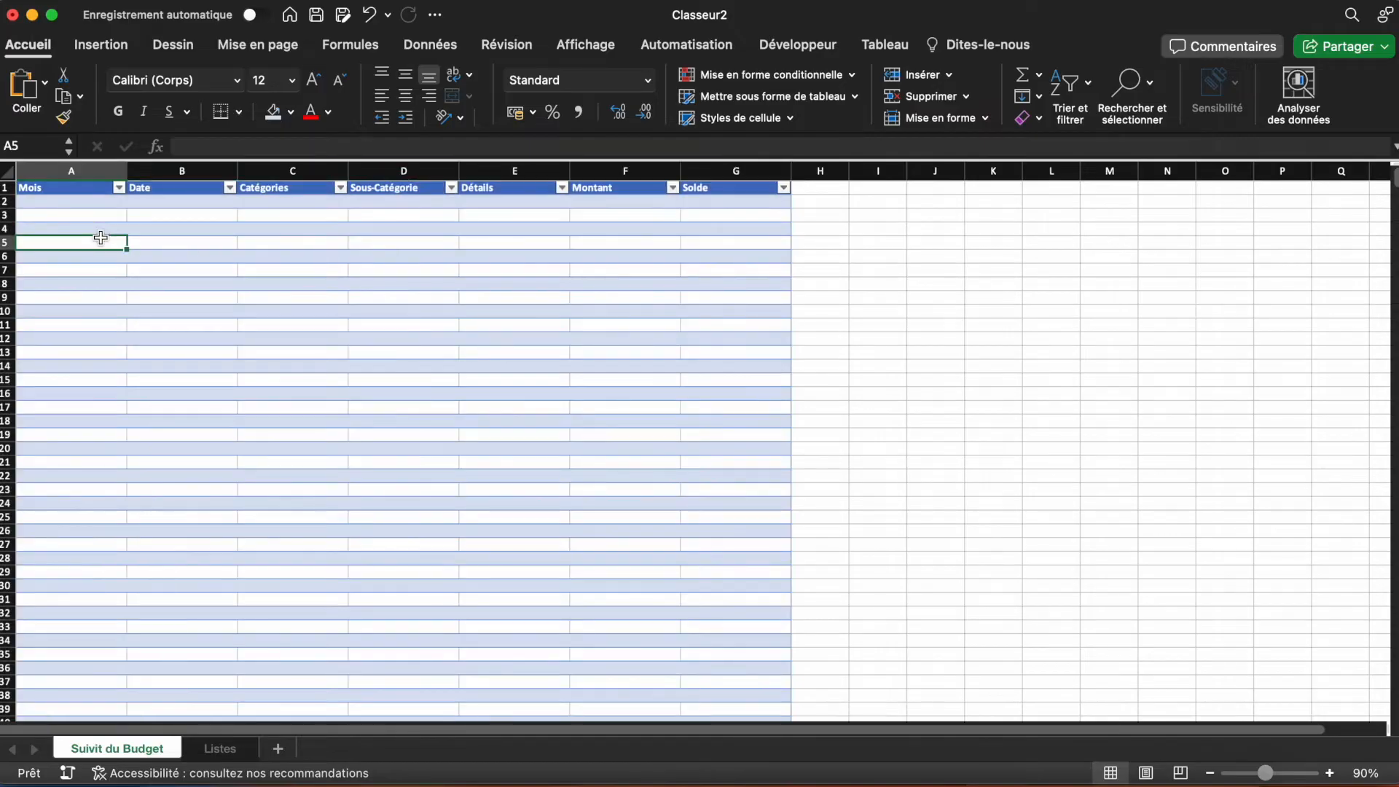
Step: Apply the short date format (Date courte) to the data cells of the table's Date column
click(177, 182)
click(178, 187)
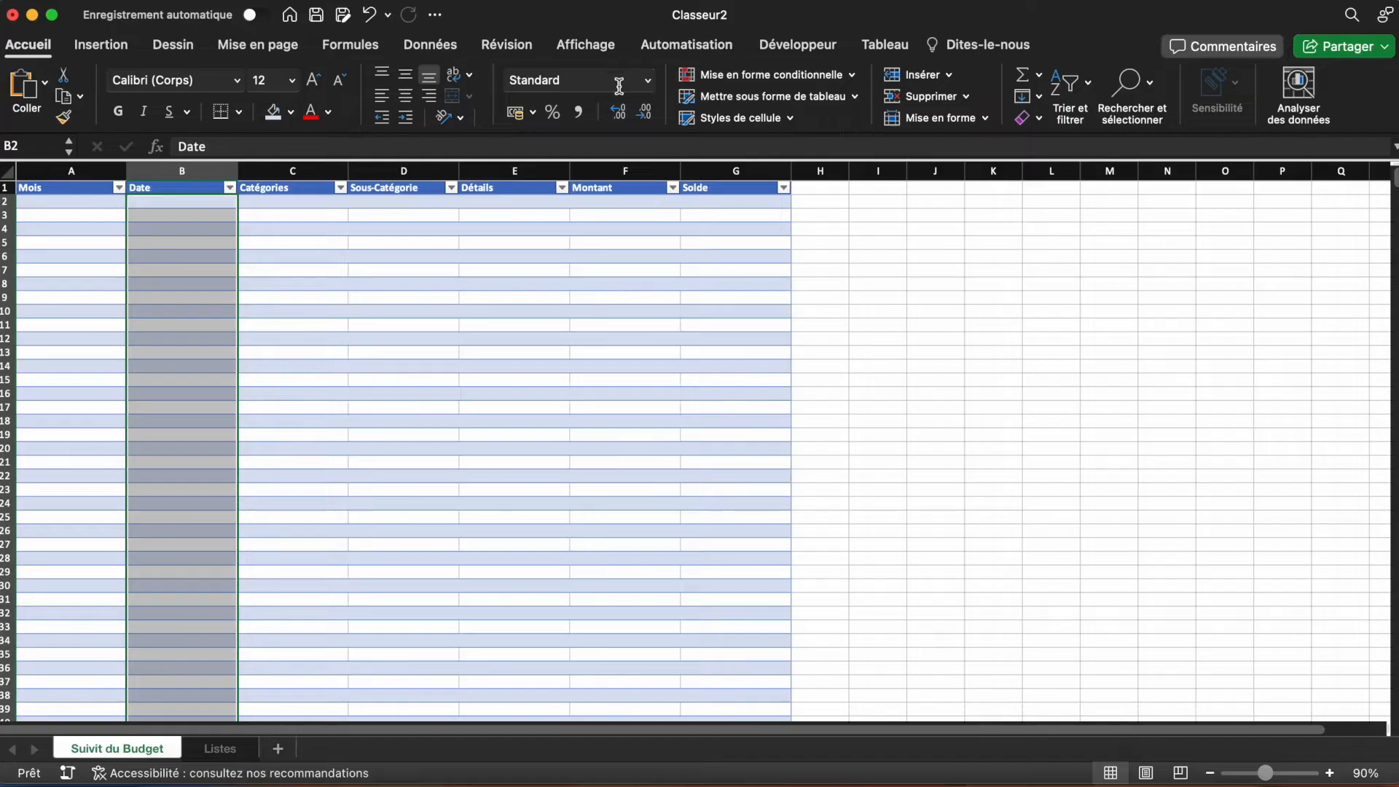
click(649, 82)
click(597, 220)
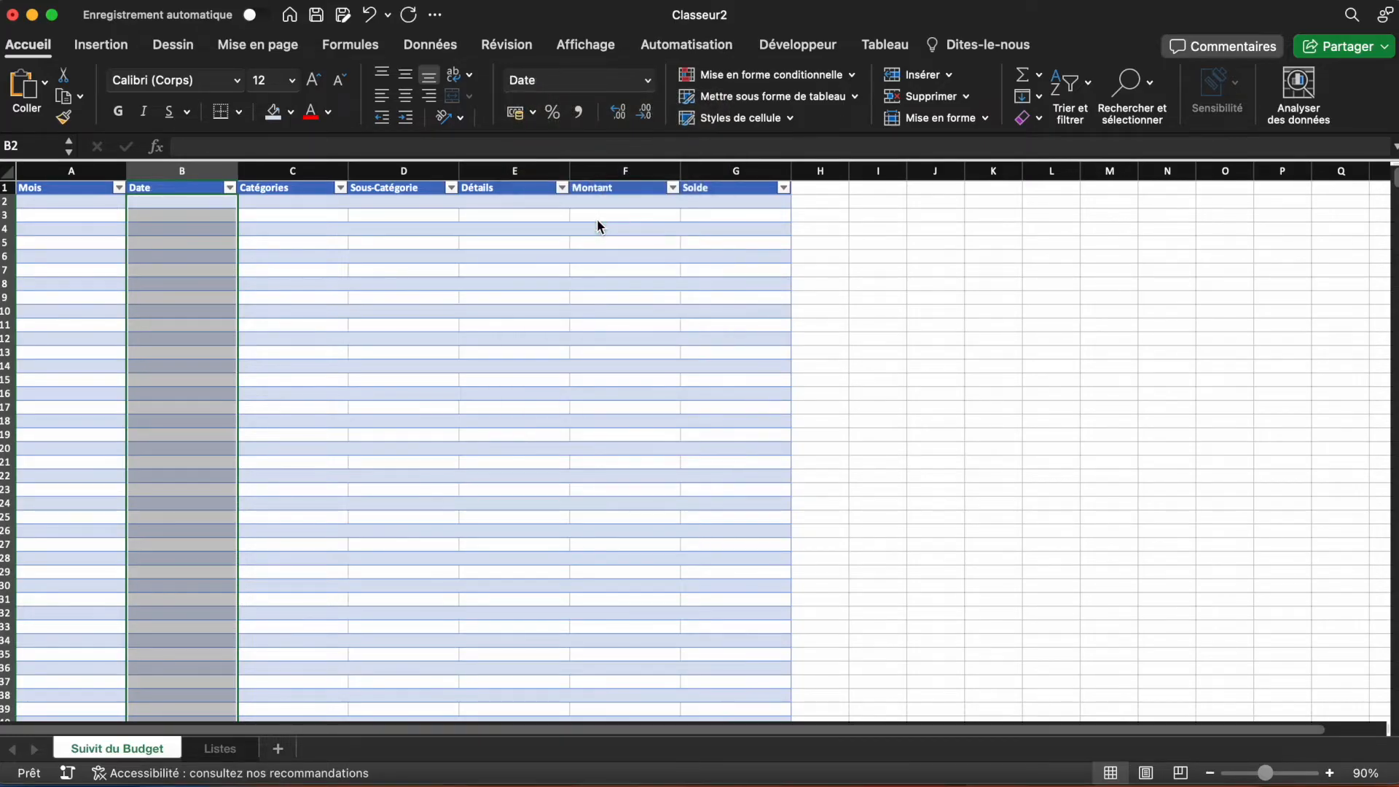
Step: Apply the currency format (Monétaire) to the data cells of the table's Montant and Solde columns
click(624, 171)
super+click(707, 172)
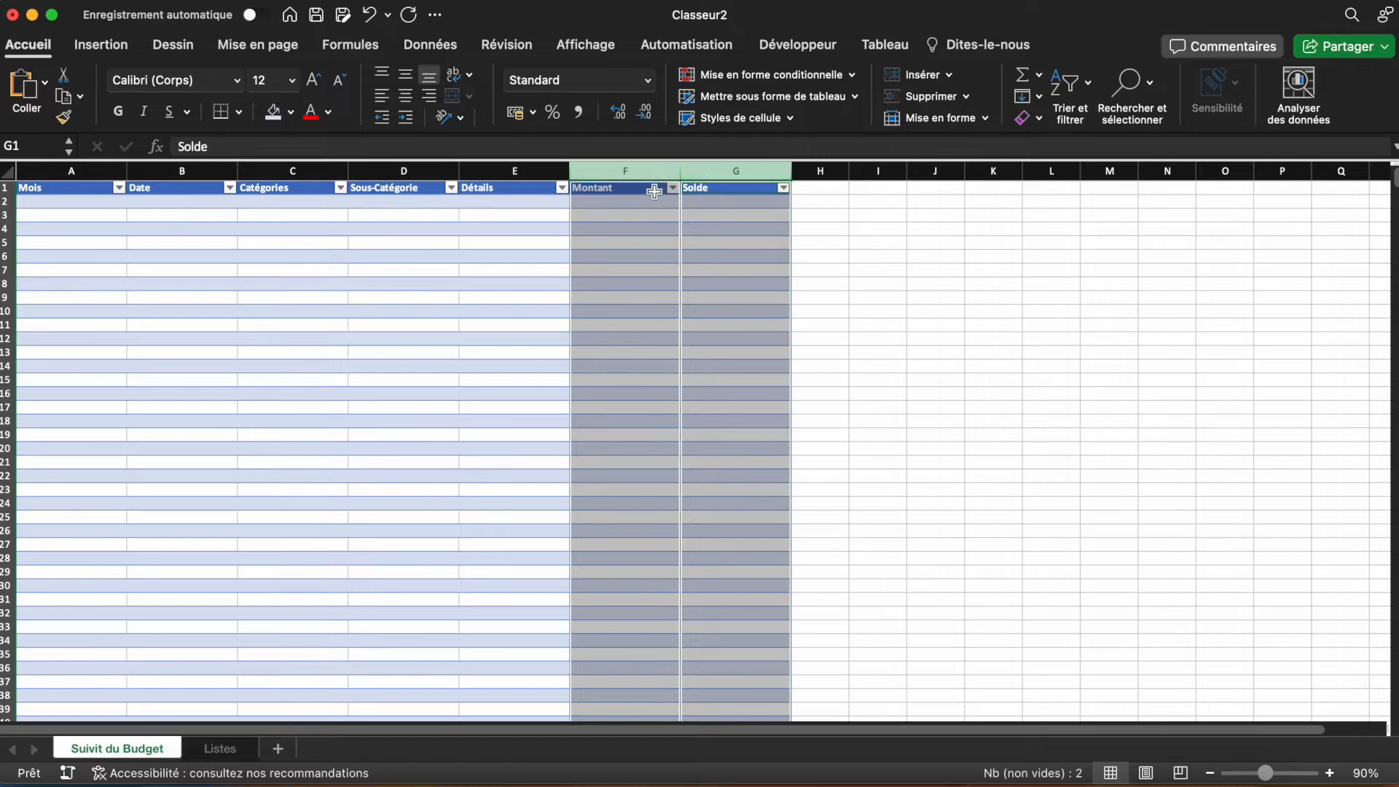
super+click(659, 188)
super+click(714, 188)
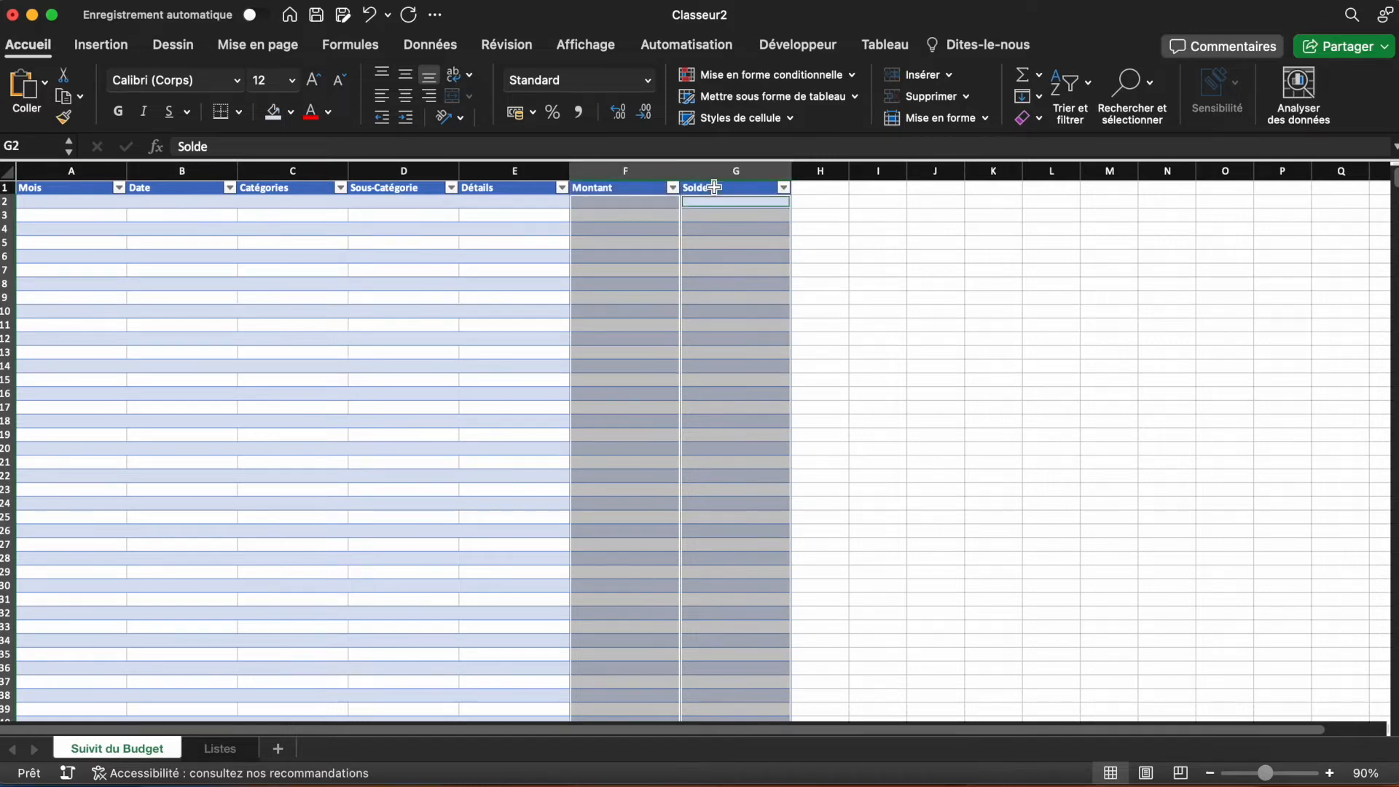
click(646, 82)
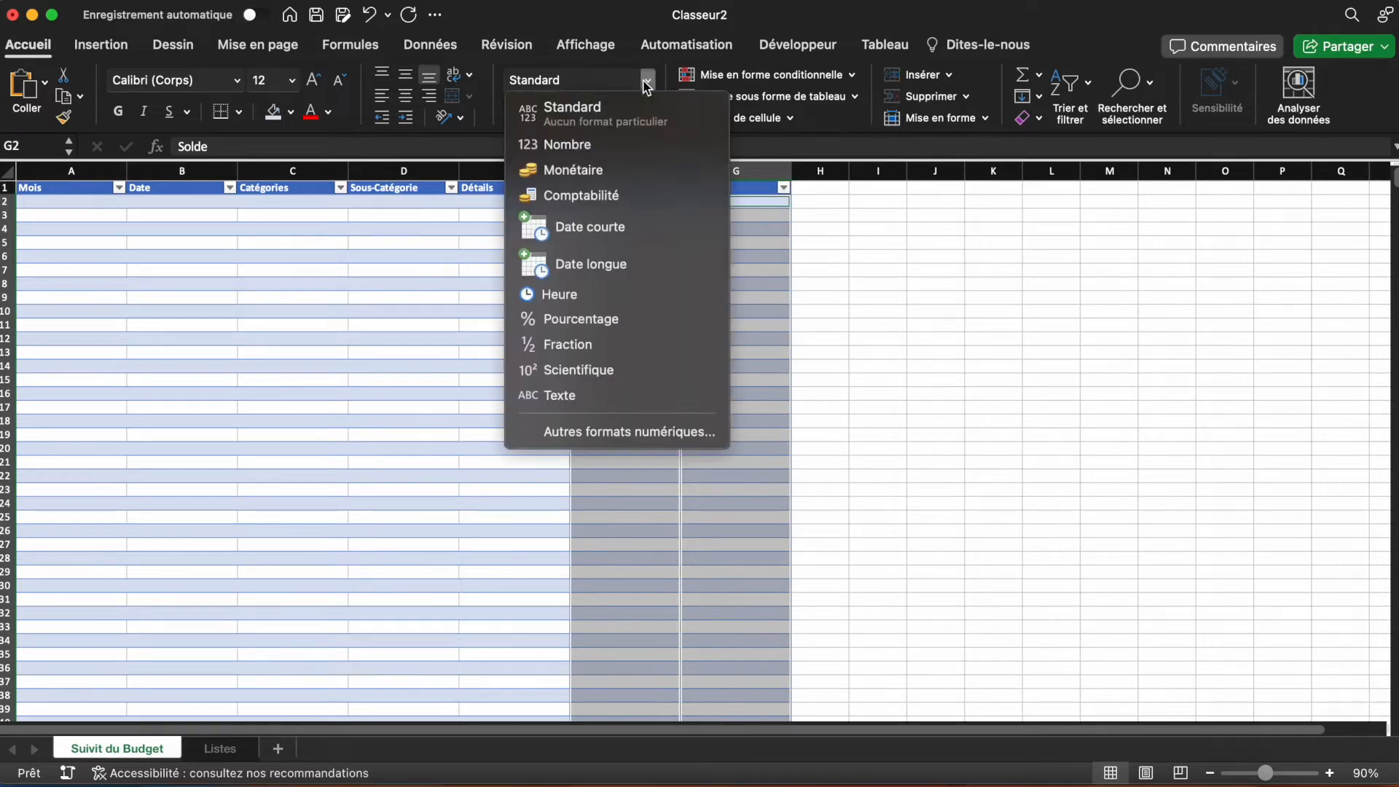
click(640, 174)
click(300, 238)
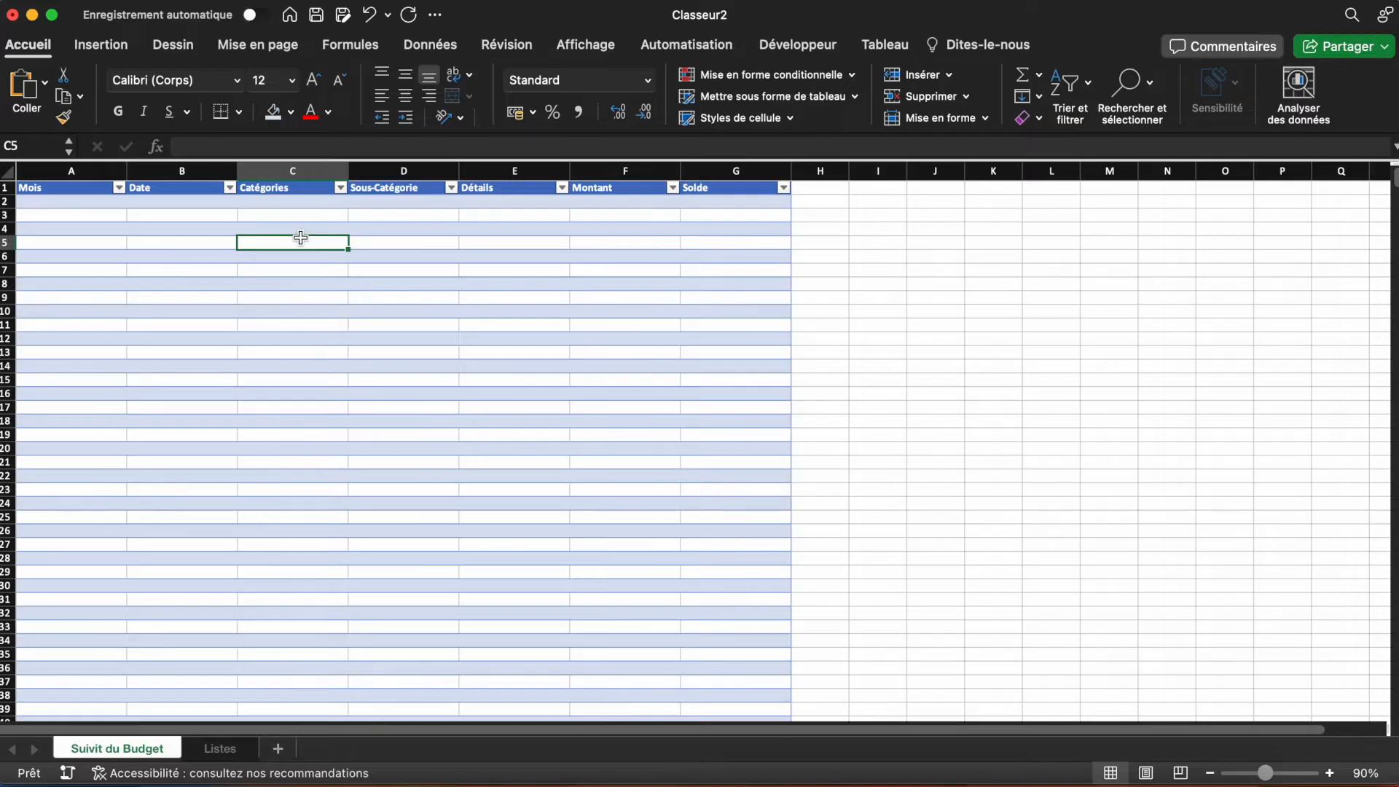
click(153, 204)
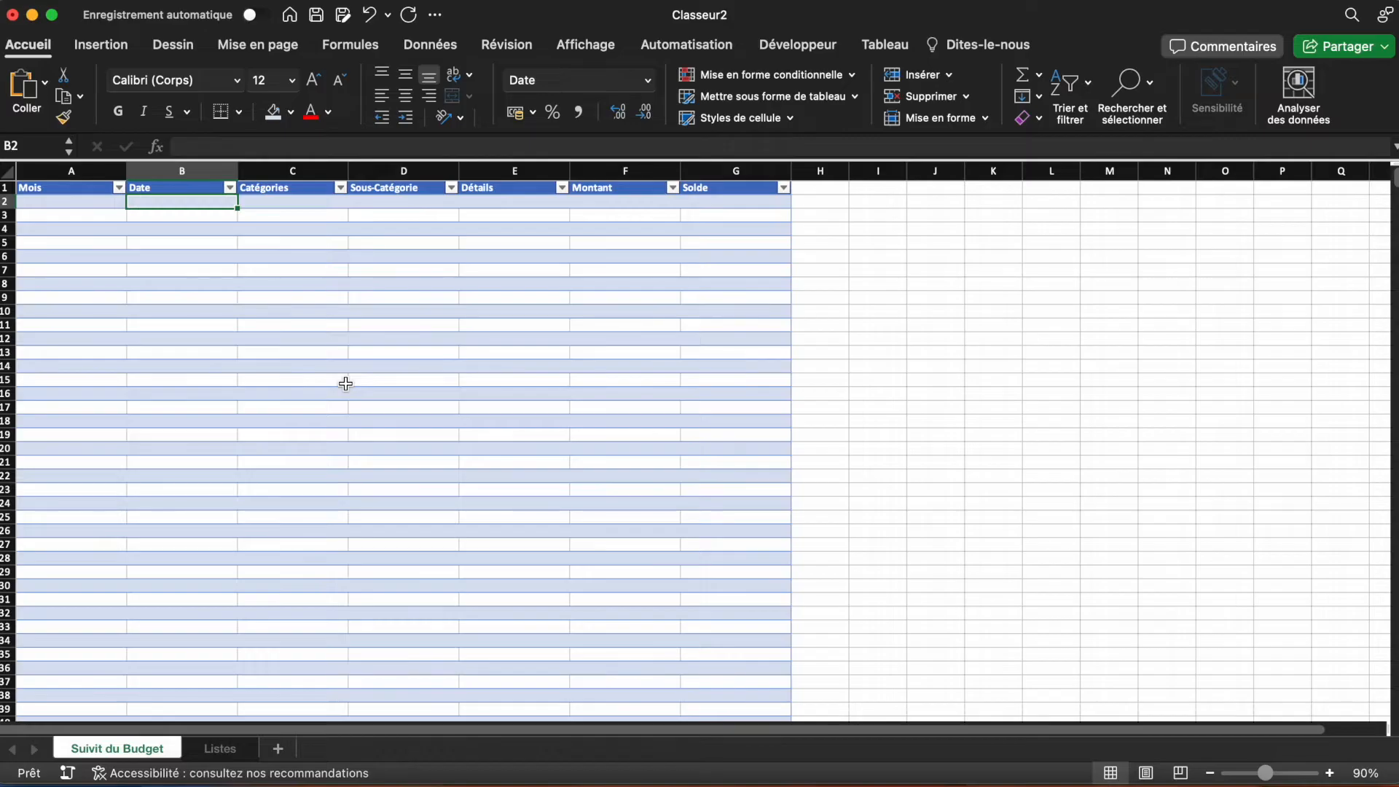
text(06/12/23)
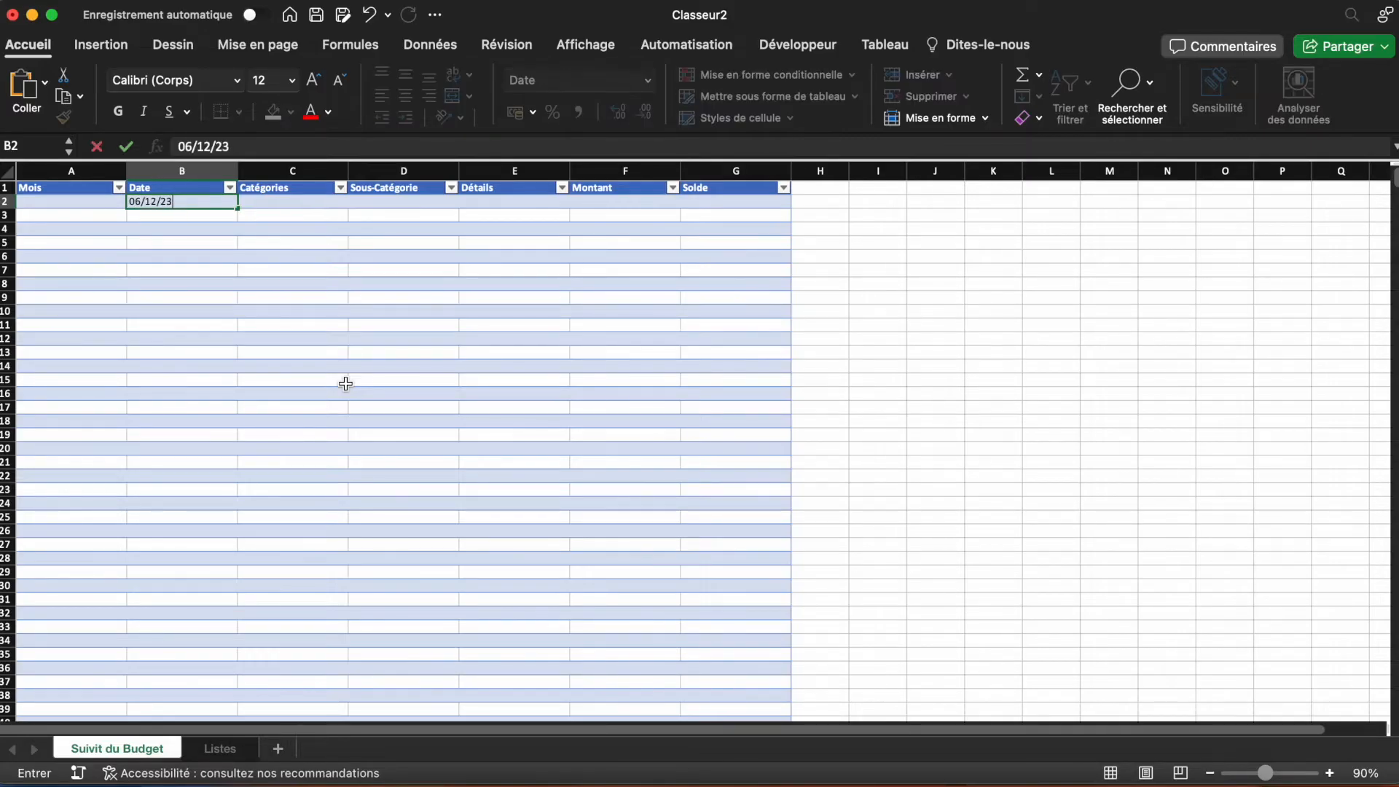
key(Return)
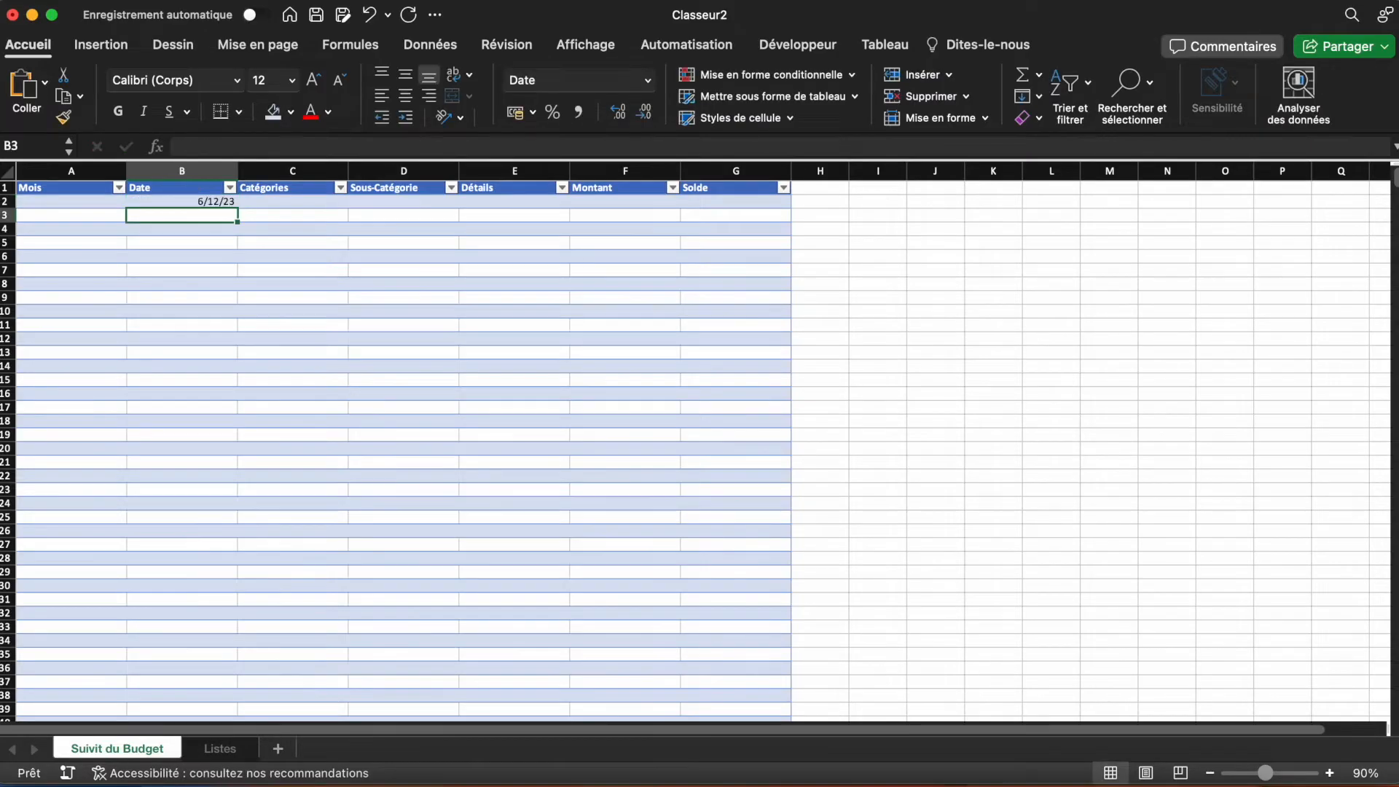
click(71, 202)
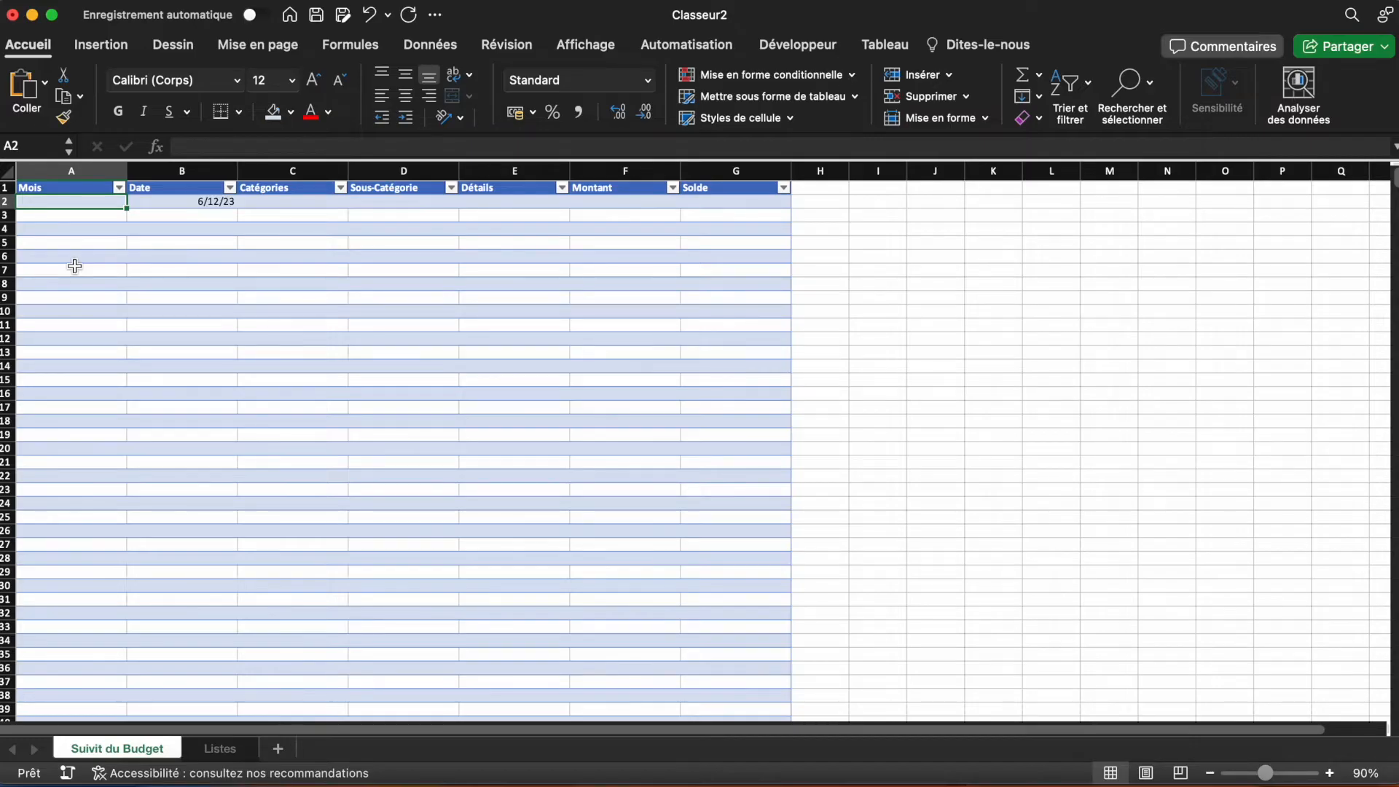
text(=)
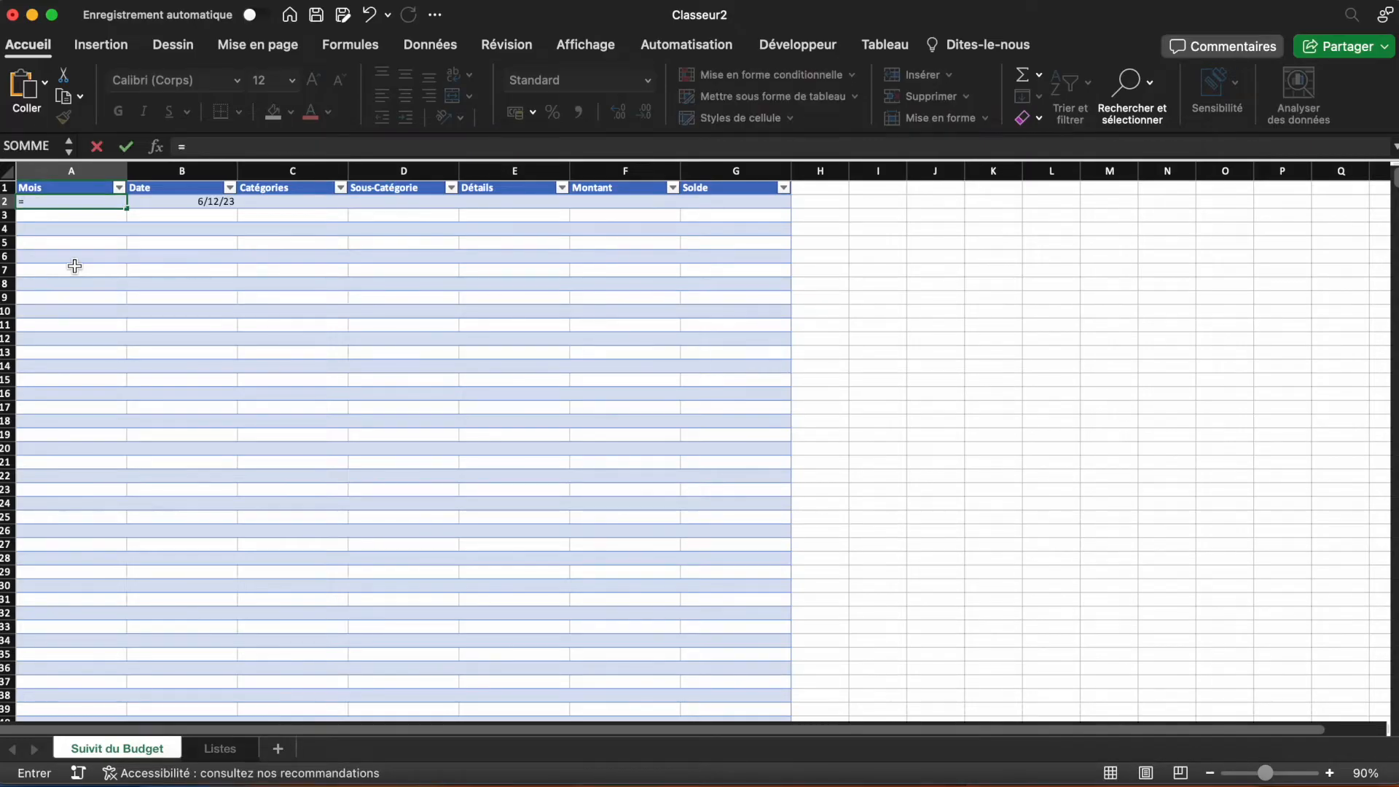
text(mois)
key(Tab)
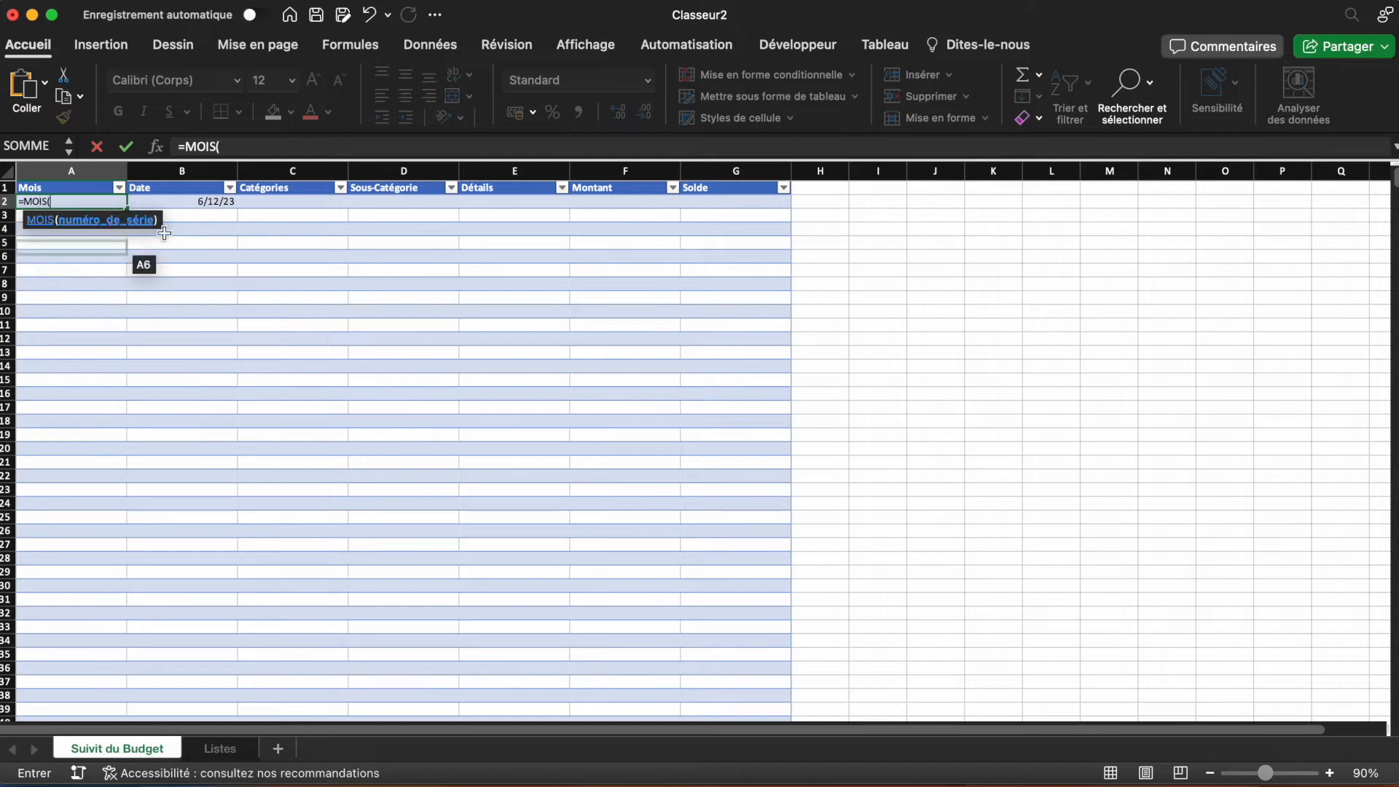
click(227, 201)
text())
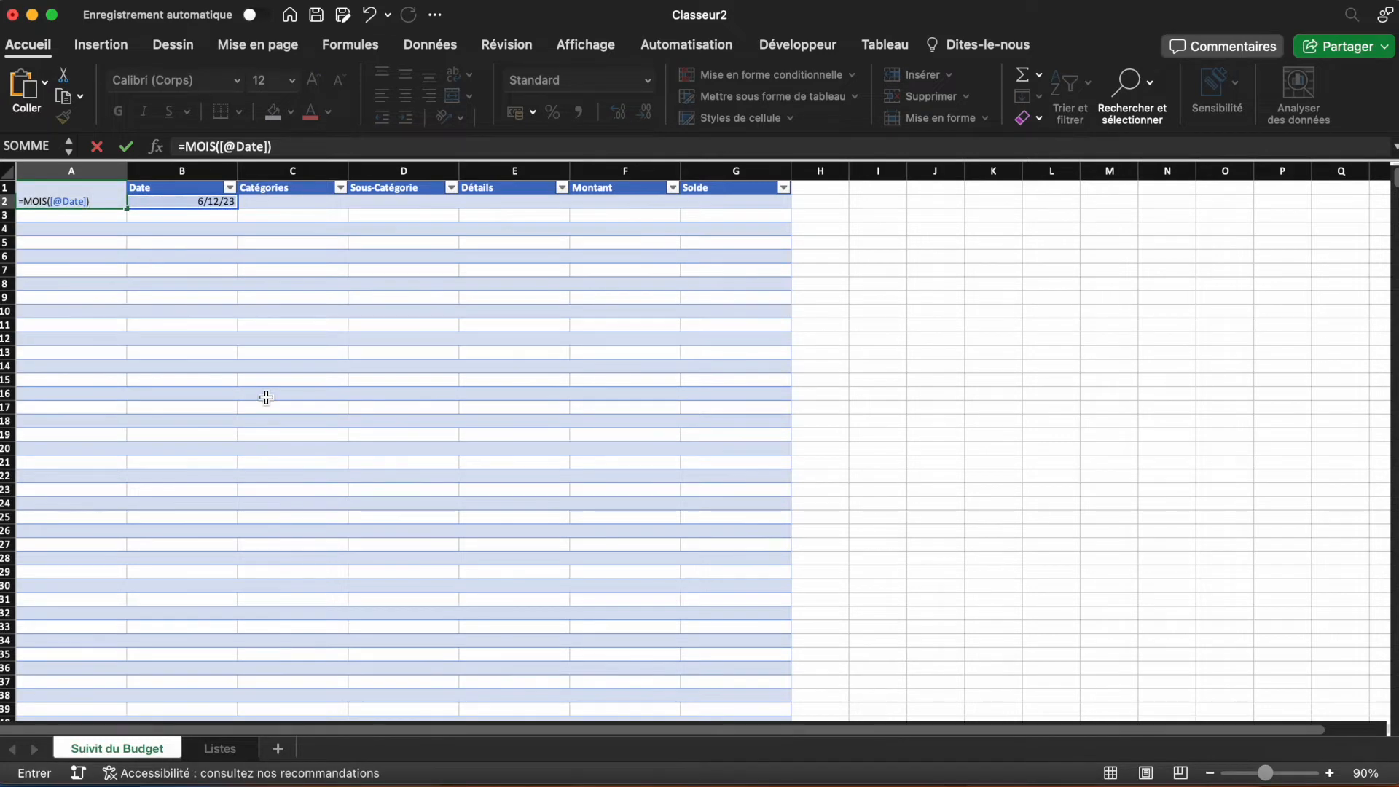
key(Return)
click(249, 311)
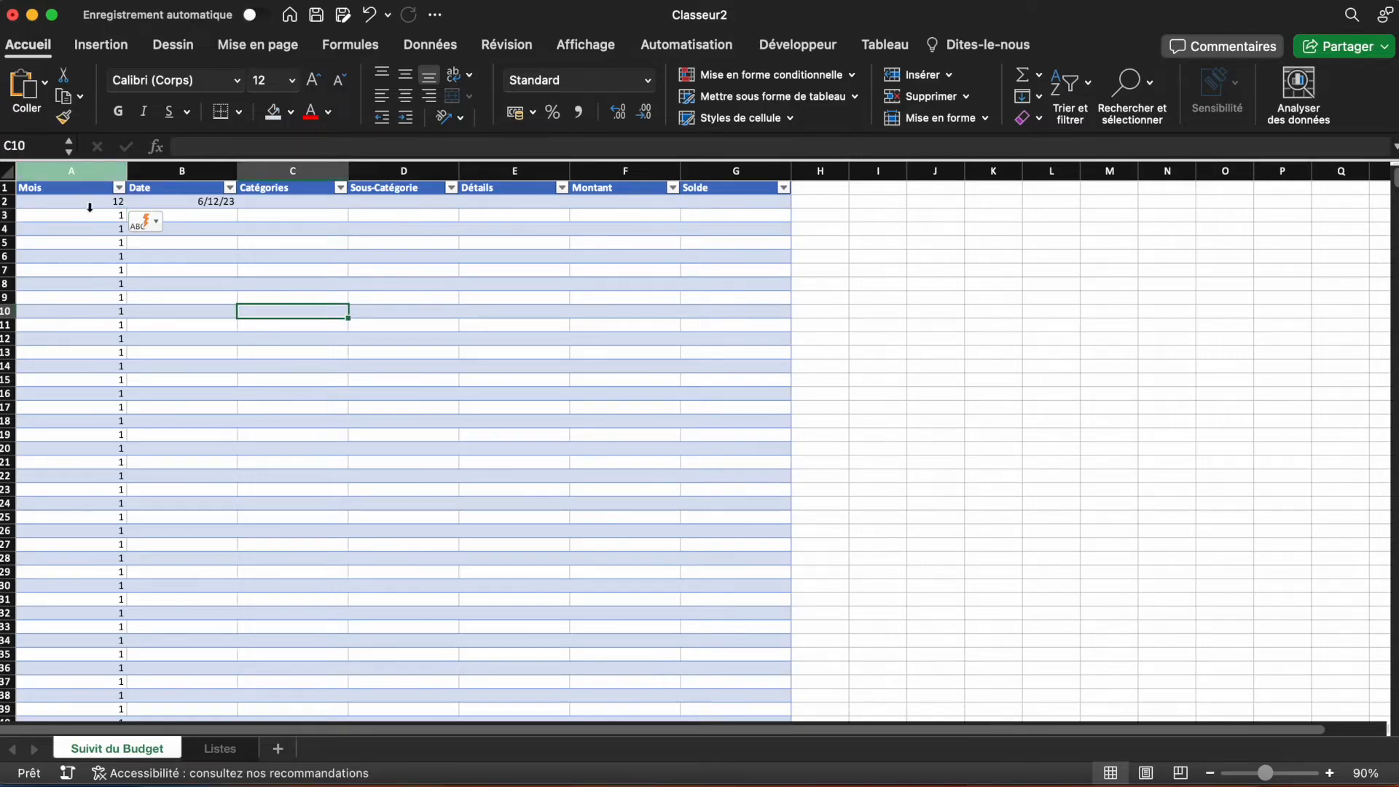
click(94, 270)
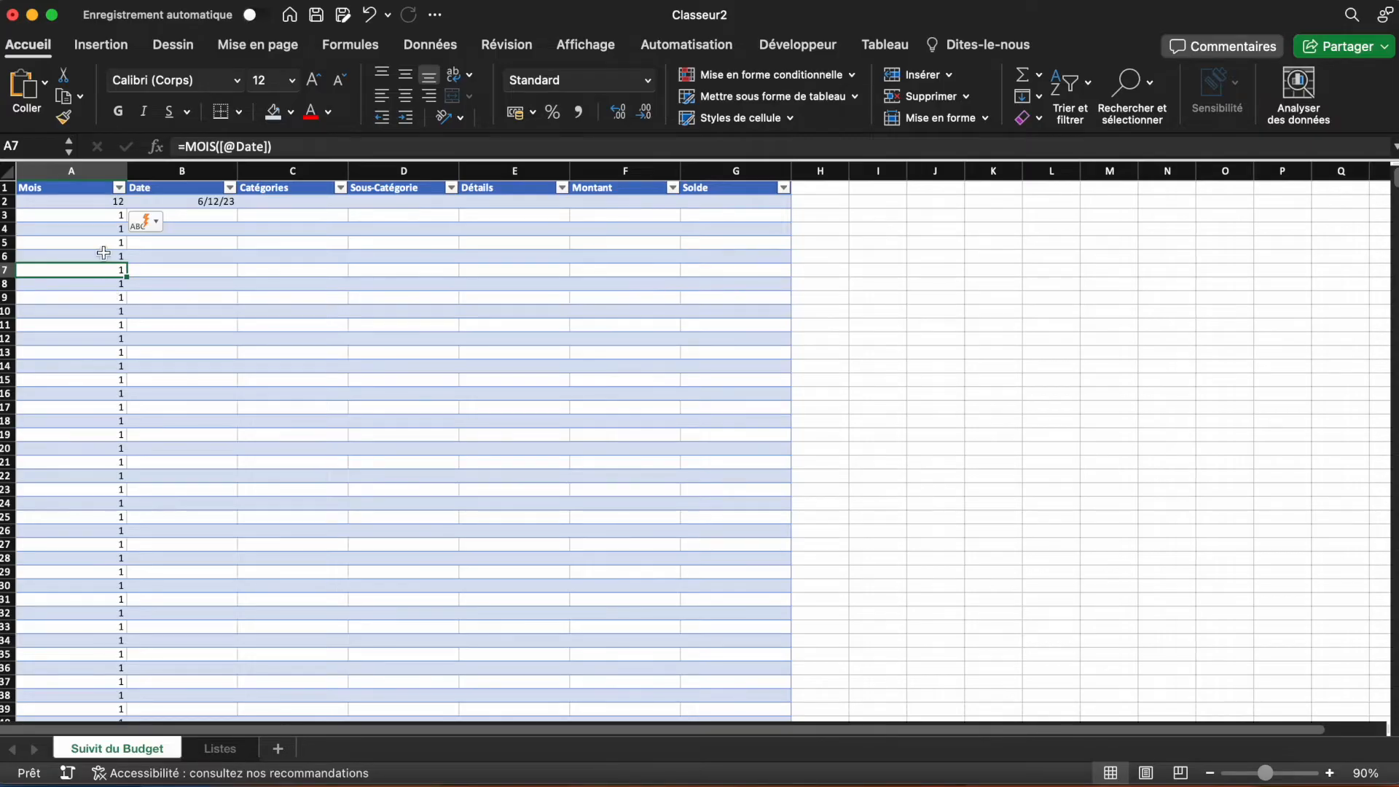
click(94, 203)
double_click(94, 203)
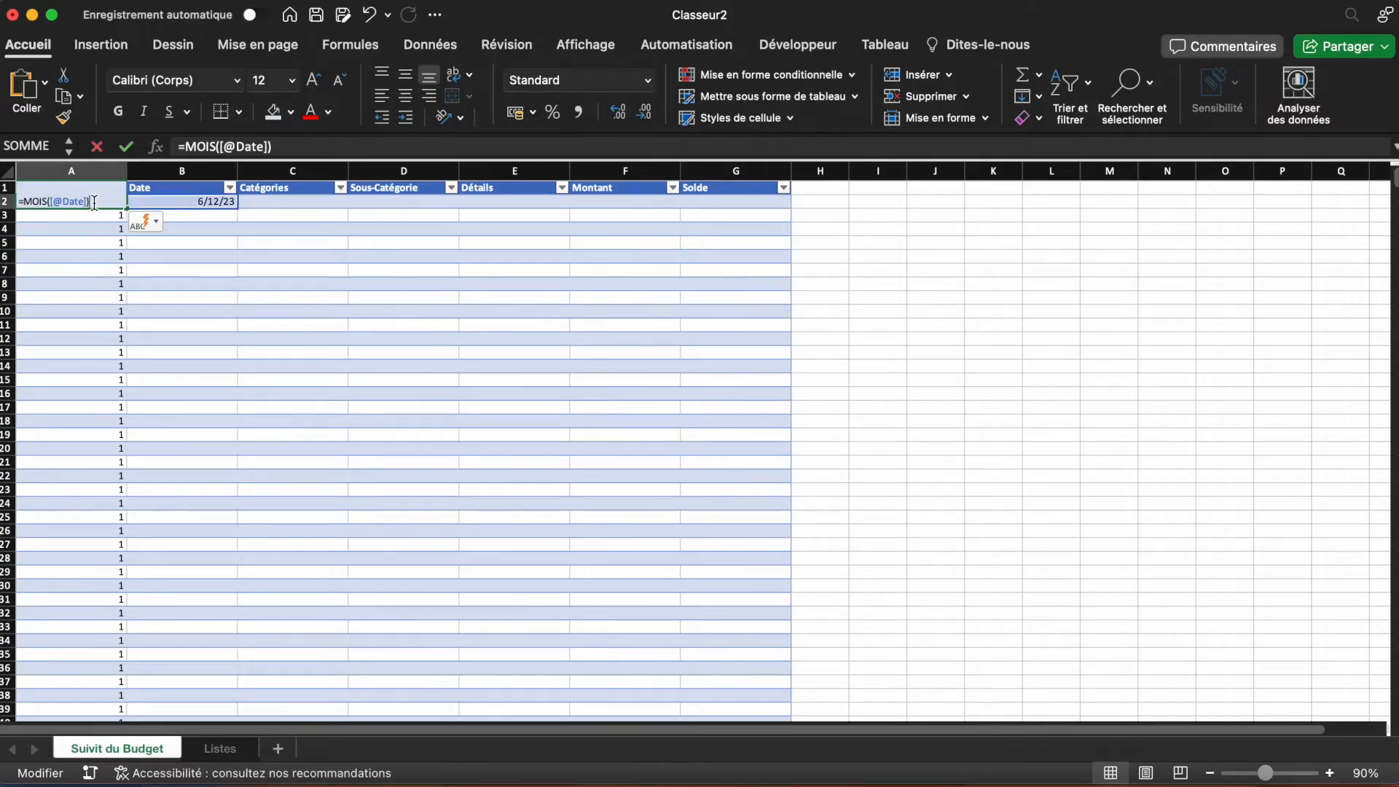
click(188, 146)
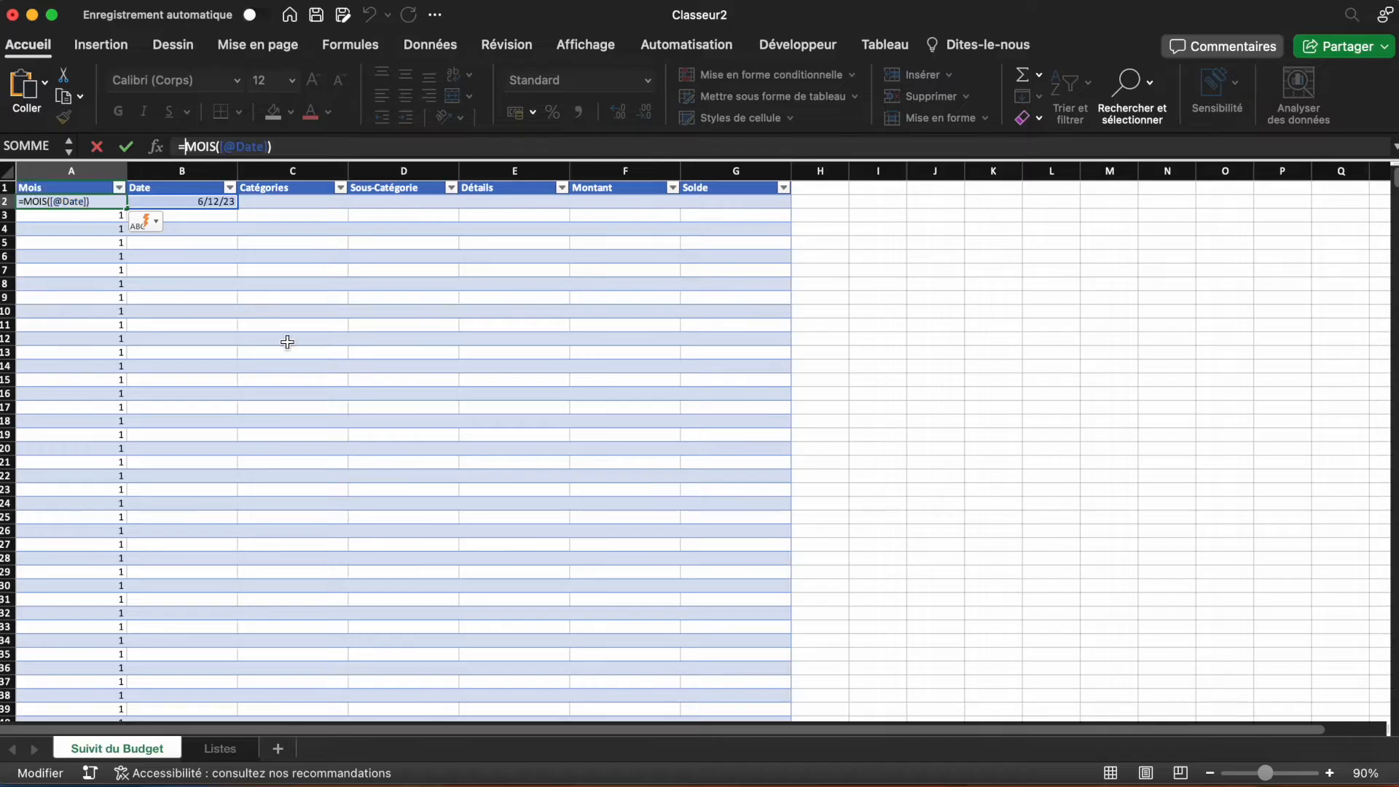
text(SI()
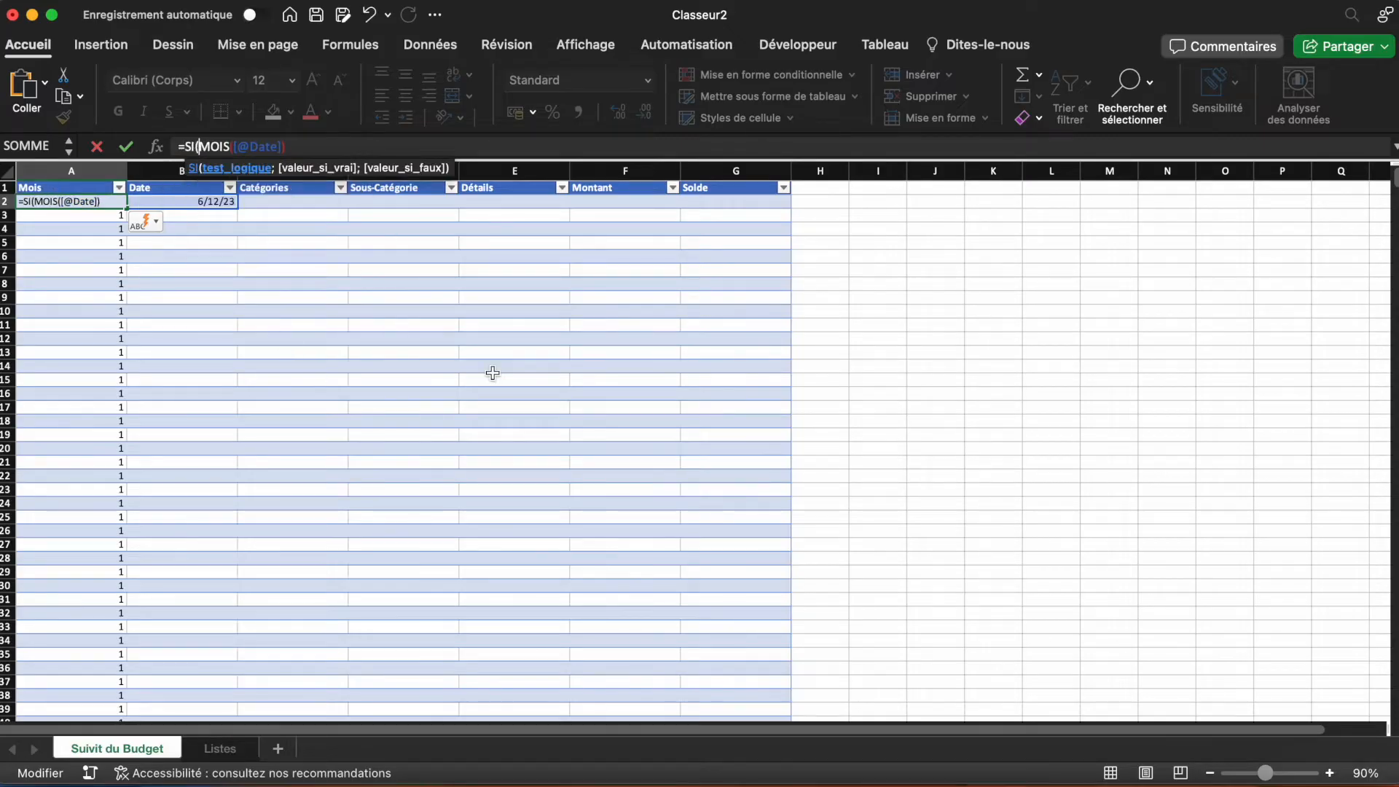
click(223, 202)
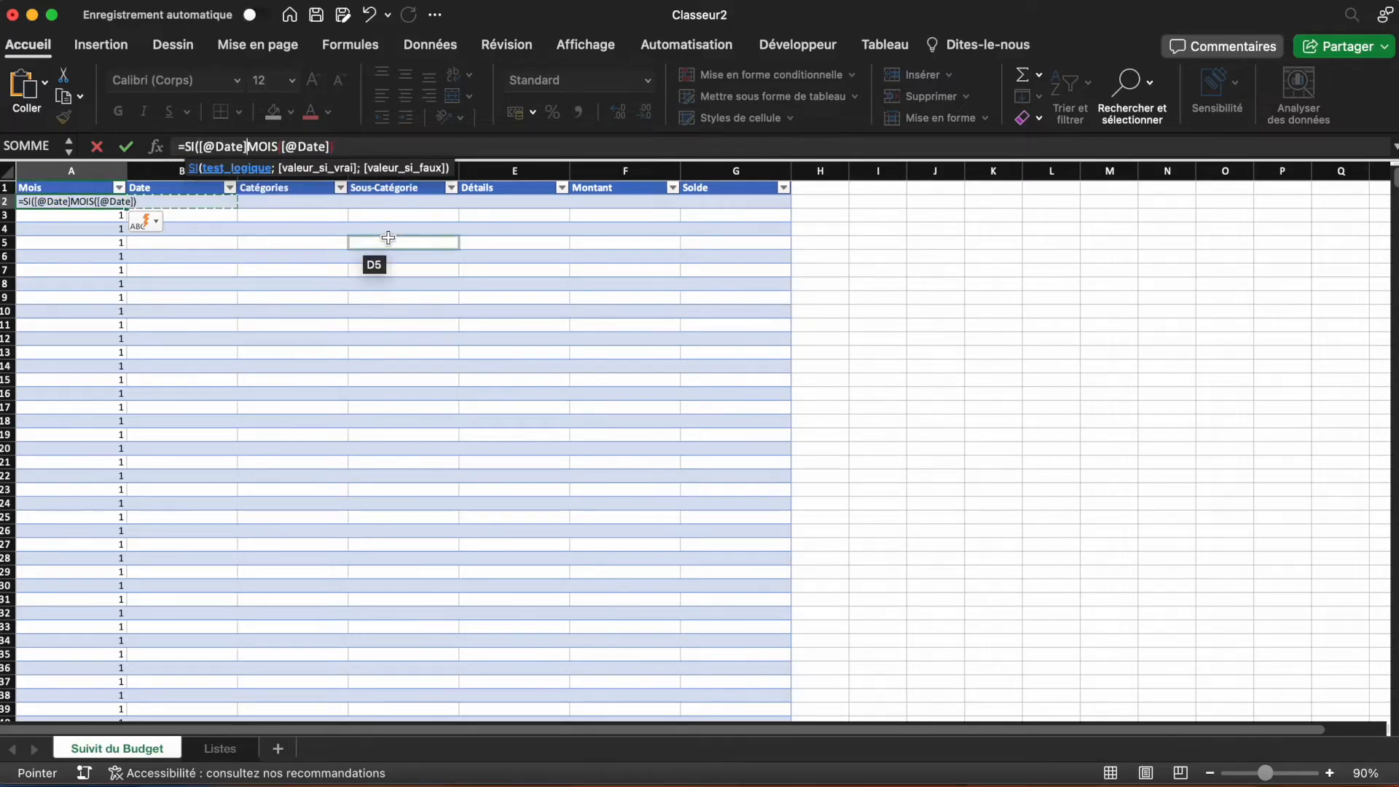
text(="")
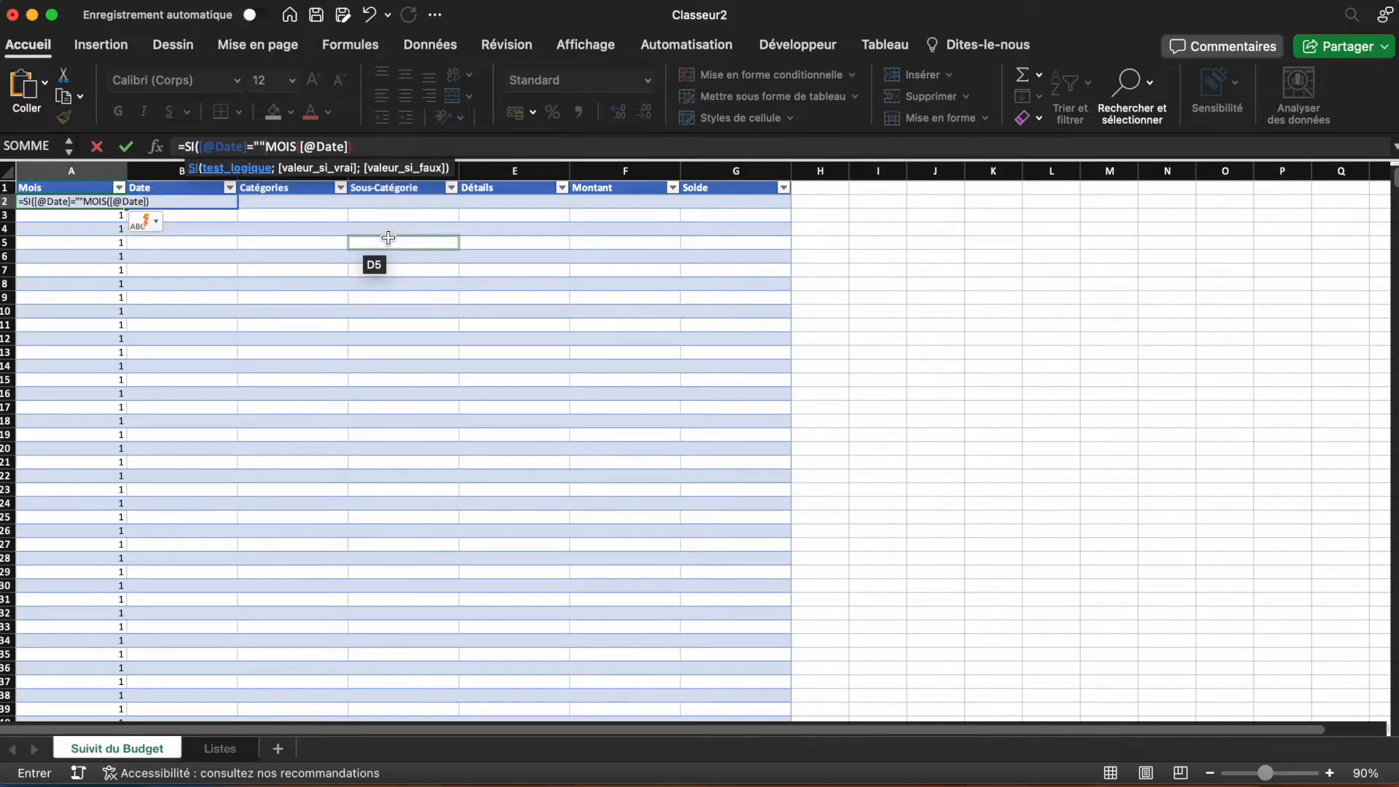
text(;"")
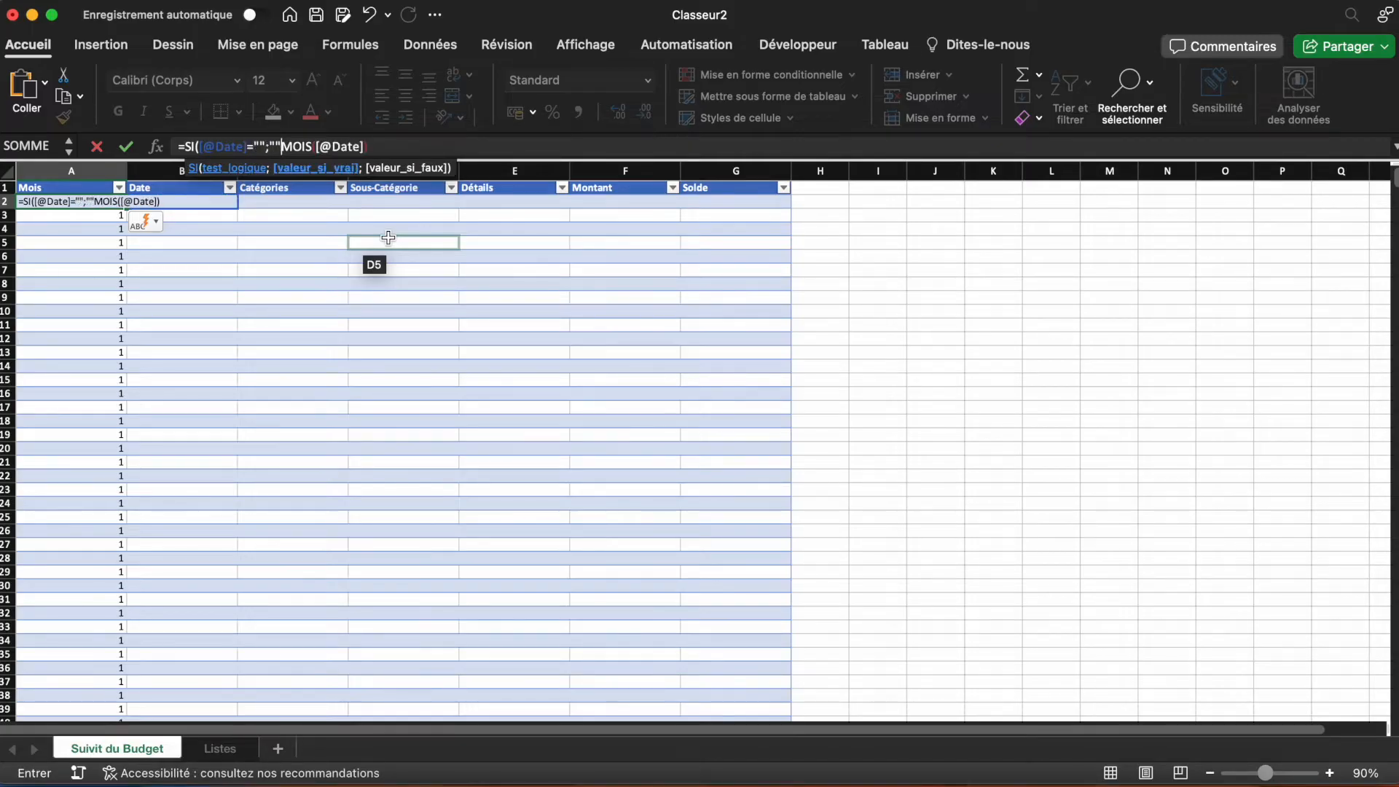
text(;)
click(422, 149)
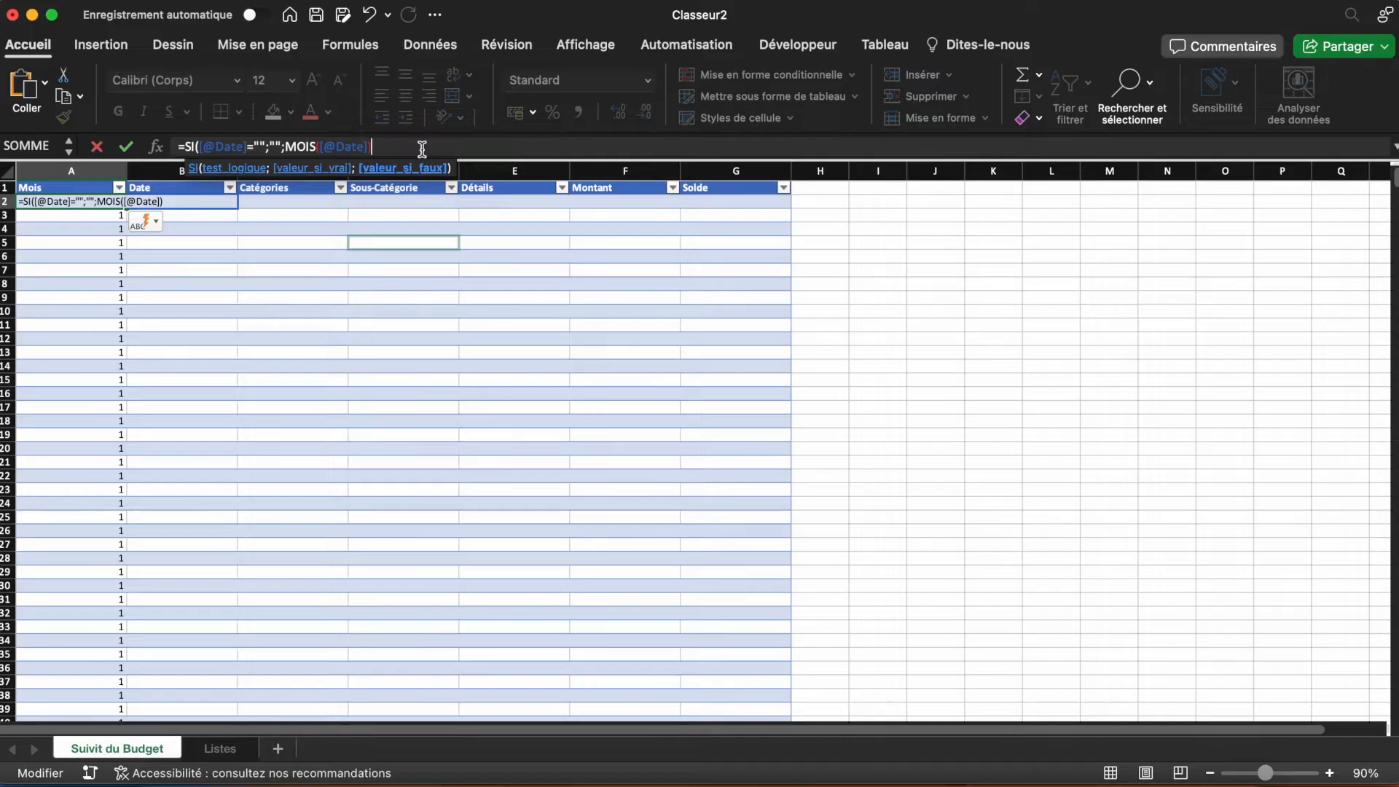
text())
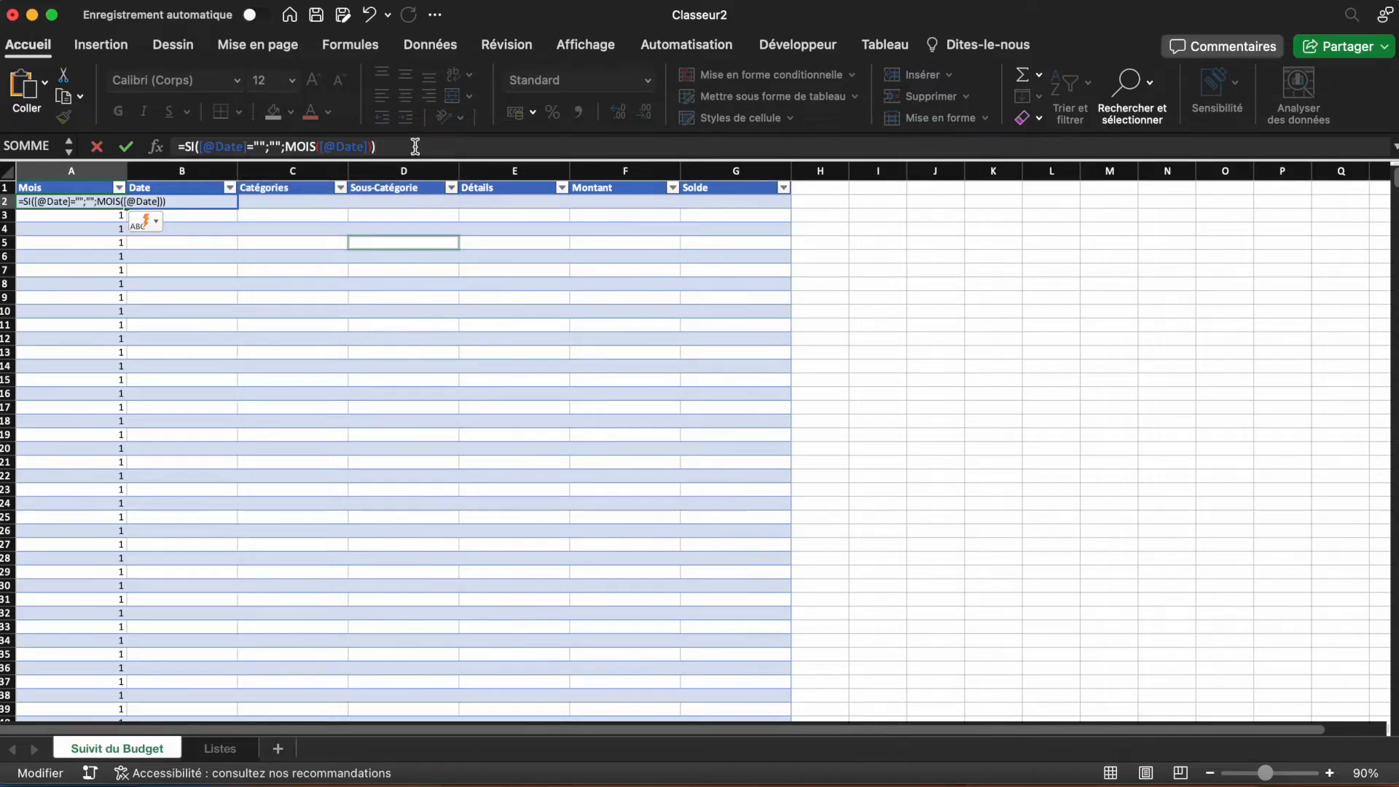
key(Return)
click(309, 372)
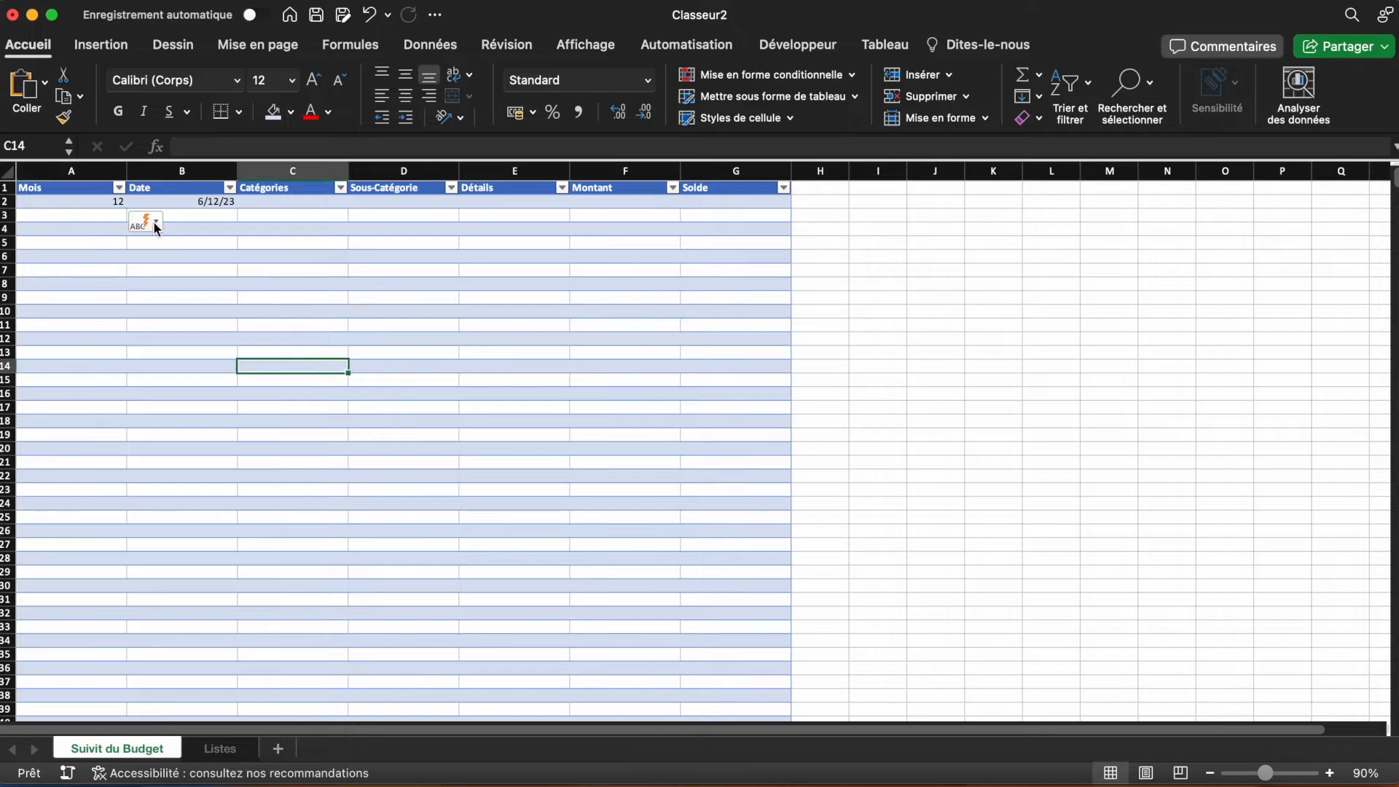
click(81, 212)
drag(81, 212, 81, 364)
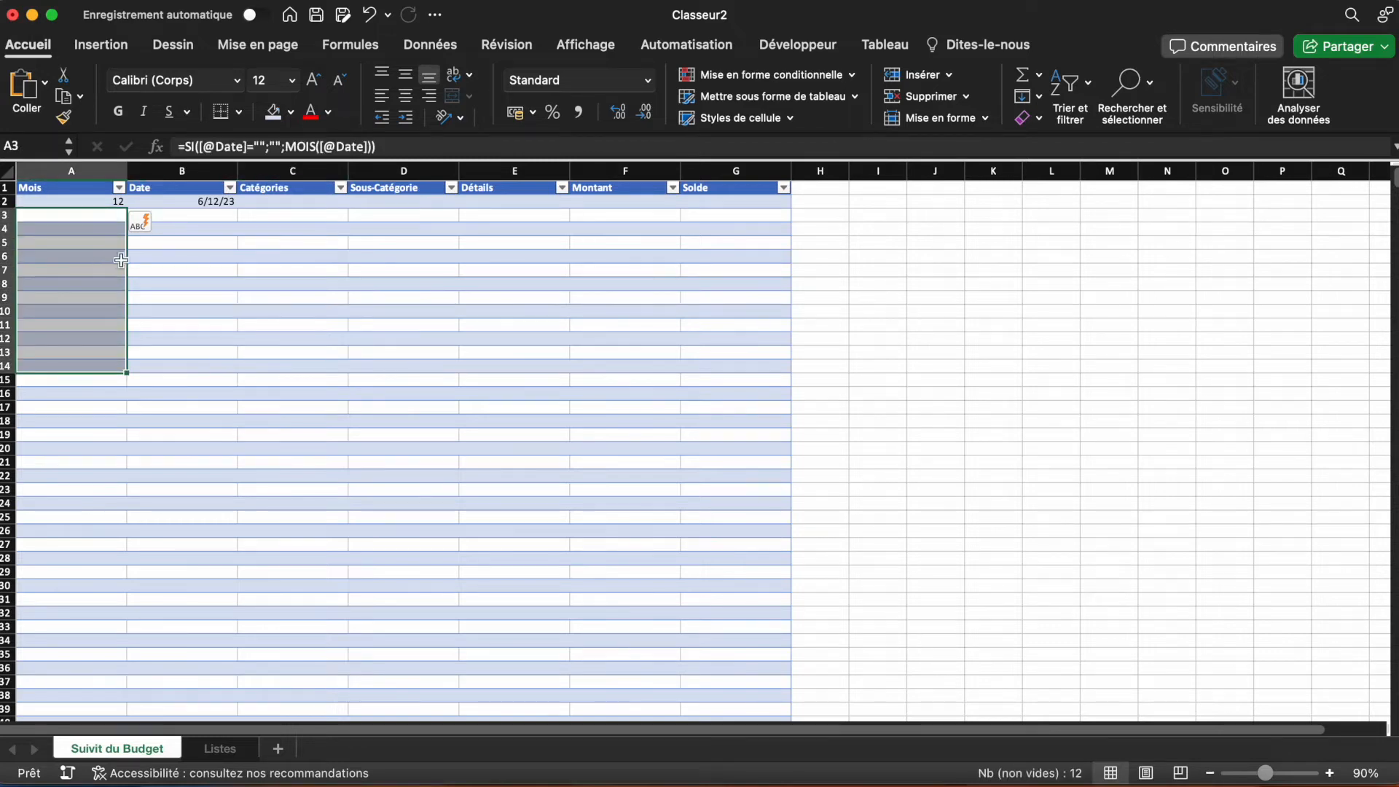
click(188, 238)
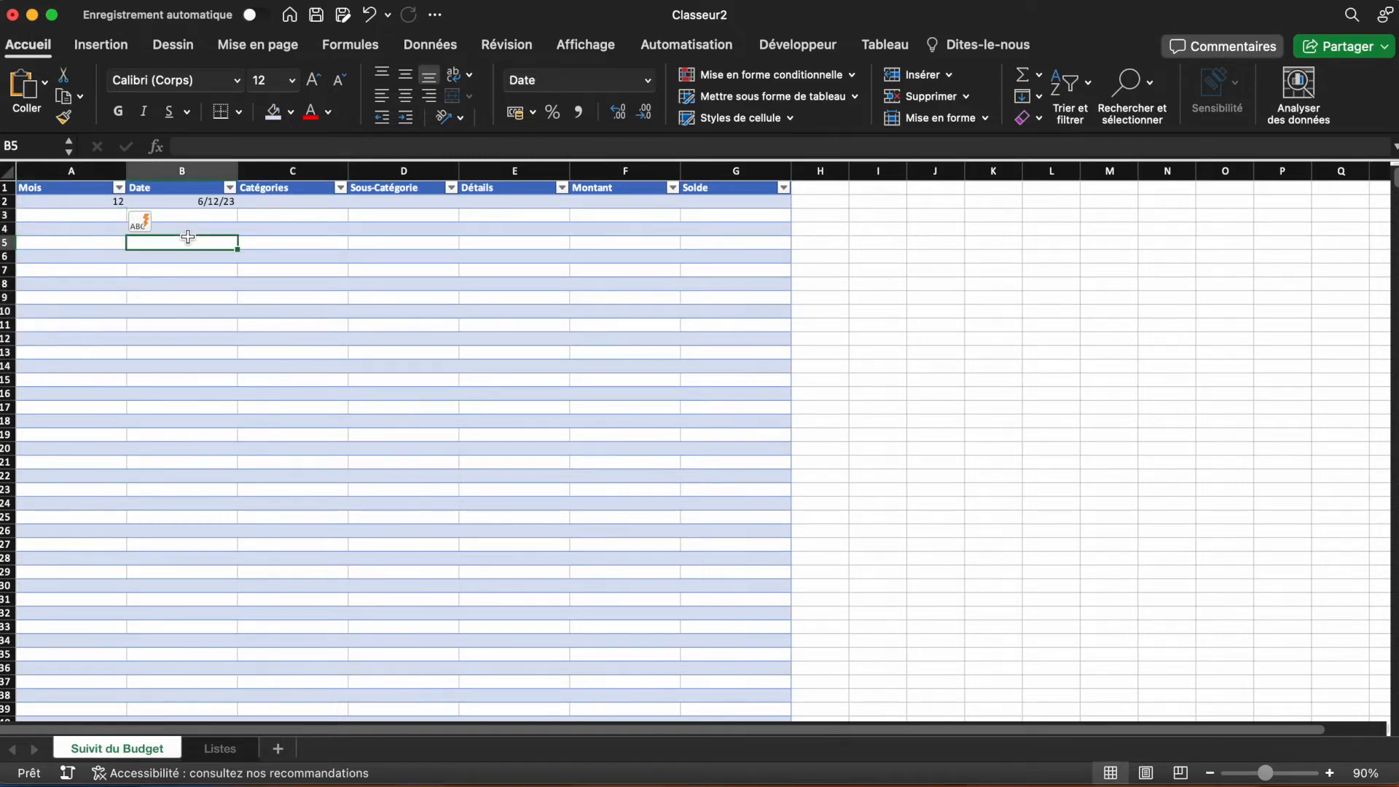
click(18, 274)
click(75, 256)
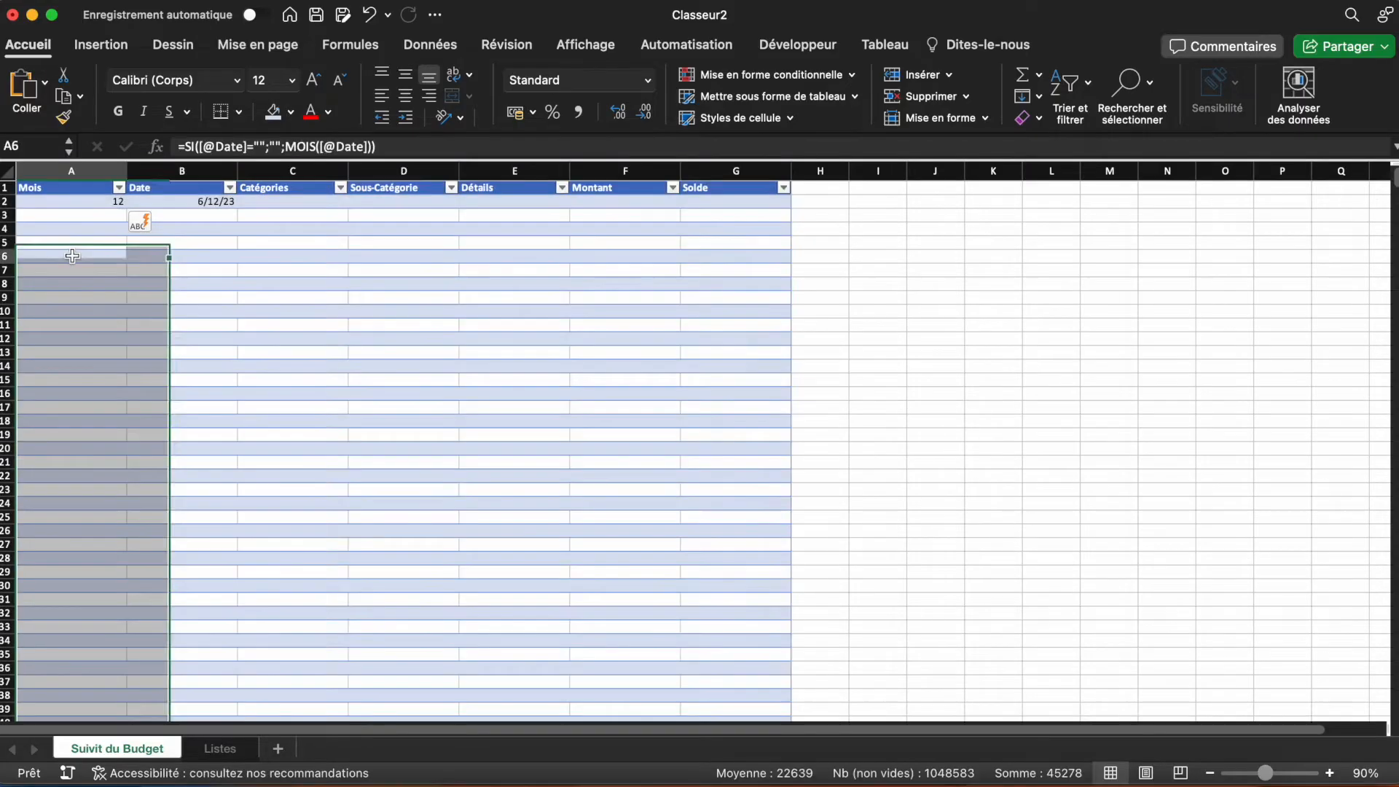
Step: Align all data cells of the budget table to the middle vertically and to the left horizontally
click(273, 342)
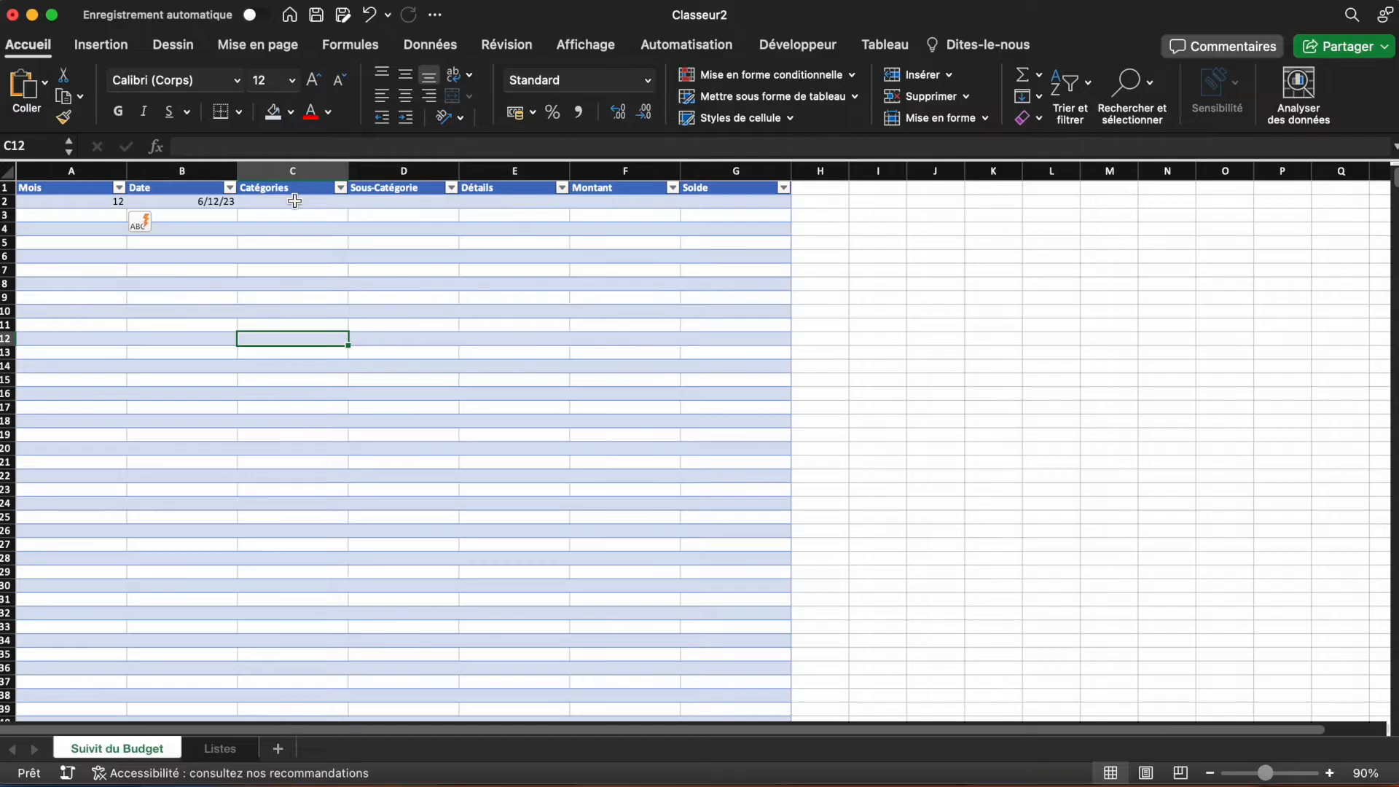
key(super+a)
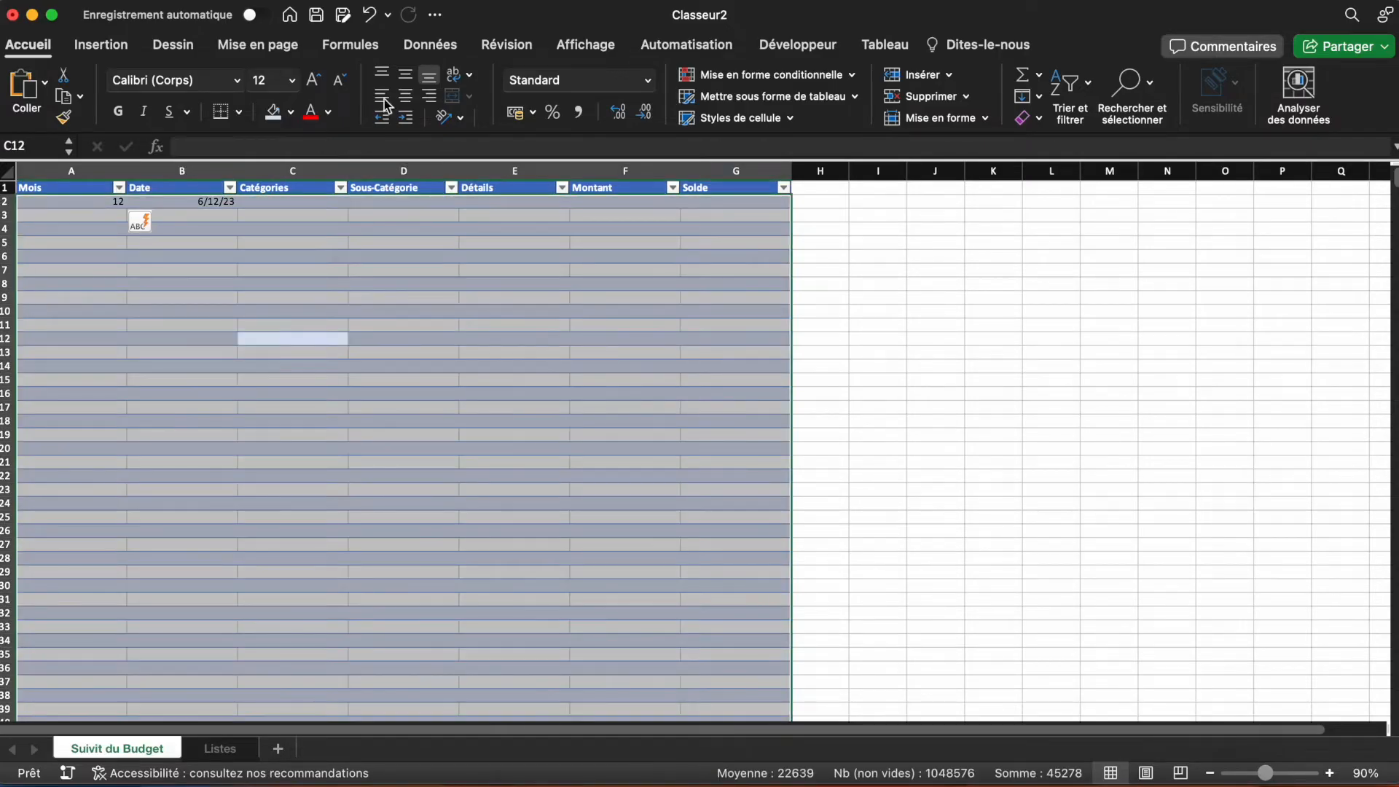
click(407, 78)
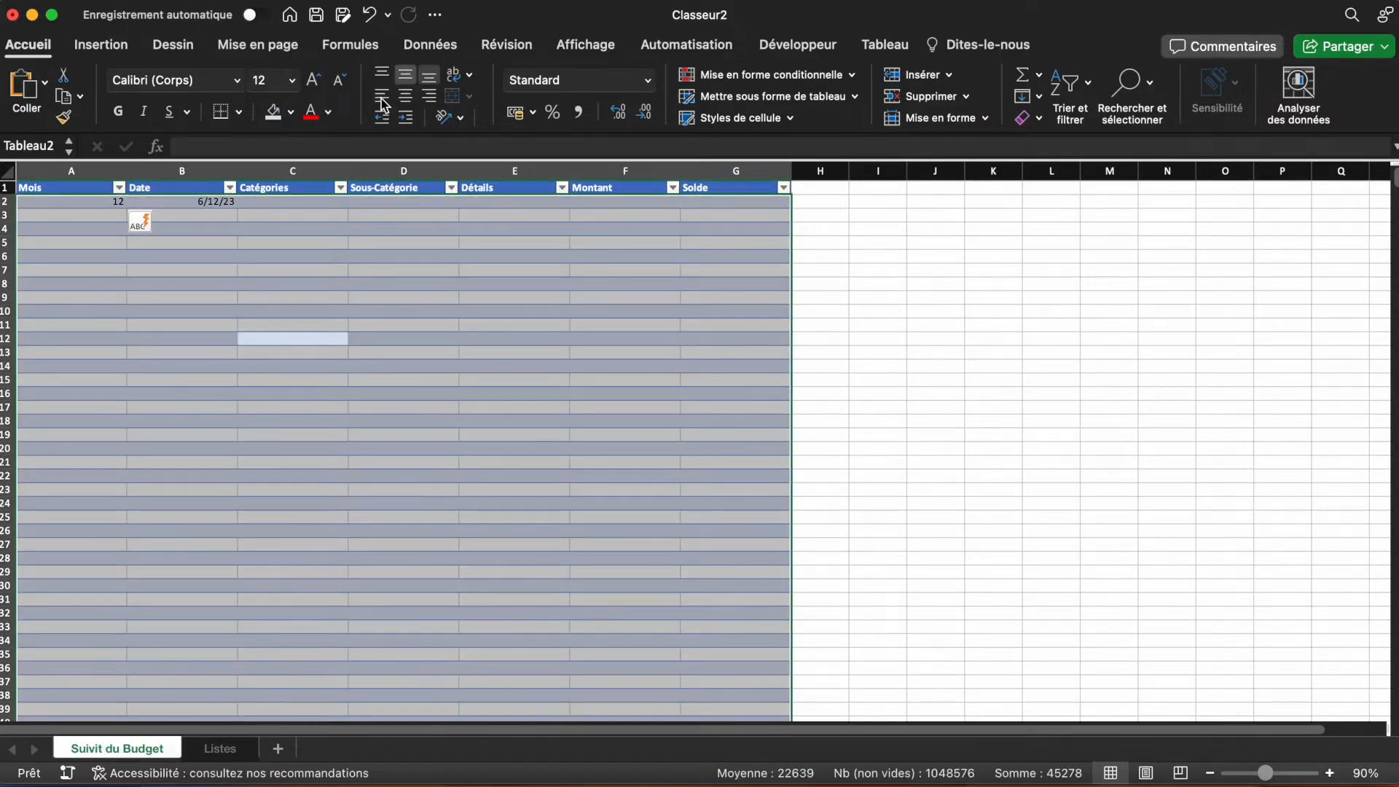
click(382, 98)
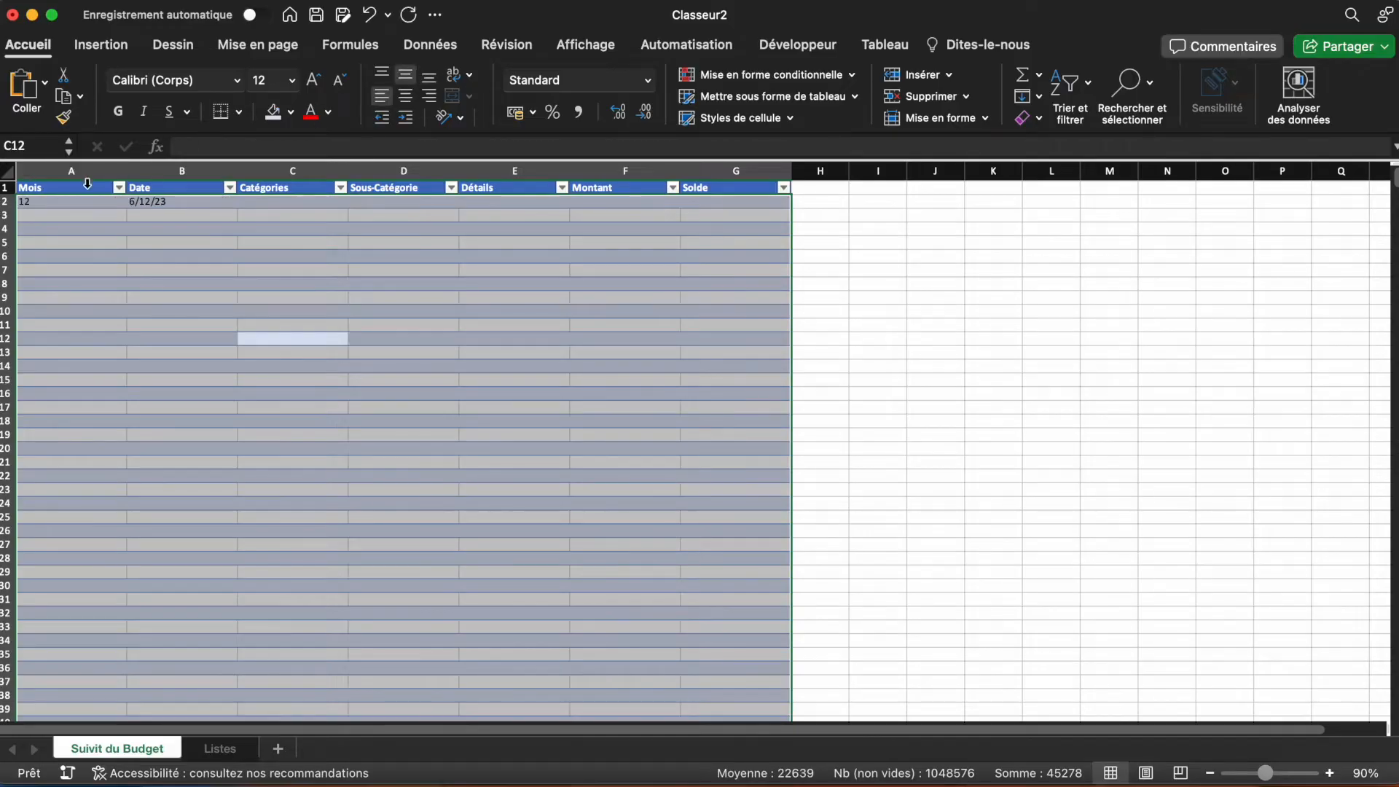
Step: Center the header cells A1 to G1 of the budget table horizontally
click(3, 188)
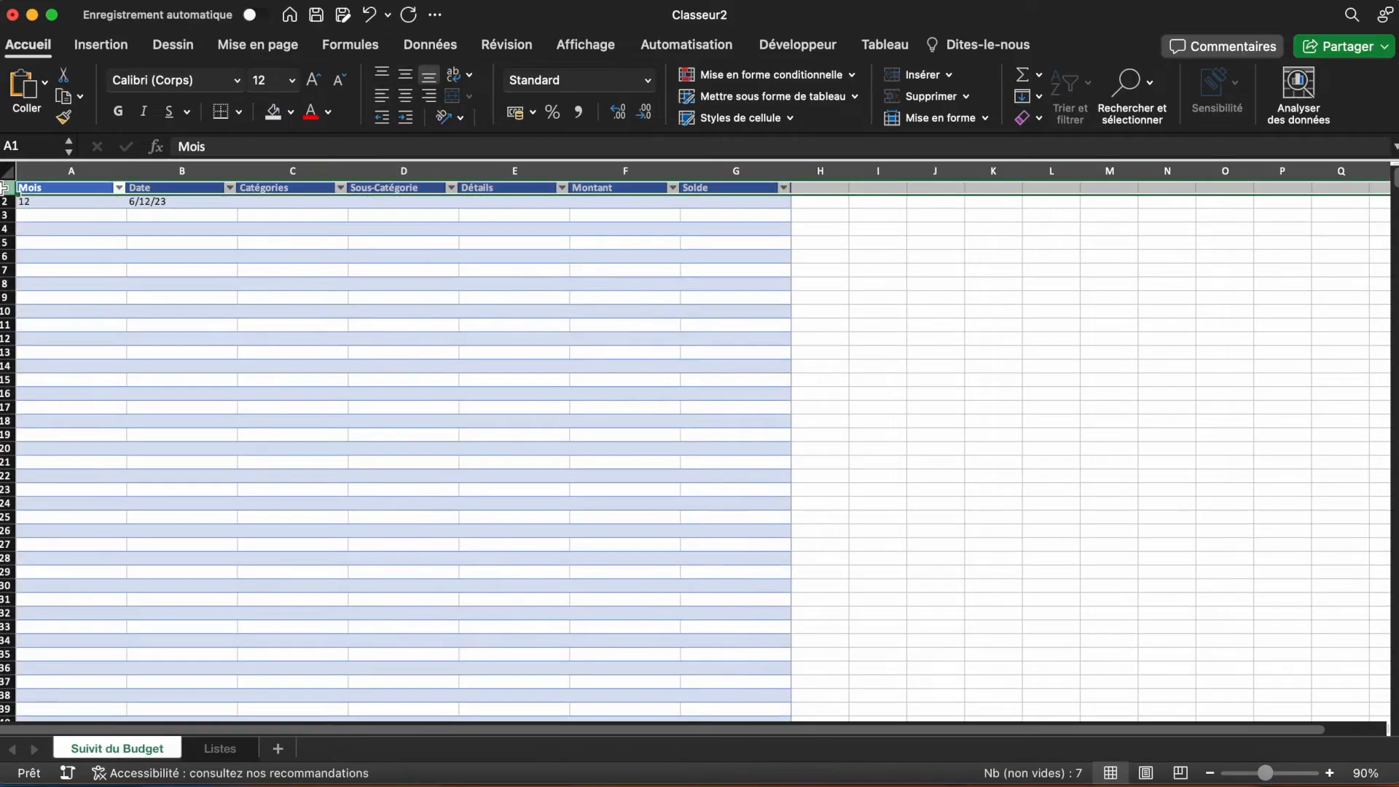
click(45, 182)
click(46, 189)
drag(45, 188, 716, 187)
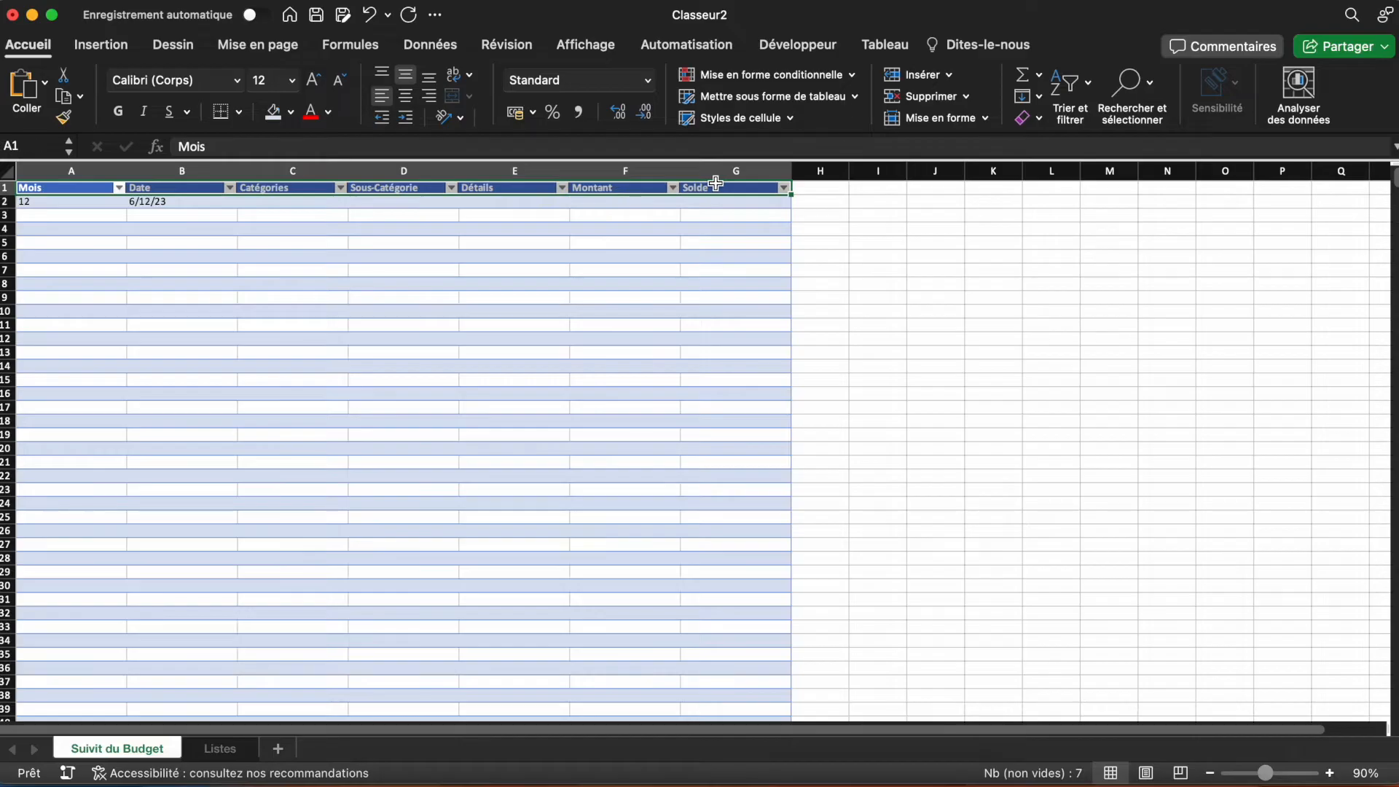
click(403, 97)
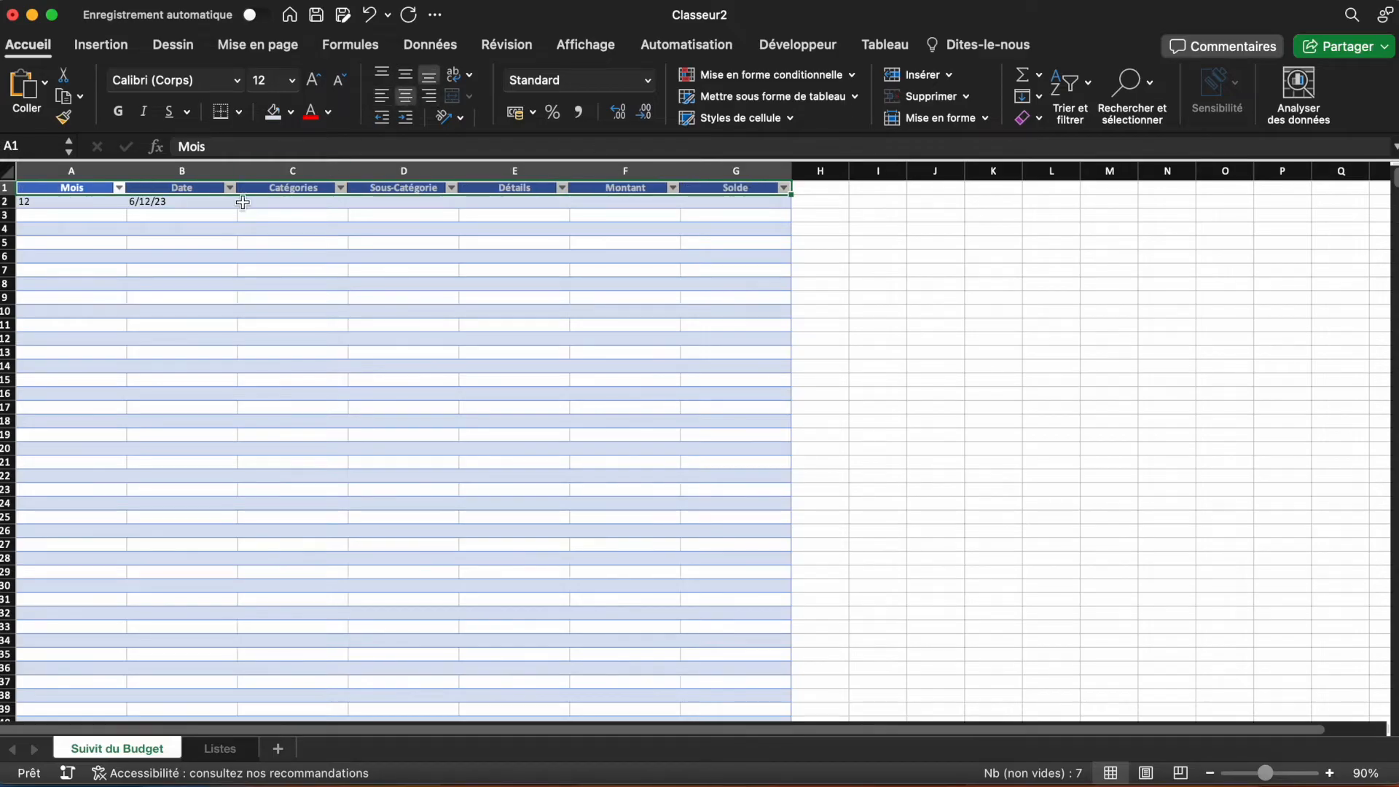
Step: Add a list-type (Liste) data validation with the source =categories to C2 and check its drop-down choices
click(264, 202)
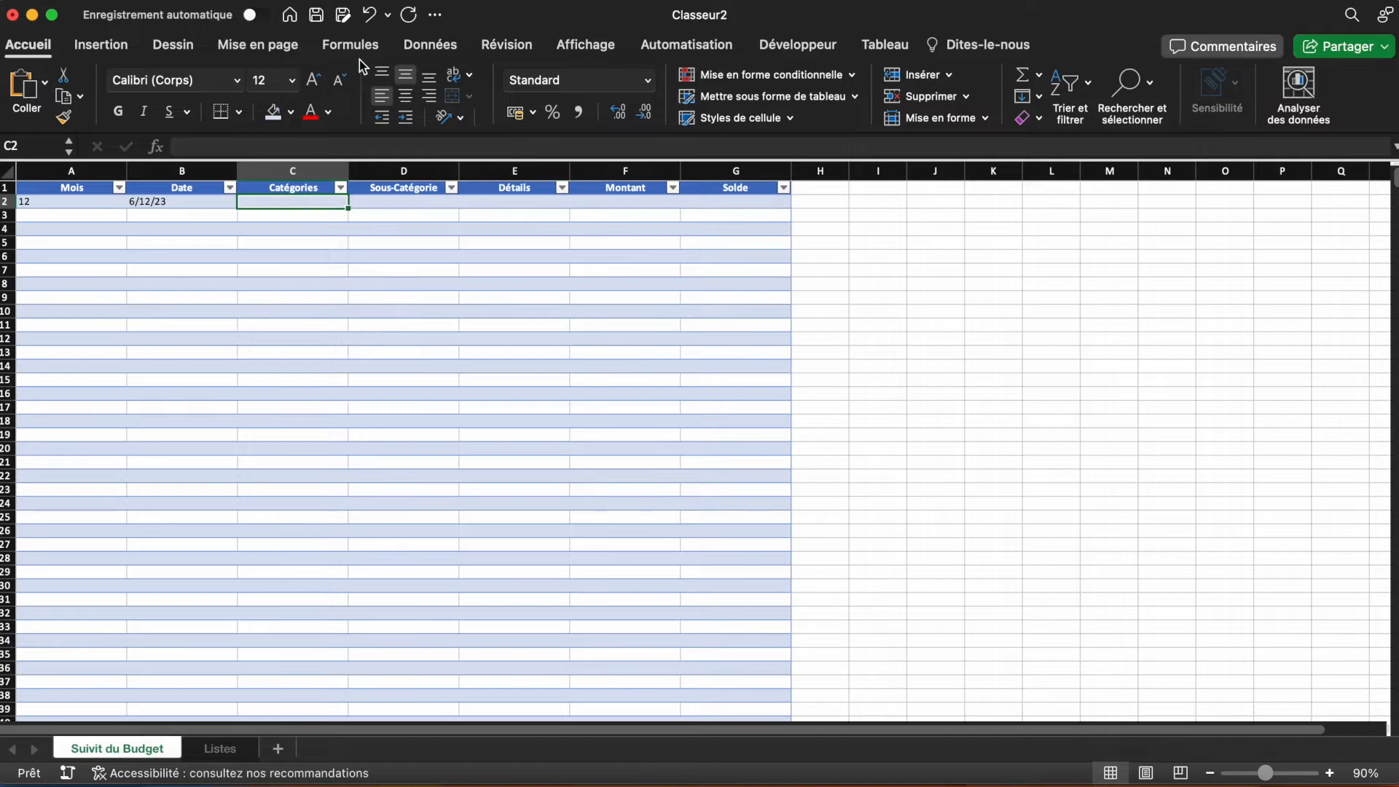
click(430, 45)
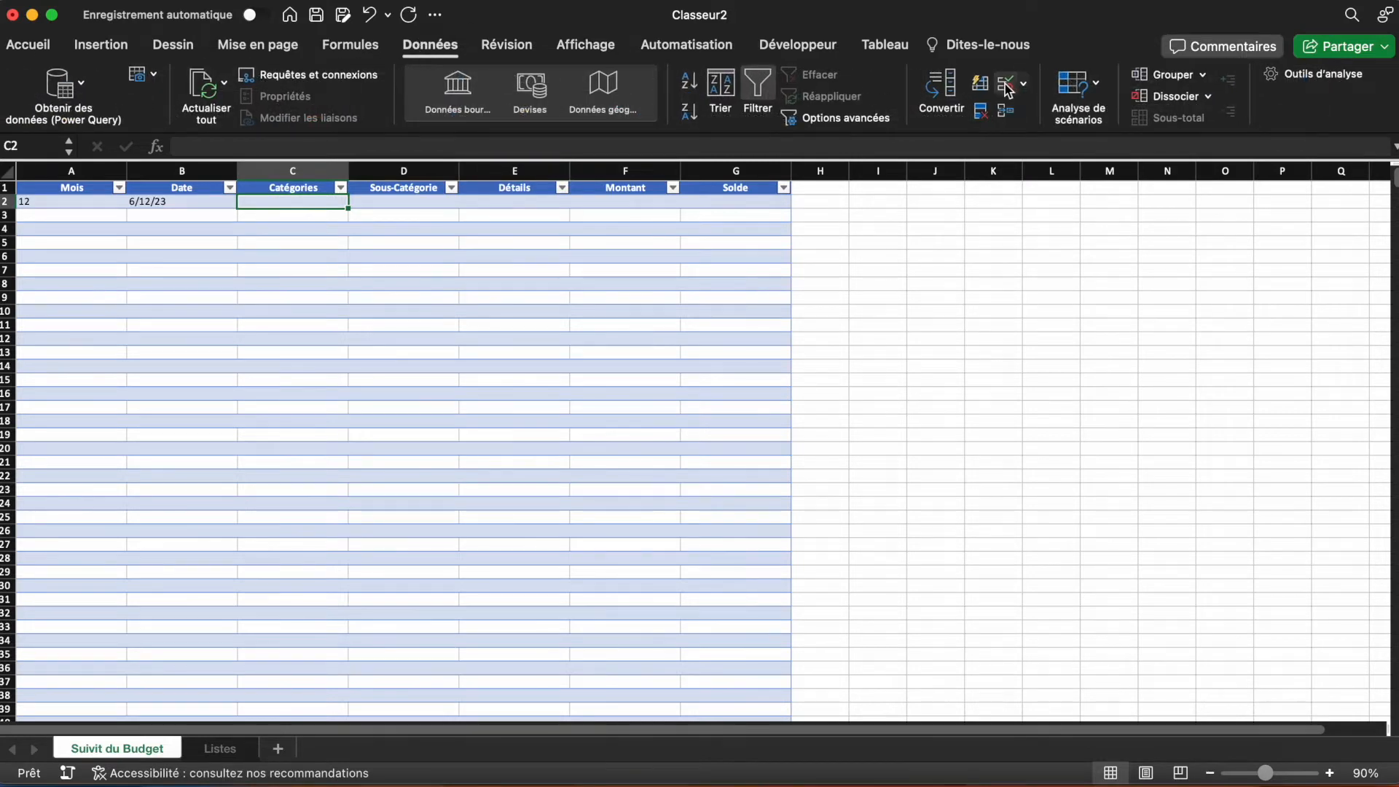
click(1008, 83)
drag(576, 115, 707, 158)
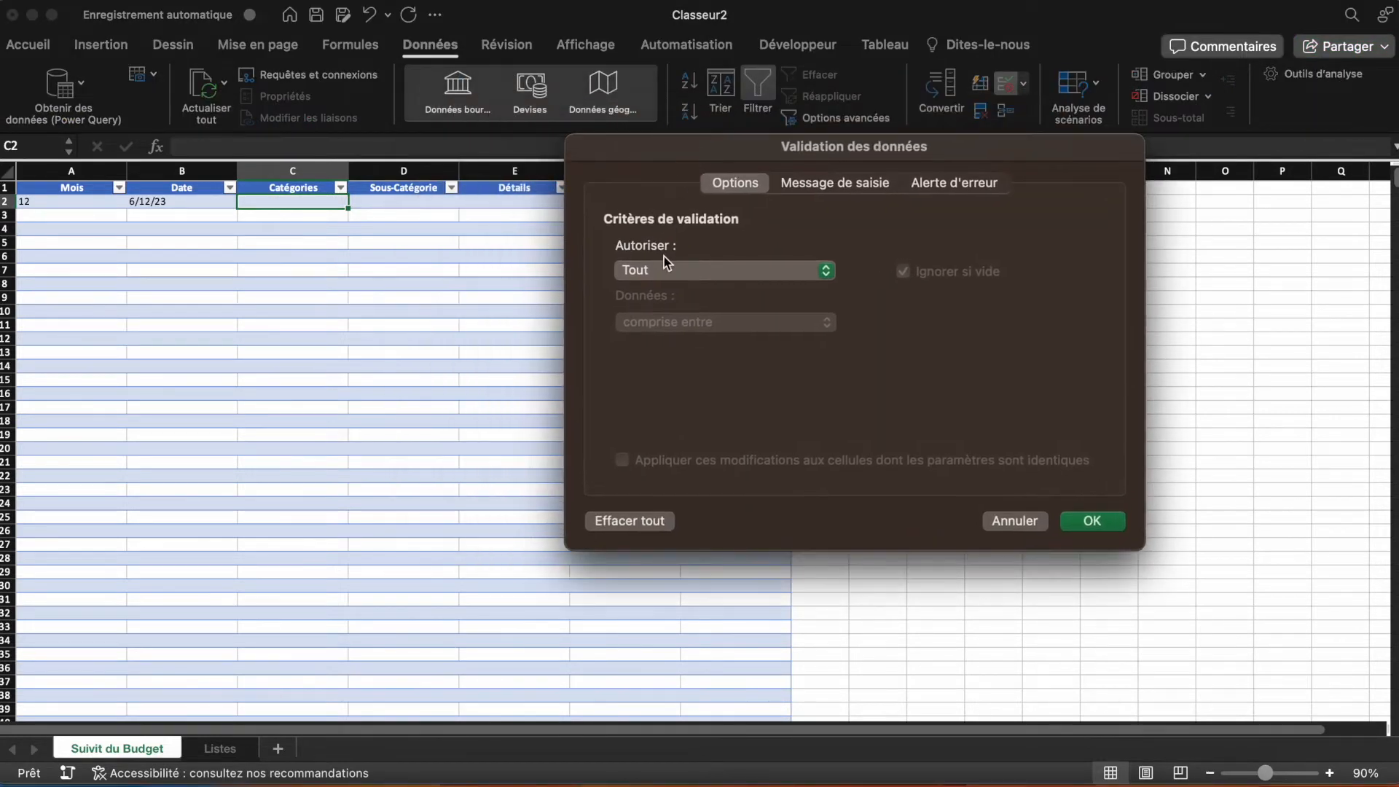
click(674, 271)
click(677, 339)
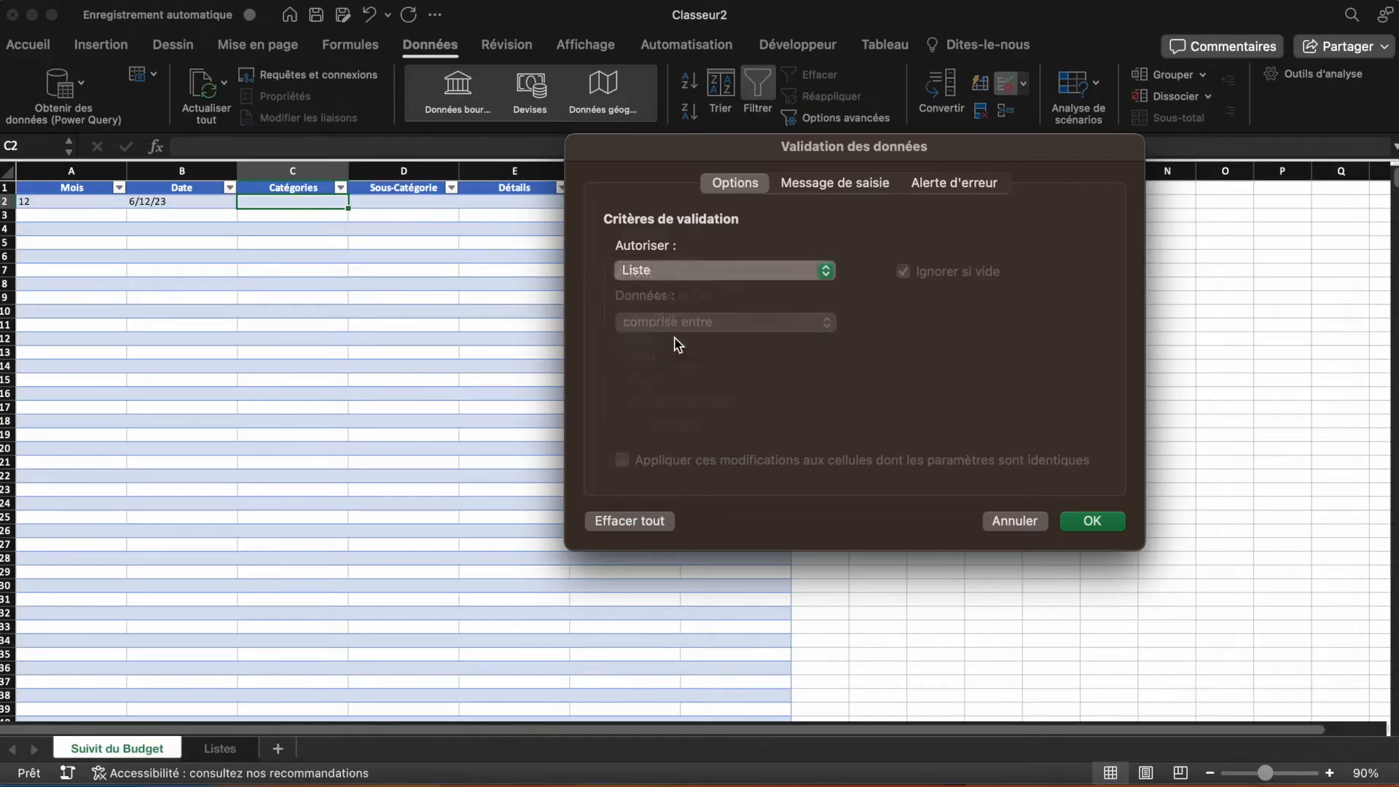
click(675, 373)
text(=)
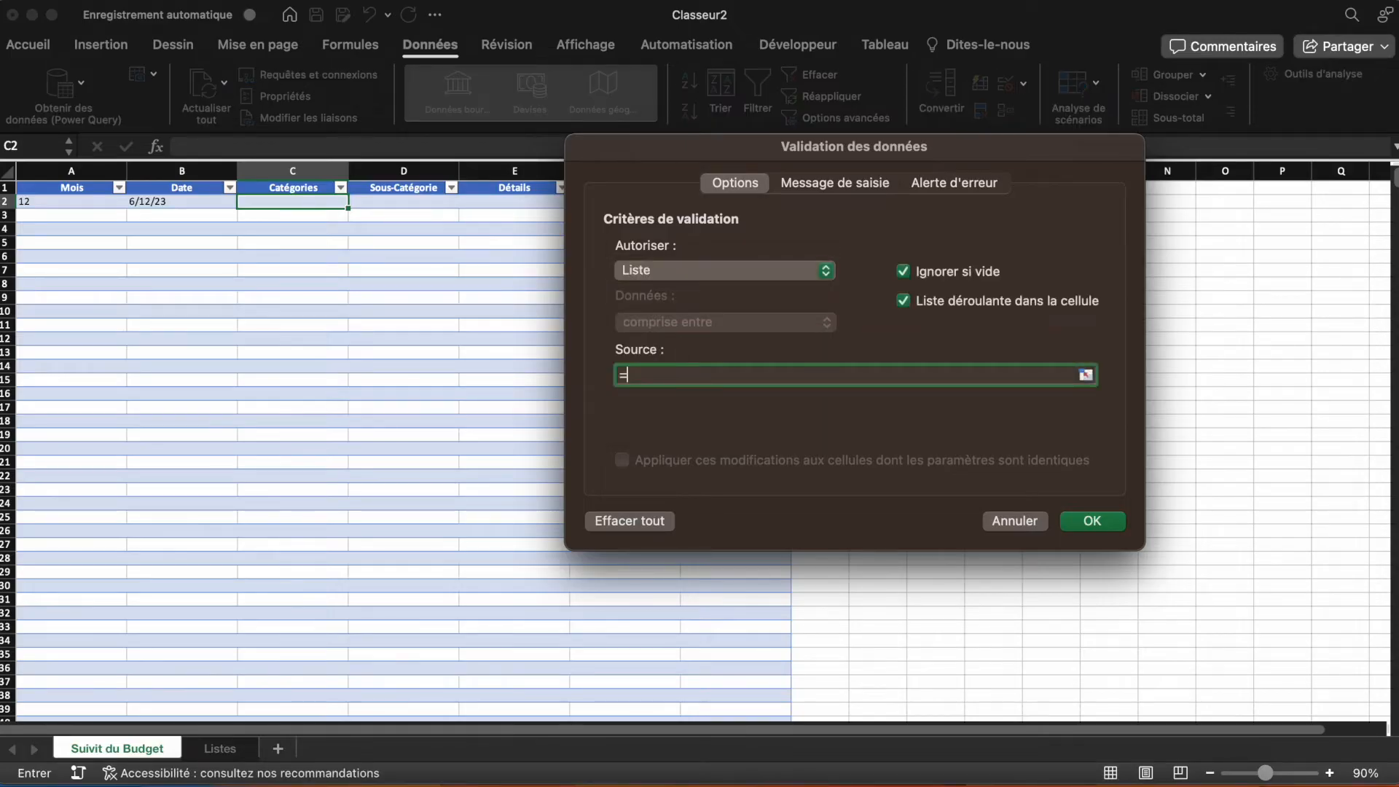
text(categories)
key(Return)
click(354, 202)
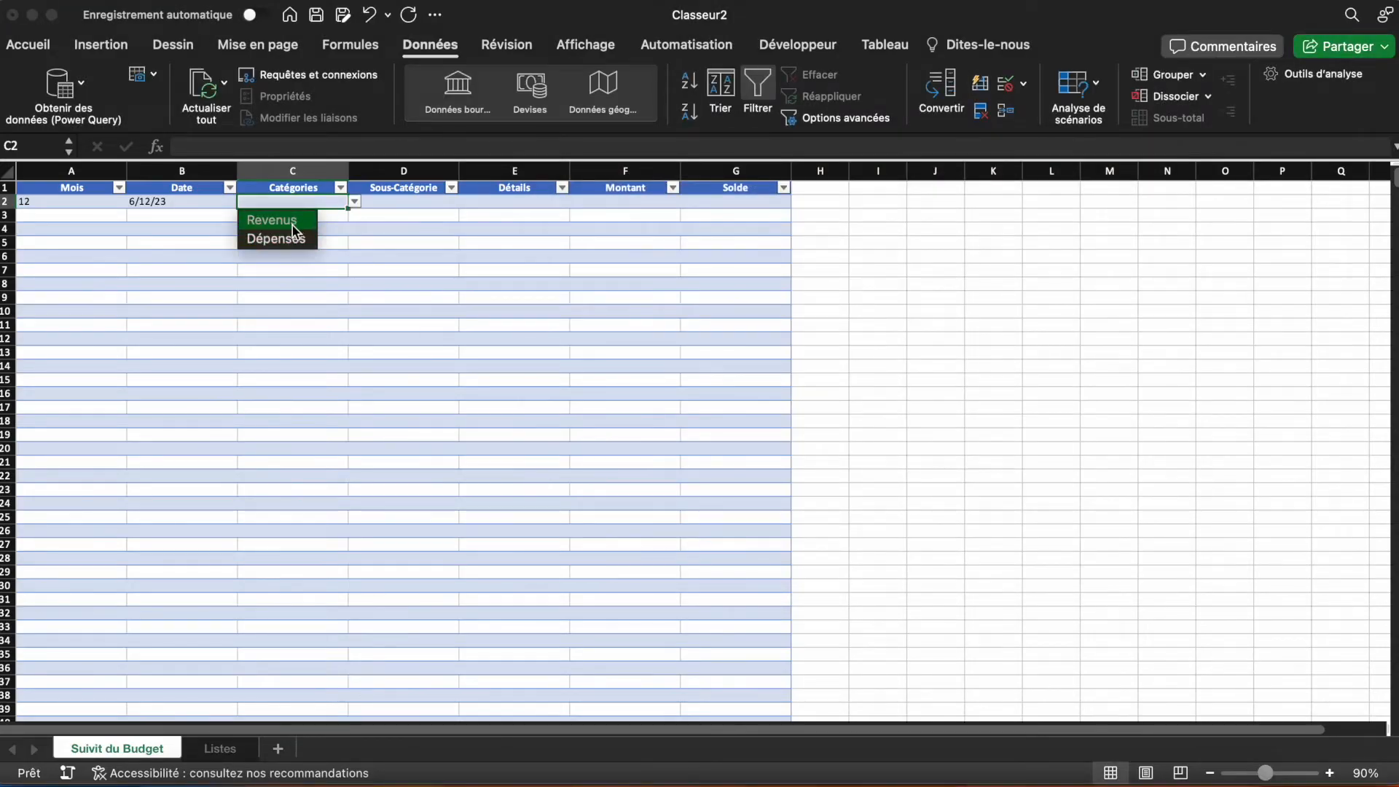
click(410, 205)
Step: Start a list-type (Liste) data validation for the Sous-Catégorie cell D2
click(426, 200)
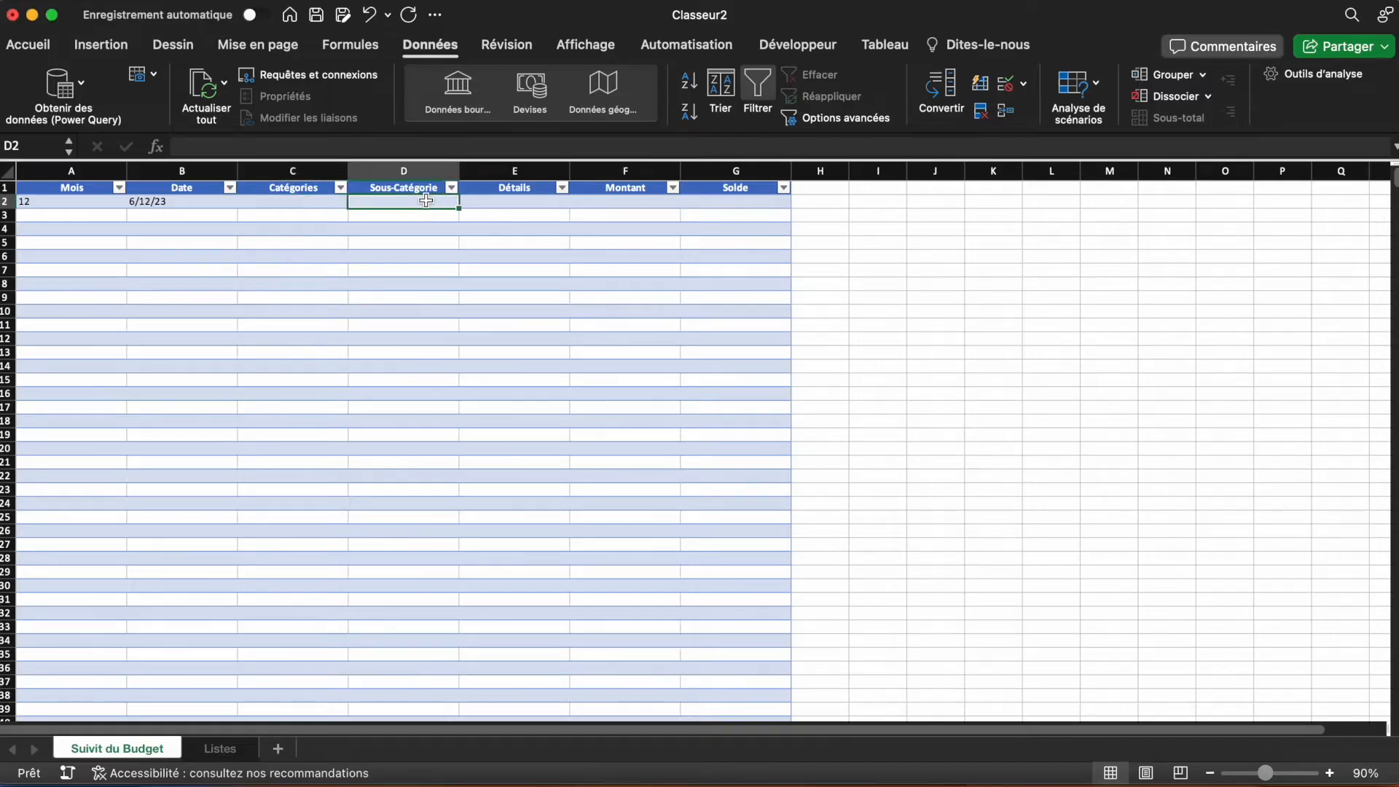
click(1010, 86)
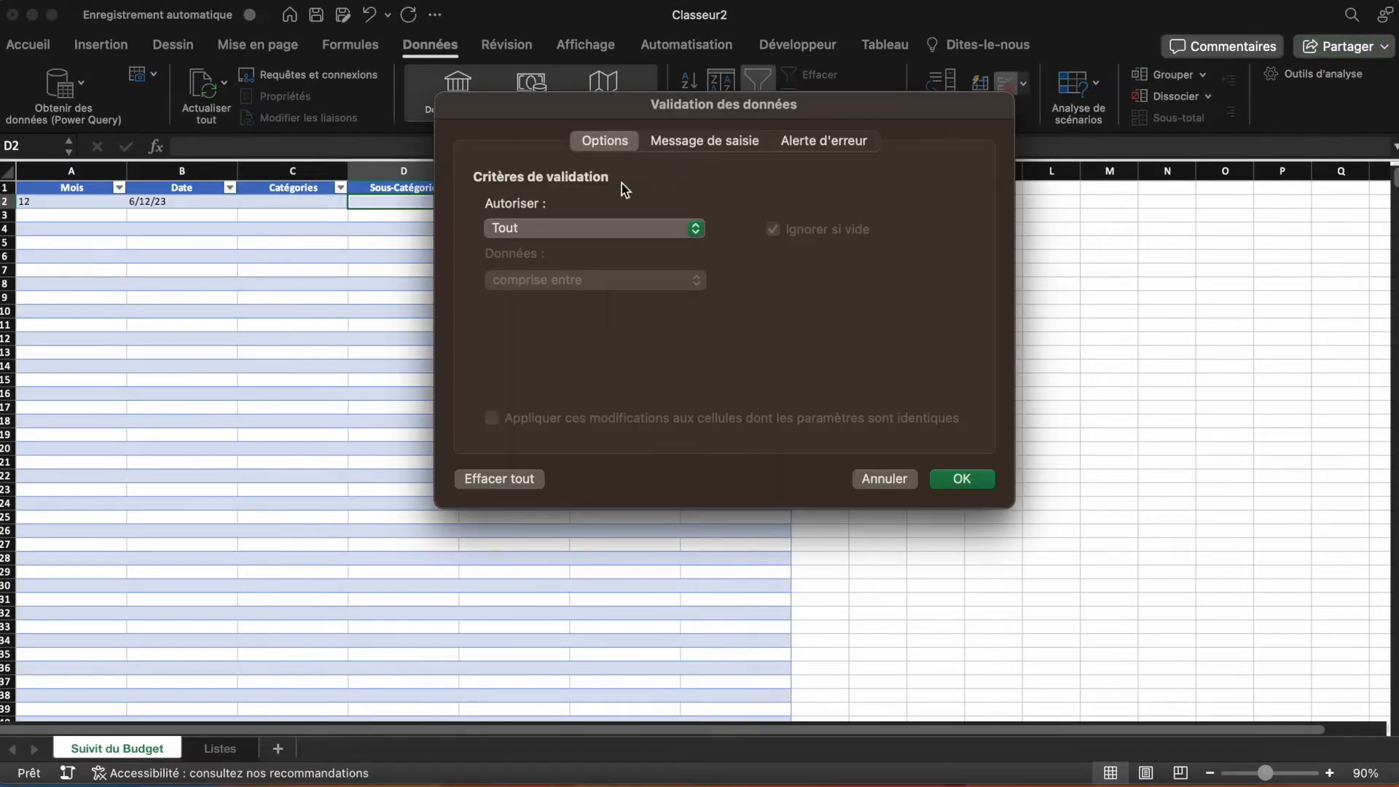
click(602, 227)
click(572, 299)
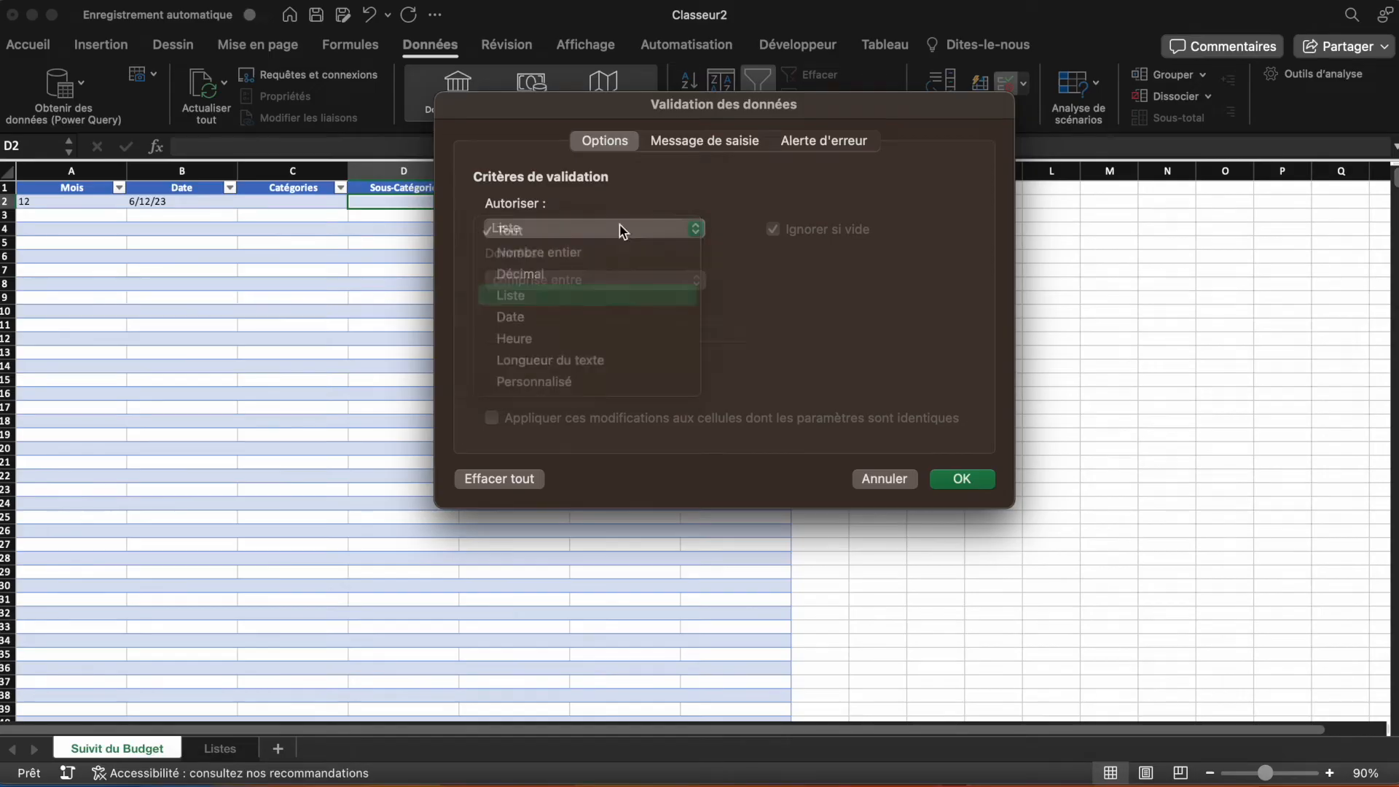
drag(694, 109, 946, 121)
click(824, 344)
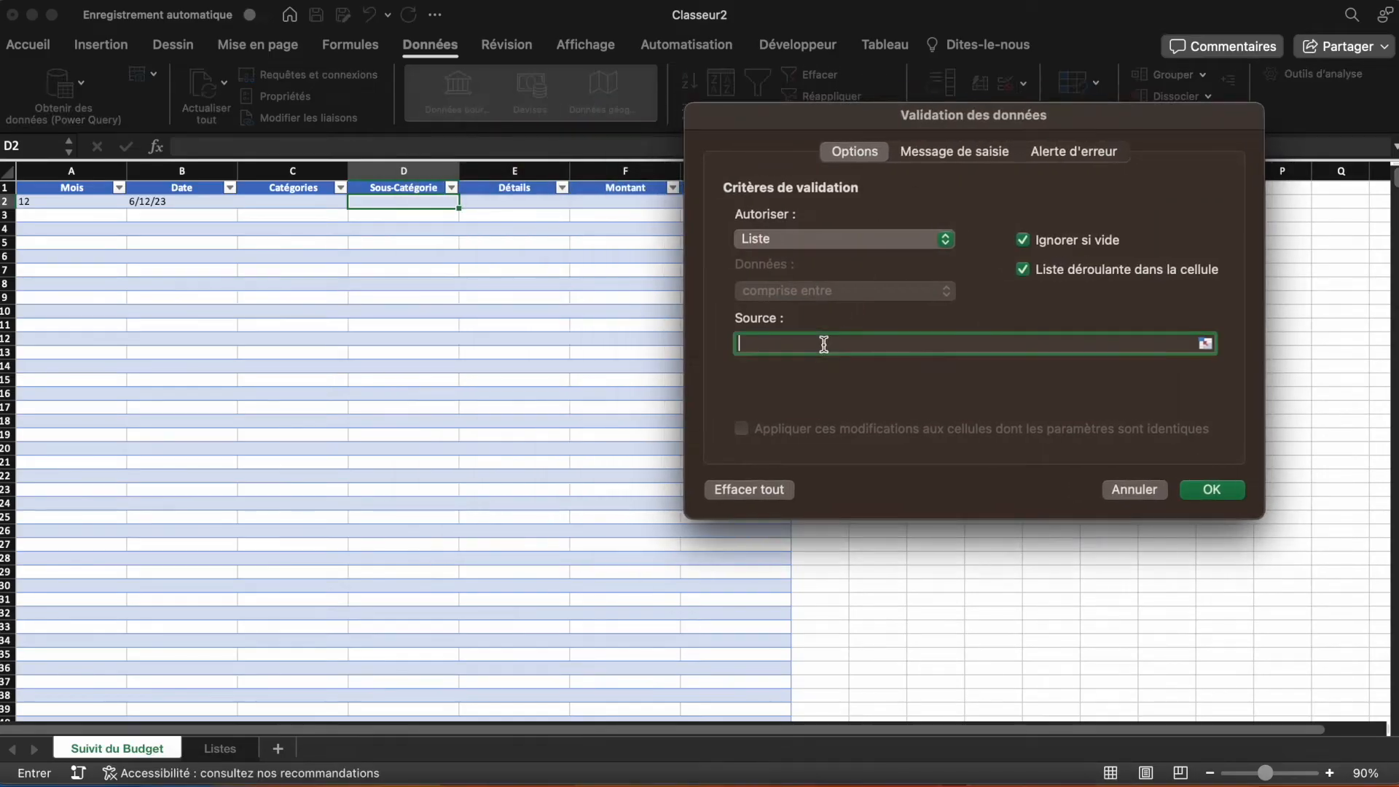
Step: Set the validation source of D2 to =INDIRECT(C2) with a relative reference and apply it despite the source alert
text(=INDIRECT()
click(301, 201)
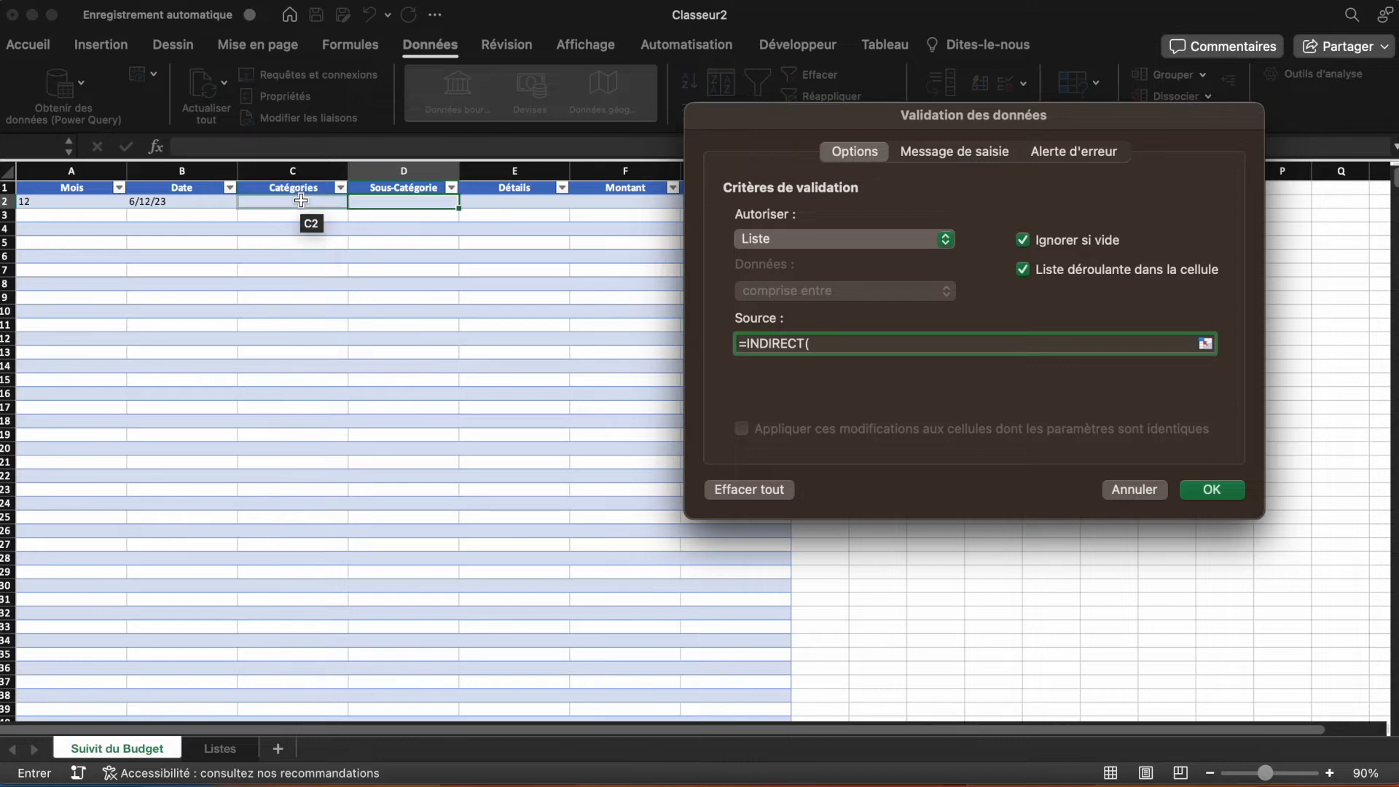
click(301, 201)
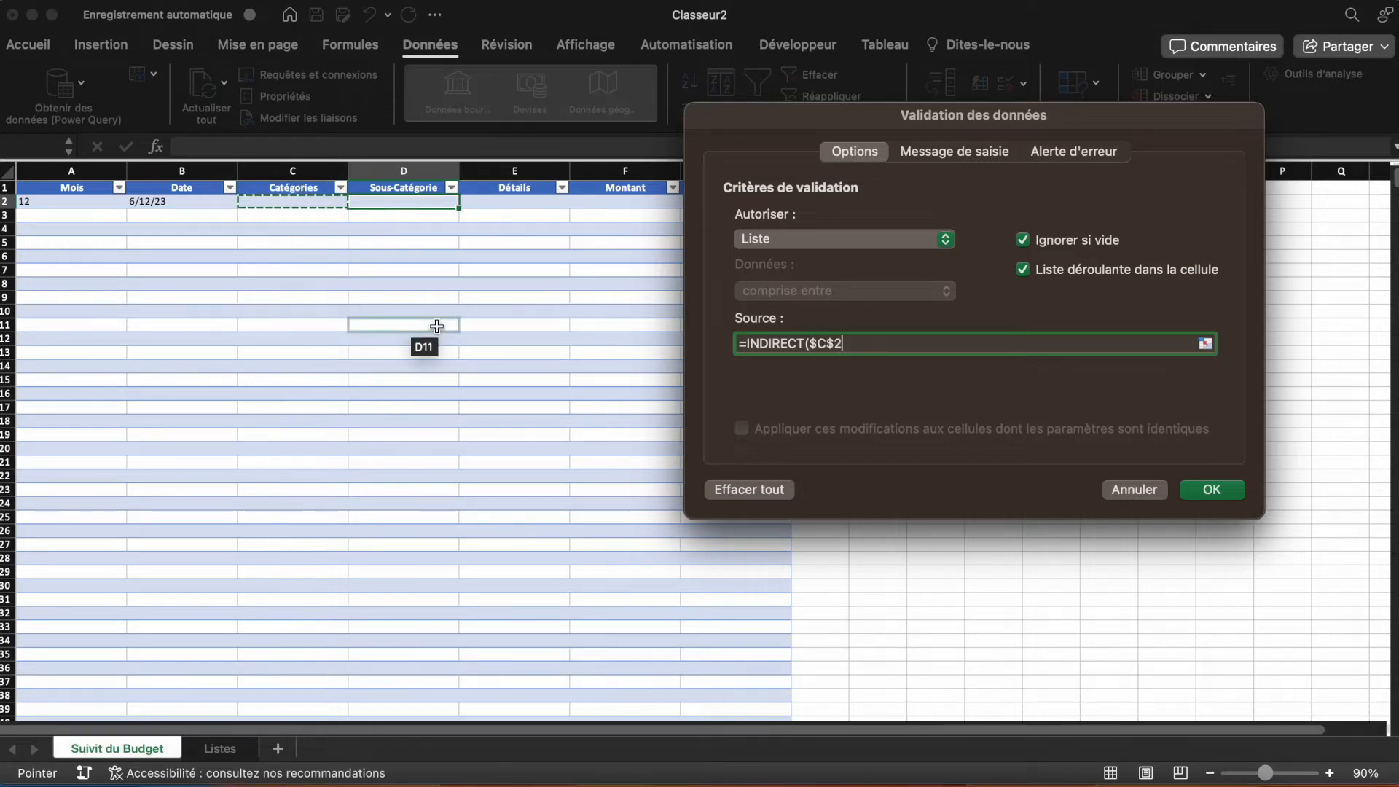
text())
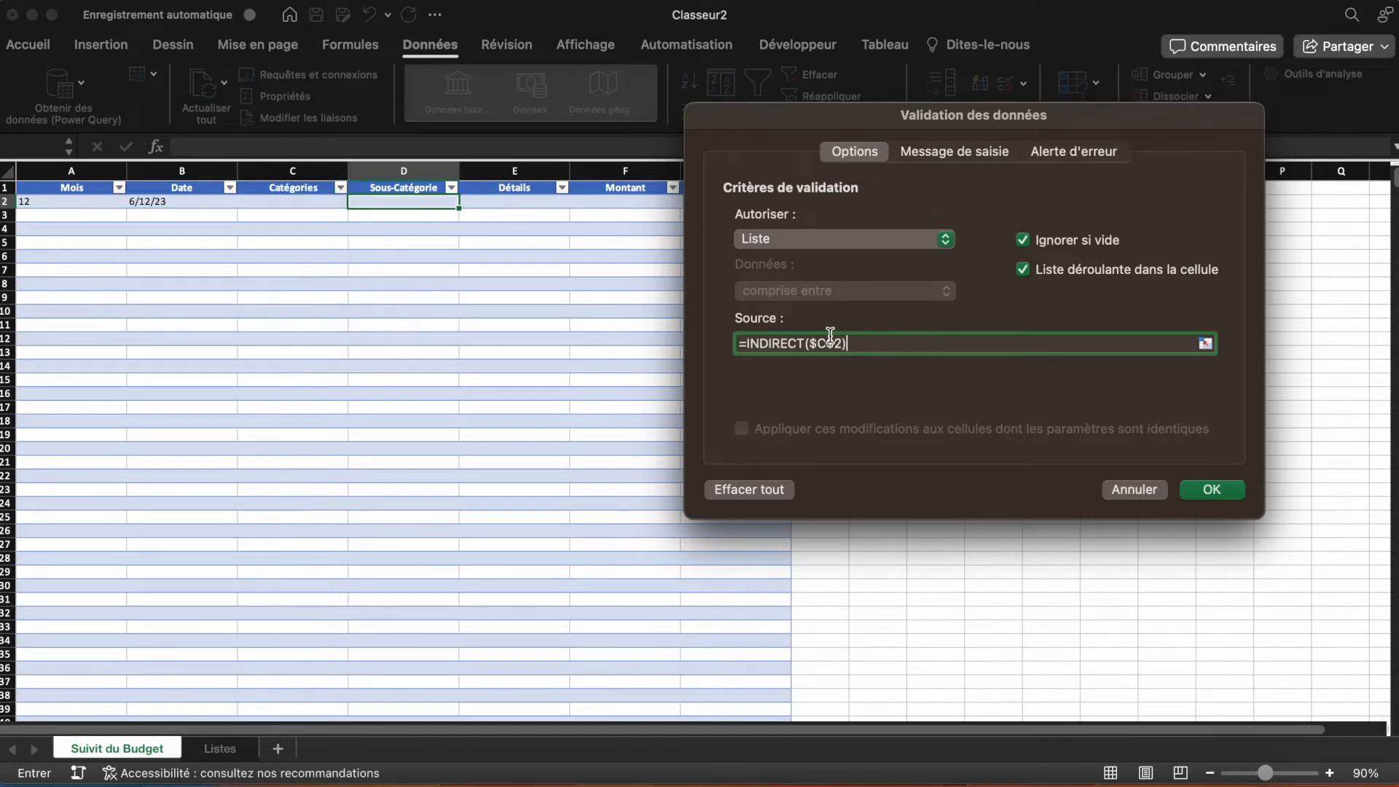
click(833, 339)
key(BackSpace)
click(817, 343)
key(BackSpace)
click(1210, 490)
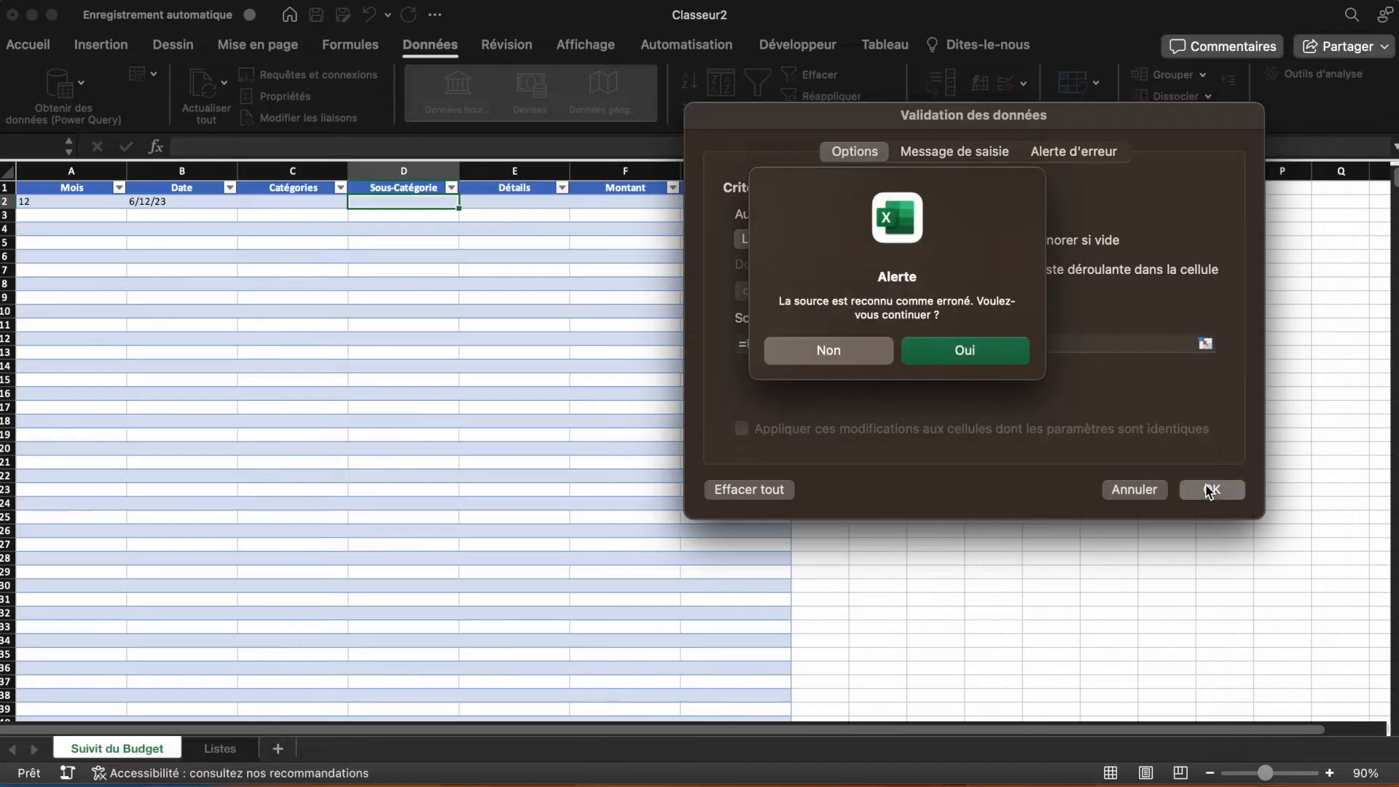
click(1014, 350)
Step: Test the linked drop-downs by choosing Revenus in C2 and Salaire 1 in D2
click(329, 204)
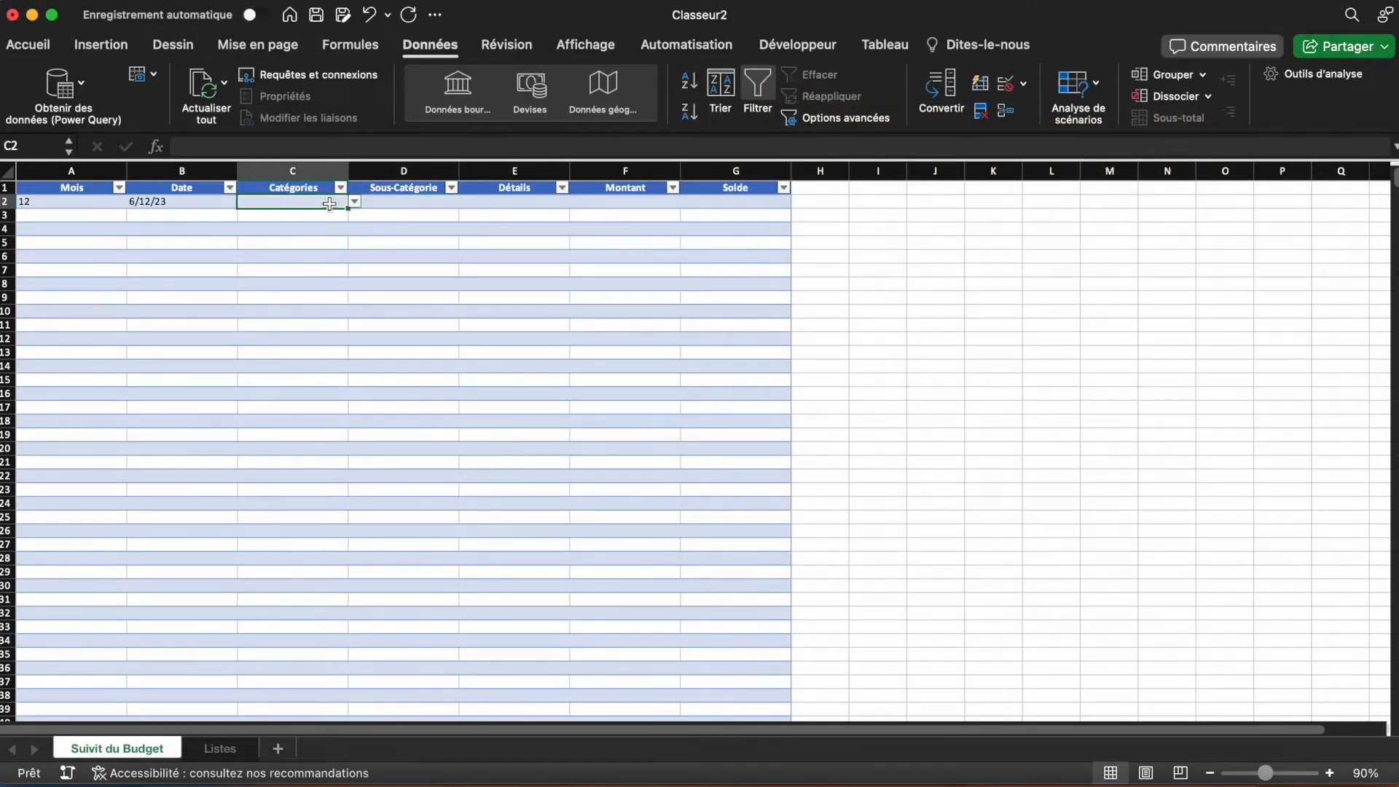
click(354, 202)
click(295, 218)
click(412, 203)
click(465, 202)
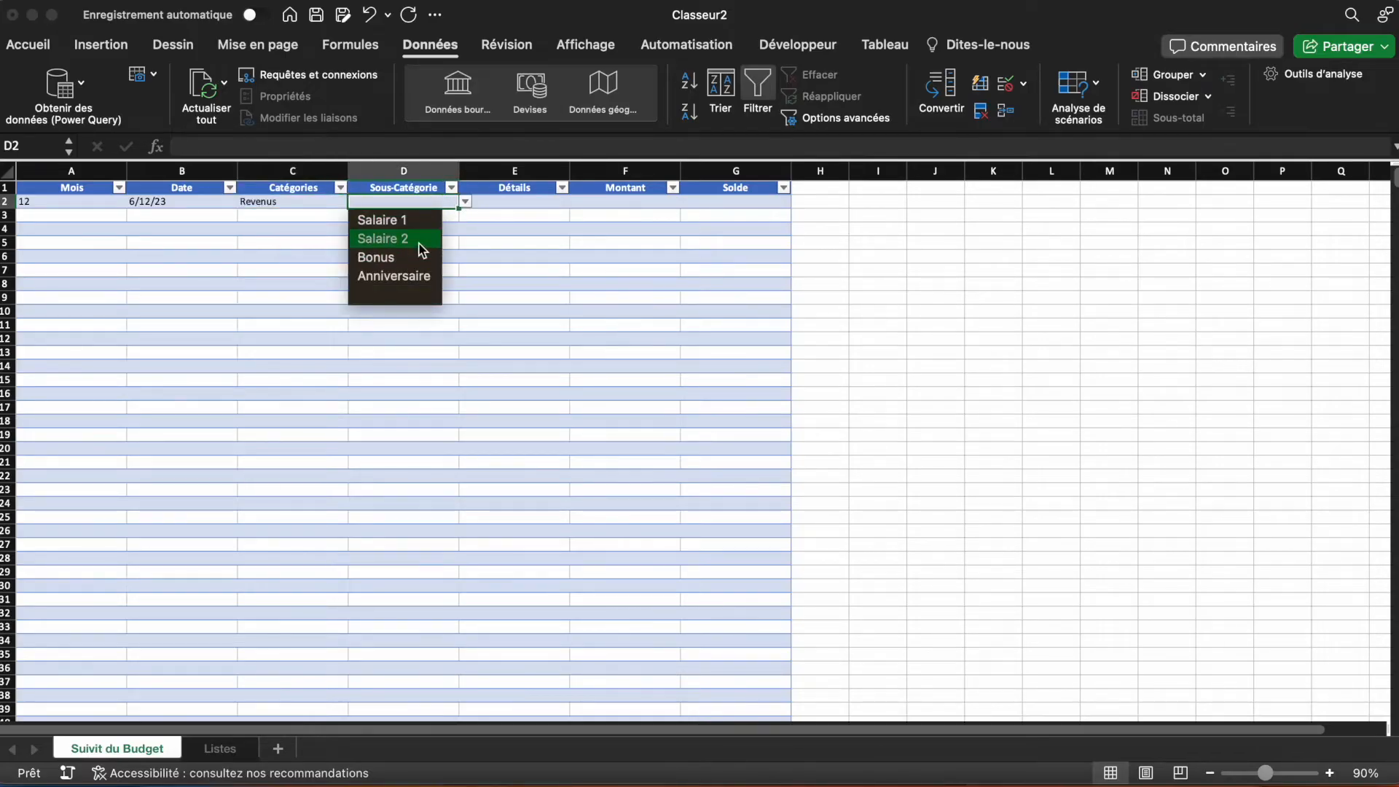
click(372, 220)
Step: Change the category in C2 to Dépenses and choose Essence as the sub-category in D2
click(322, 202)
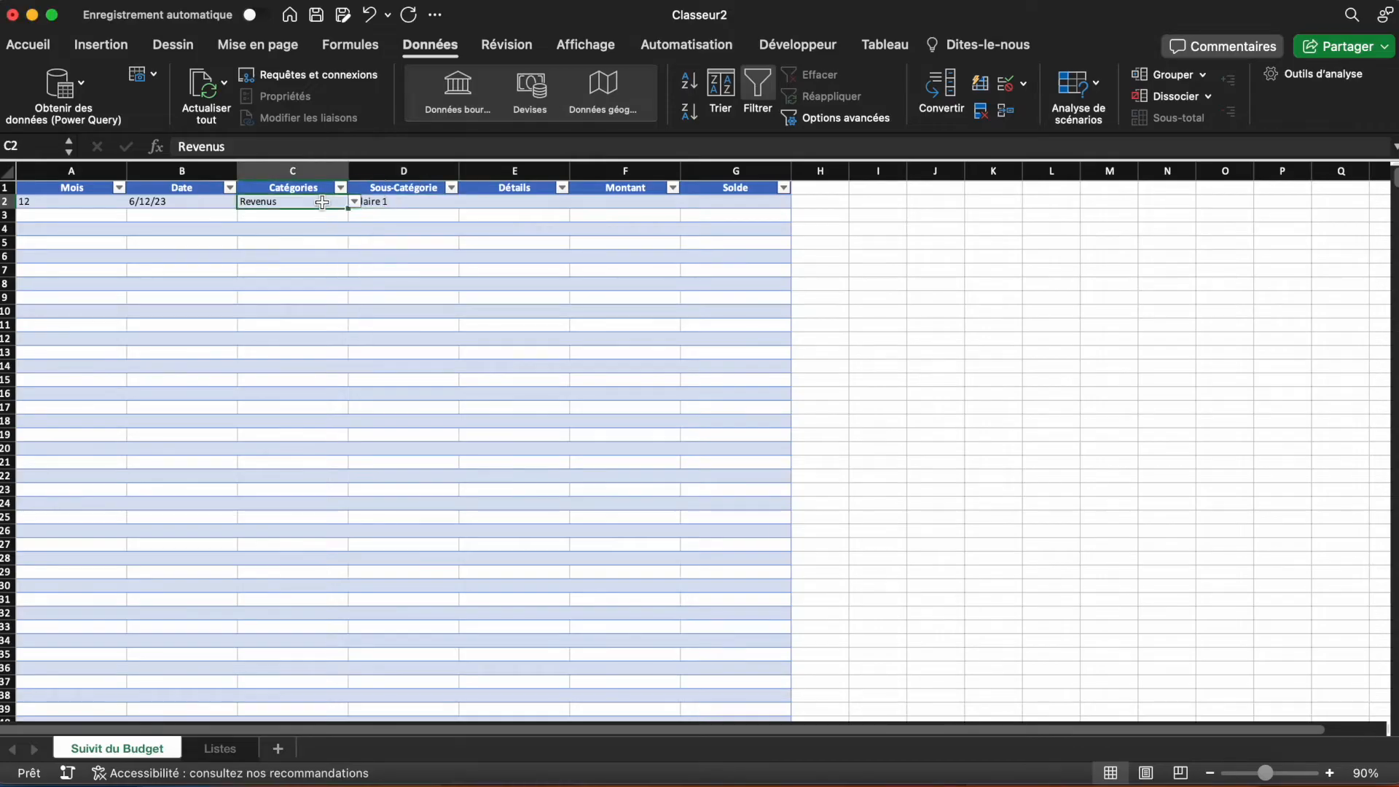
click(354, 202)
click(304, 240)
click(435, 202)
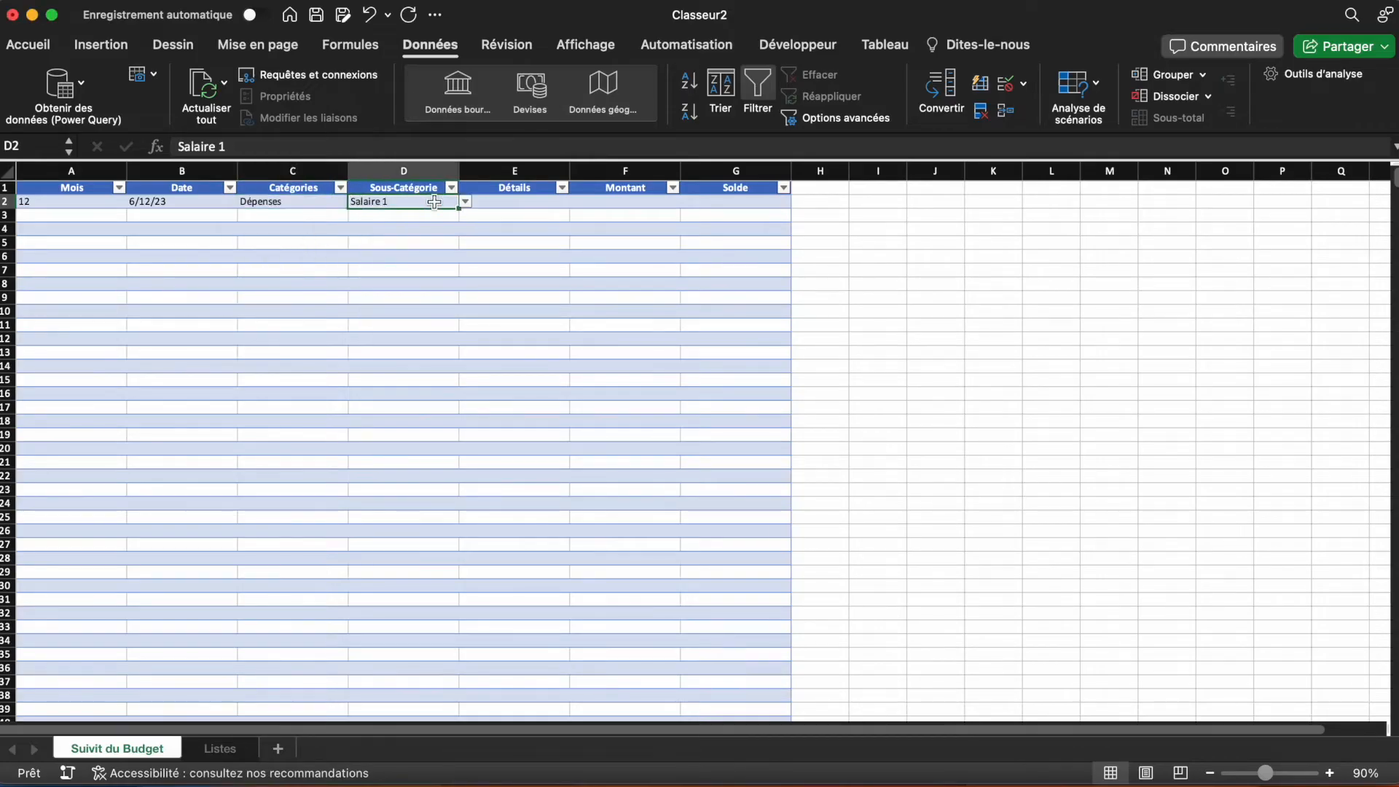
click(465, 201)
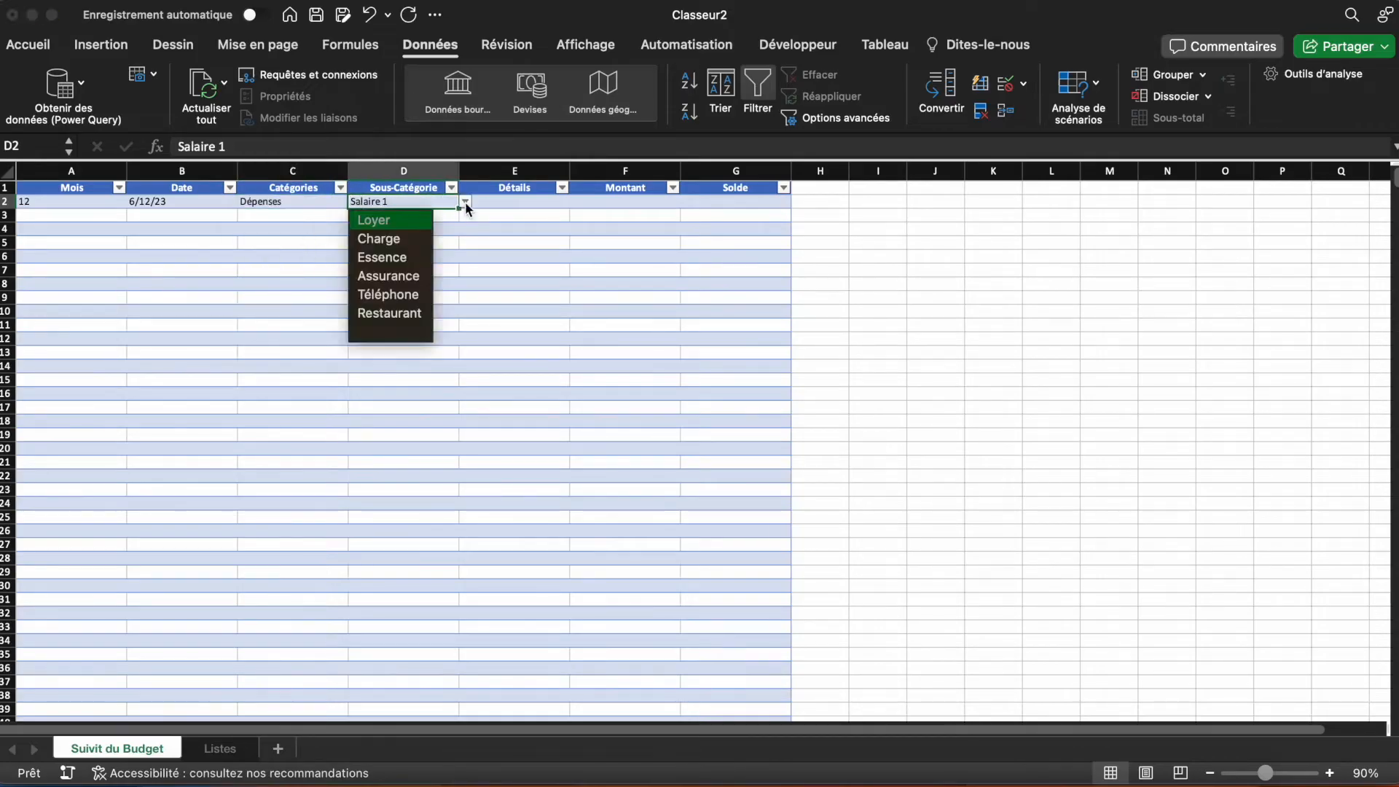
click(386, 257)
click(442, 278)
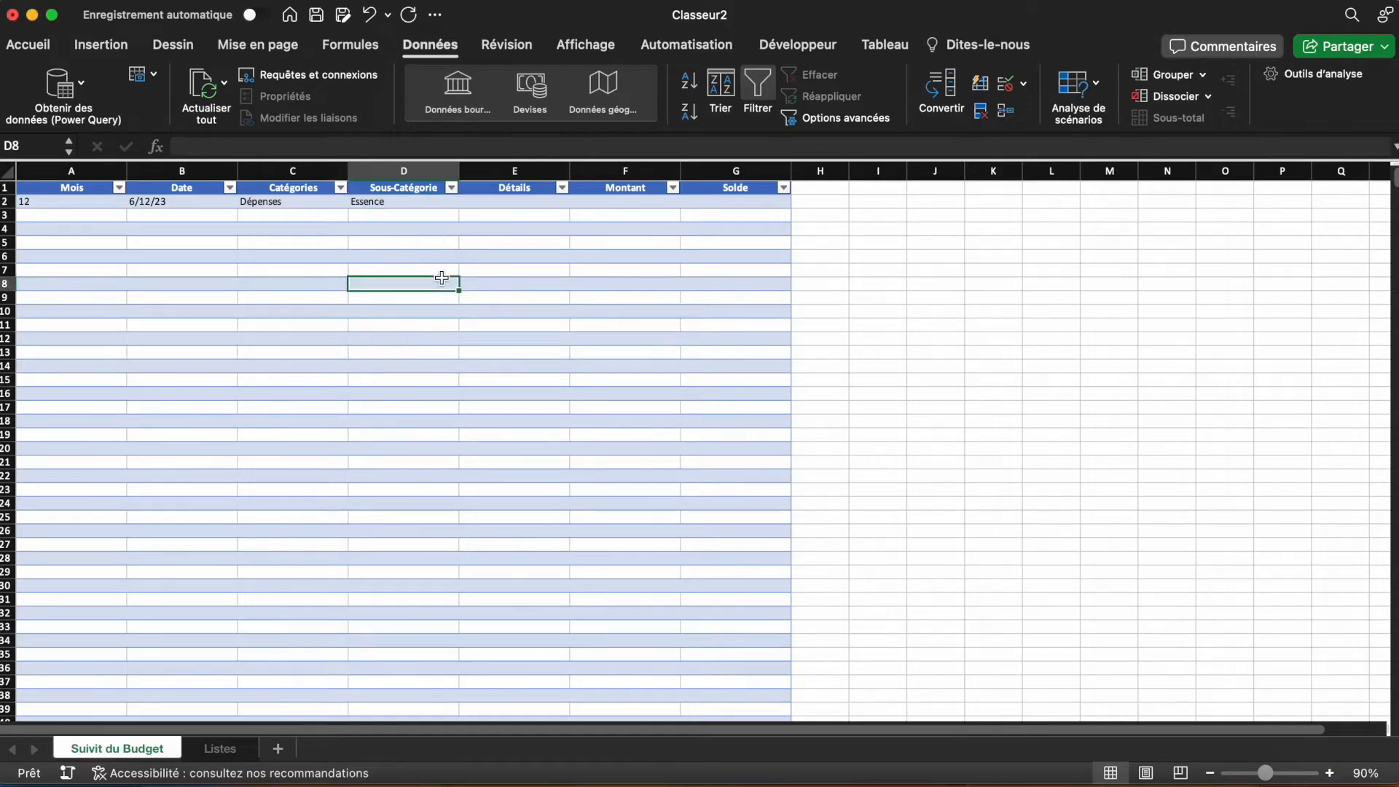
Step: Create a Classique conditional formatting rule for the Montant cell F2 that uses the formula =C2="Revenus"
click(592, 207)
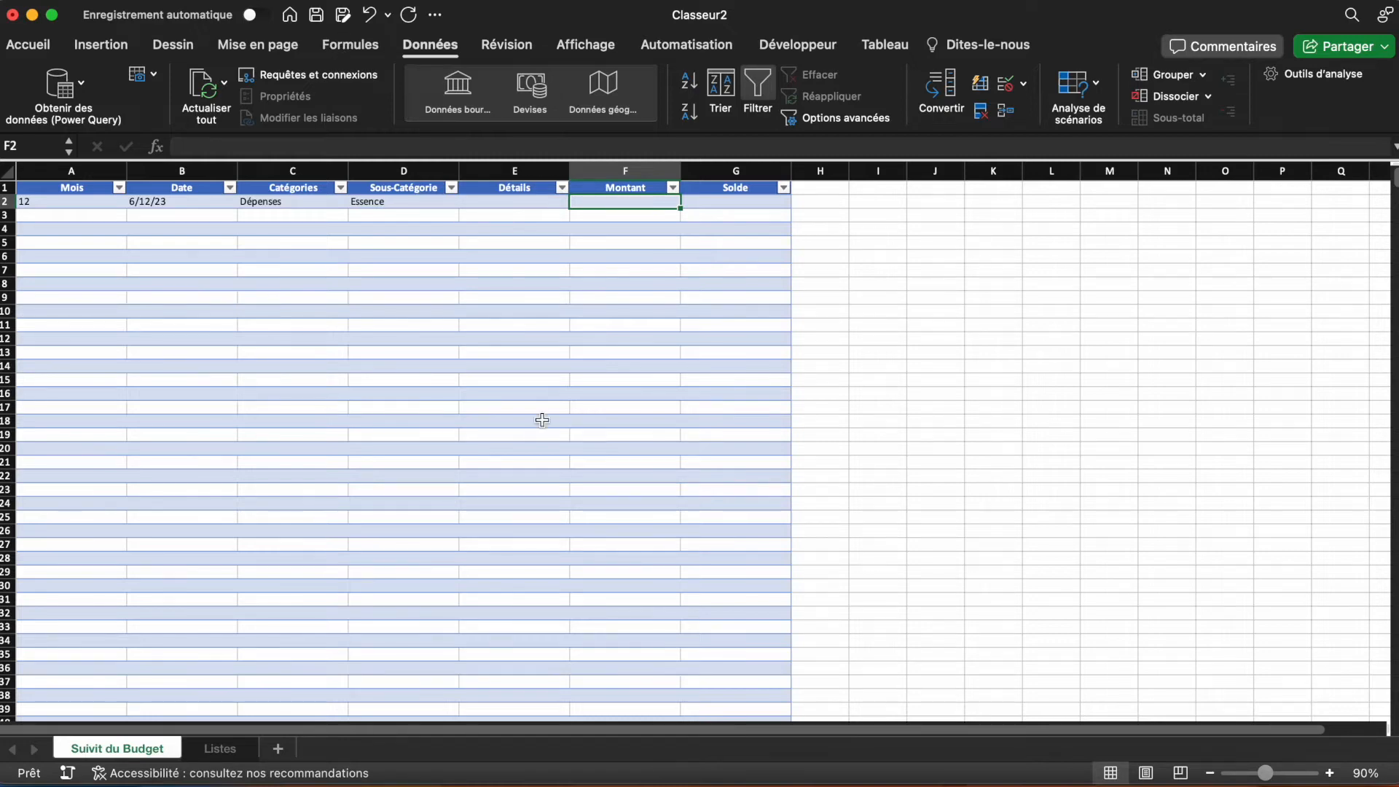
click(49, 46)
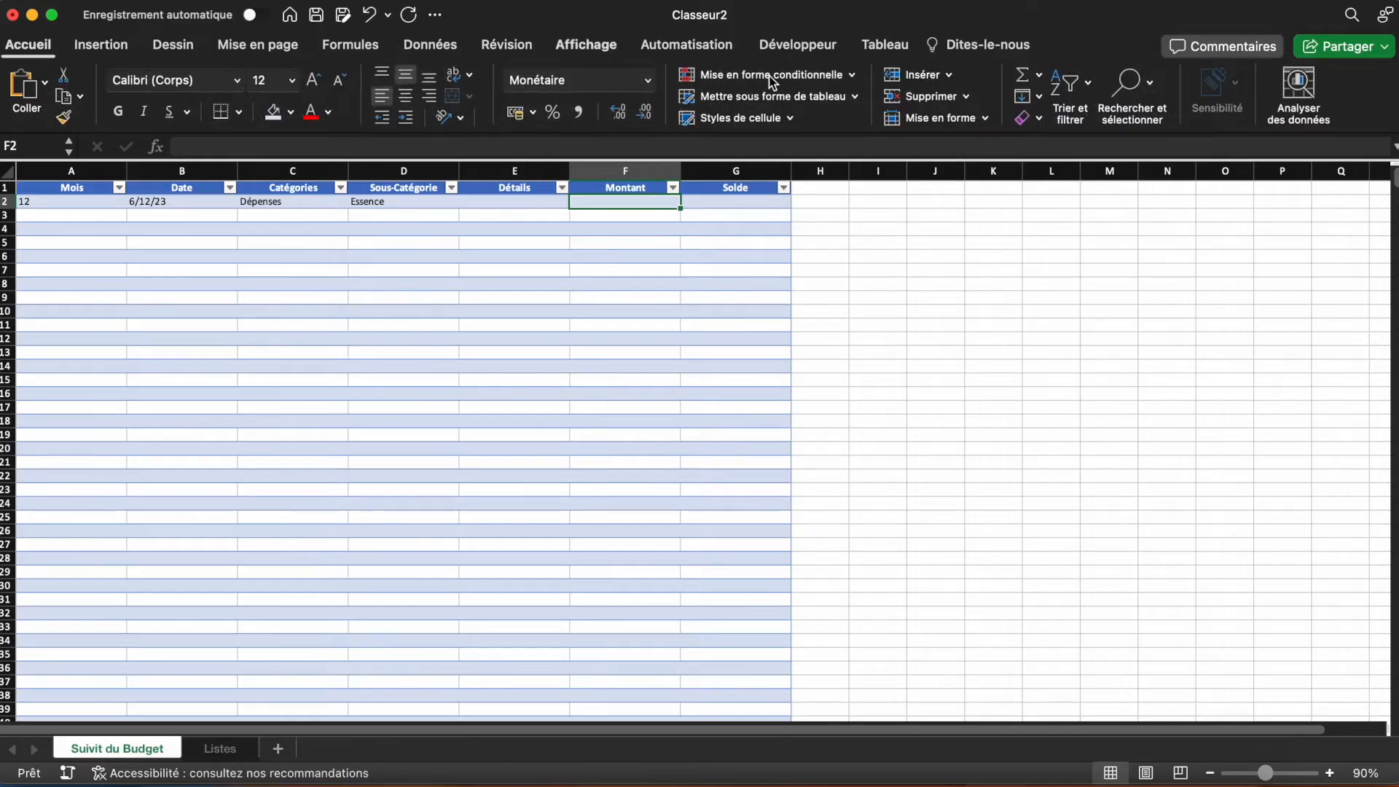
click(771, 78)
click(768, 238)
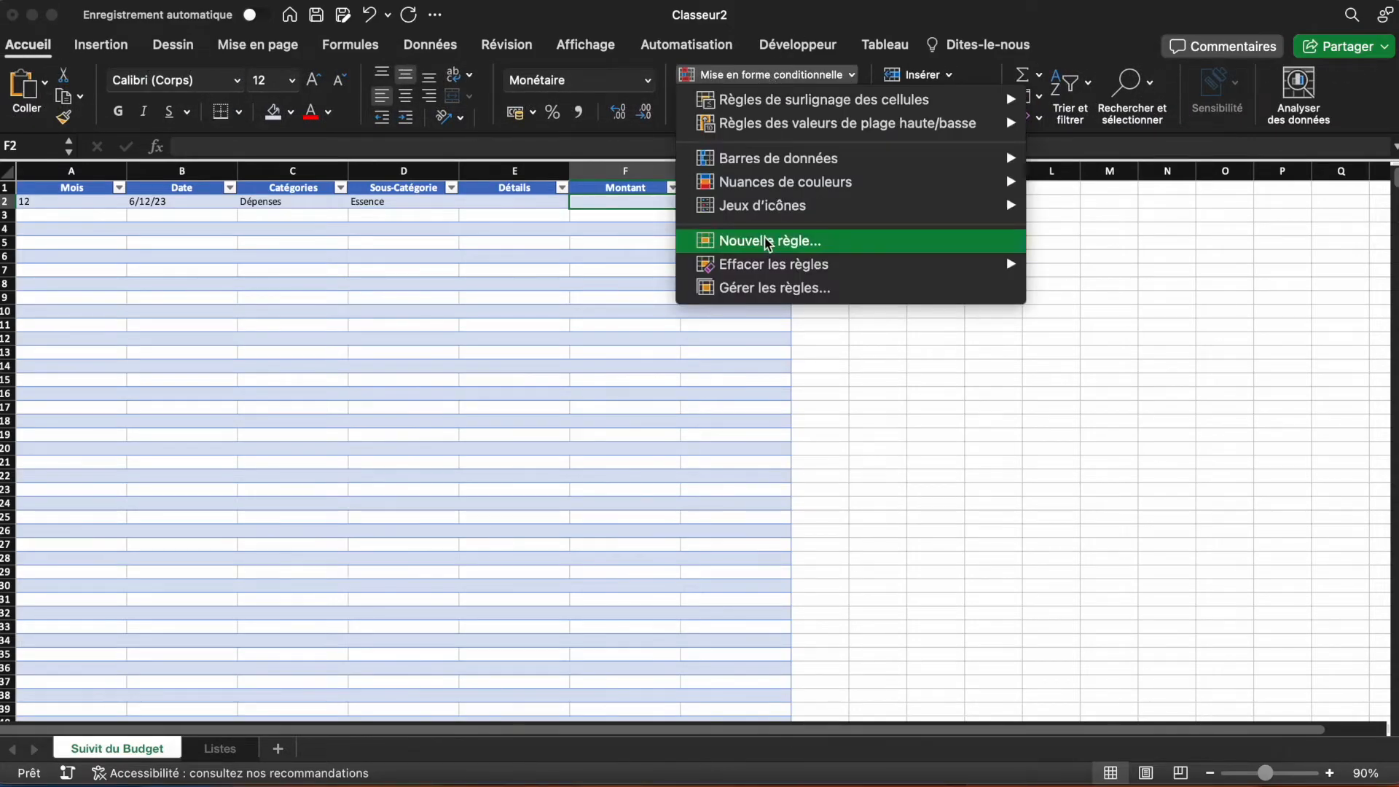
drag(703, 138, 972, 252)
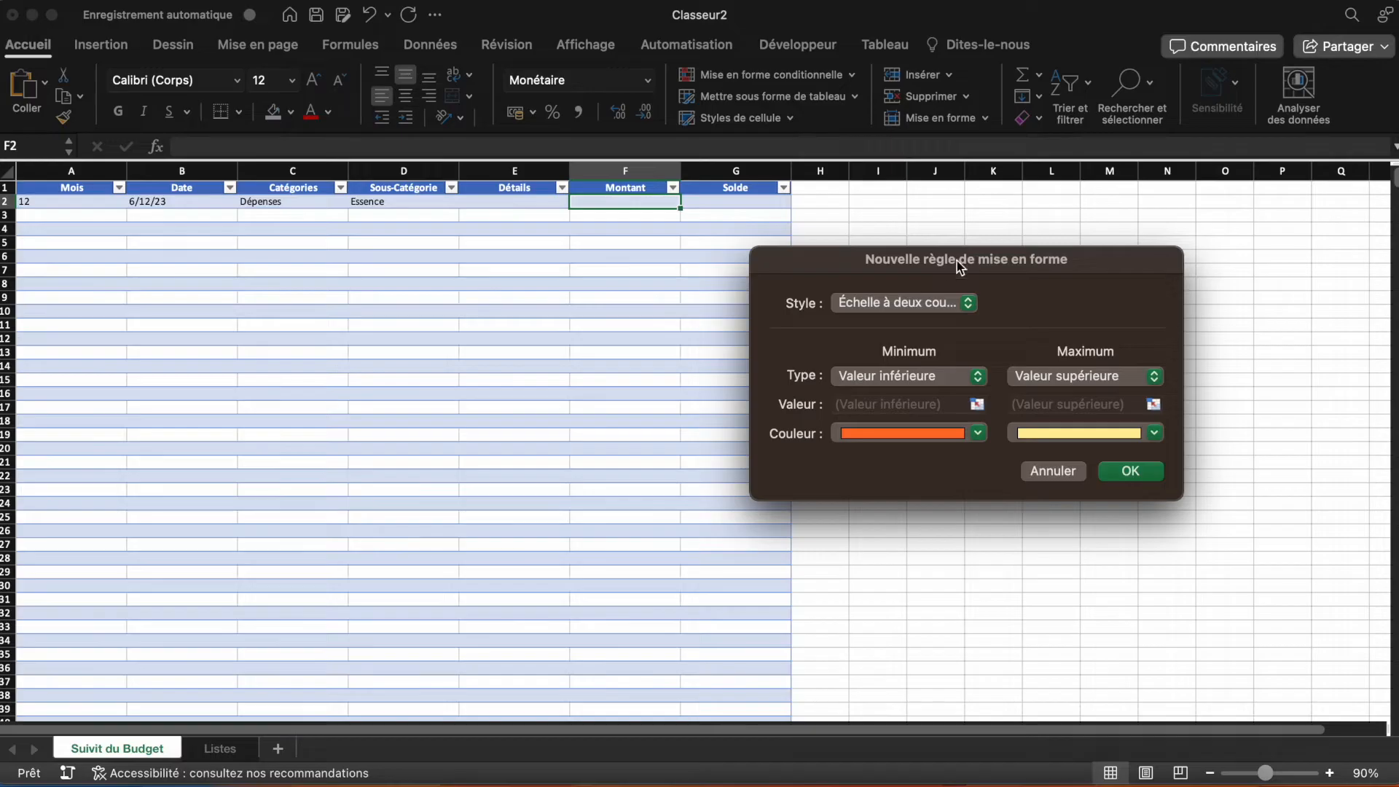
click(911, 306)
click(885, 391)
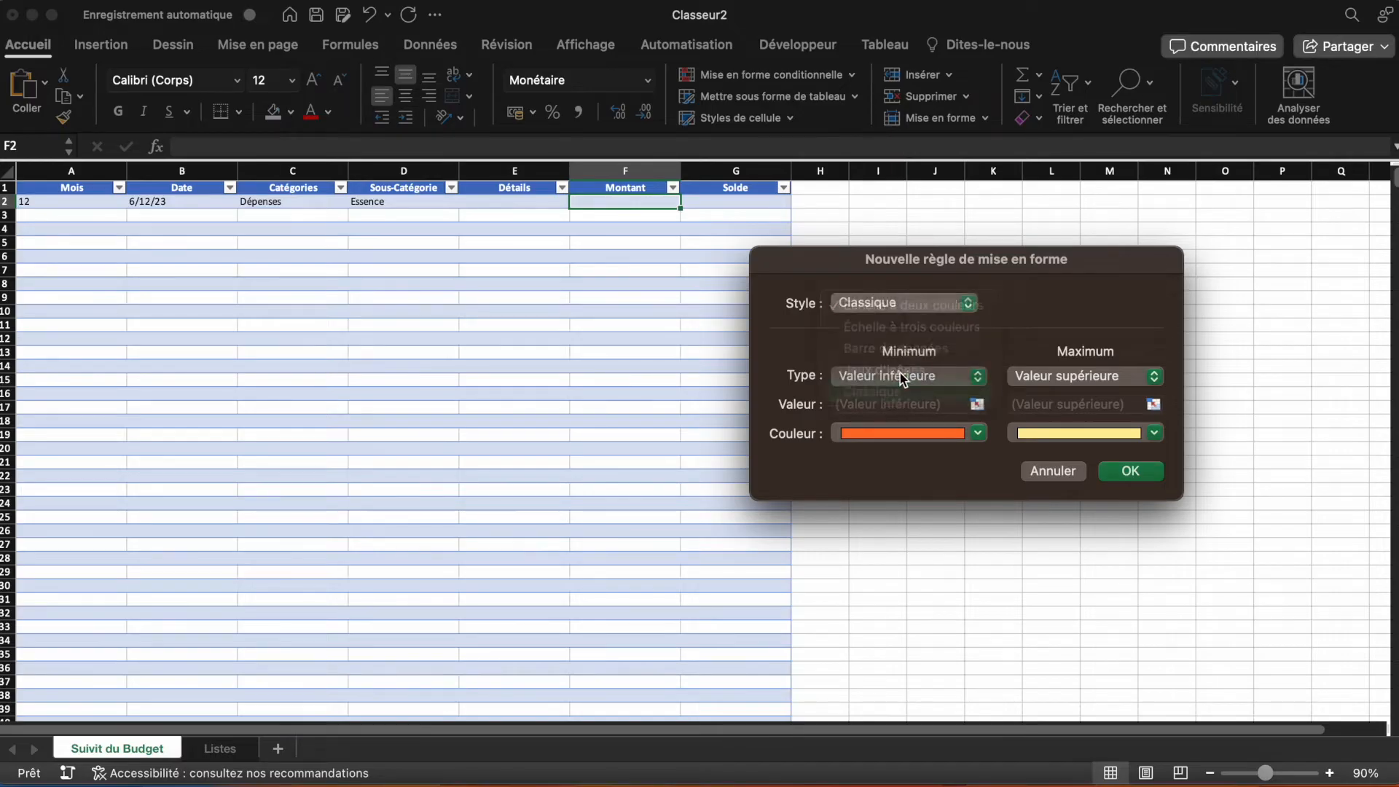
click(883, 350)
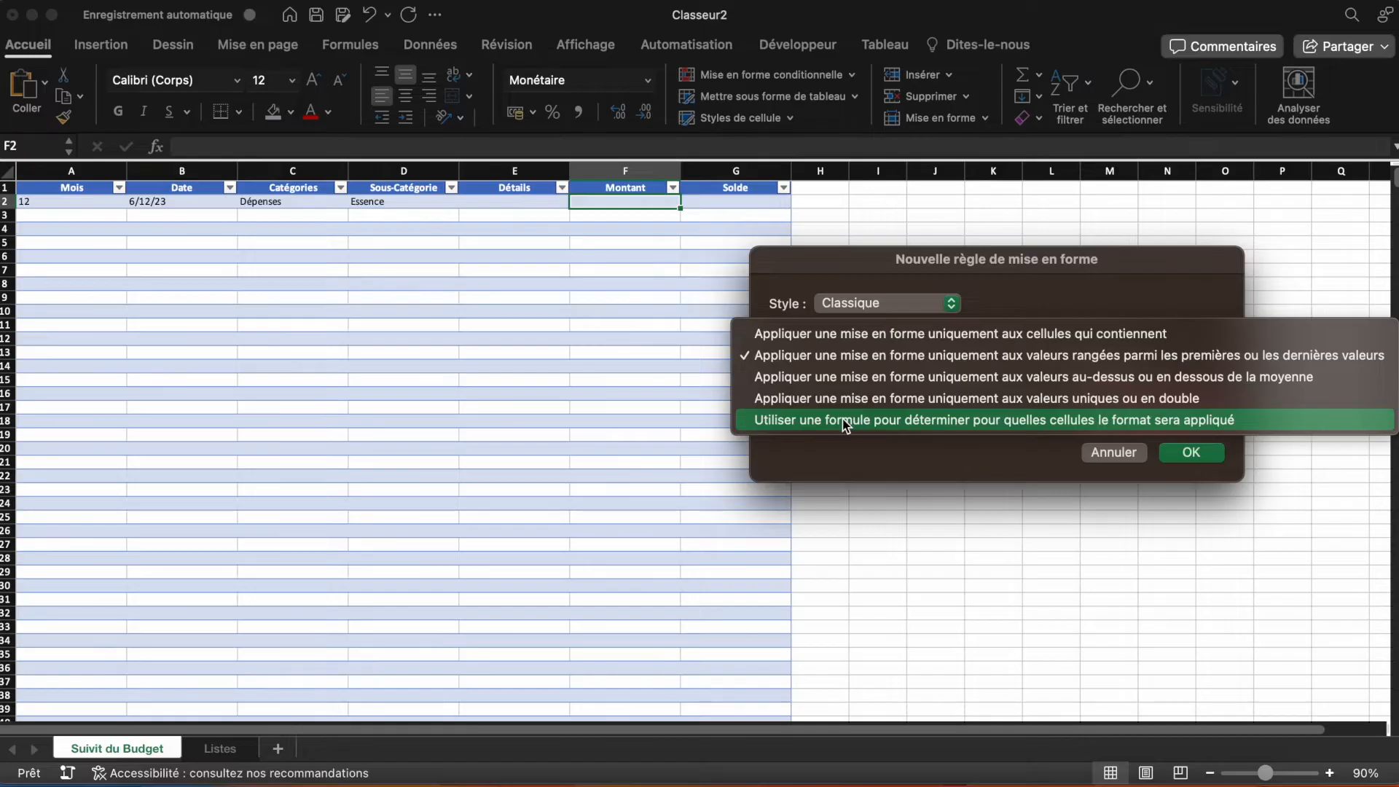
click(846, 422)
click(871, 379)
text(=C2)
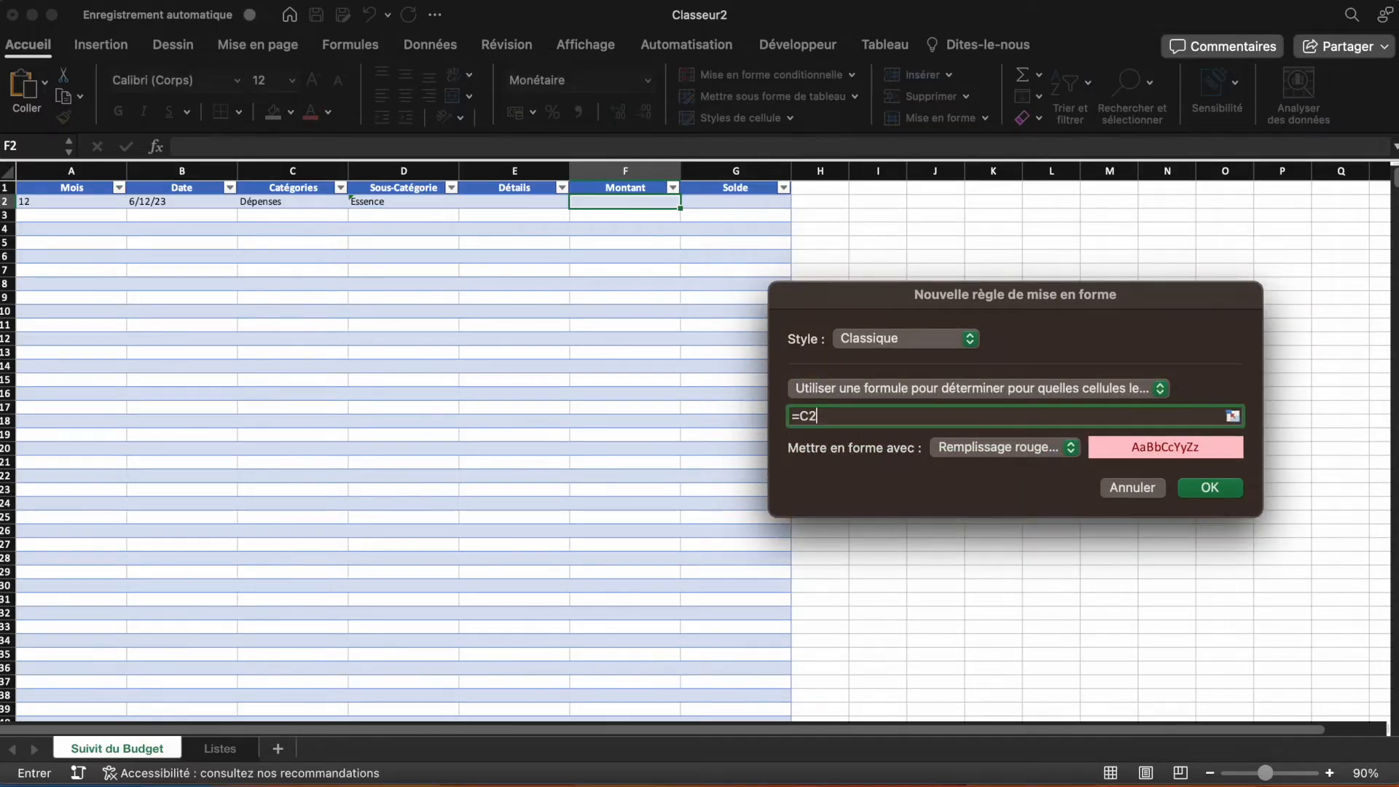
text(="Revenus)
Step: Give the Revenus rule a custom format with bold (Gras) dark green text and save the rule
click(1040, 447)
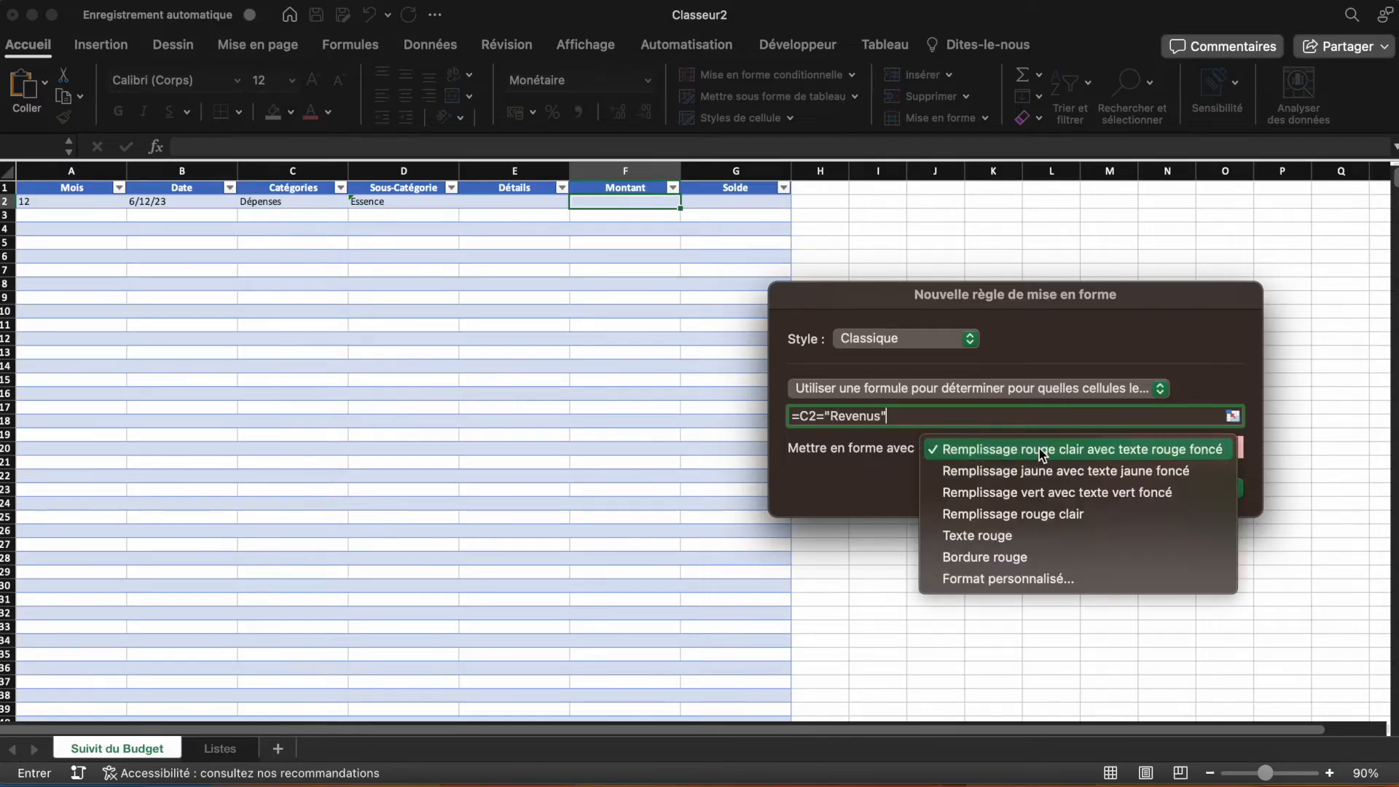
click(992, 576)
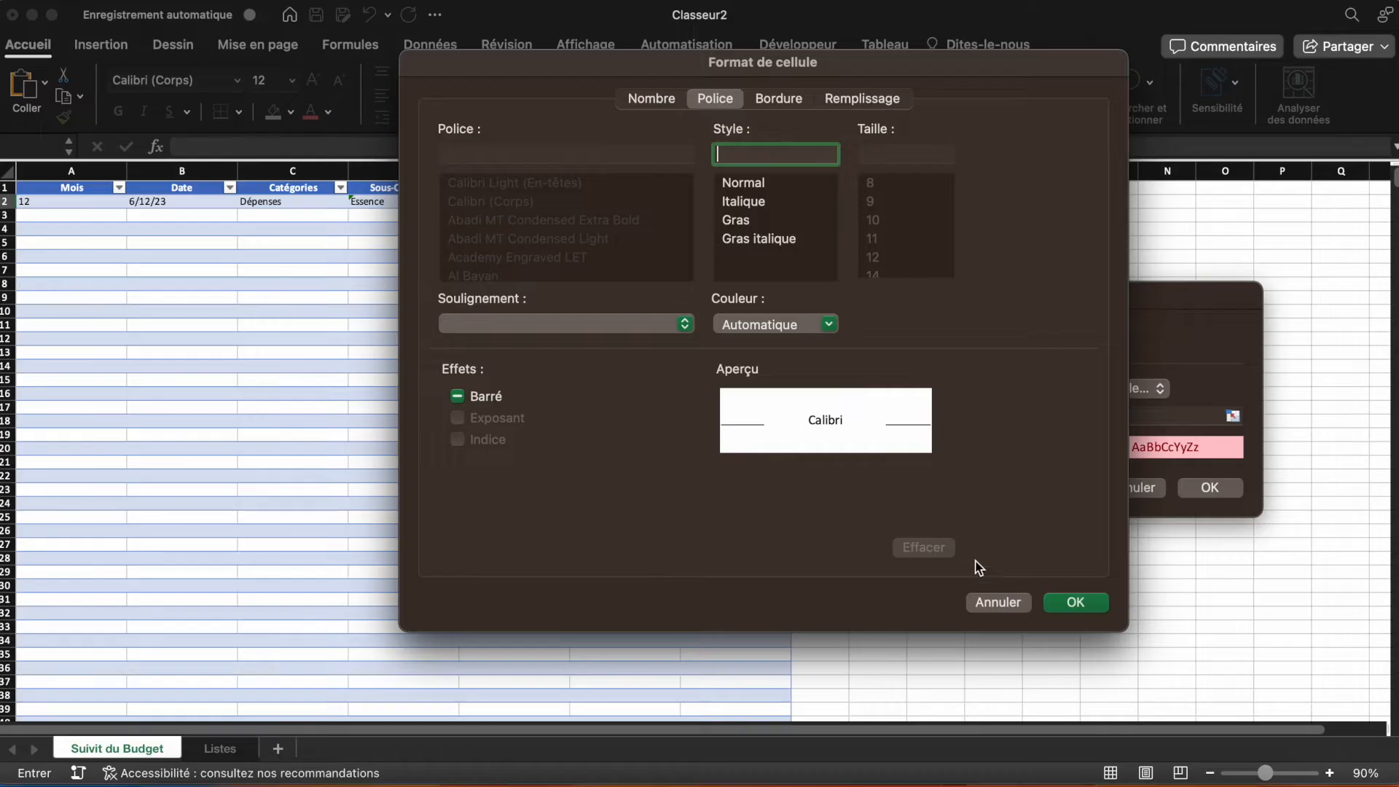
click(745, 219)
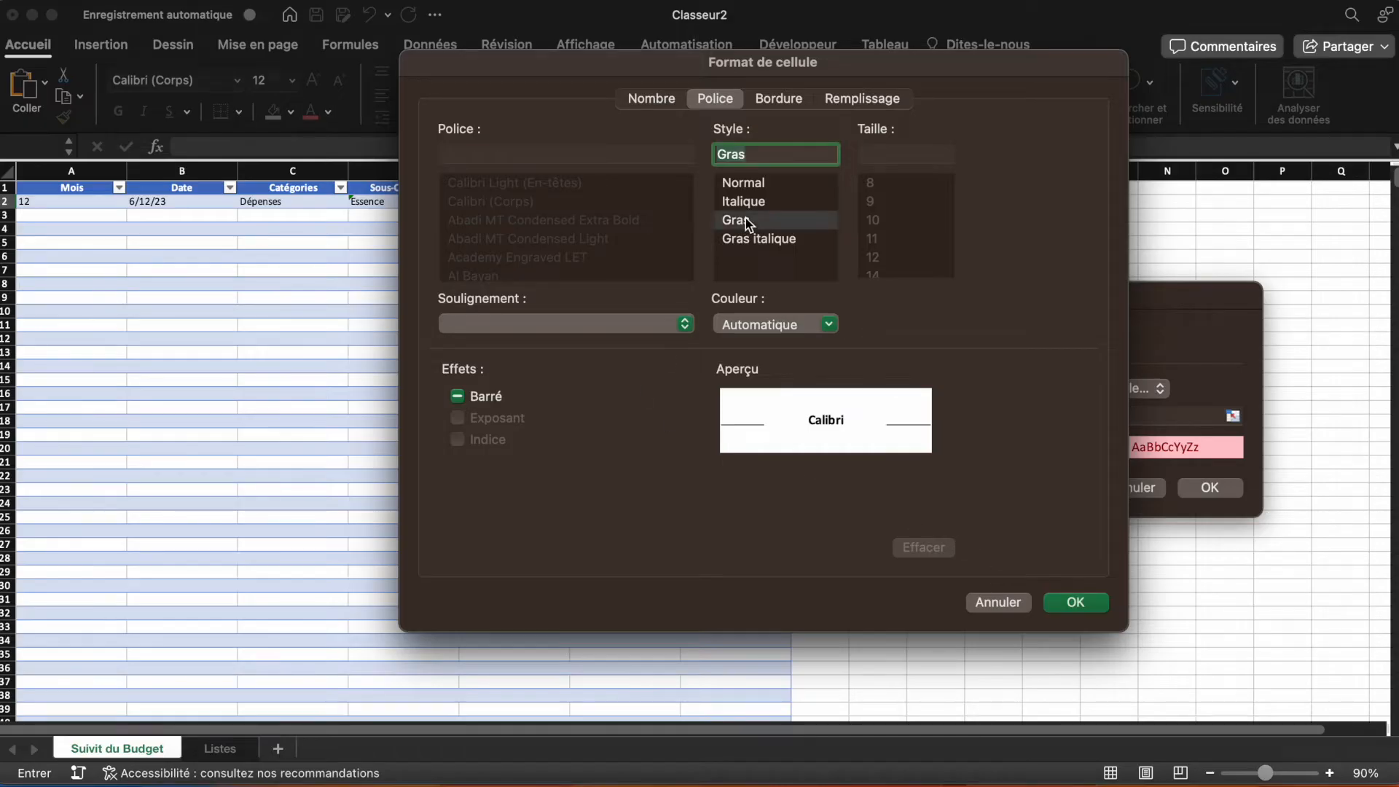
click(745, 326)
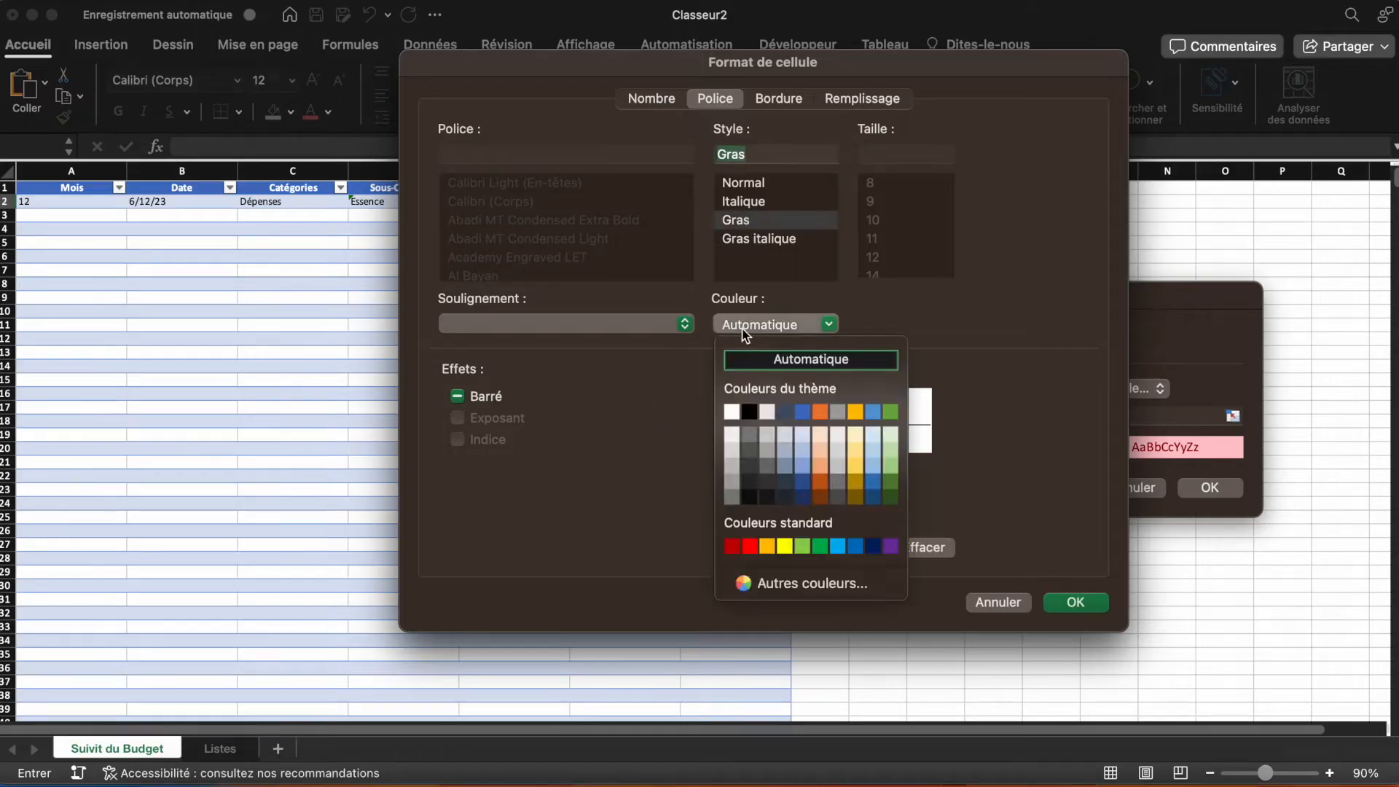
click(889, 469)
click(1078, 602)
click(1210, 488)
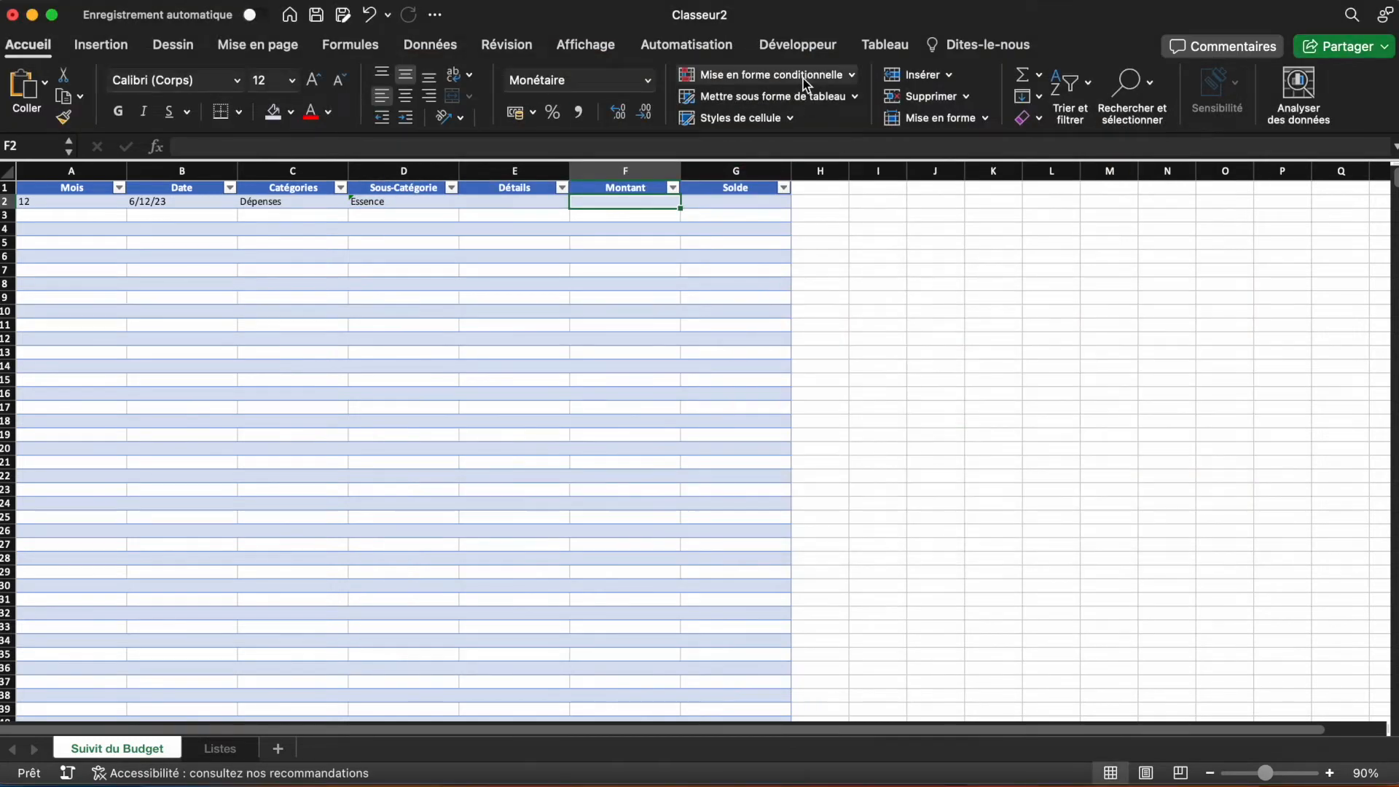
Step: Duplicate the Revenus rule of F2 and change the copy's formula to =C2="Dépenses"
click(802, 77)
click(771, 289)
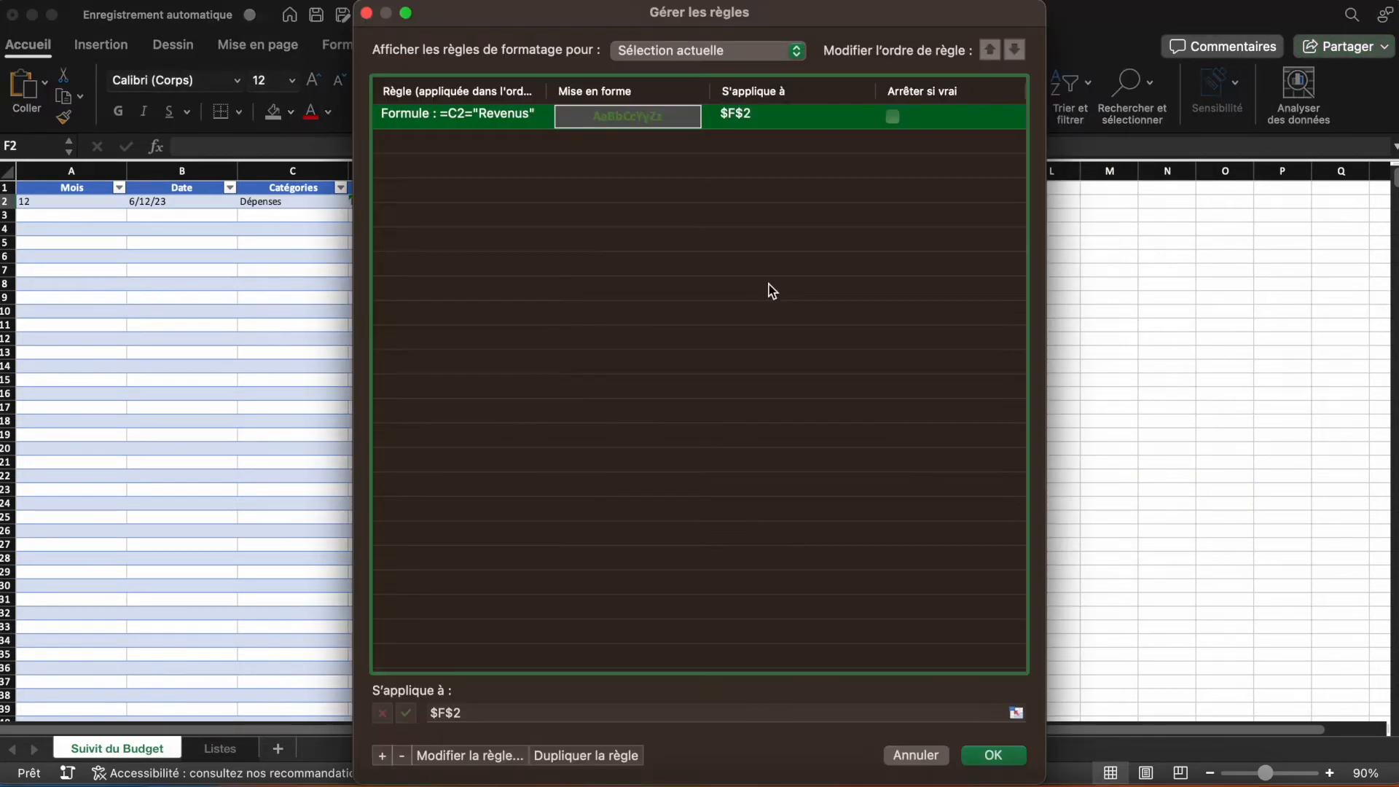
click(555, 758)
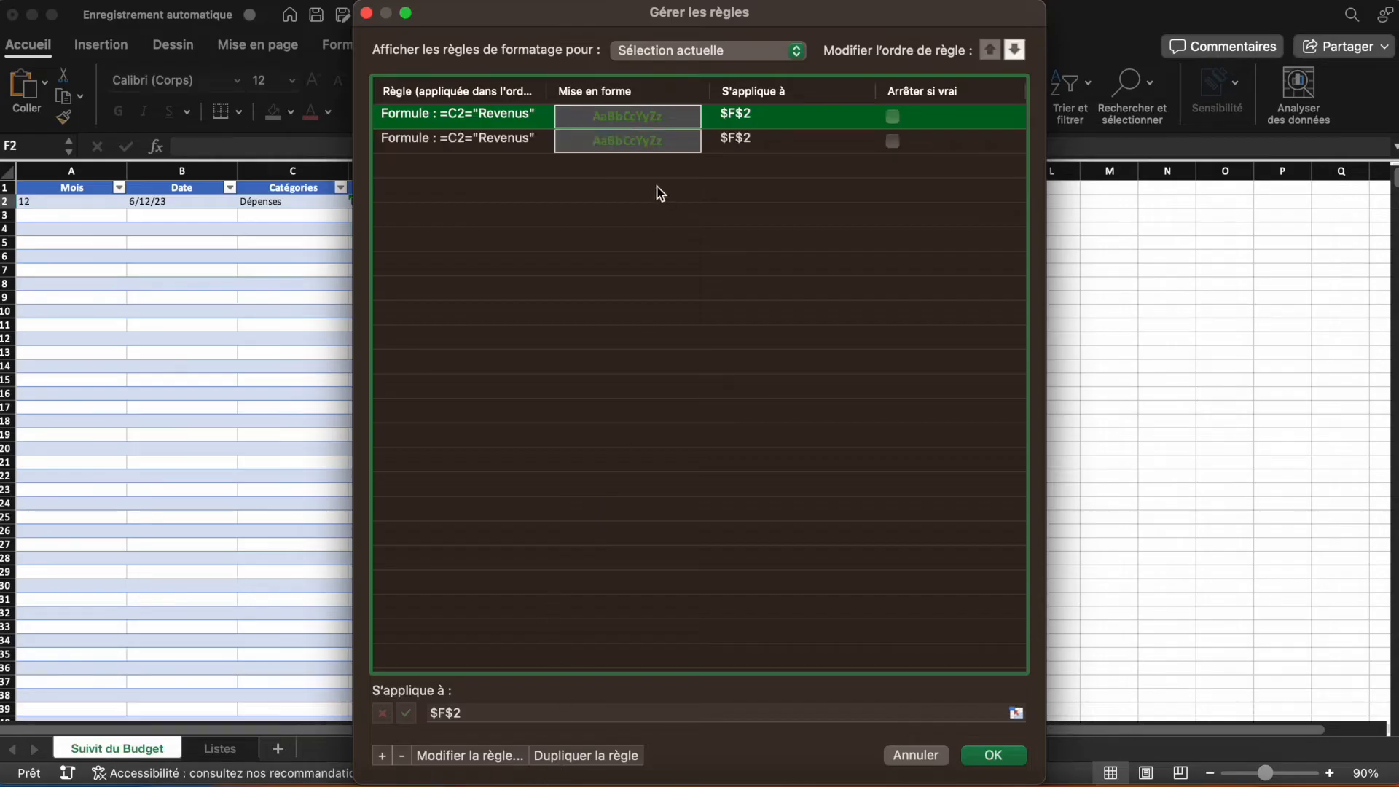
double_click(777, 117)
double_click(457, 274)
text(D)
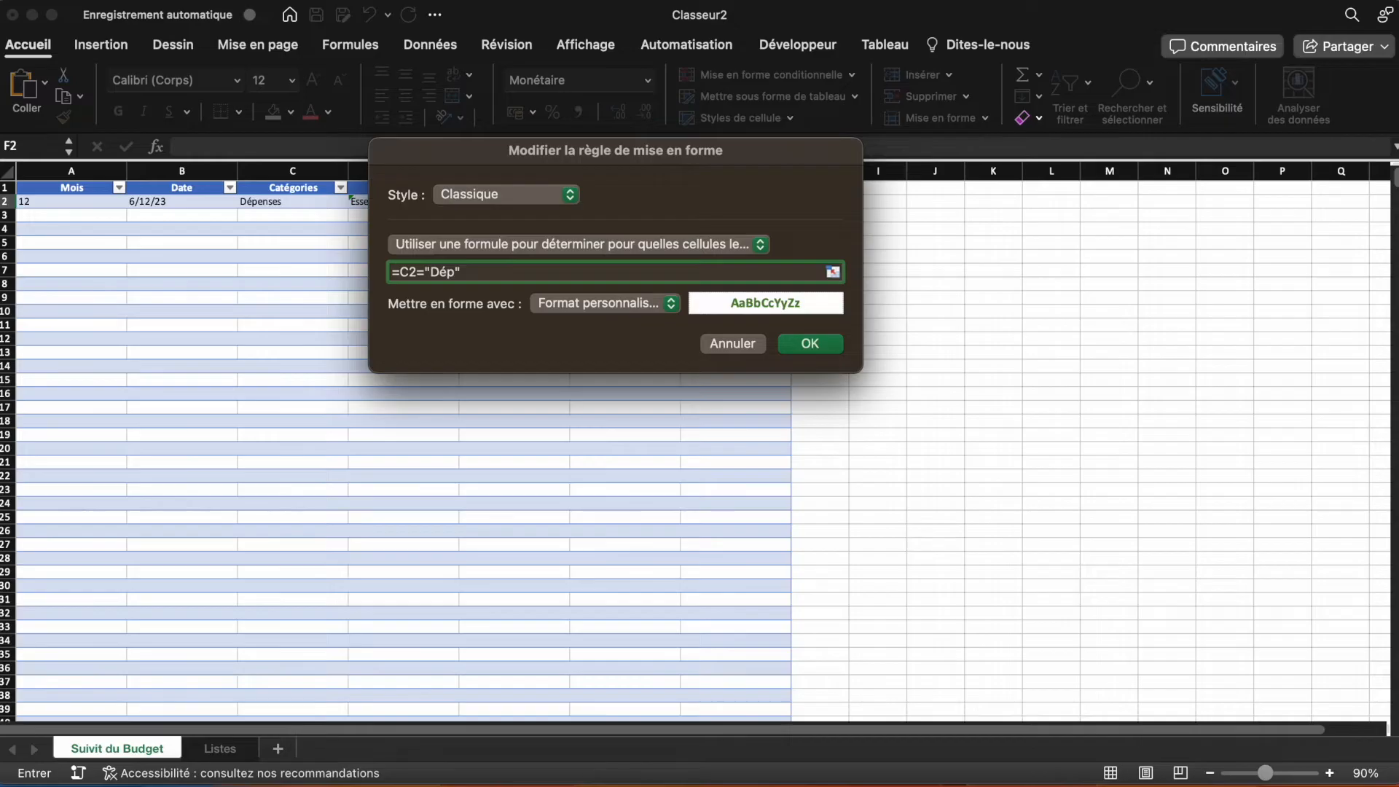
Step: Set the Dépenses rule's custom font color to standard red and apply the rules to F2
click(556, 302)
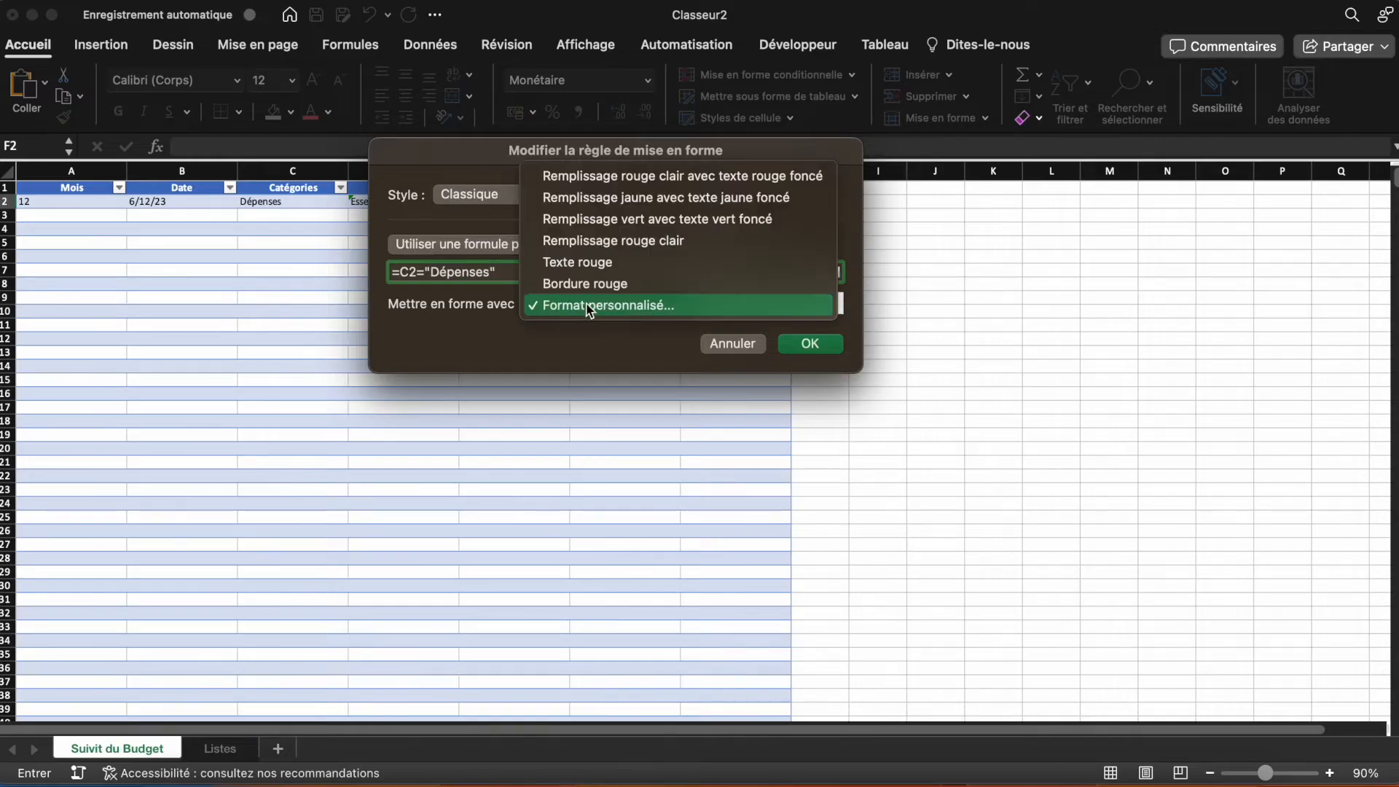
click(593, 308)
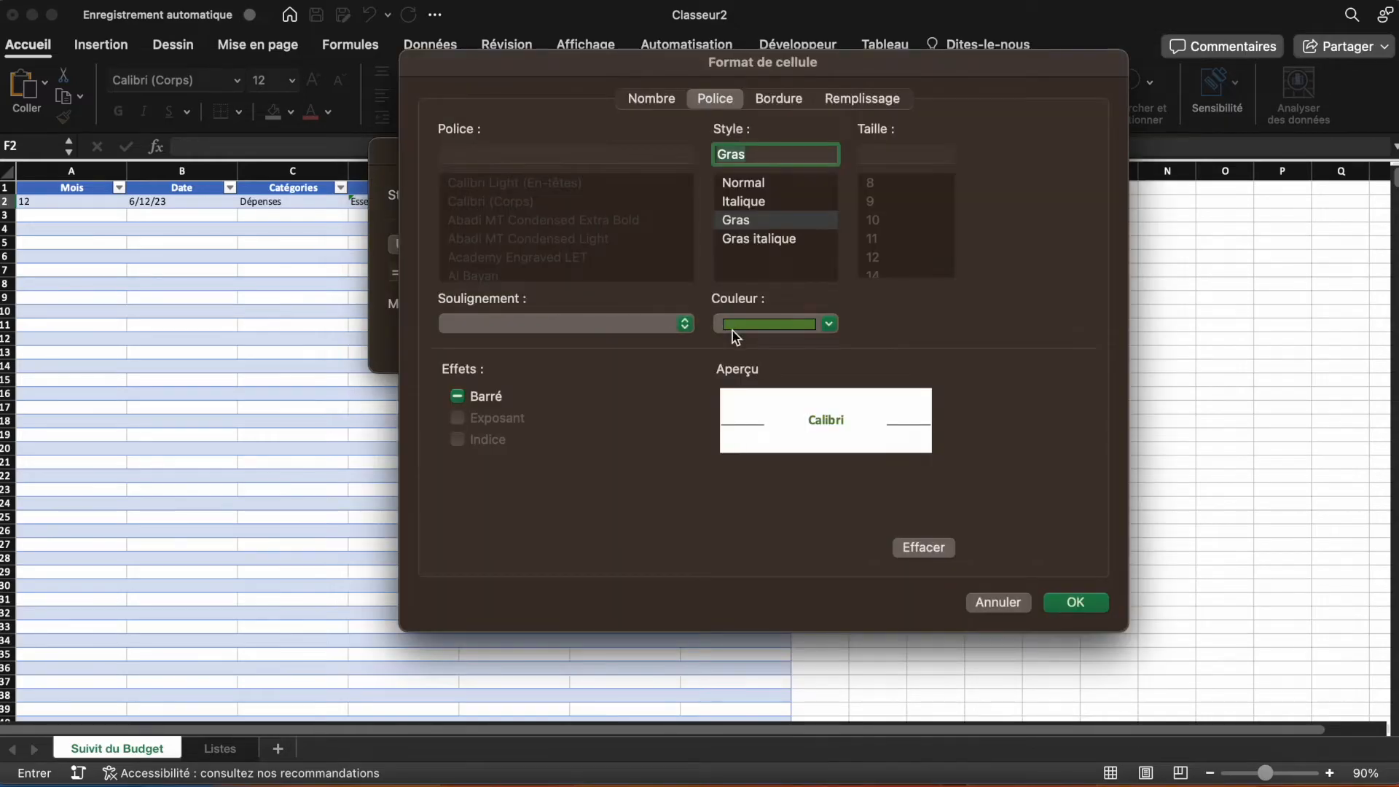
click(754, 326)
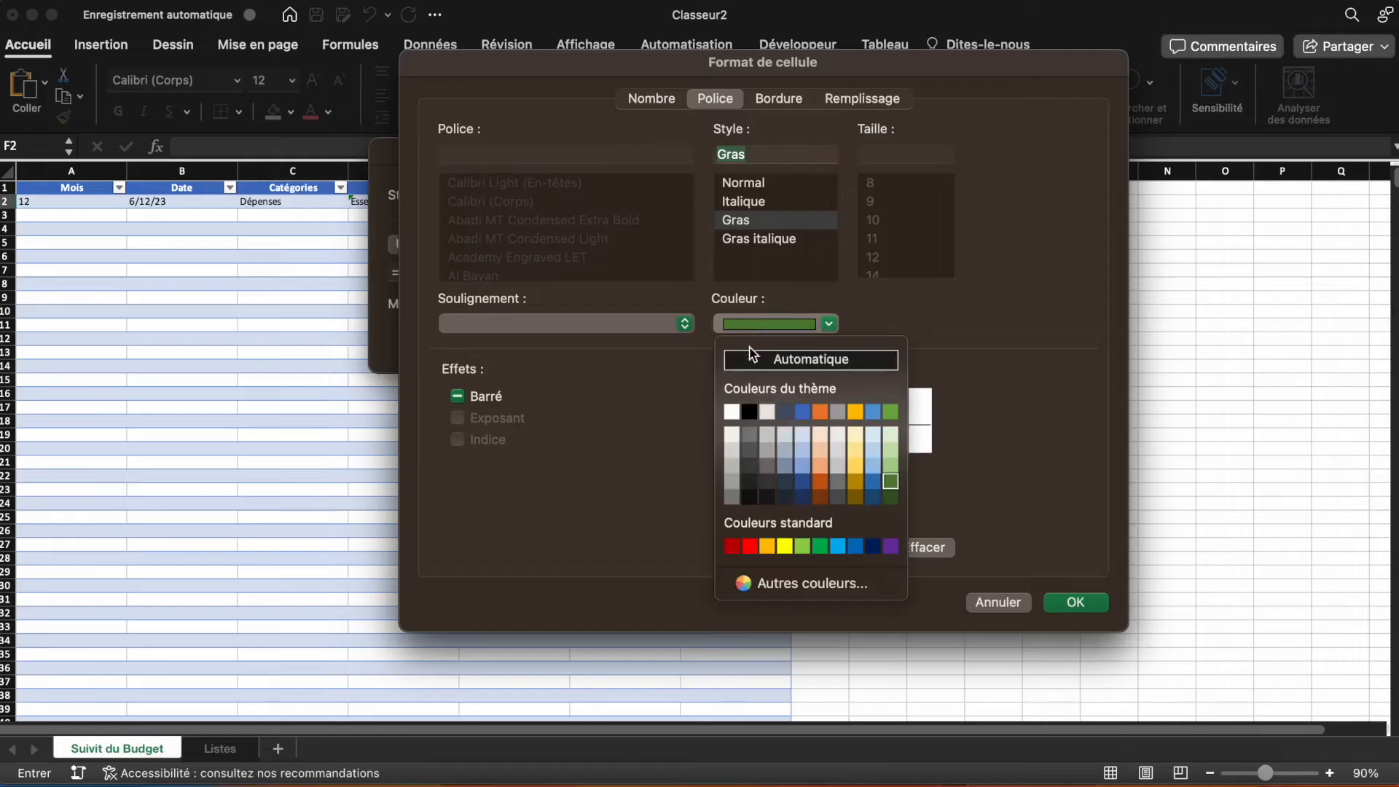
click(750, 546)
click(1075, 603)
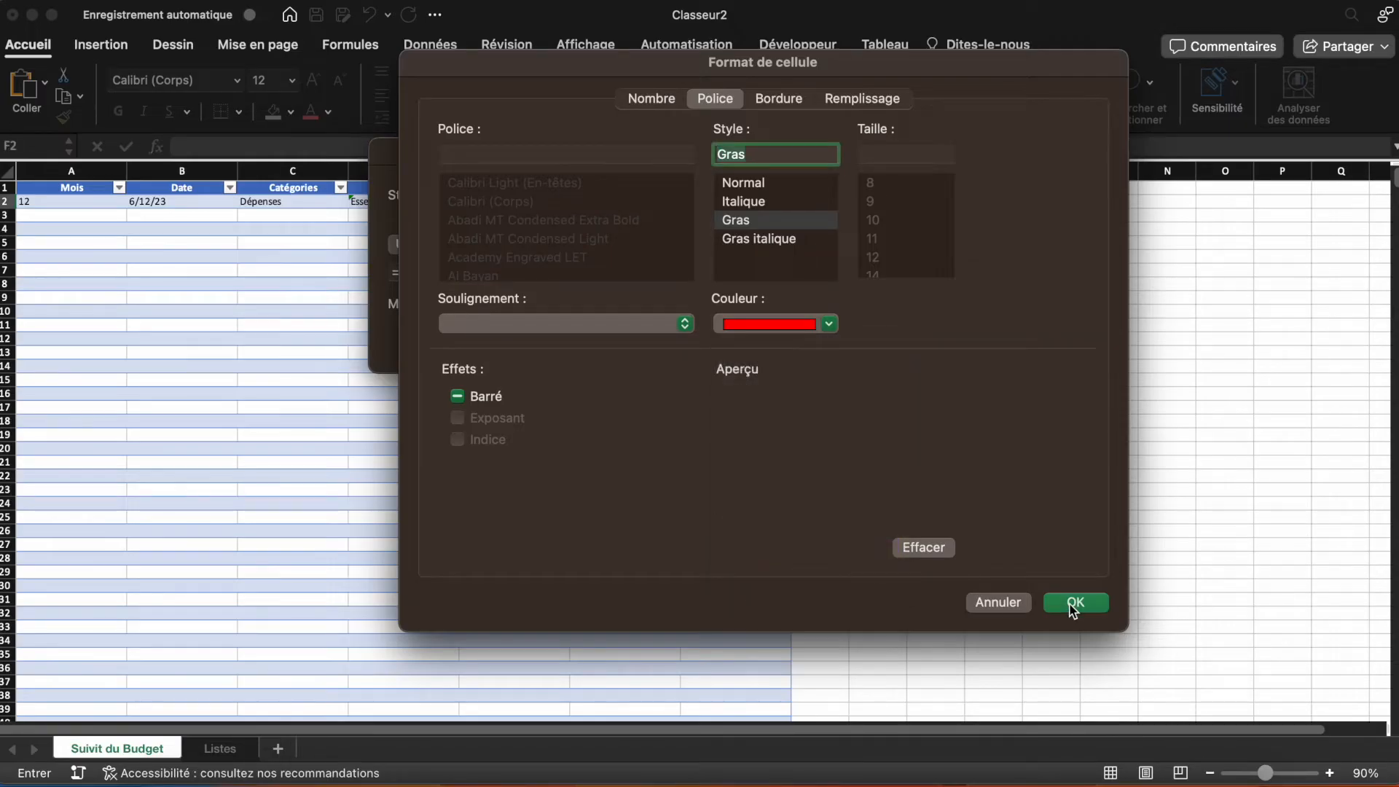
click(831, 349)
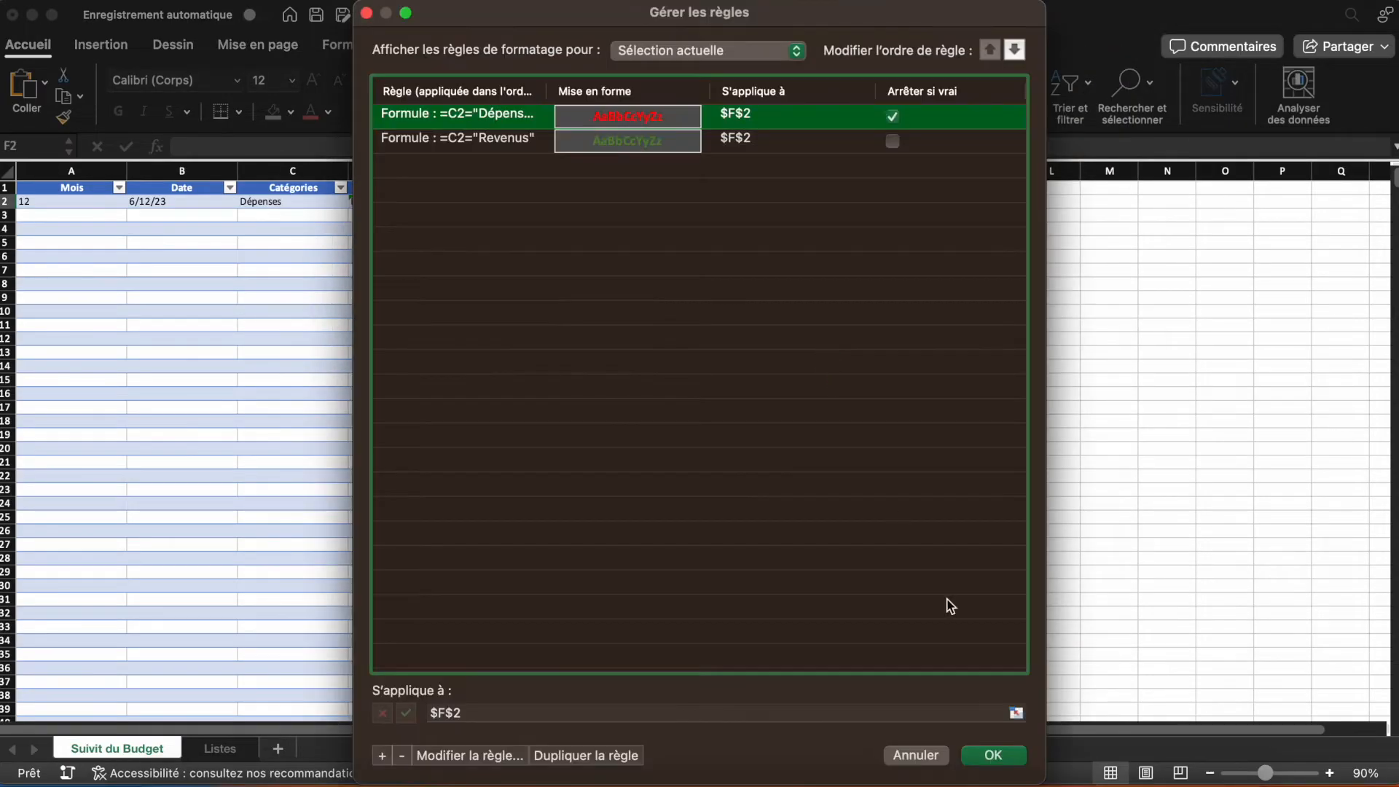
click(994, 756)
click(843, 396)
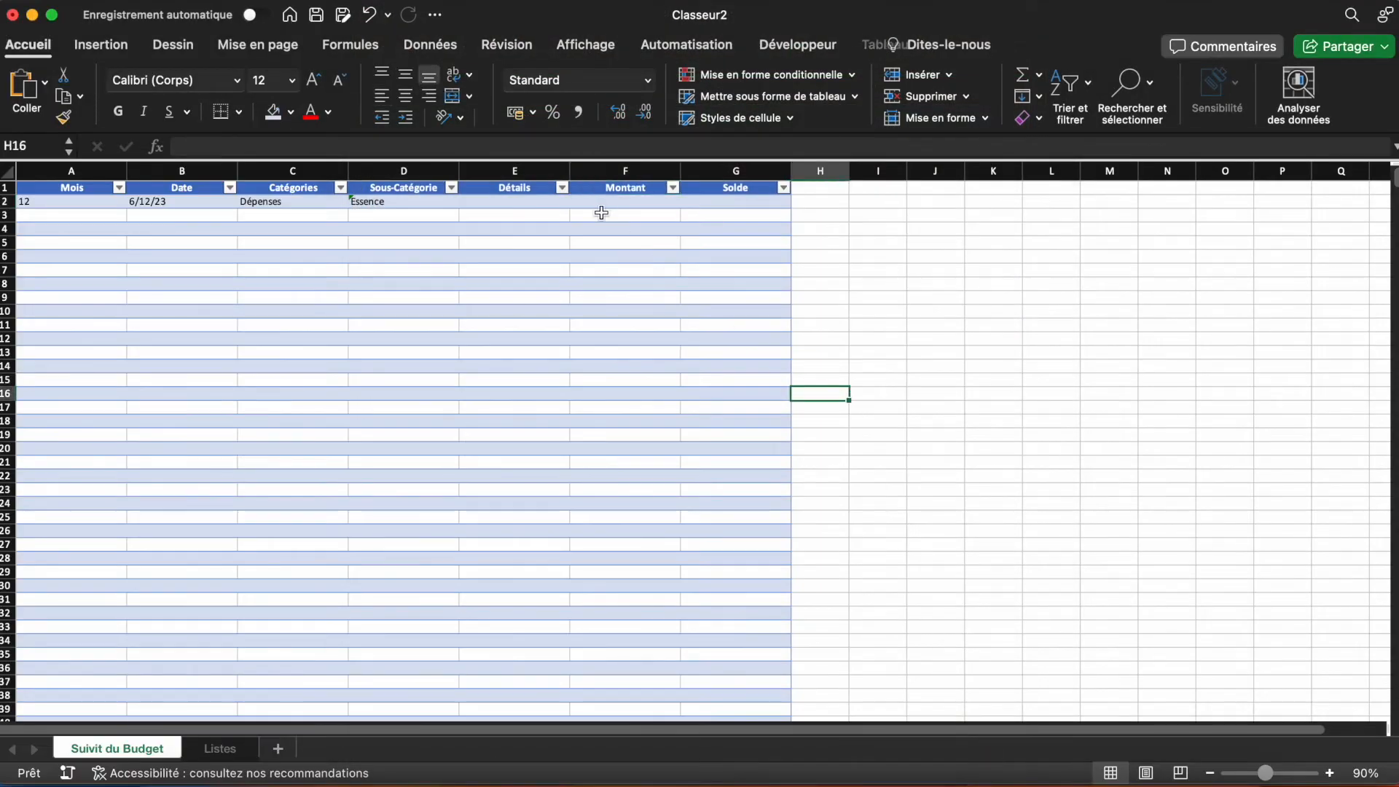
Step: Enter 20 as the Montant in F2 and switch the category in C2 to Revenus to test the color rules
click(602, 209)
text(20)
key(Return)
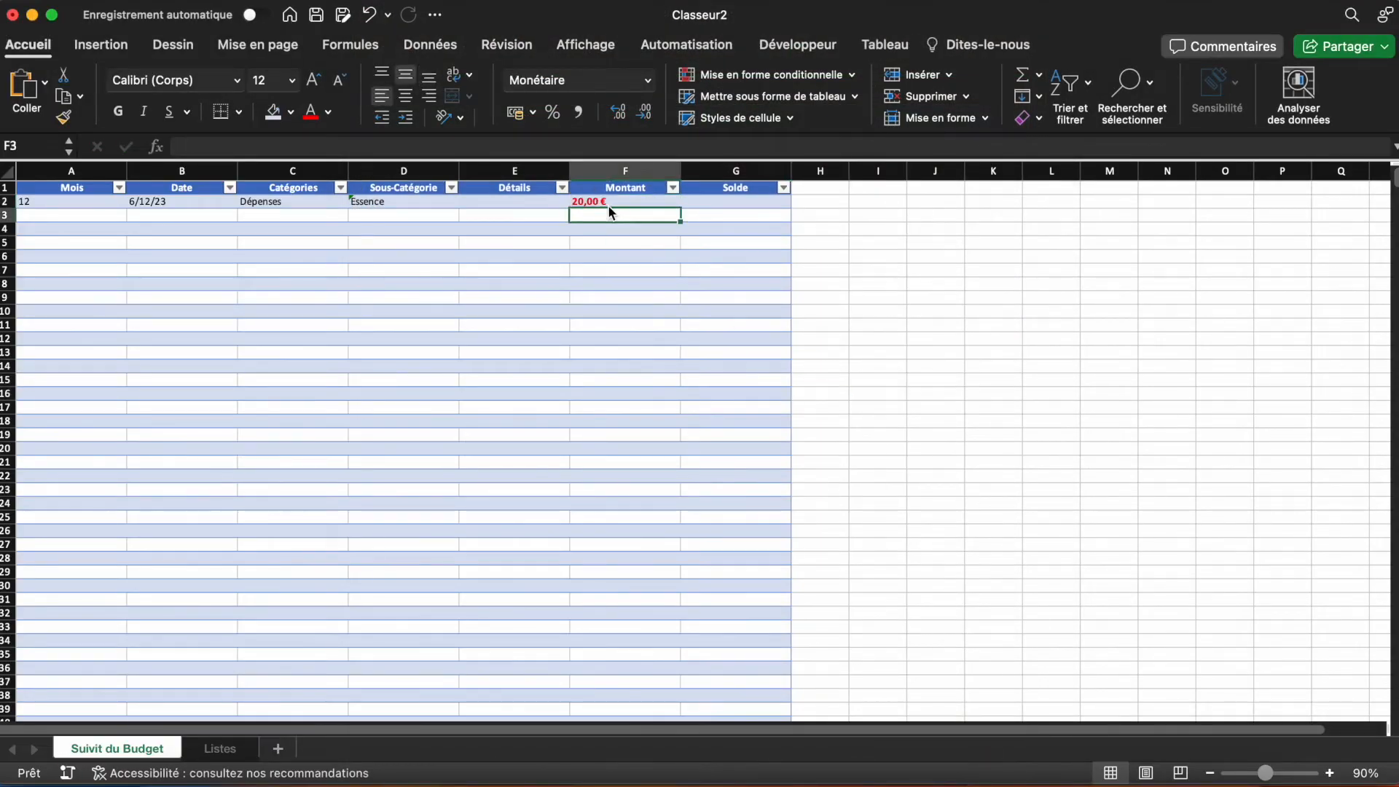
click(331, 201)
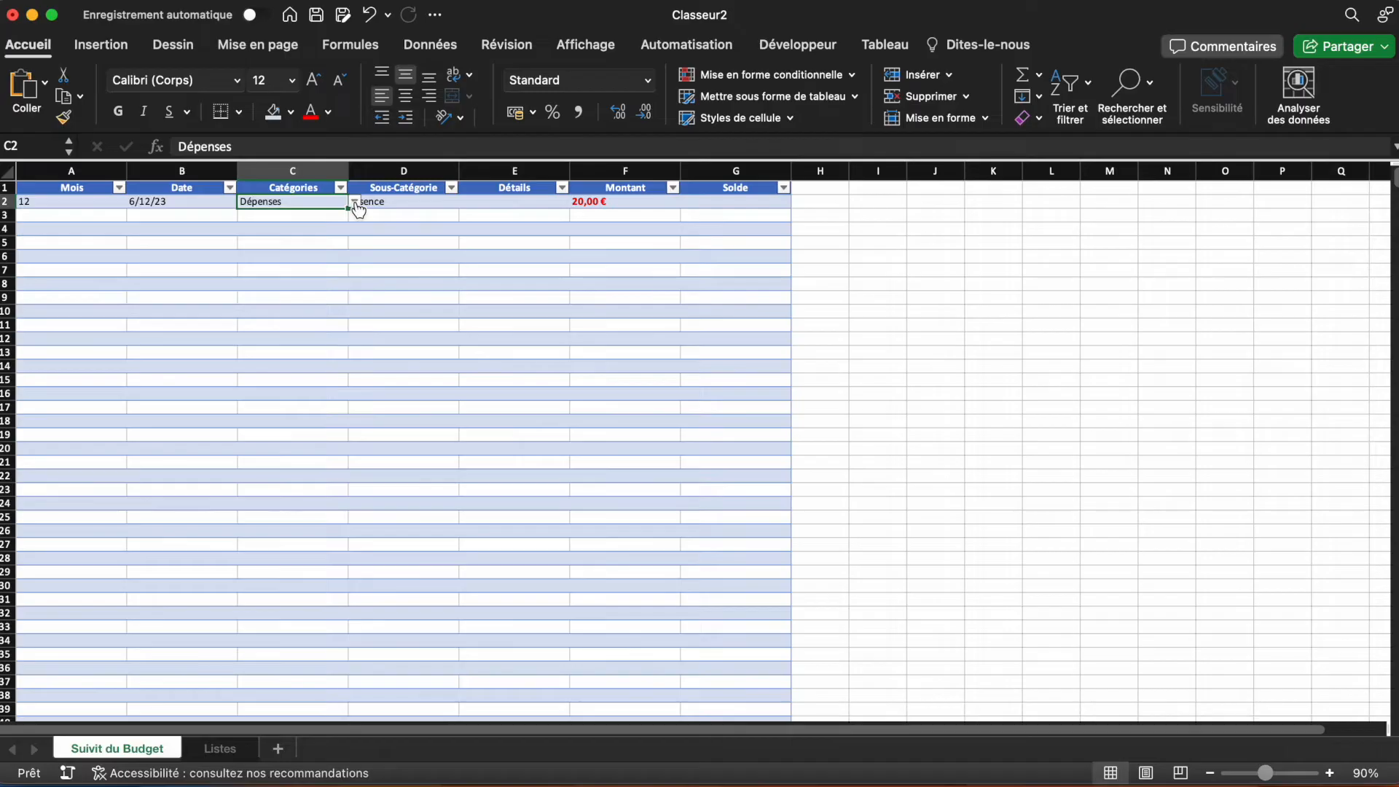
click(355, 204)
click(307, 217)
Step: Replace the Essence sub-category in D2 with one from the revenue list
click(408, 205)
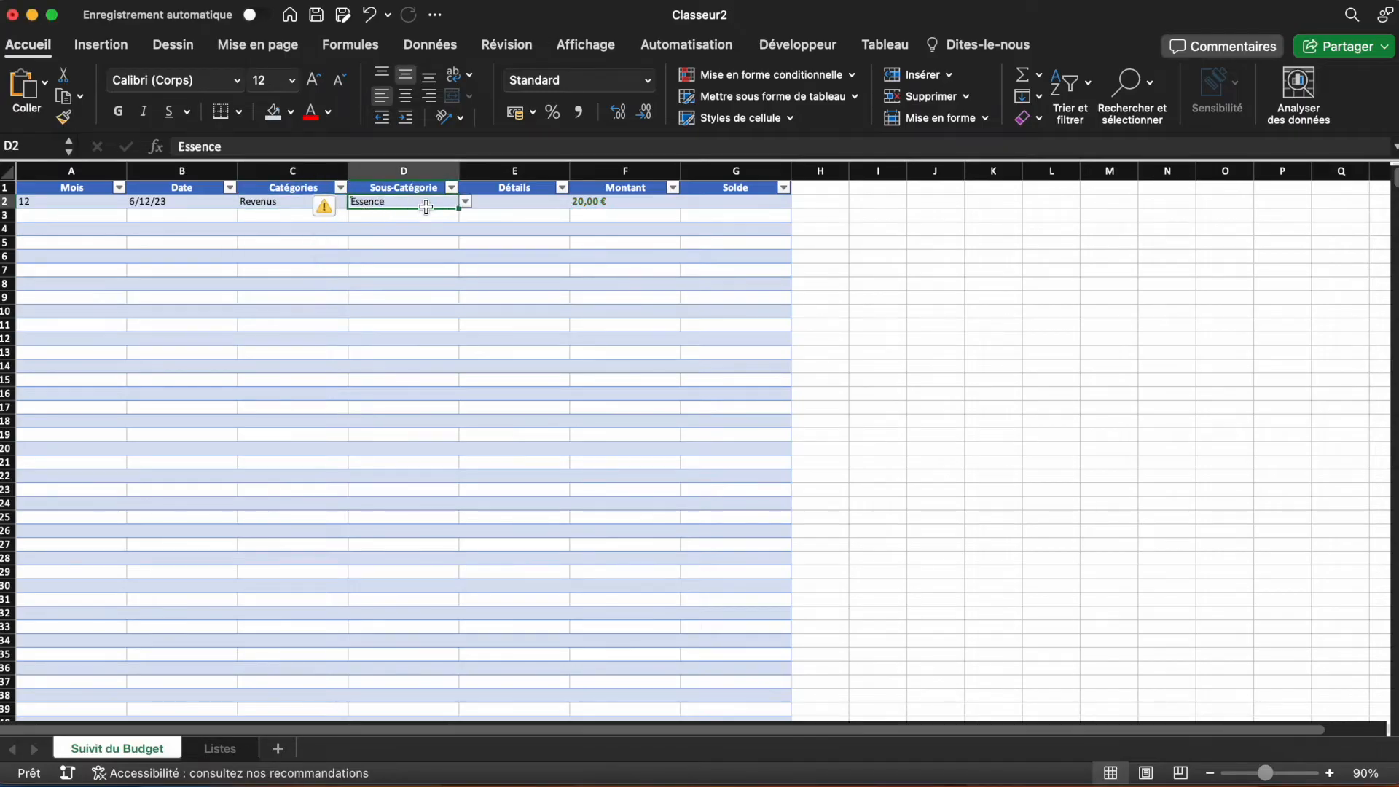
click(469, 208)
click(391, 239)
click(562, 340)
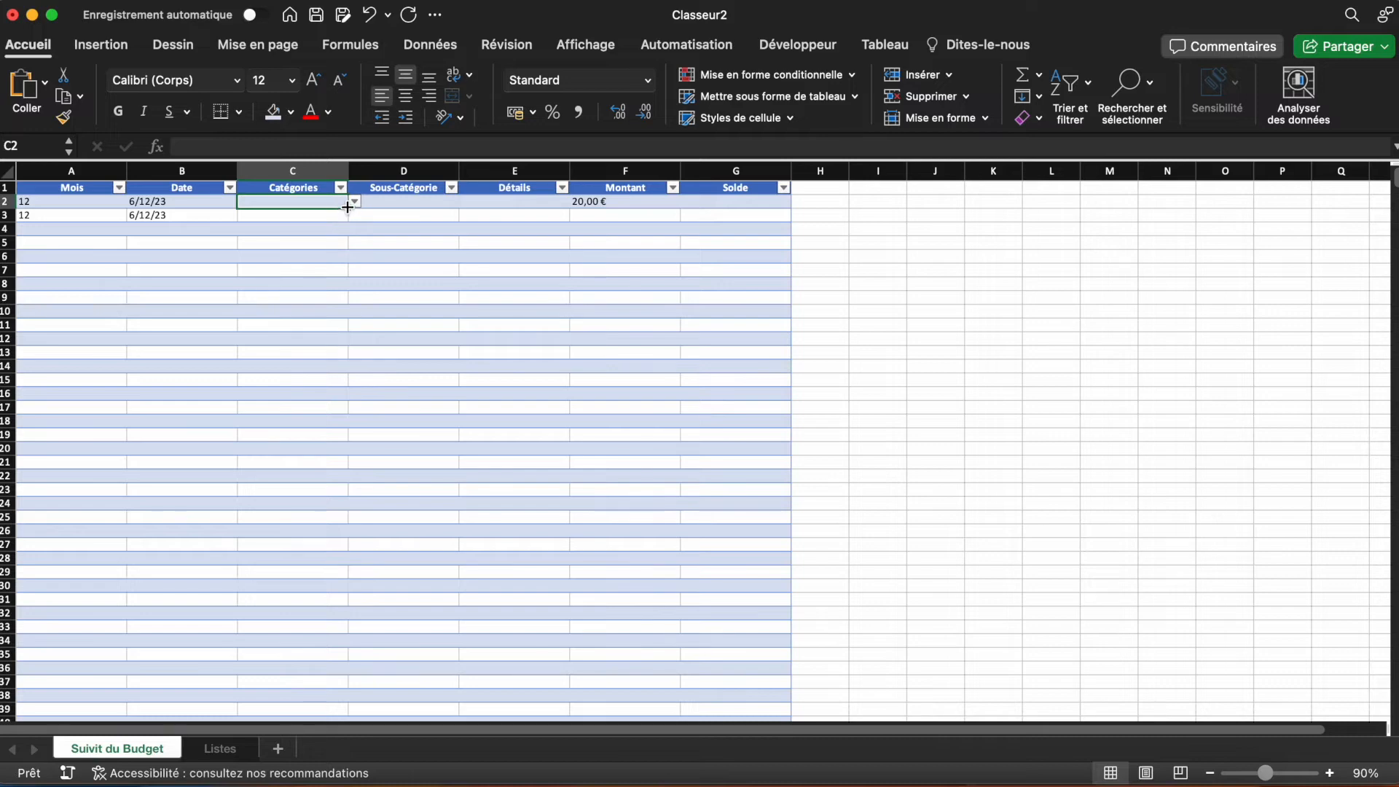
Step: Copy the empty drop-down cells C2 and D2 down the Catégories and Sous-Catégorie columns to row 39
drag(348, 208, 325, 712)
click(343, 260)
click(377, 203)
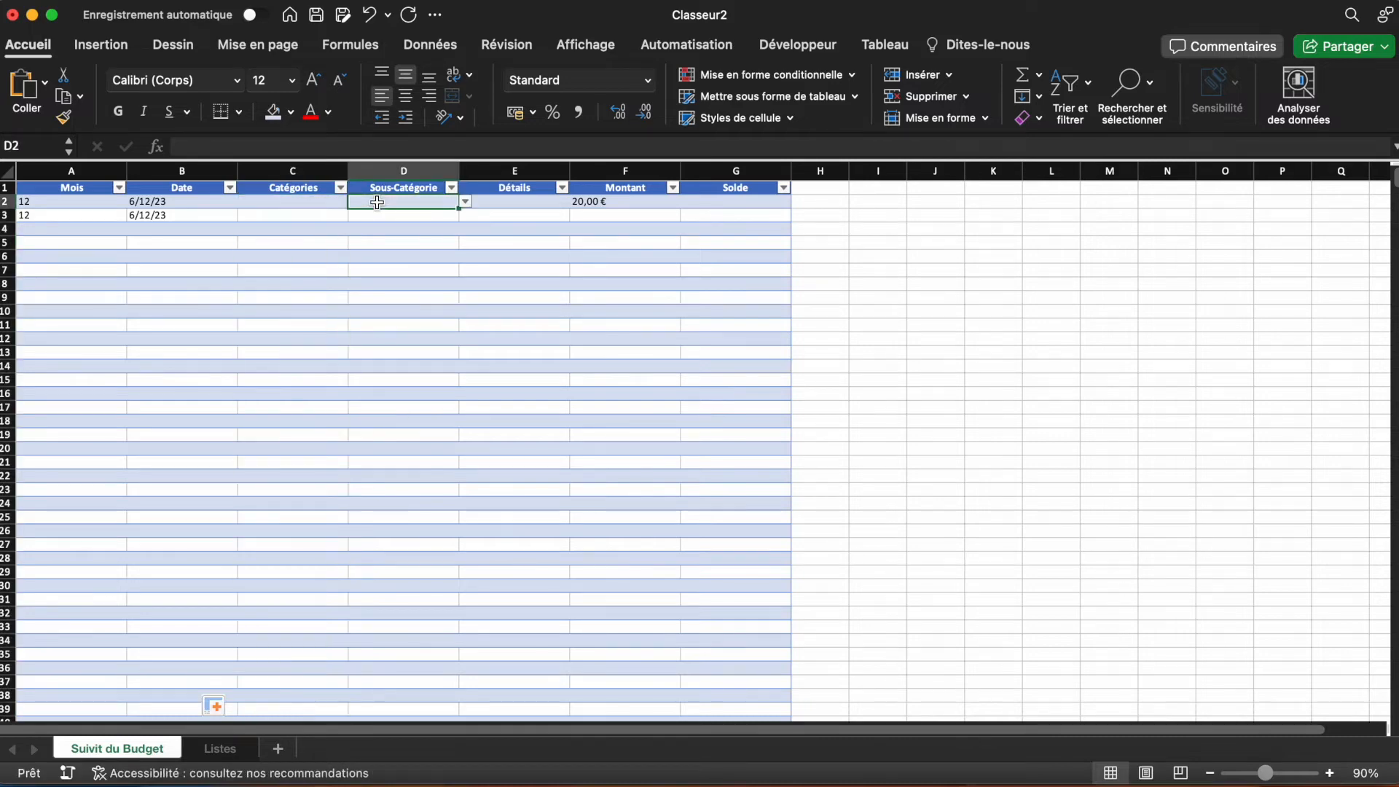
drag(459, 208, 459, 716)
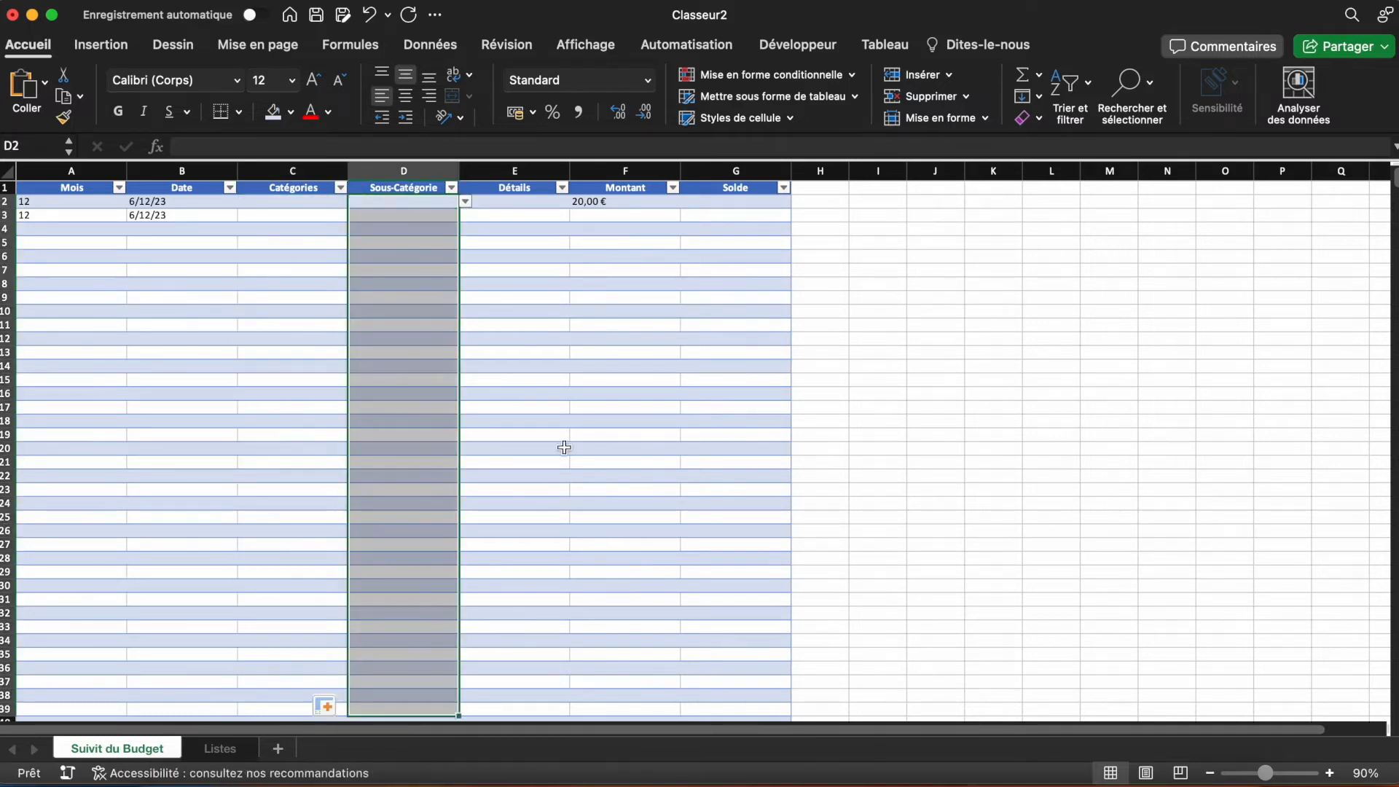
click(625, 434)
Step: Set row 2's category to Revenus and its sub-category to Salaire 1
click(293, 204)
click(355, 202)
click(299, 220)
click(391, 206)
click(463, 202)
click(394, 217)
Step: Set row 3's category to Dépenses and its sub-category to Loyer
click(316, 217)
click(354, 215)
click(305, 255)
click(422, 217)
click(465, 216)
click(387, 231)
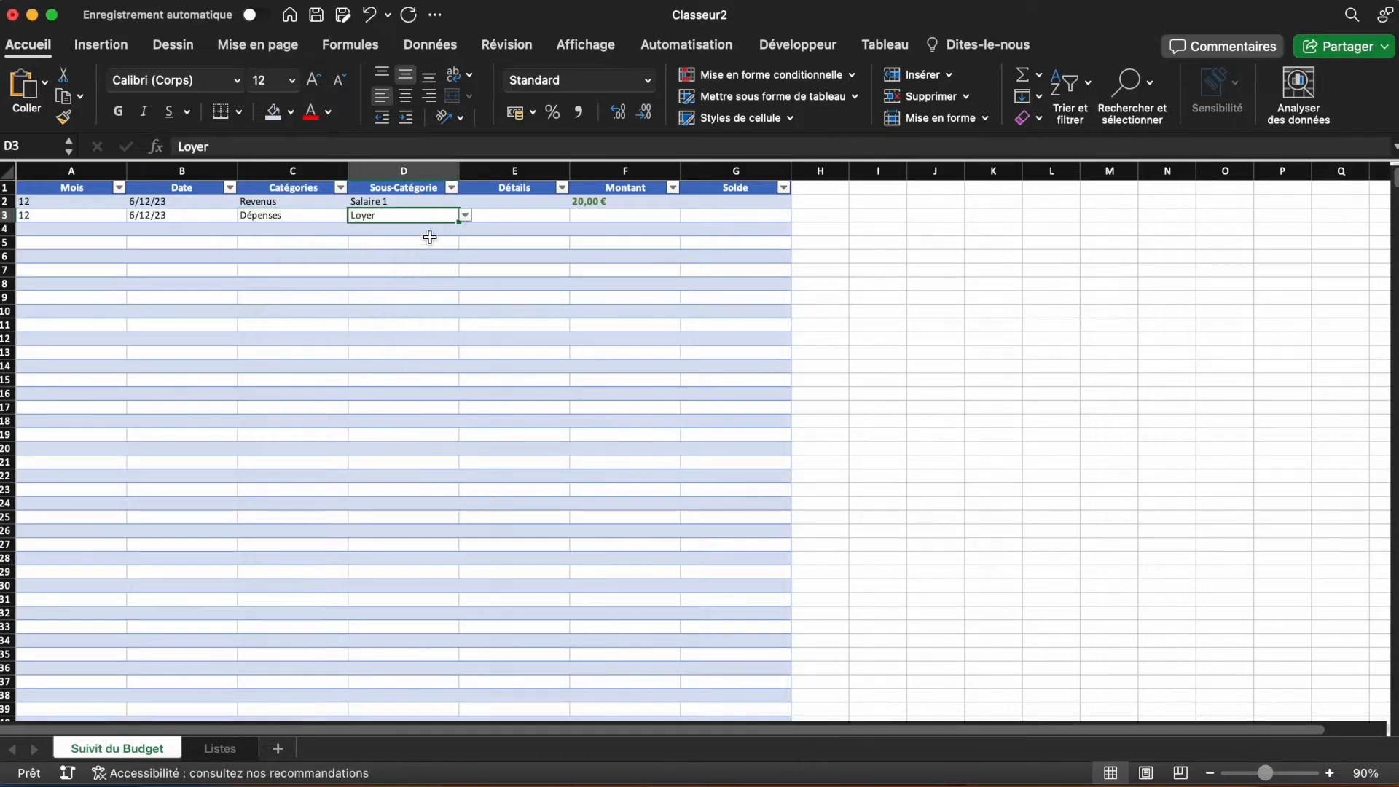
Step: Clear the Montant in F2 and fill the cell's formatting down to F33
click(678, 205)
key(Delete)
drag(681, 205, 681, 633)
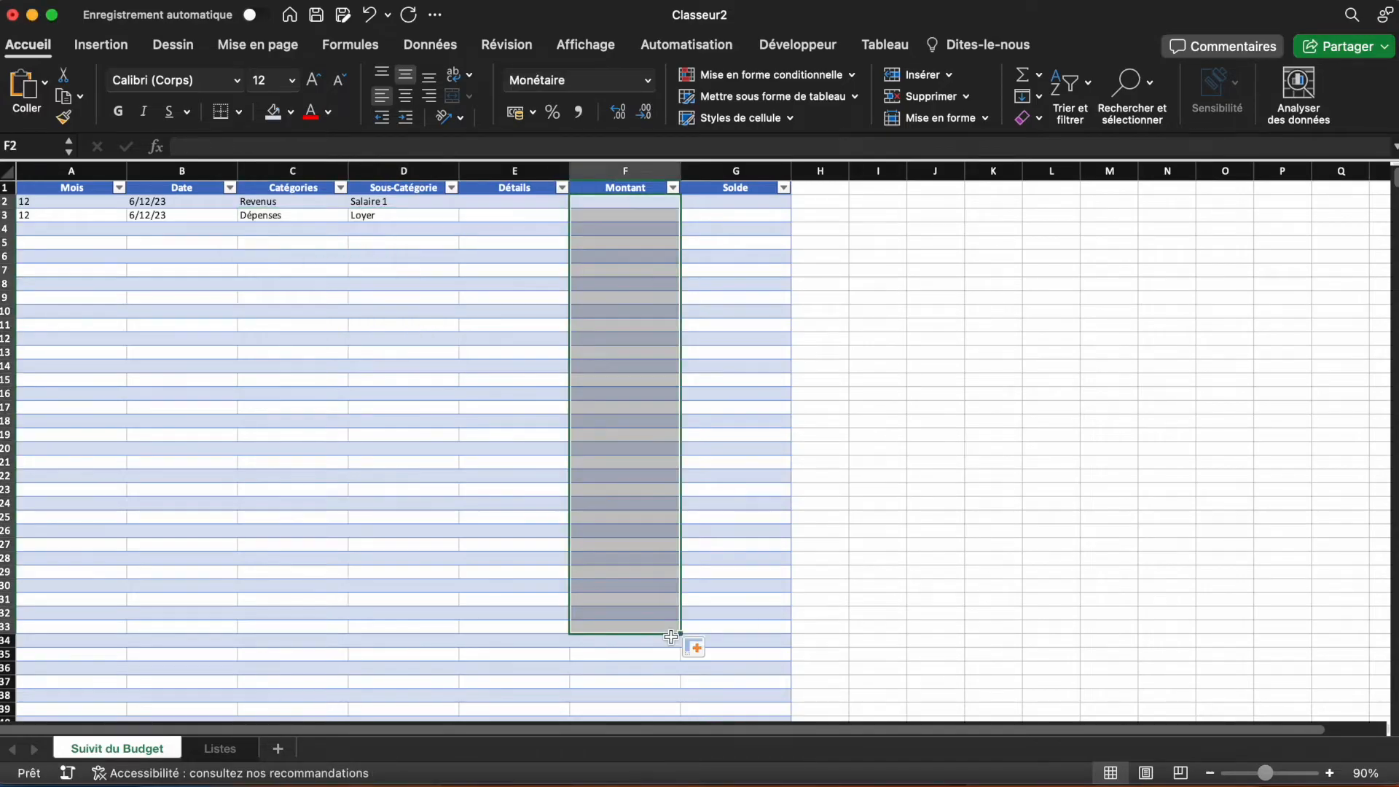
click(641, 202)
text(750)
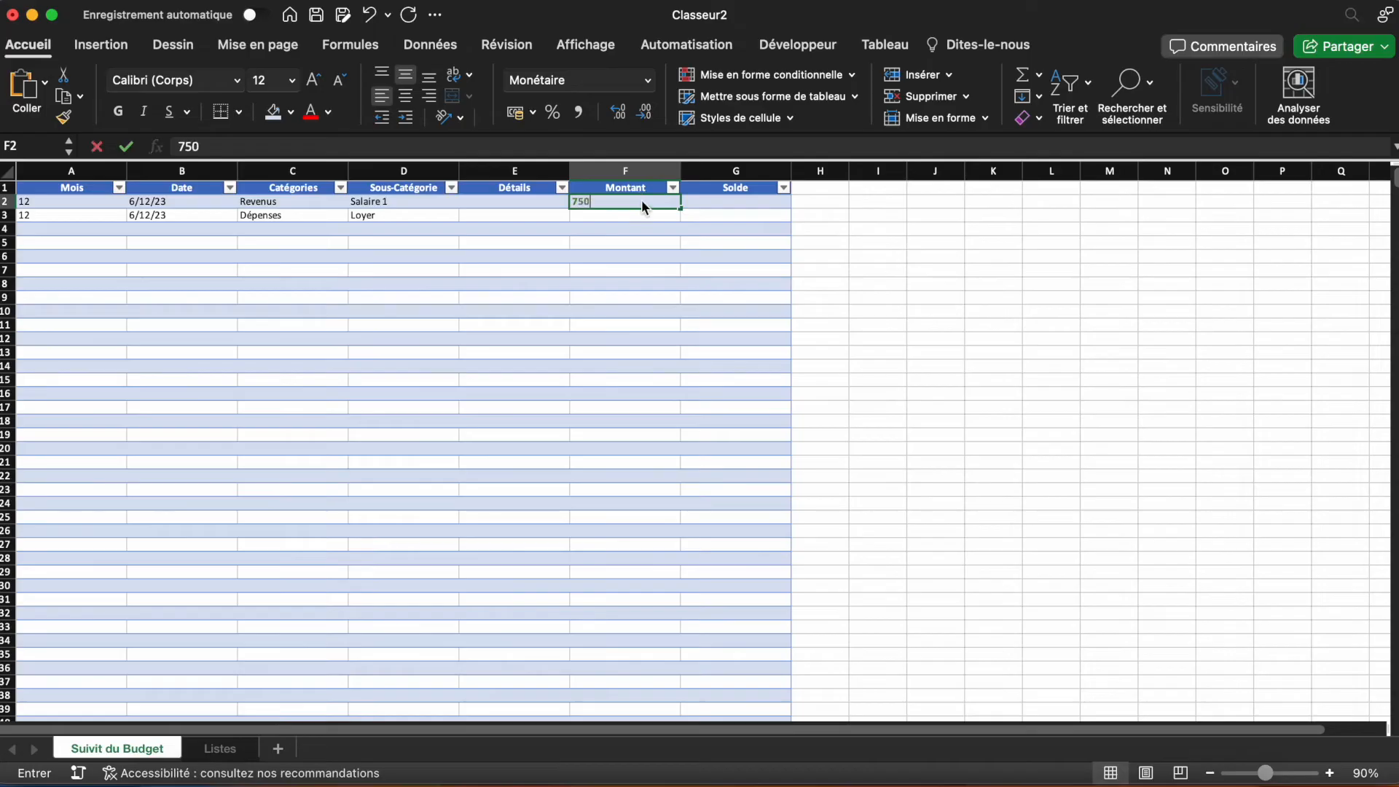
key(Return)
Step: Enter 1800 as the Montant for Salaire 1 in F2 and 750 for Loyer in F3
click(641, 201)
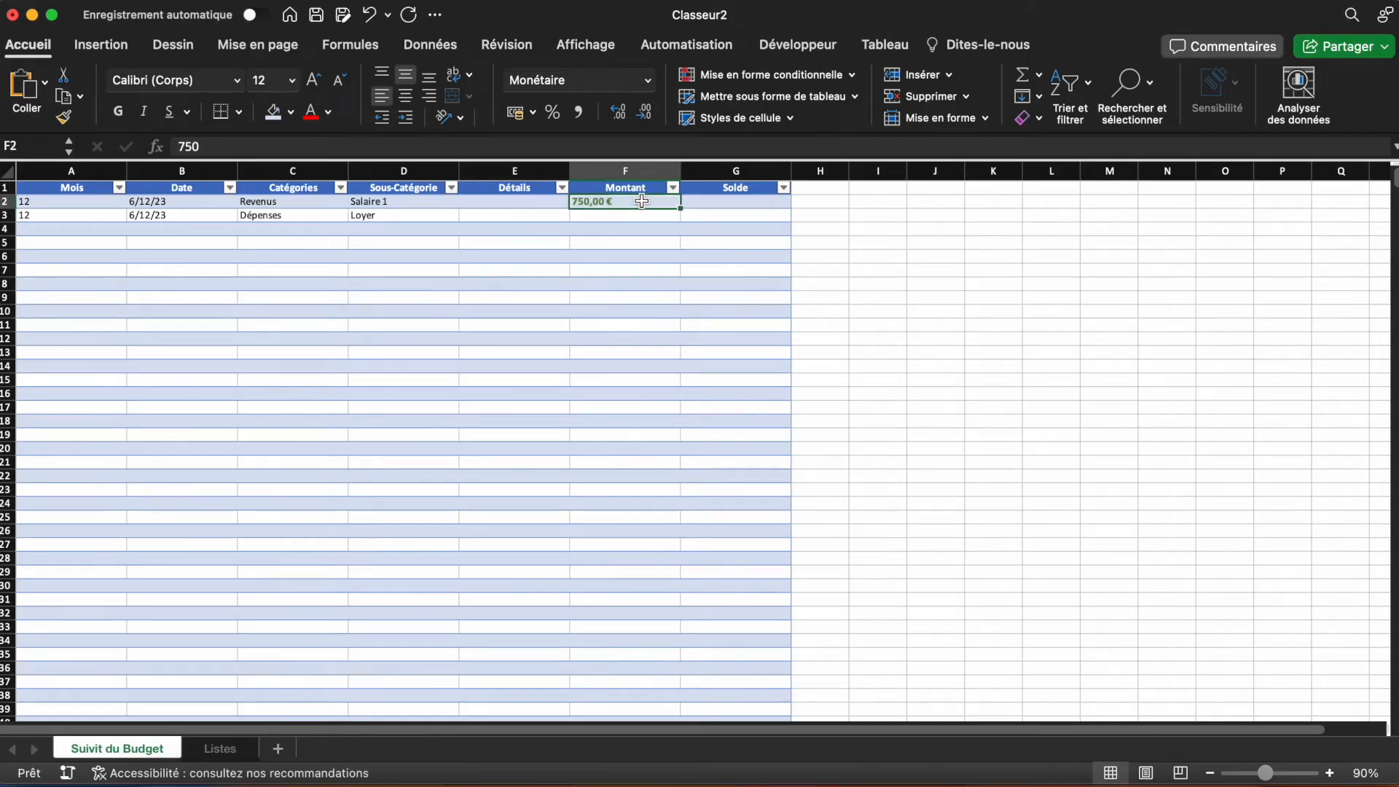
key(Delete)
text(1800)
key(Return)
text(750)
key(Return)
click(660, 322)
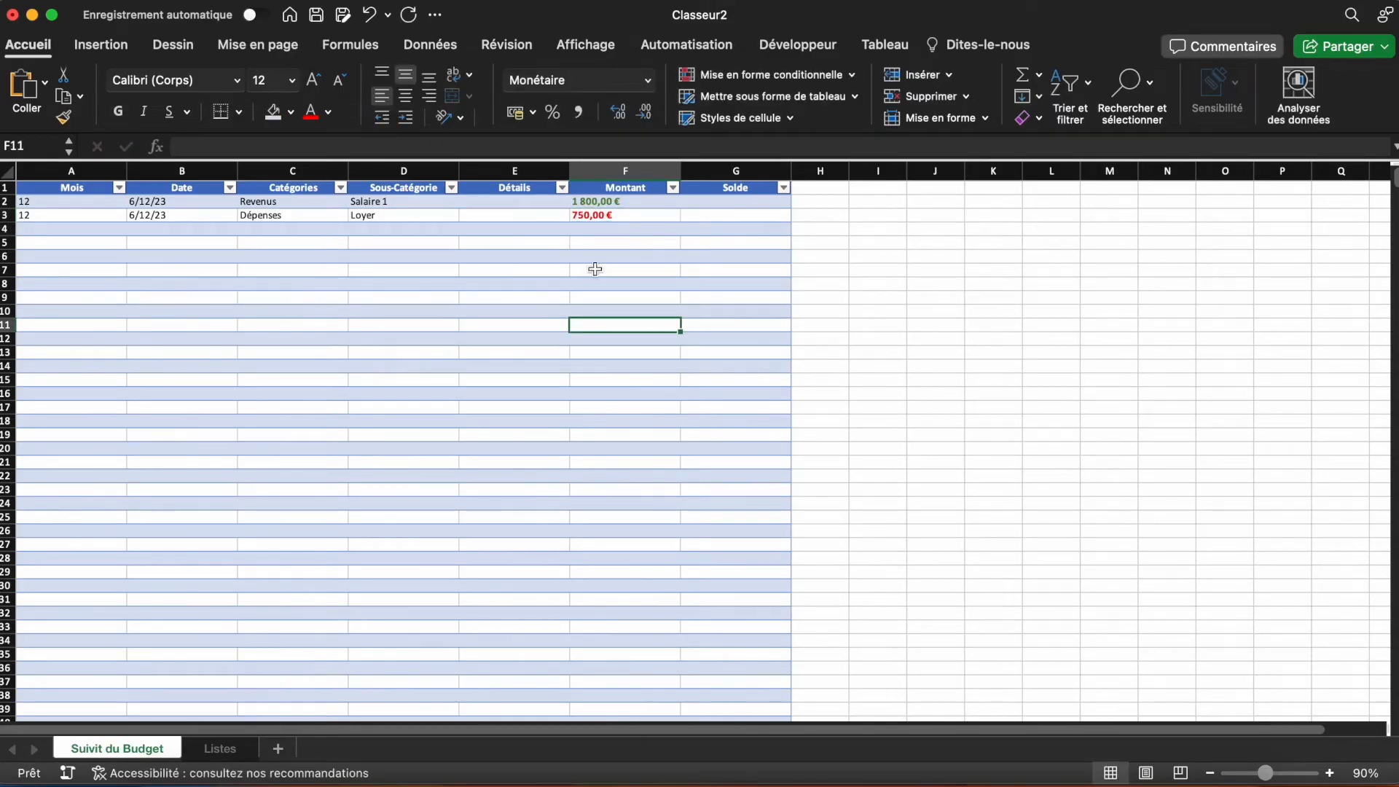
Step: Enter 1800 as the starting Solde in G2
click(734, 205)
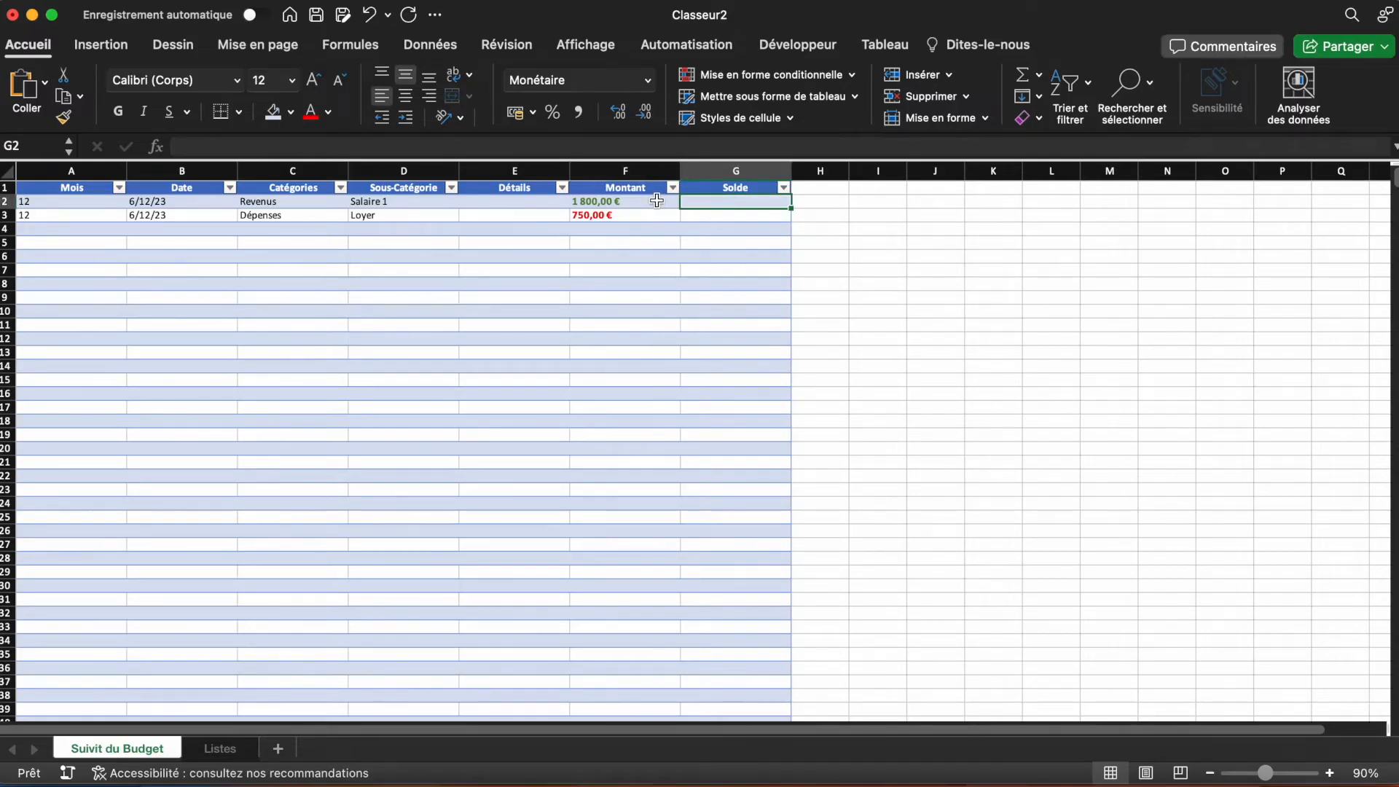
text(1800)
key(Return)
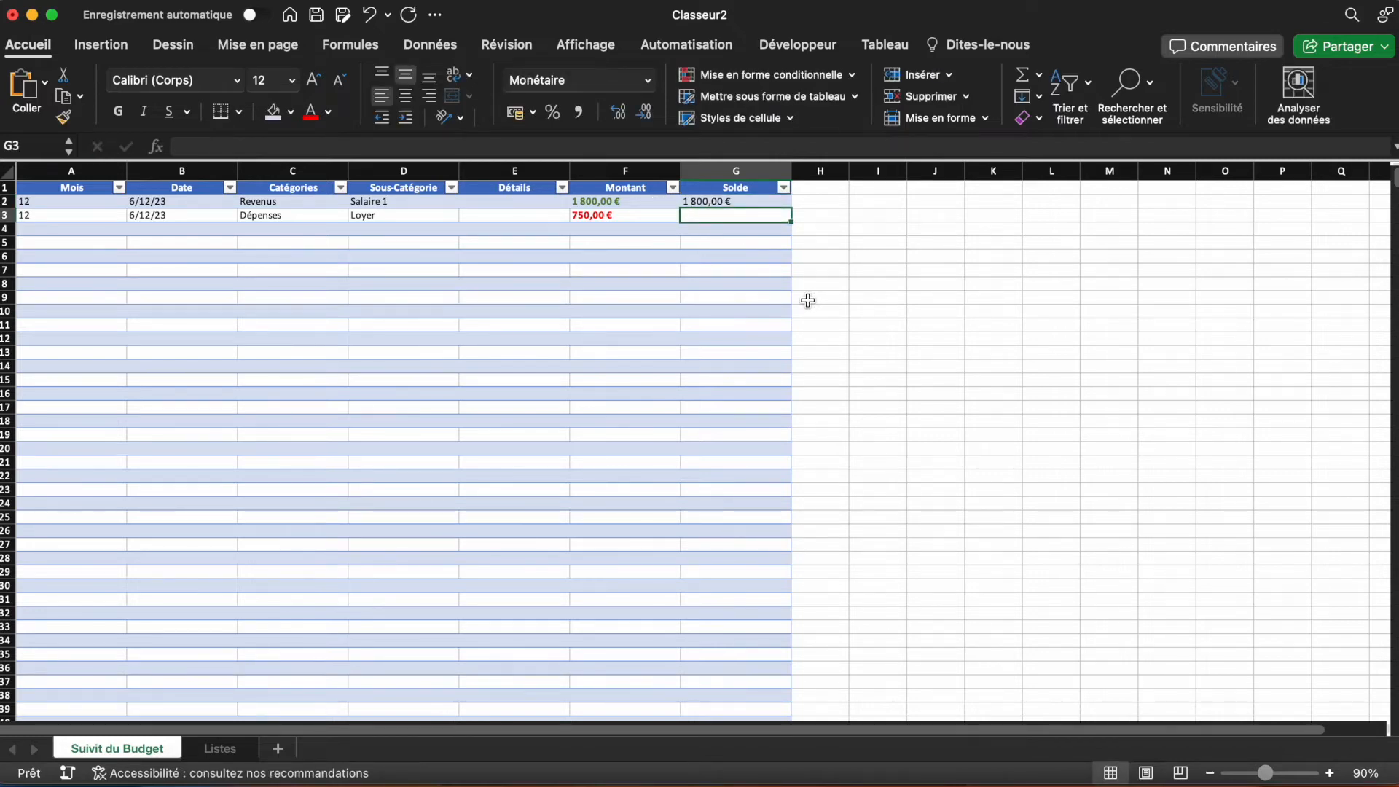
text(=SI()
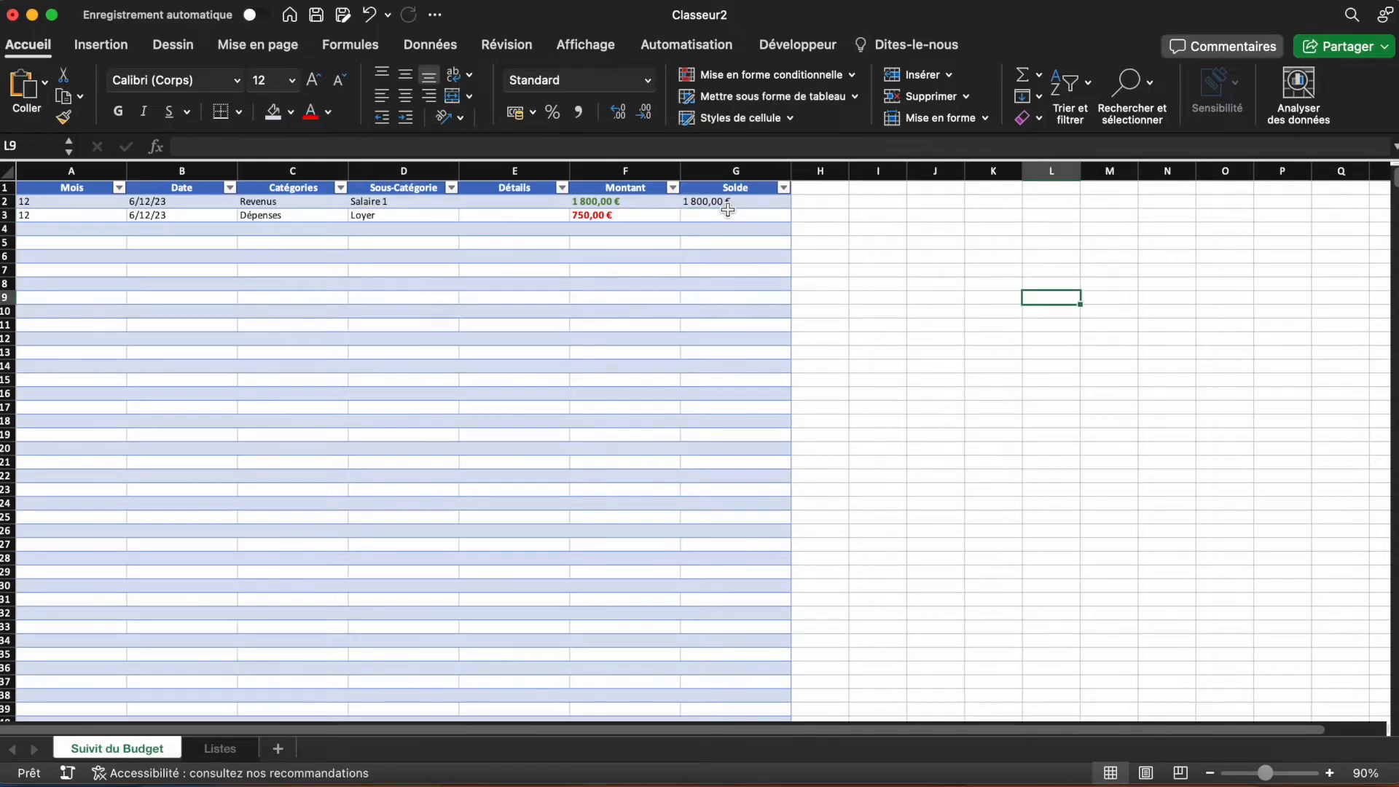
click(634, 218)
text(=)
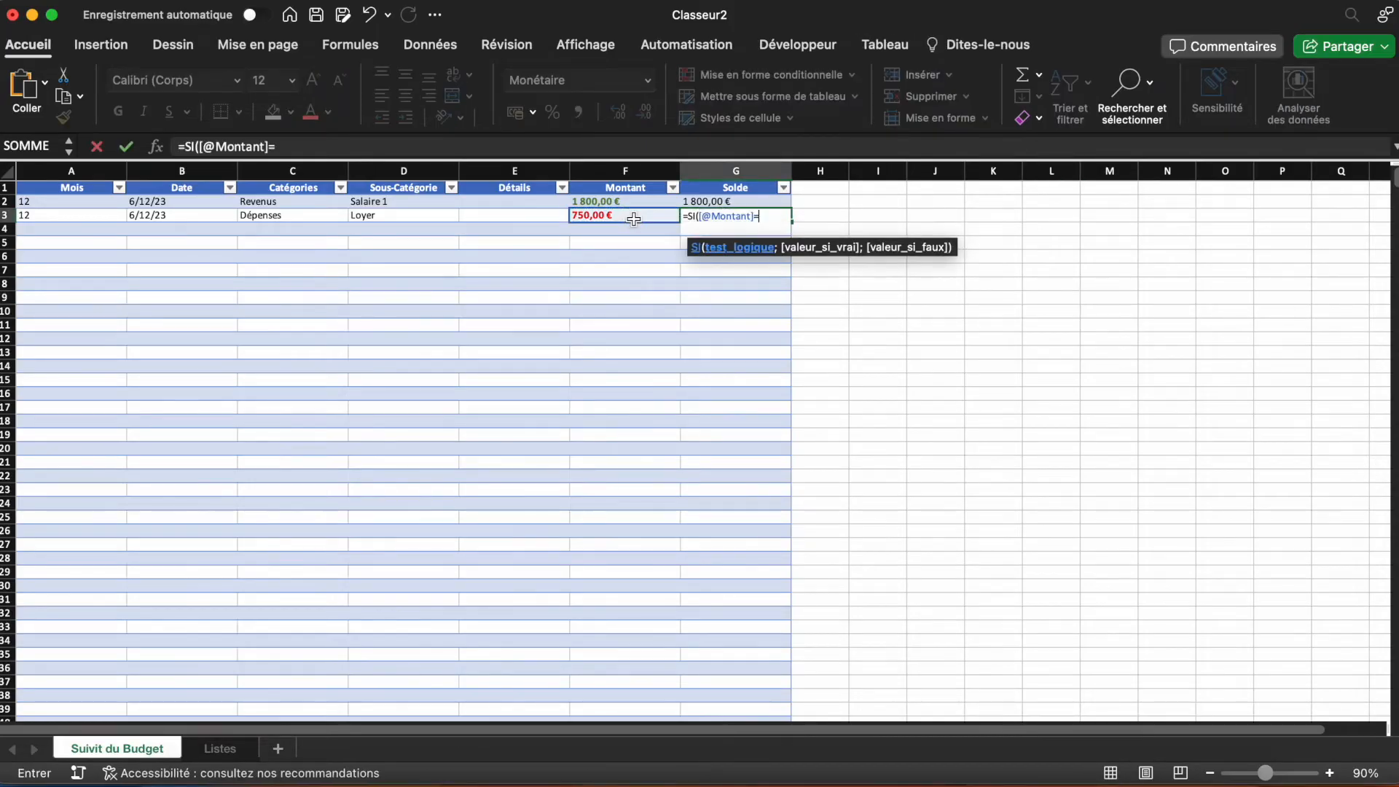
text("";"";)
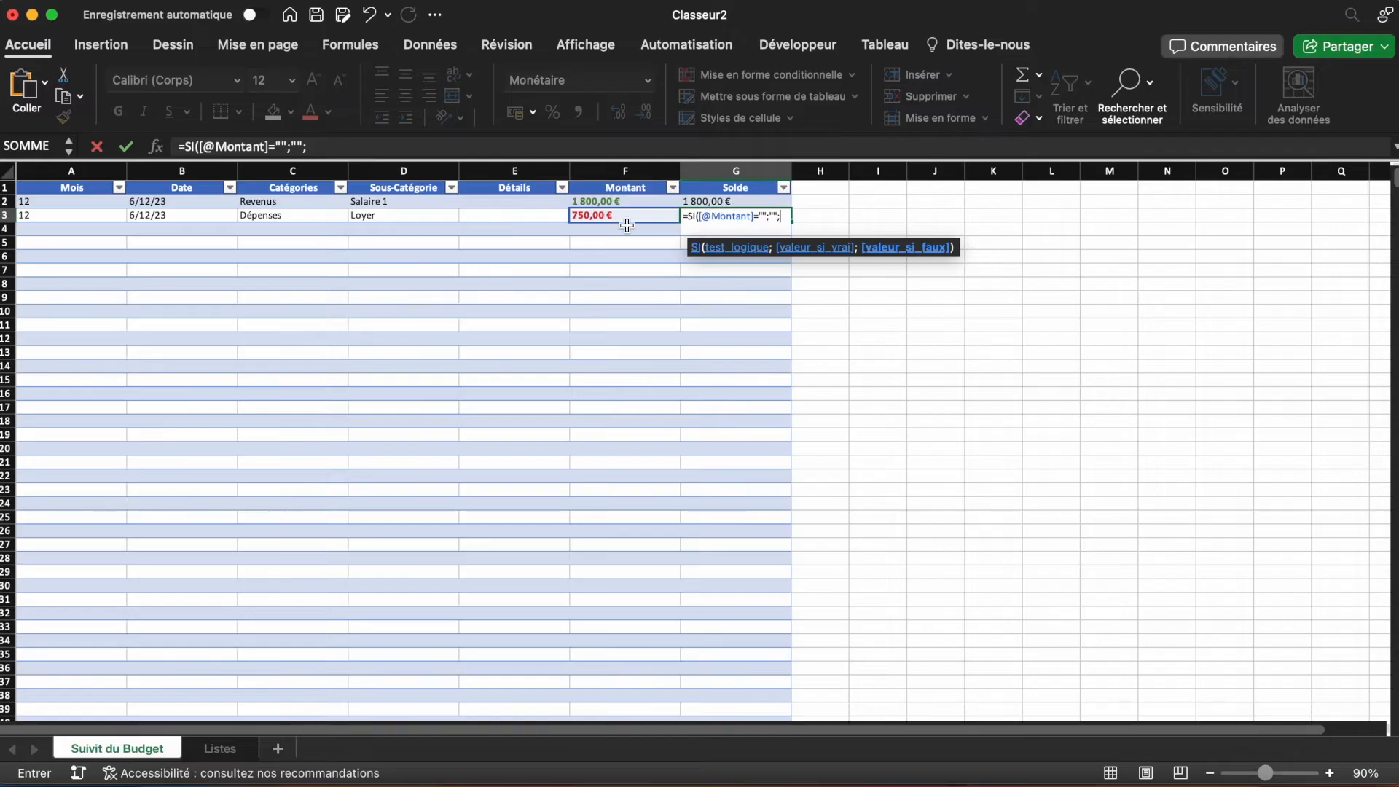
text(SI()
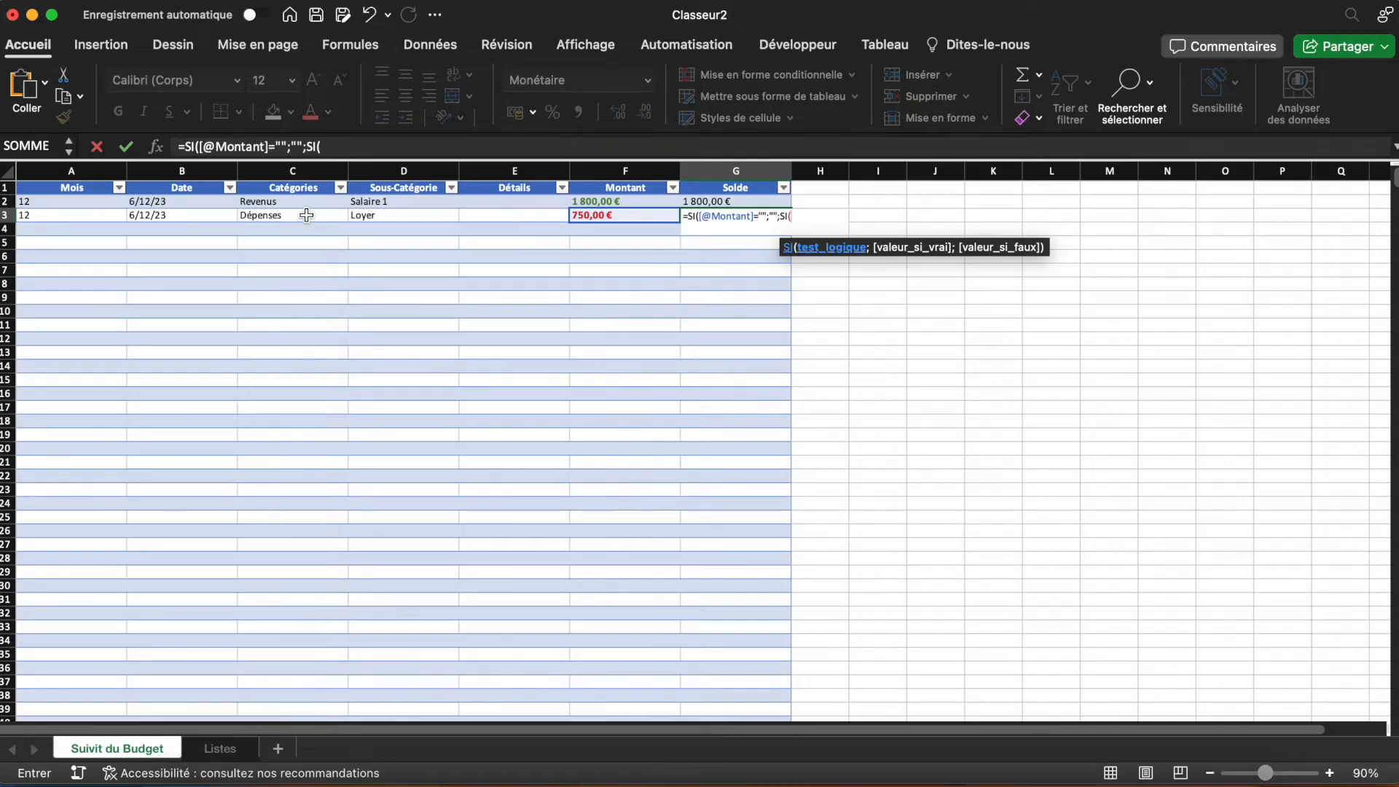
click(307, 215)
text(="Dépenses";)
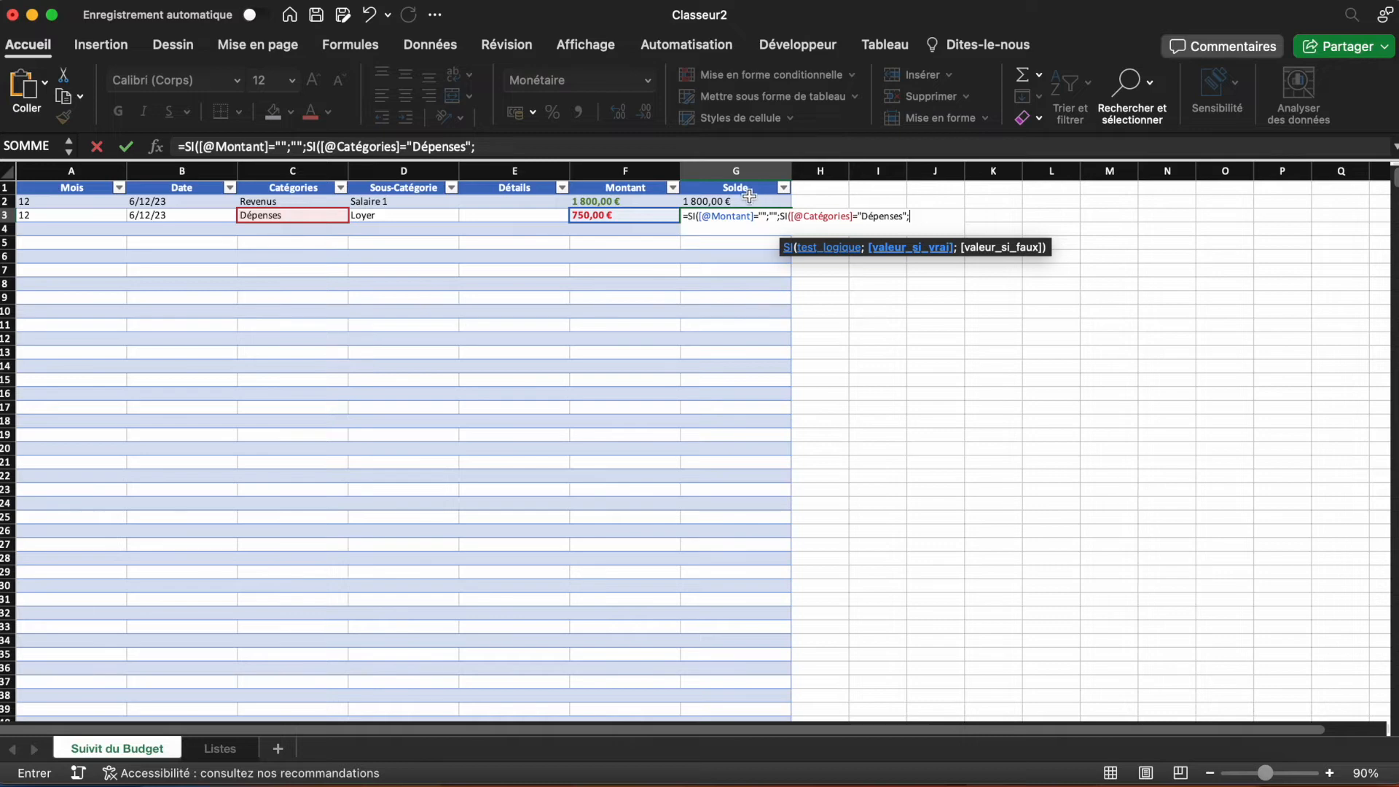
click(750, 196)
text(-)
click(644, 217)
text(;)
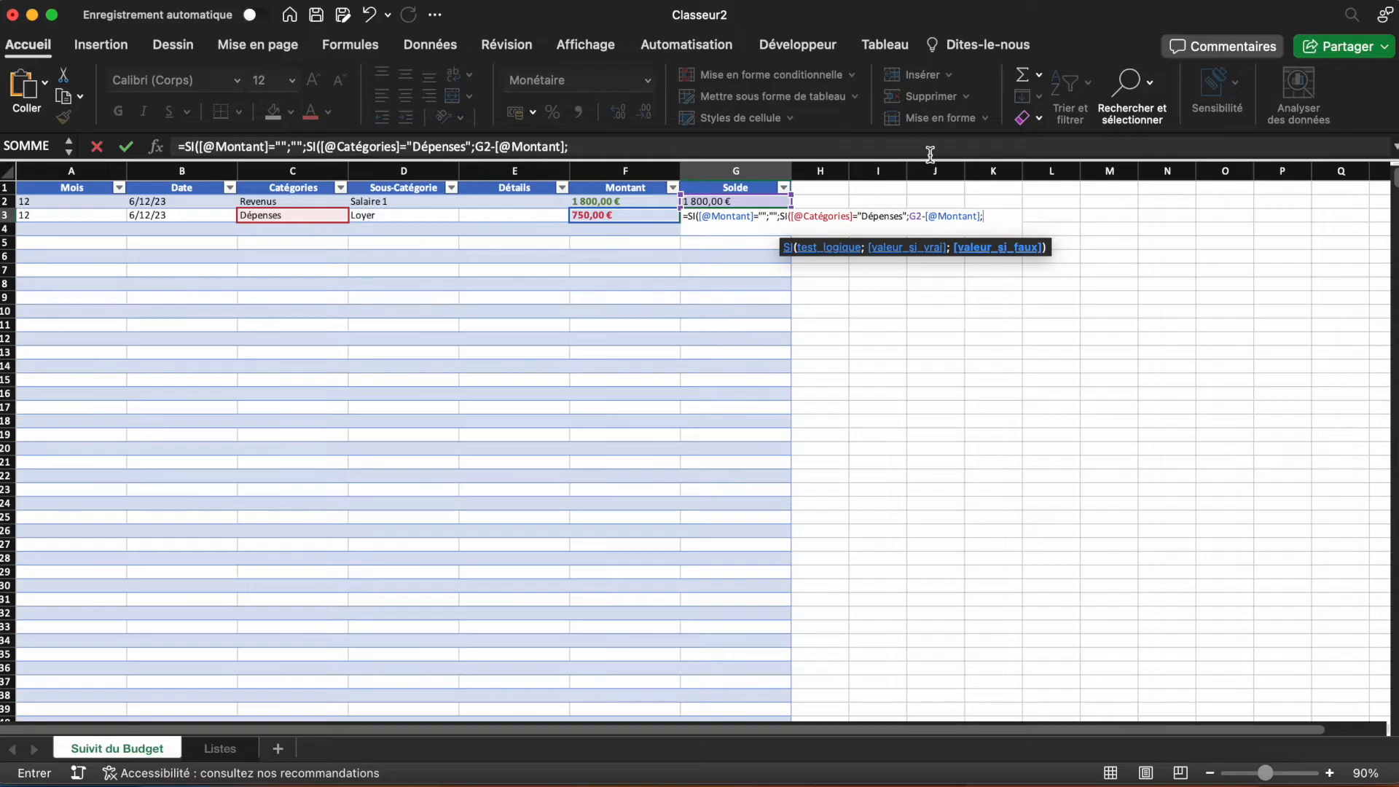
click(756, 202)
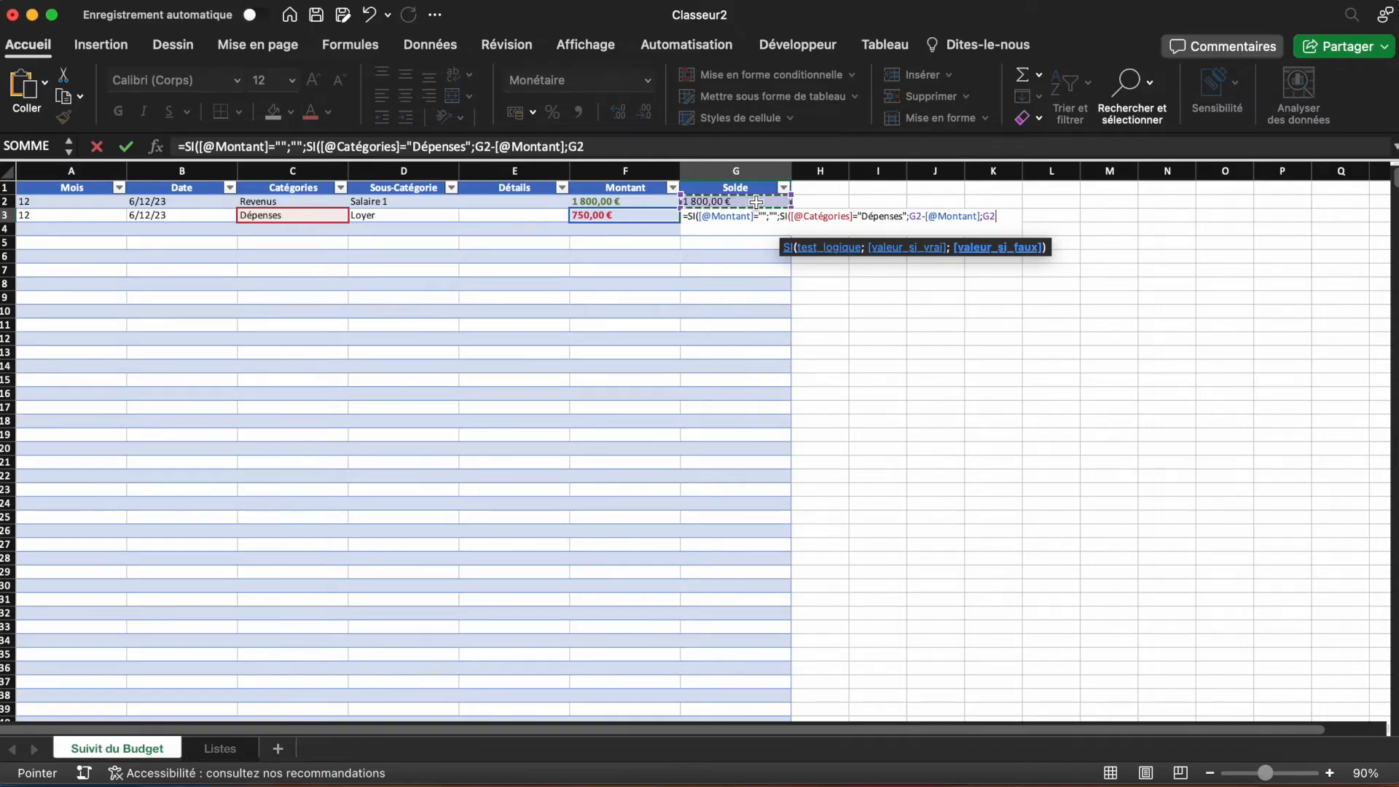
text(+)
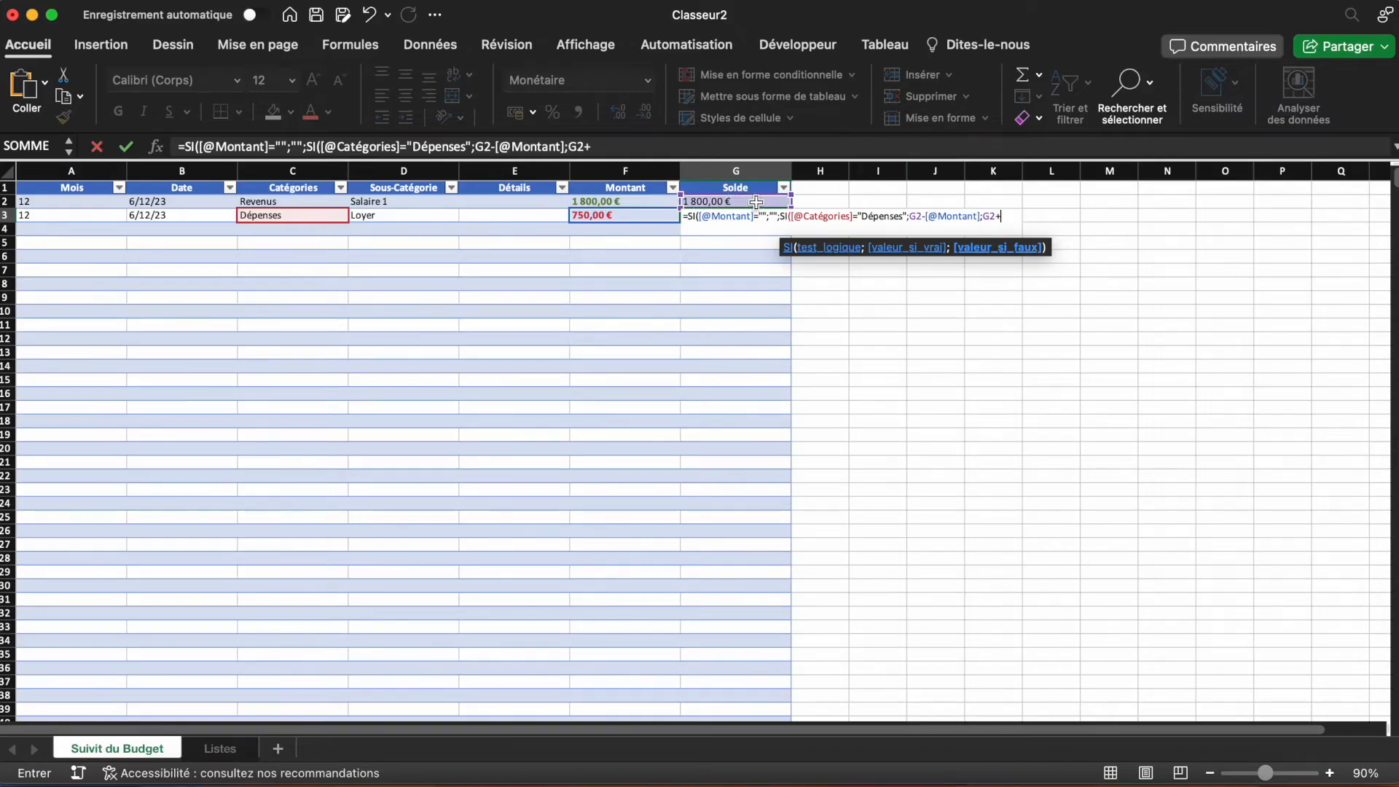
click(633, 218)
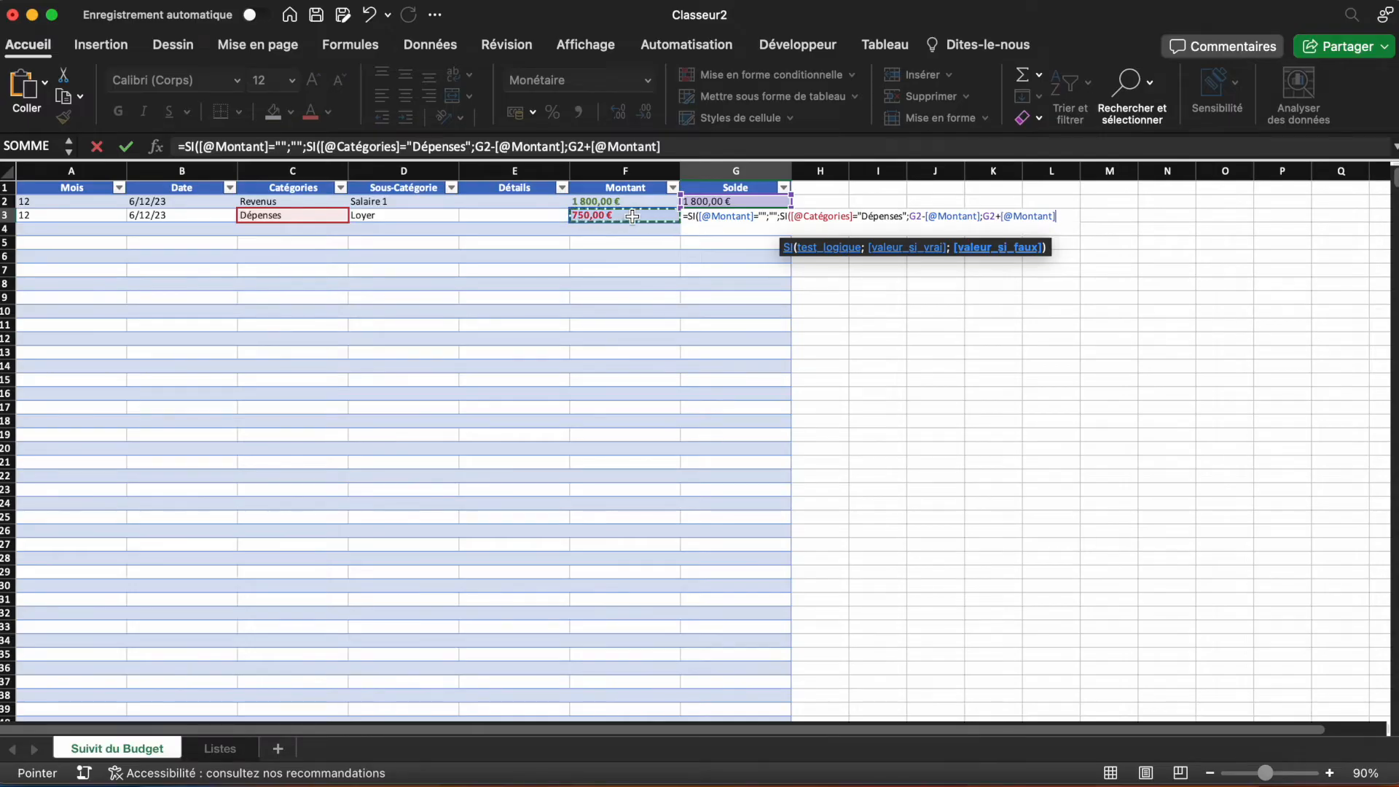
key(Return)
click(756, 306)
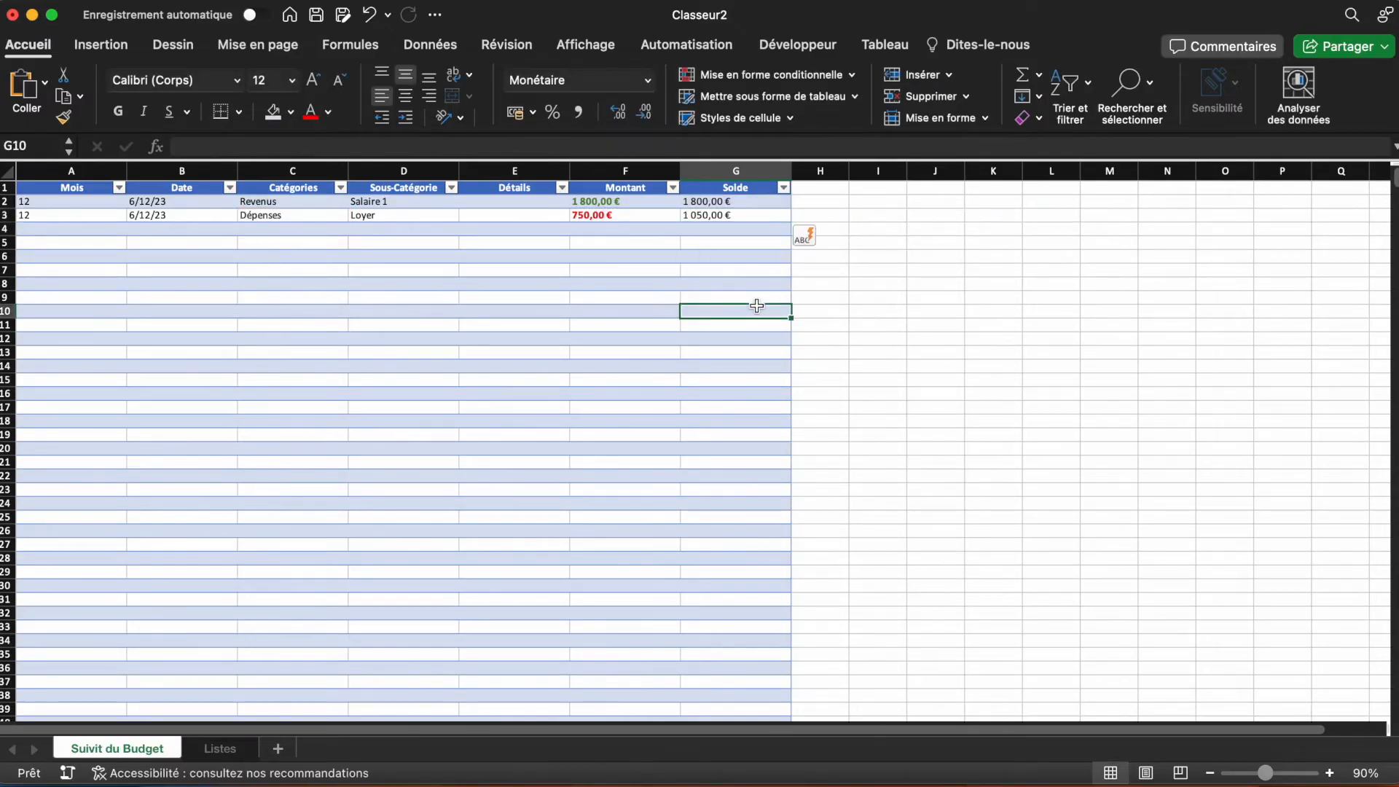
click(702, 217)
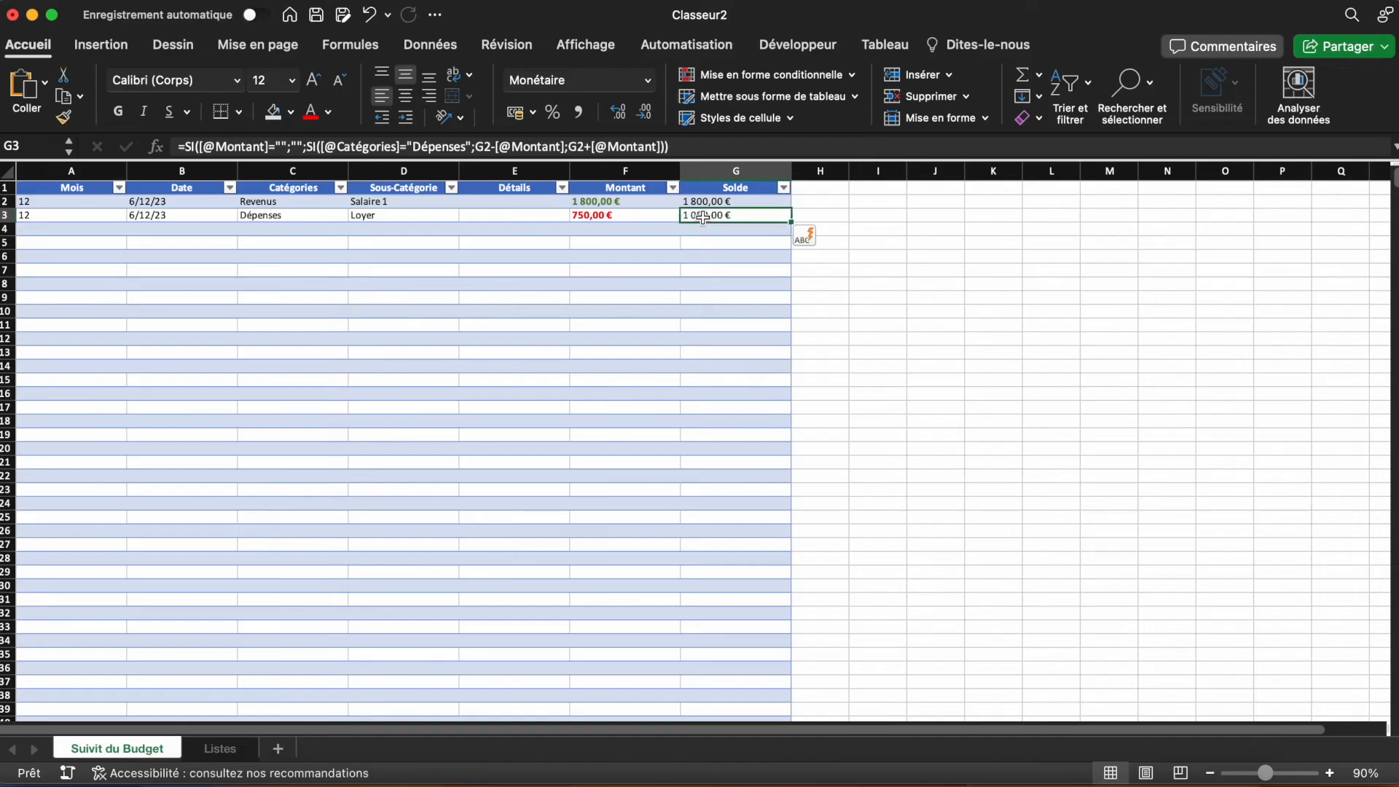
click(626, 217)
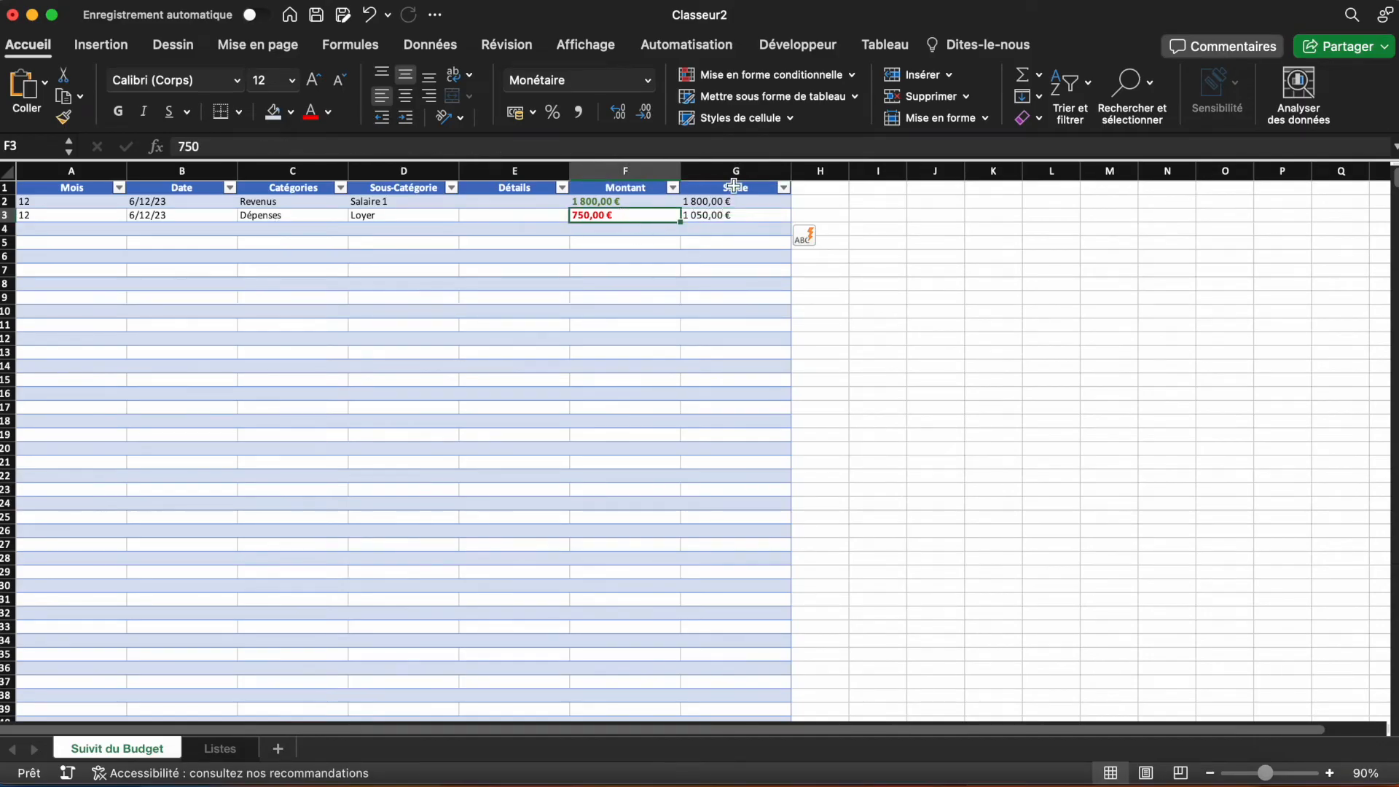
Step: Add a transaction in row 4 dated 07/12/23 with category Revenus, sub-category Salaire 2 and Montant 2 000
click(212, 231)
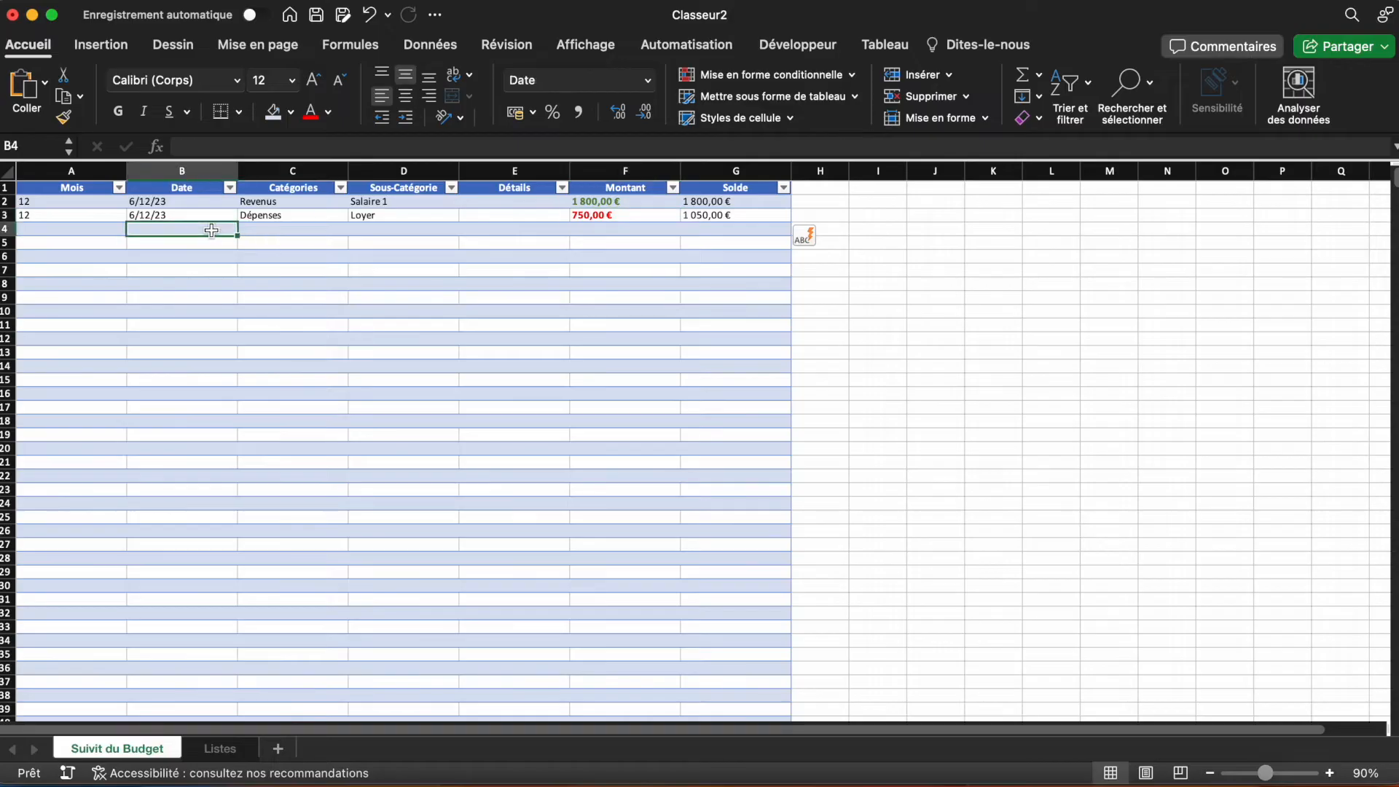
text(07/12/23)
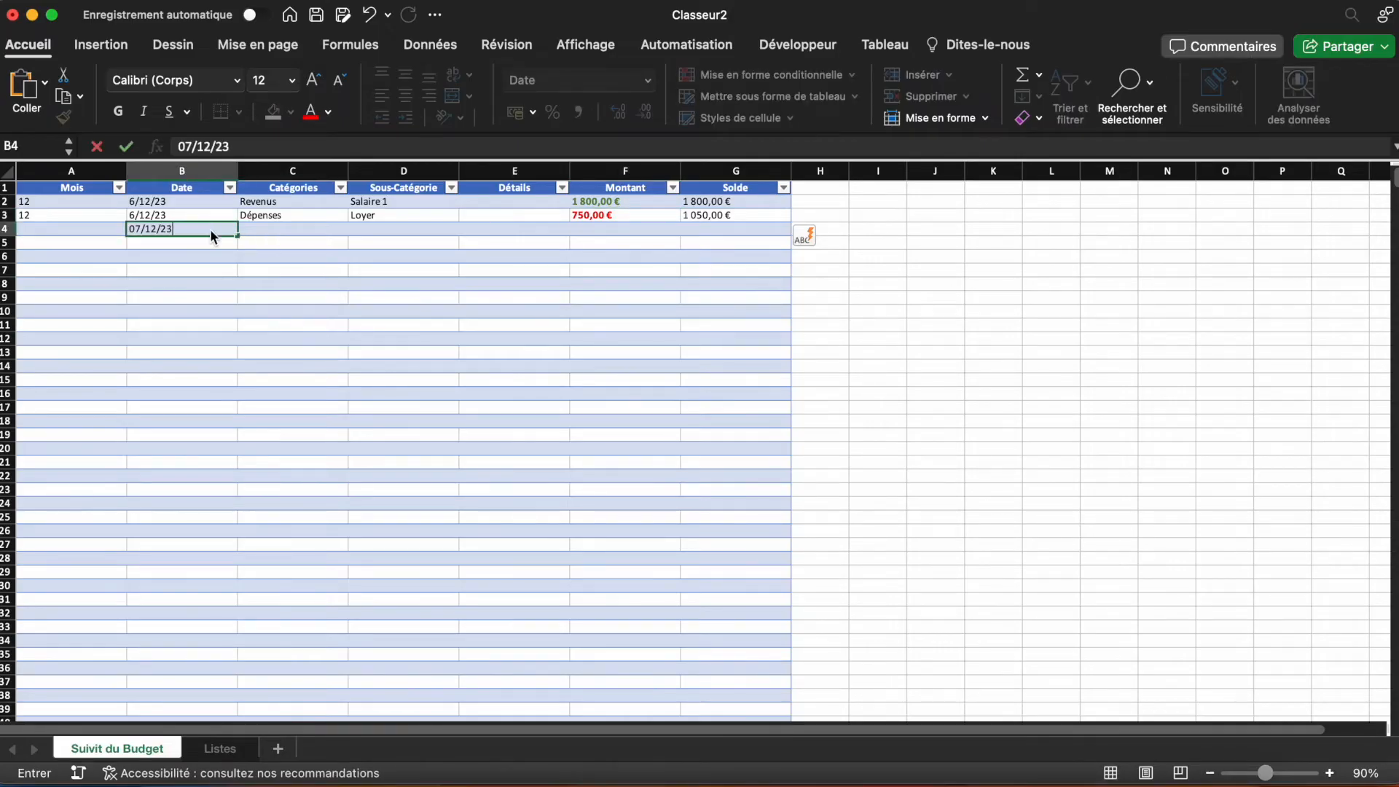
text(Salaire 2)
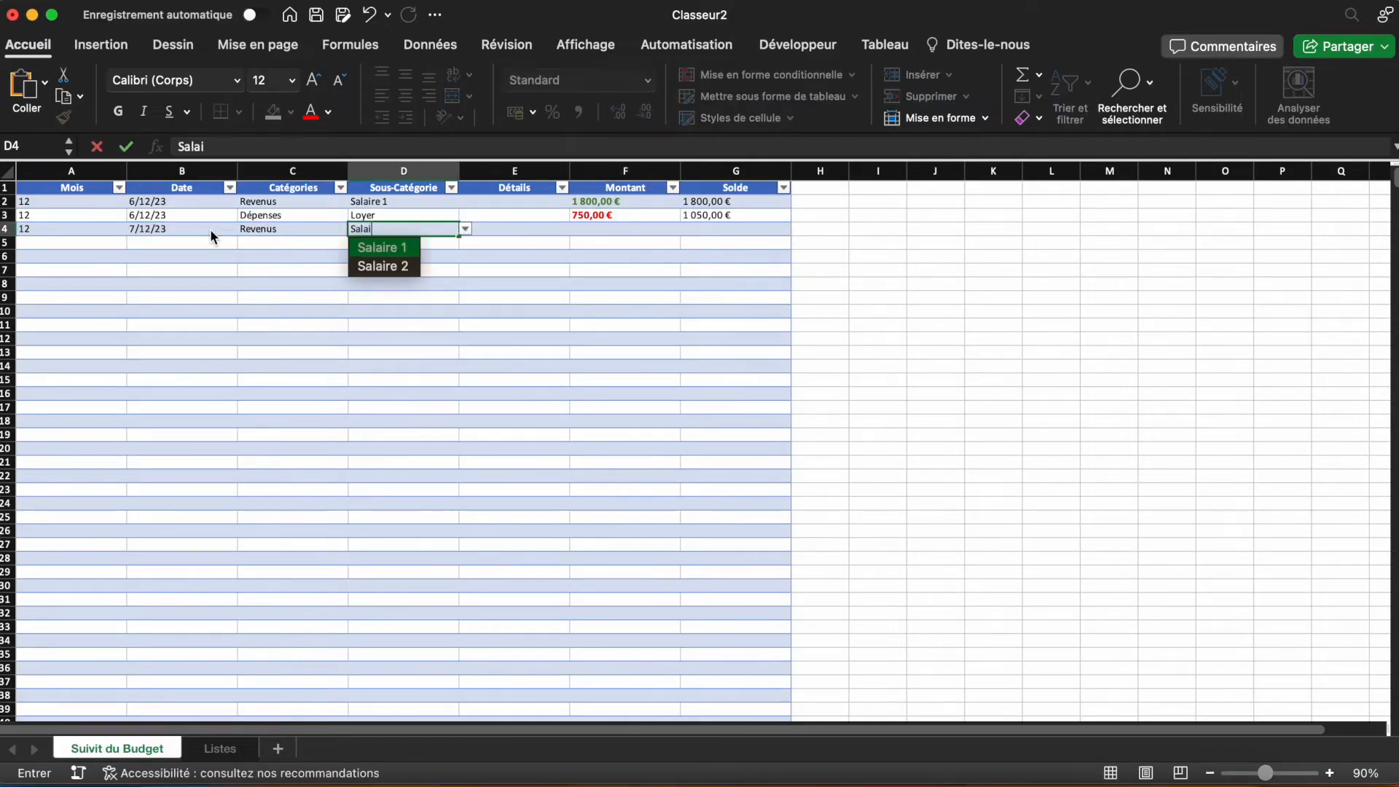
key(Down)
key(Tab)
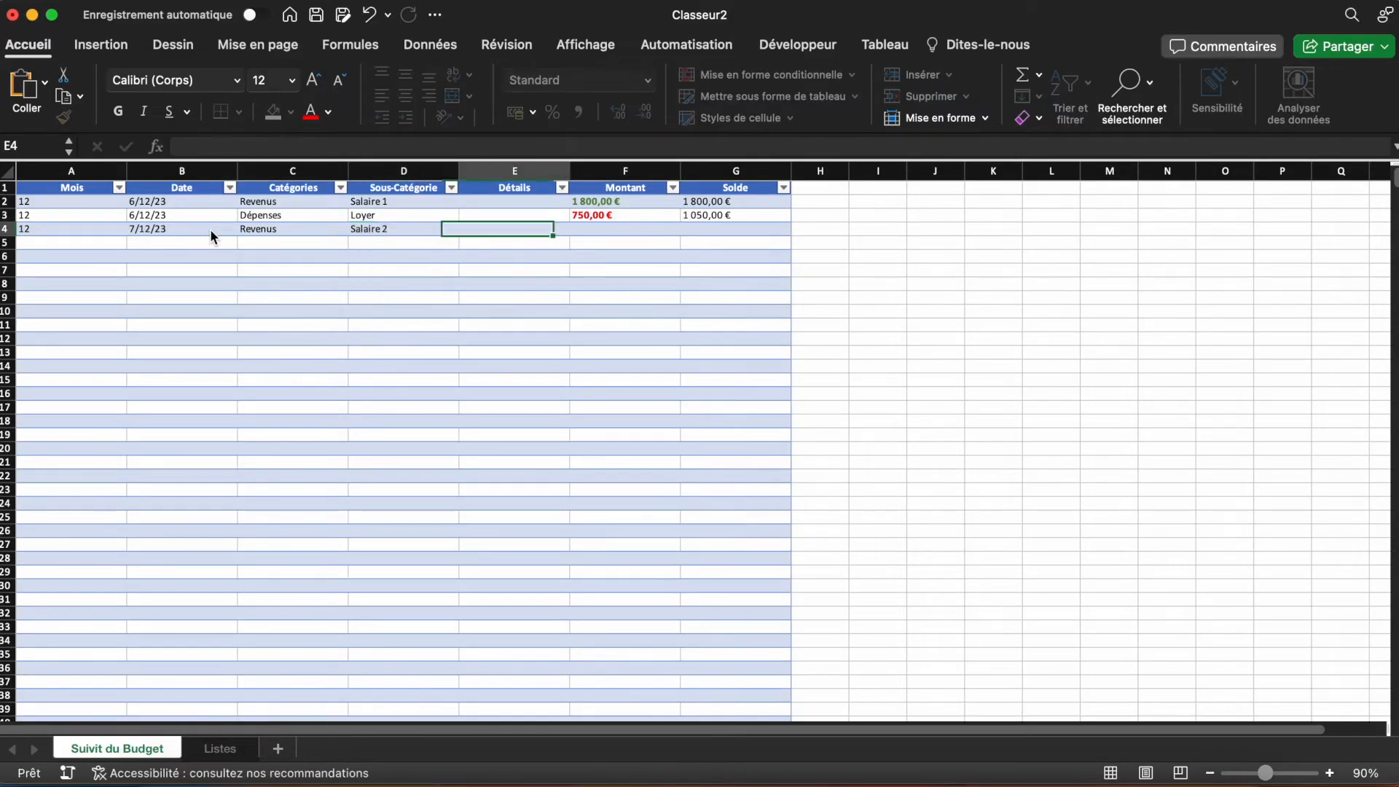
key(Tab)
text(2 000)
Step: Fill the Solde formula from G3 down to G38 and check it in row 4
click(769, 216)
drag(791, 222, 771, 706)
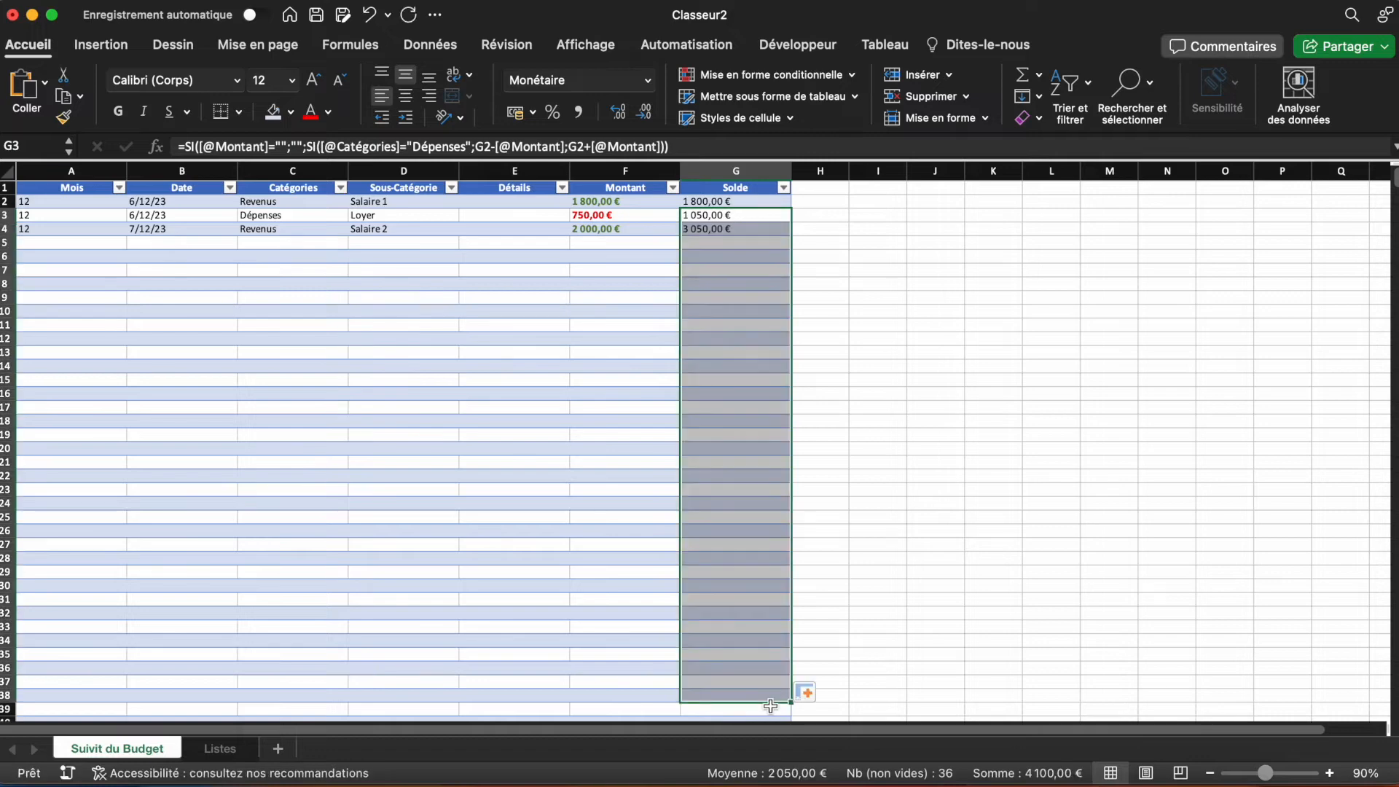
click(546, 376)
click(654, 226)
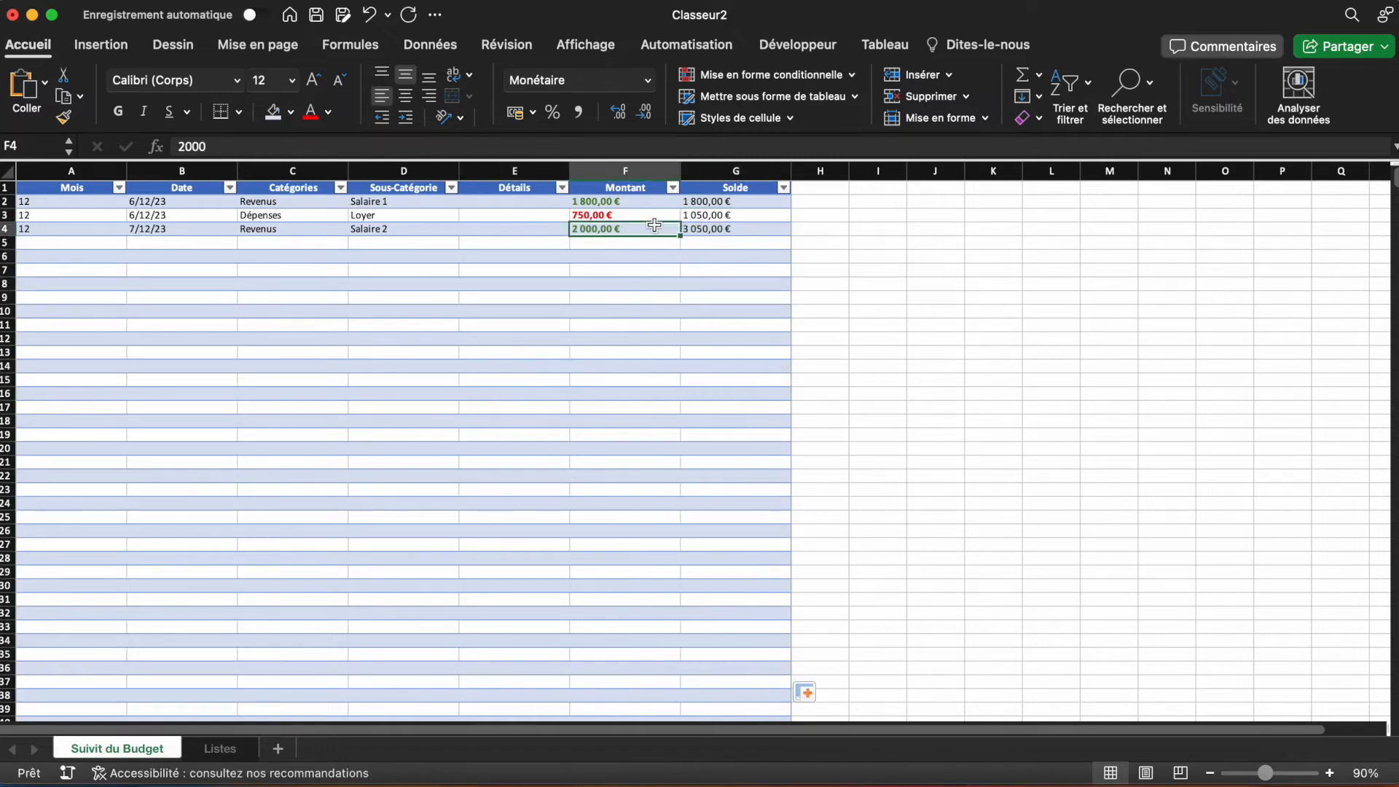
click(699, 229)
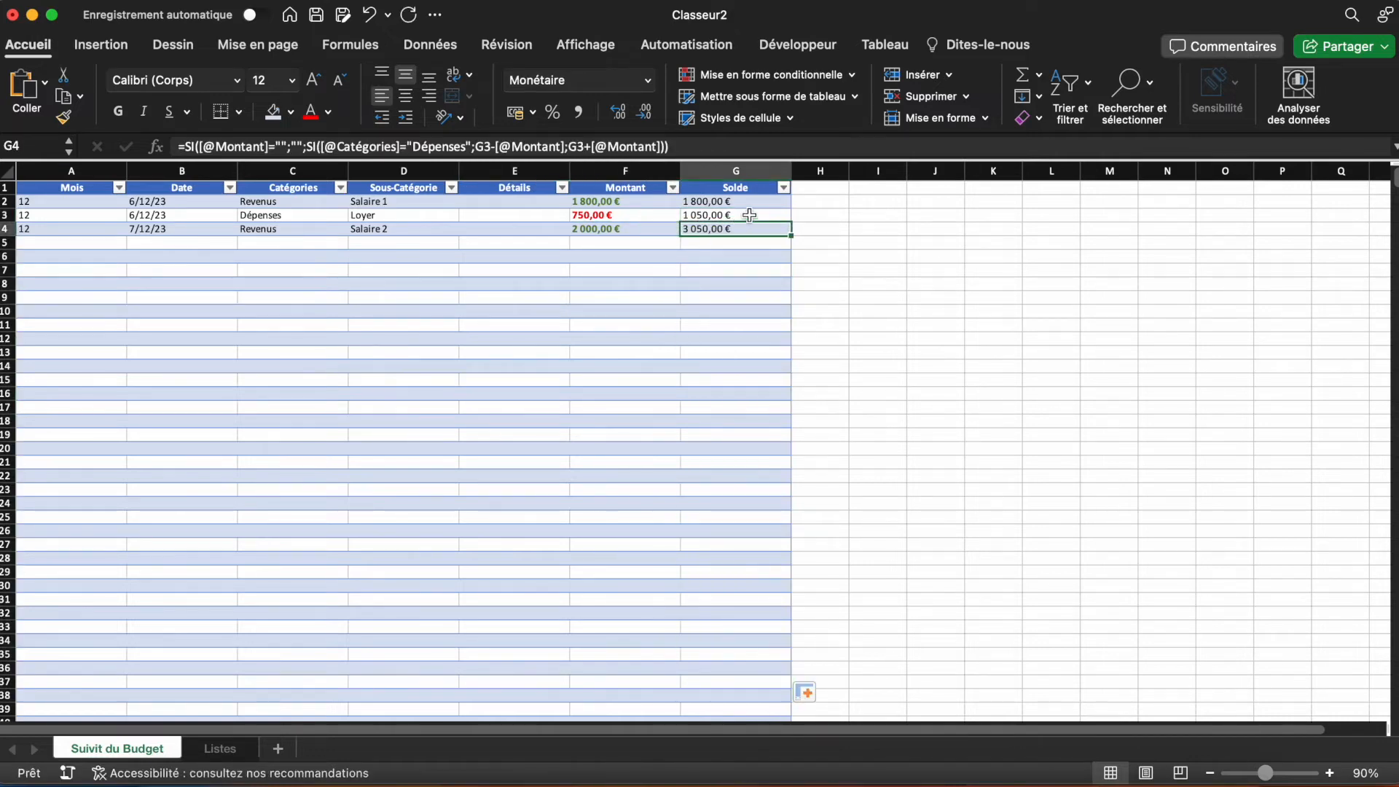
click(586, 269)
click(484, 294)
click(1142, 321)
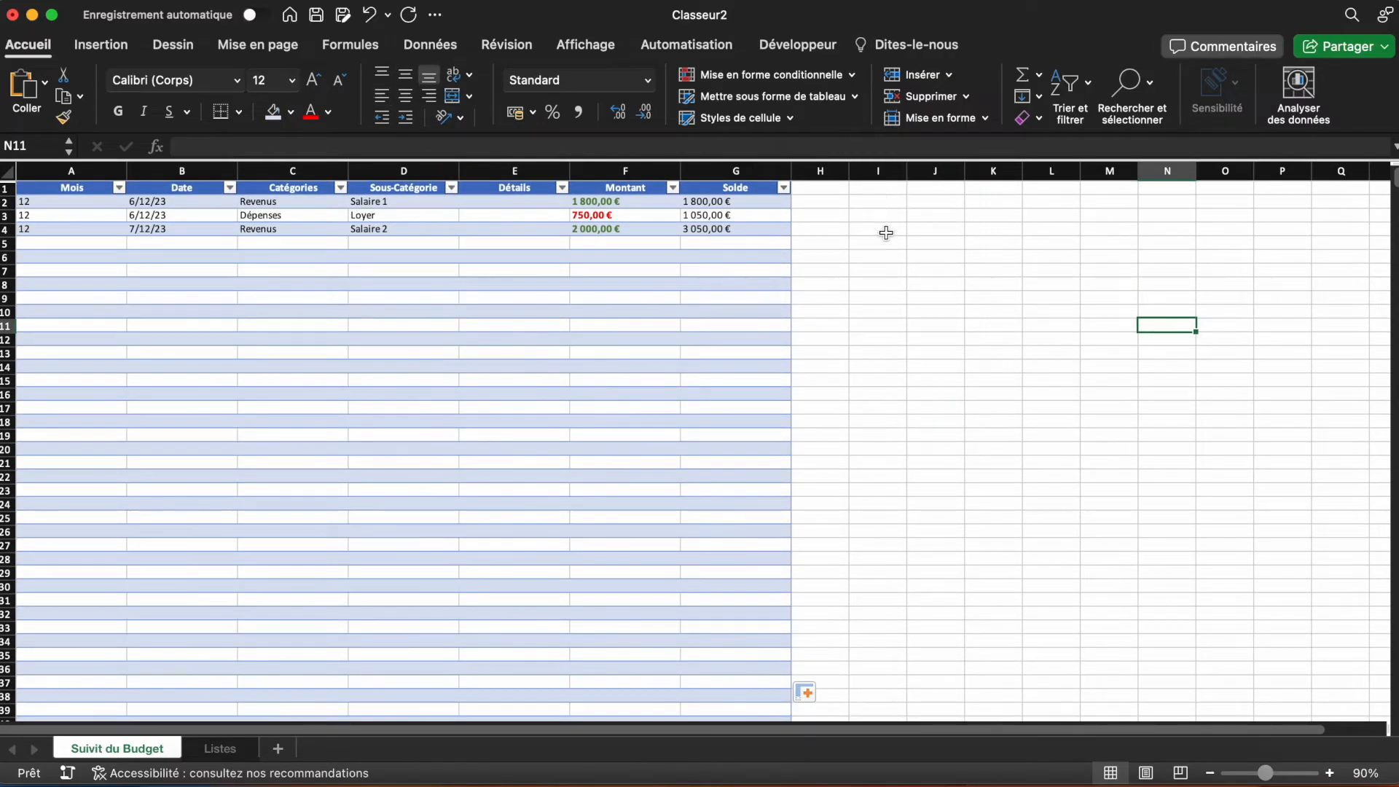
Step: Enter the month 12 in I2 and the heading Revenus in J2 of the budget sheet
click(884, 205)
text(12)
key(Tab)
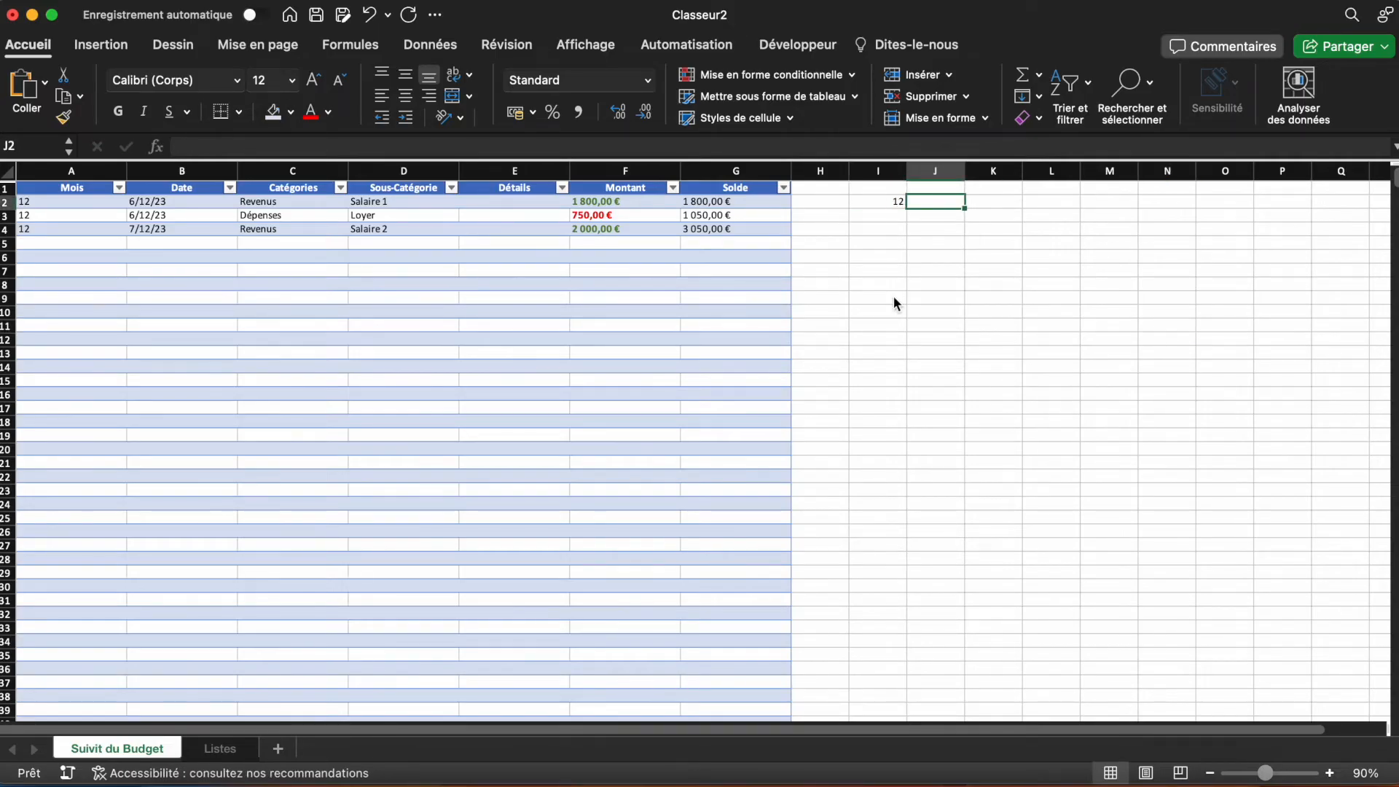
text(Revenus)
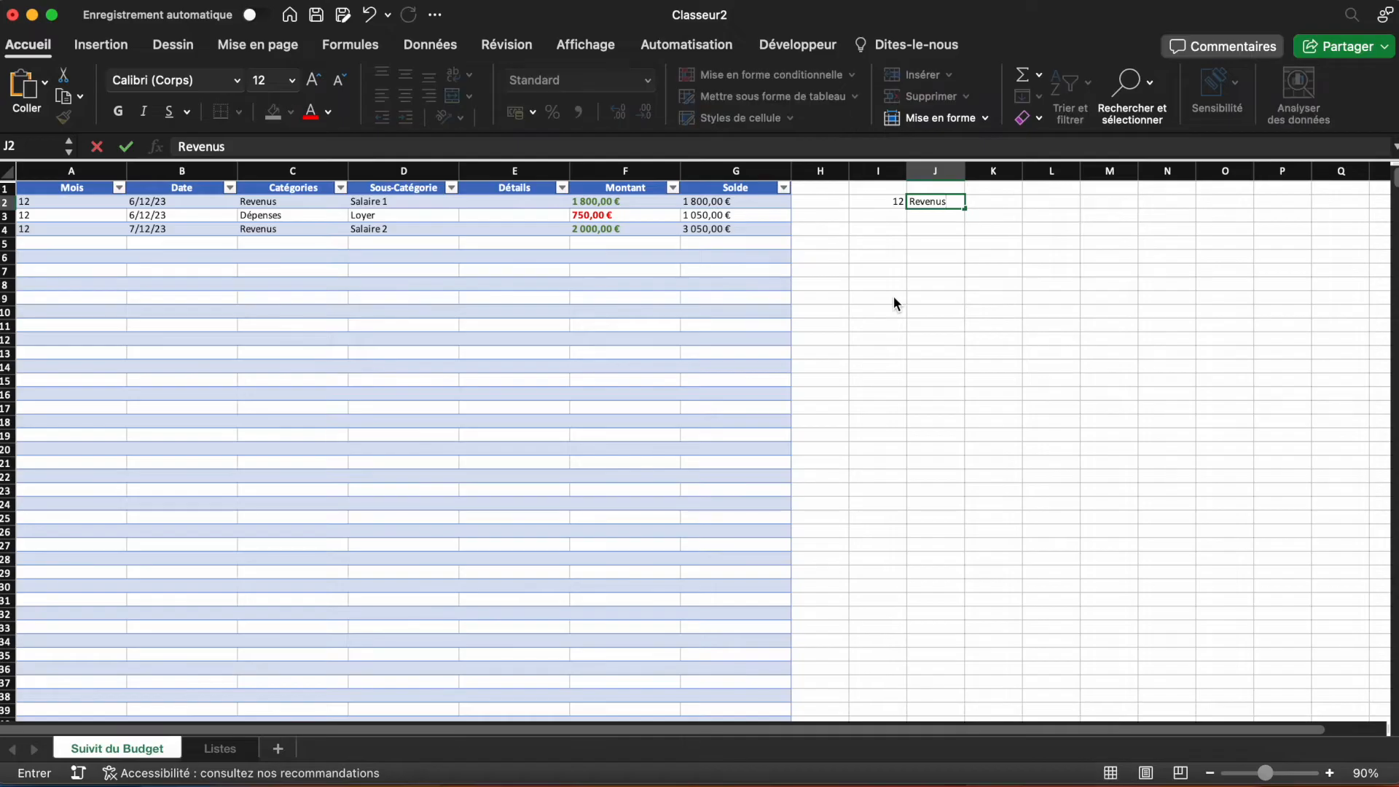
key(Return)
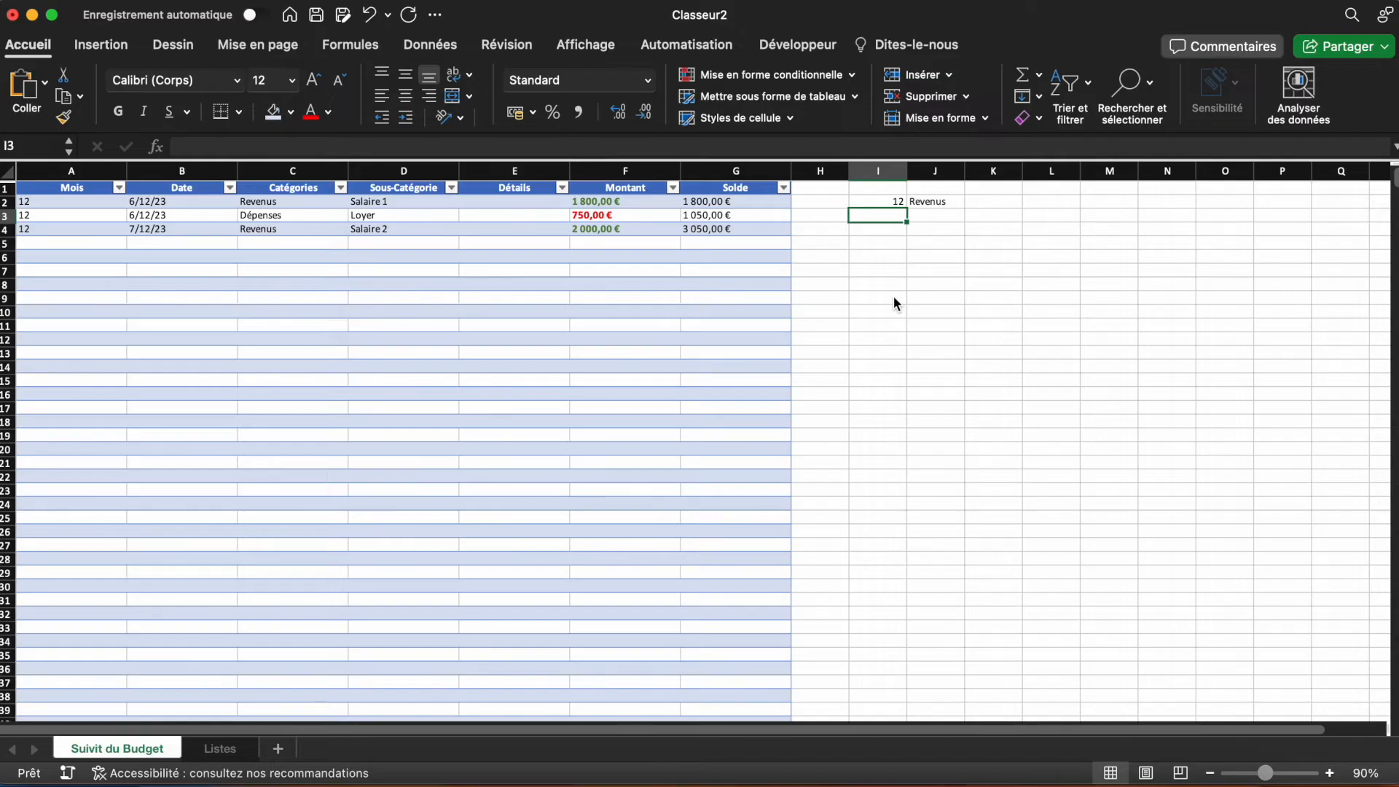
Step: Enter =SI(Listes!A2="";"";Listes!A2) in I3 to pull the first income sub-category from the Listes sheet
click(207, 751)
click(116, 750)
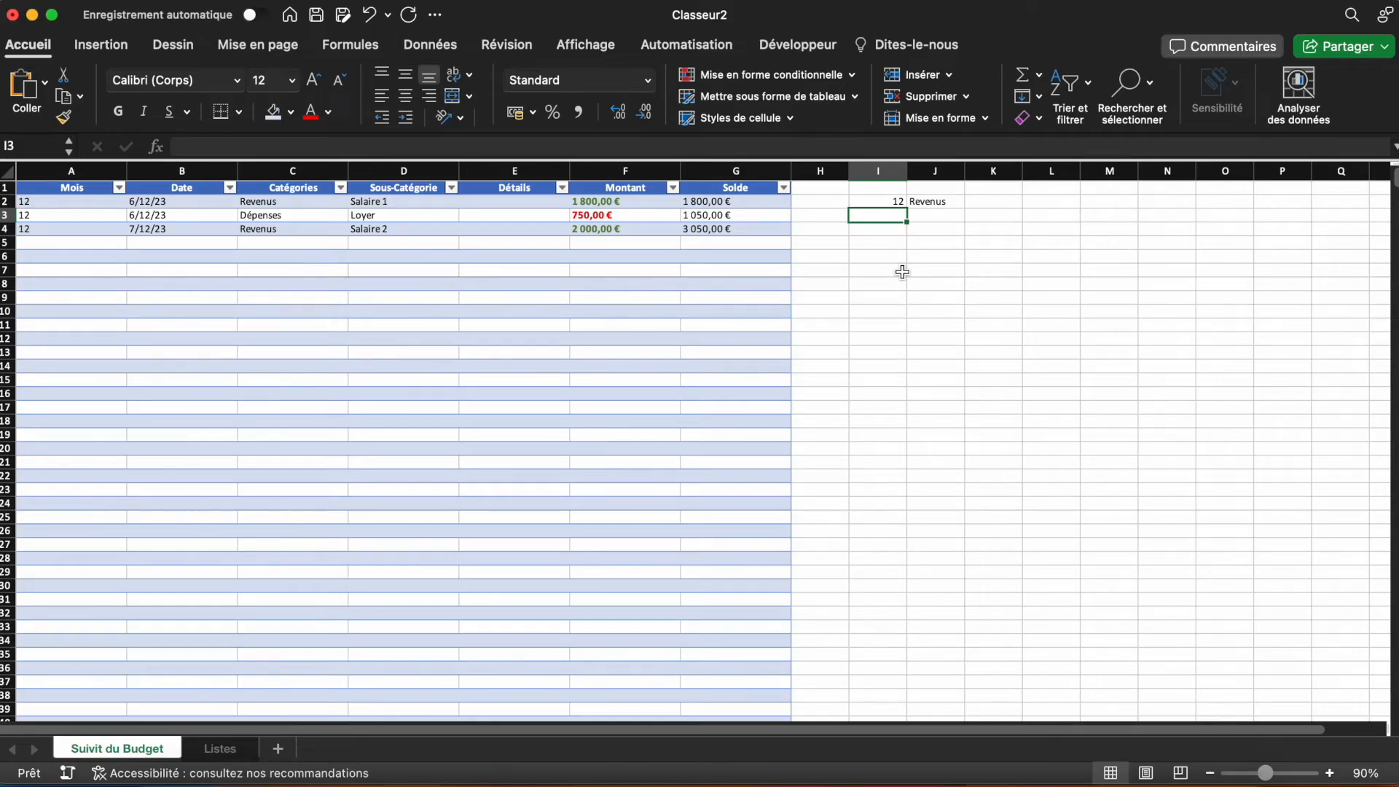
text(=SI()
click(211, 749)
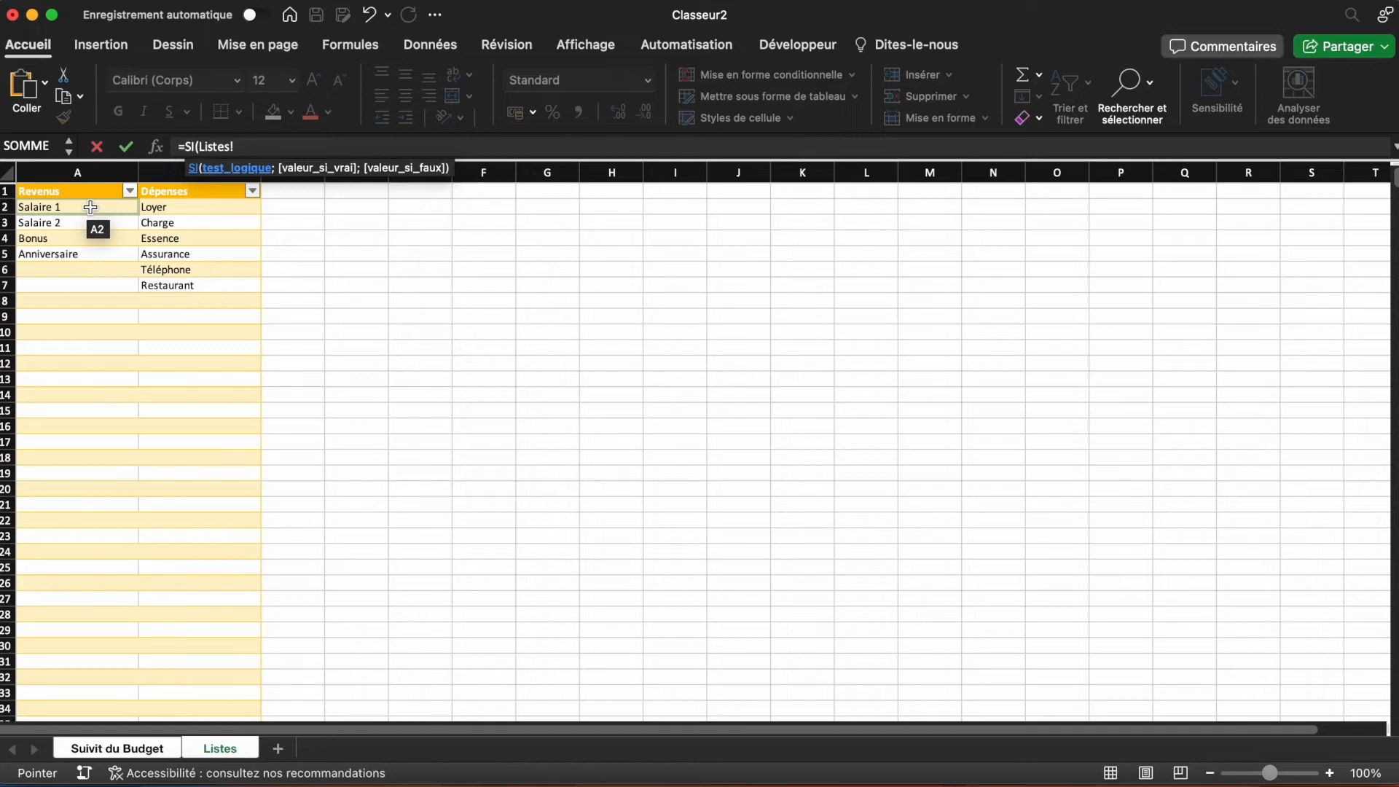
click(91, 208)
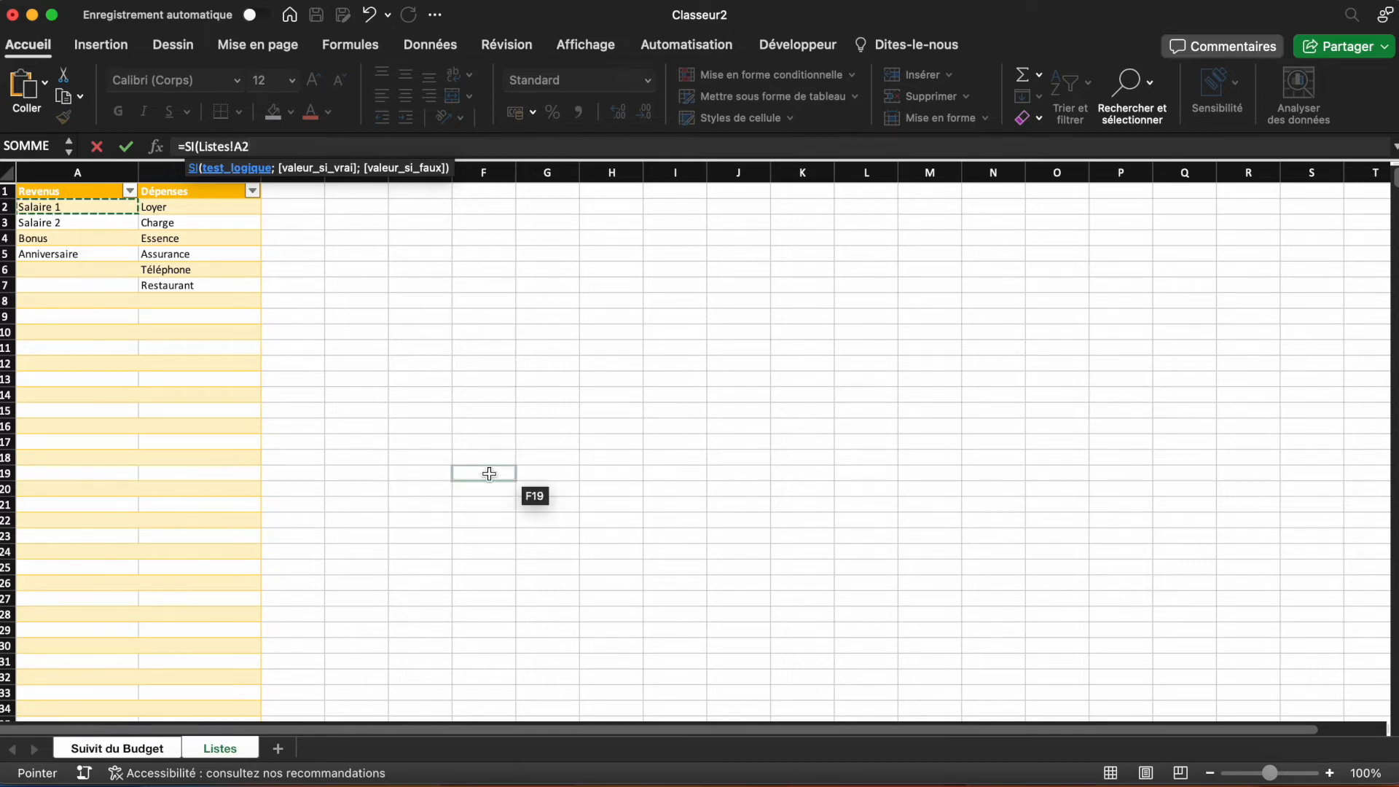
text(=)
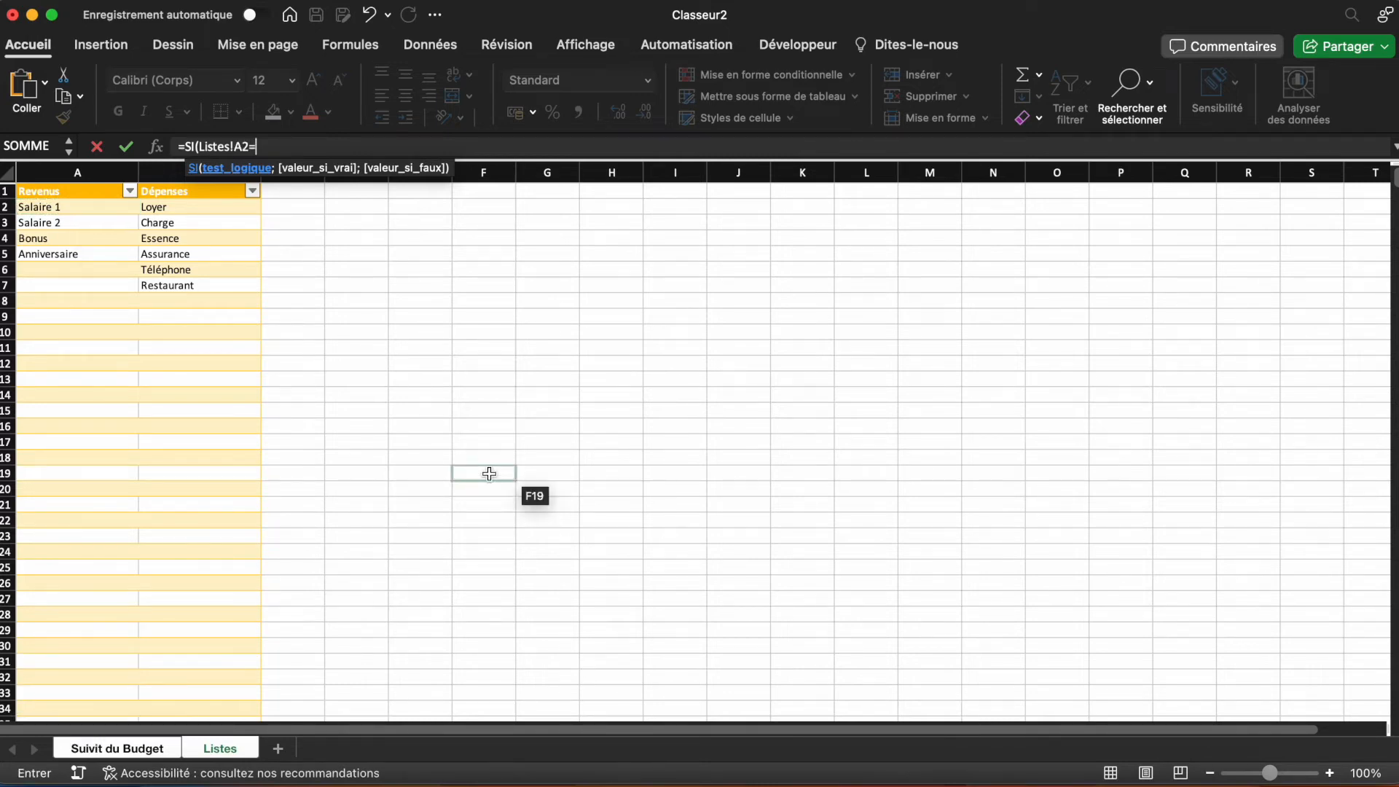
text("";"";)
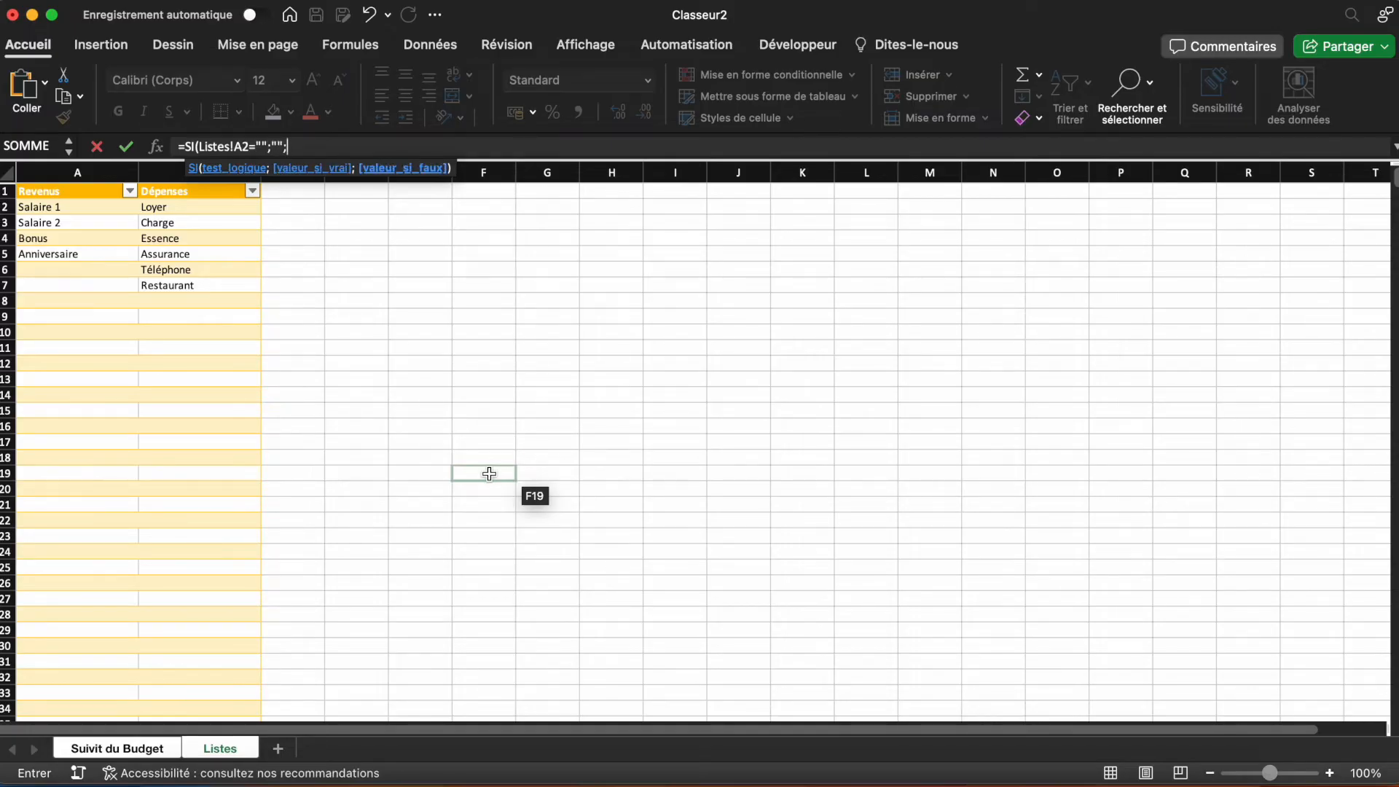
click(71, 209)
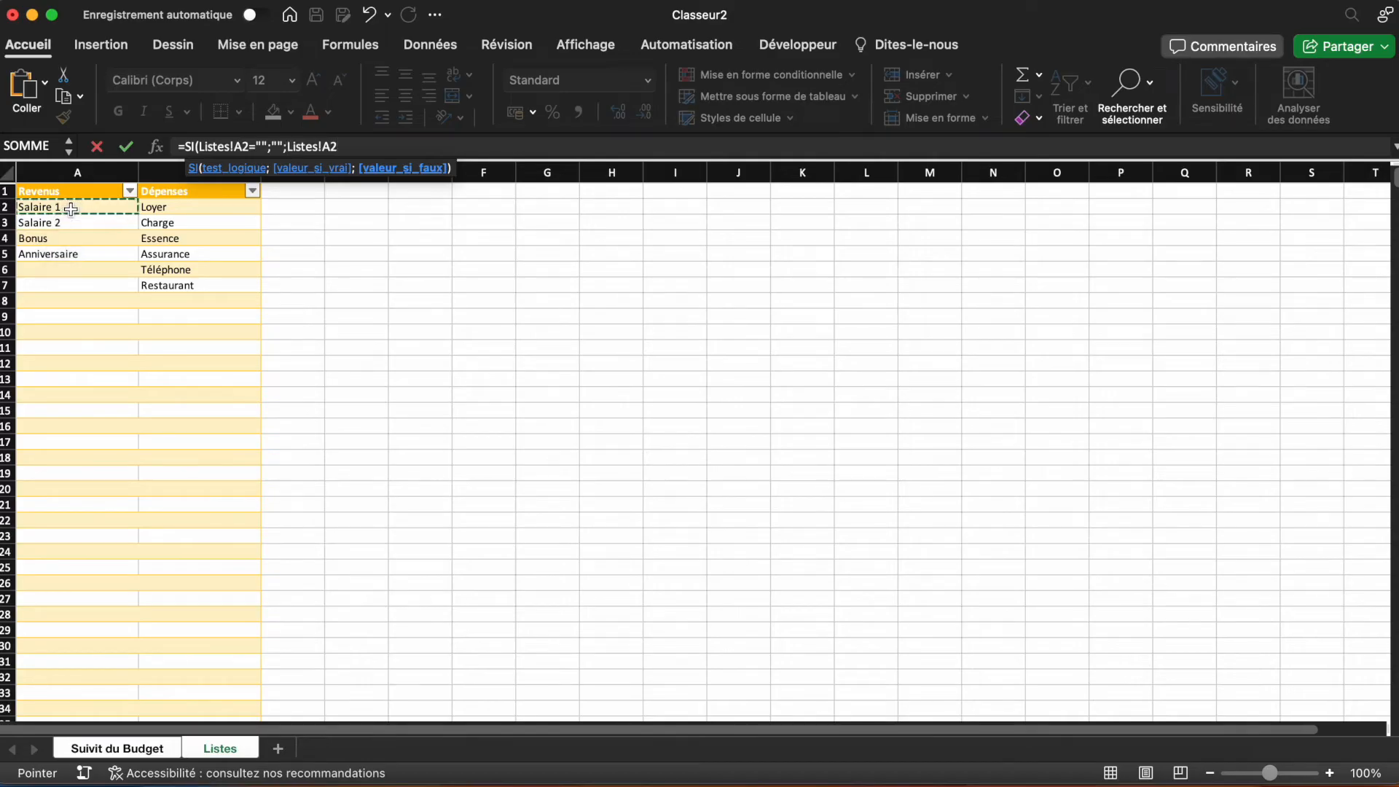
text())
key(Return)
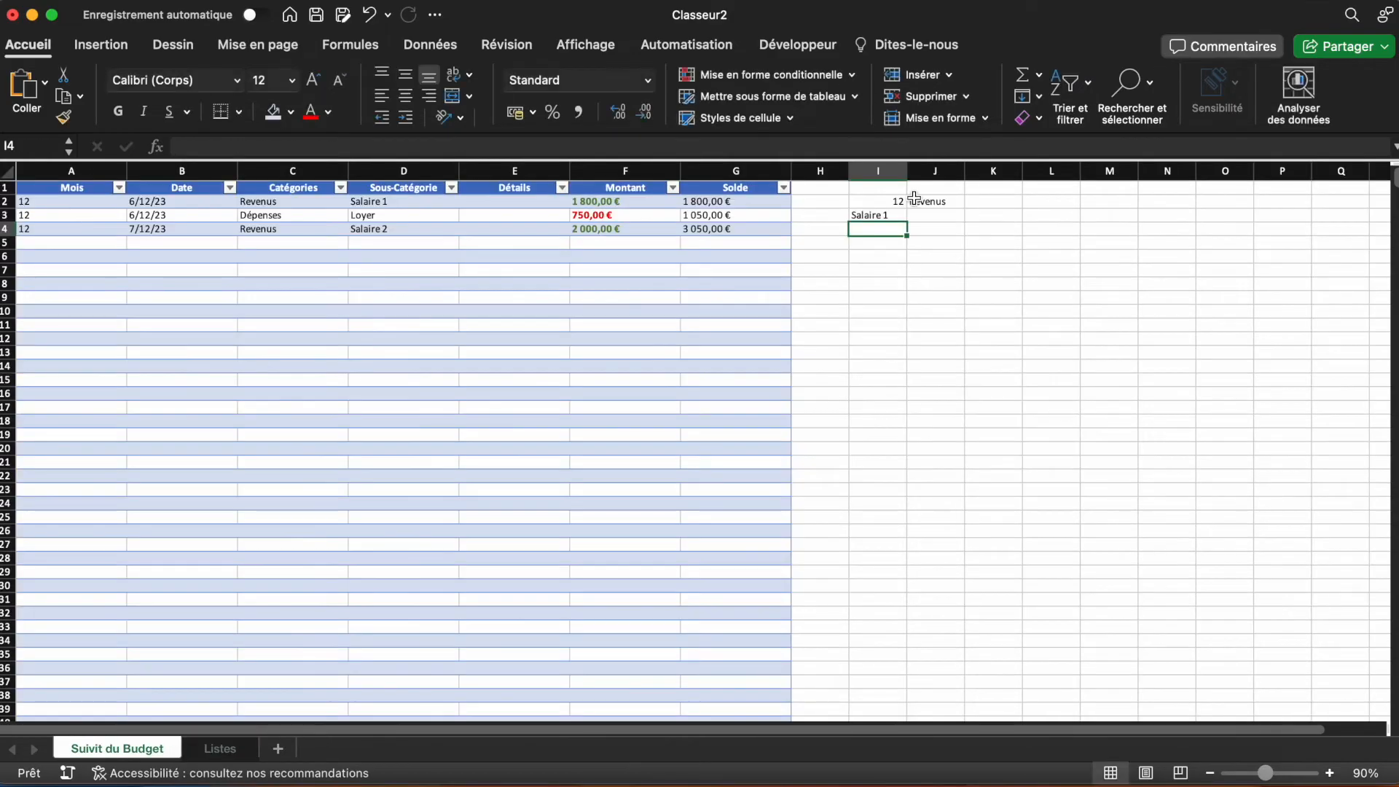
Step: Fill the I3 formula down to I18 and check the formulas in the filled cells
drag(906, 223, 899, 430)
click(1035, 394)
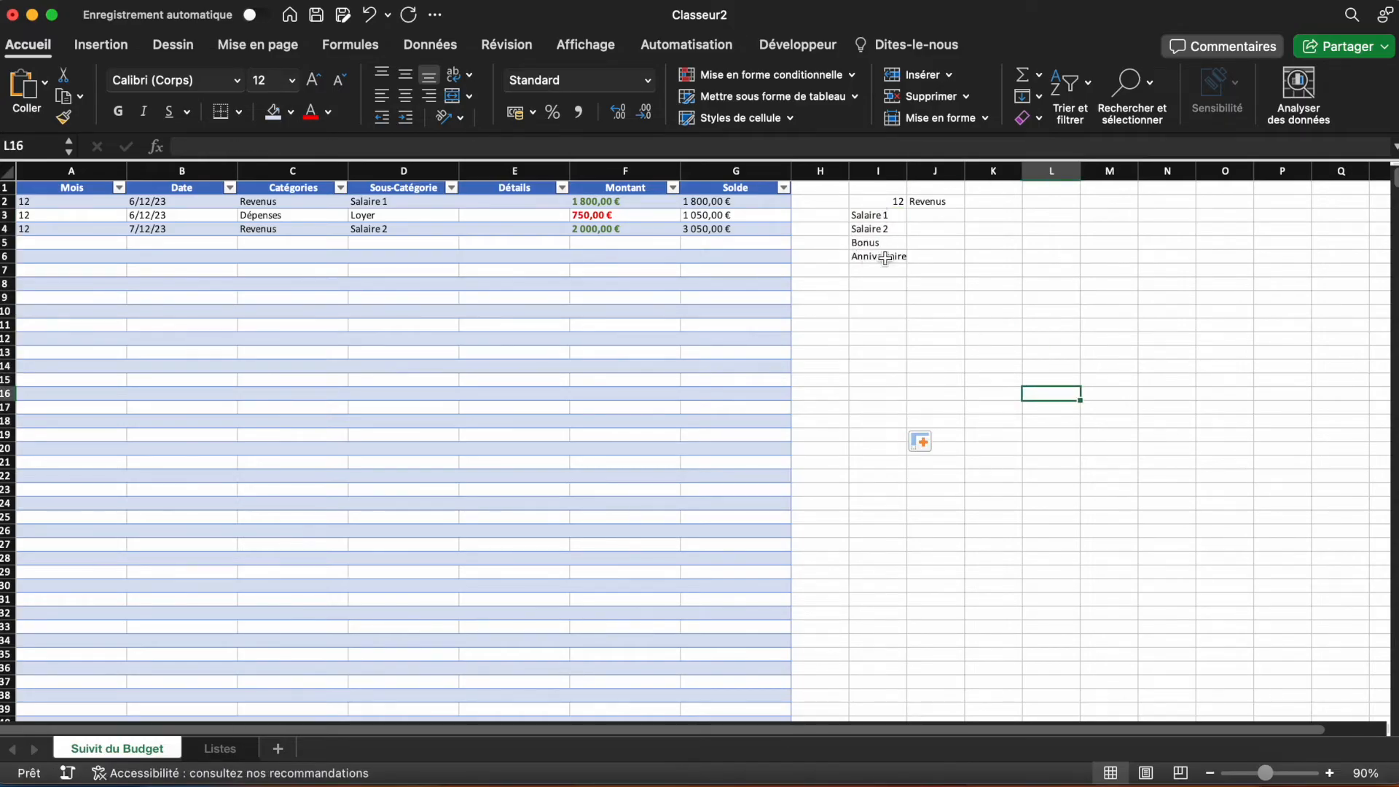
click(878, 215)
click(882, 257)
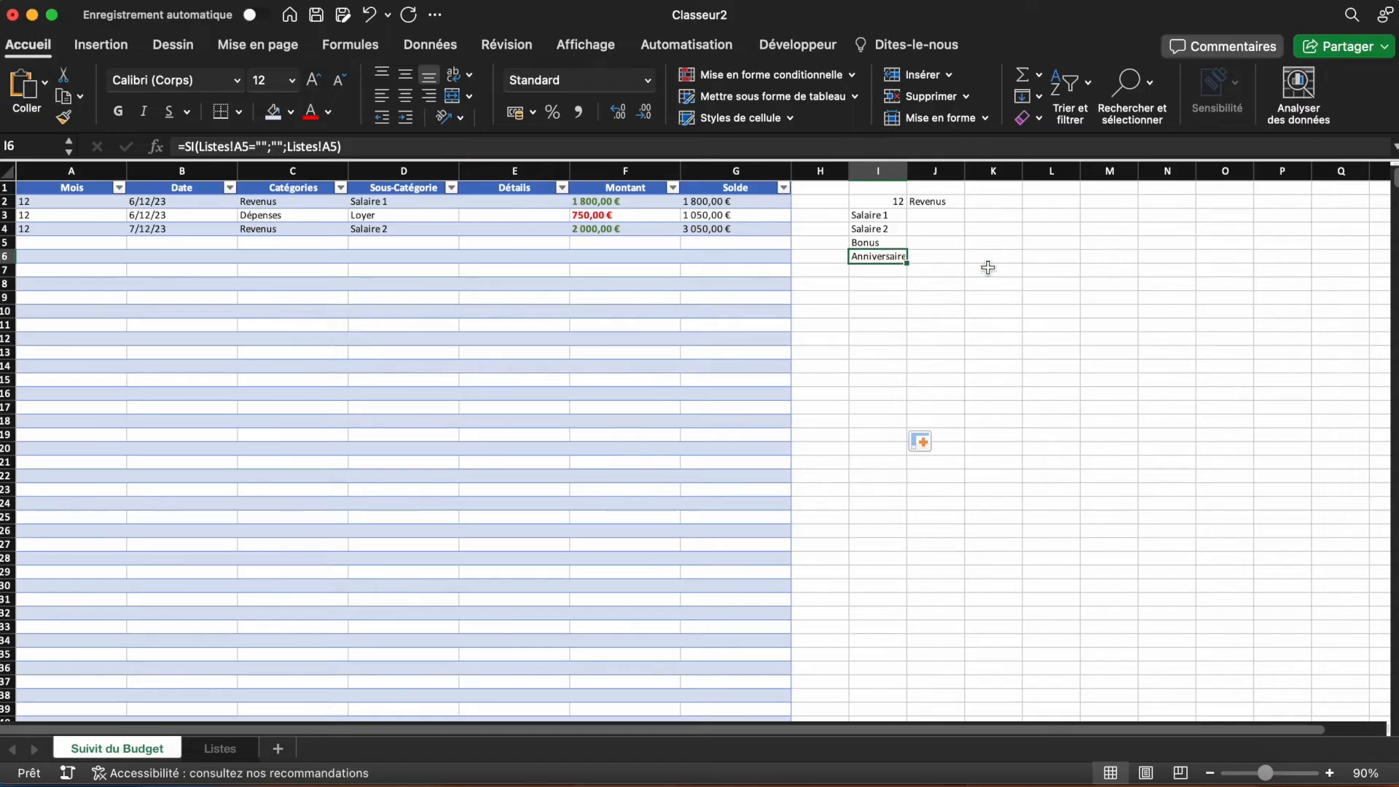
click(879, 271)
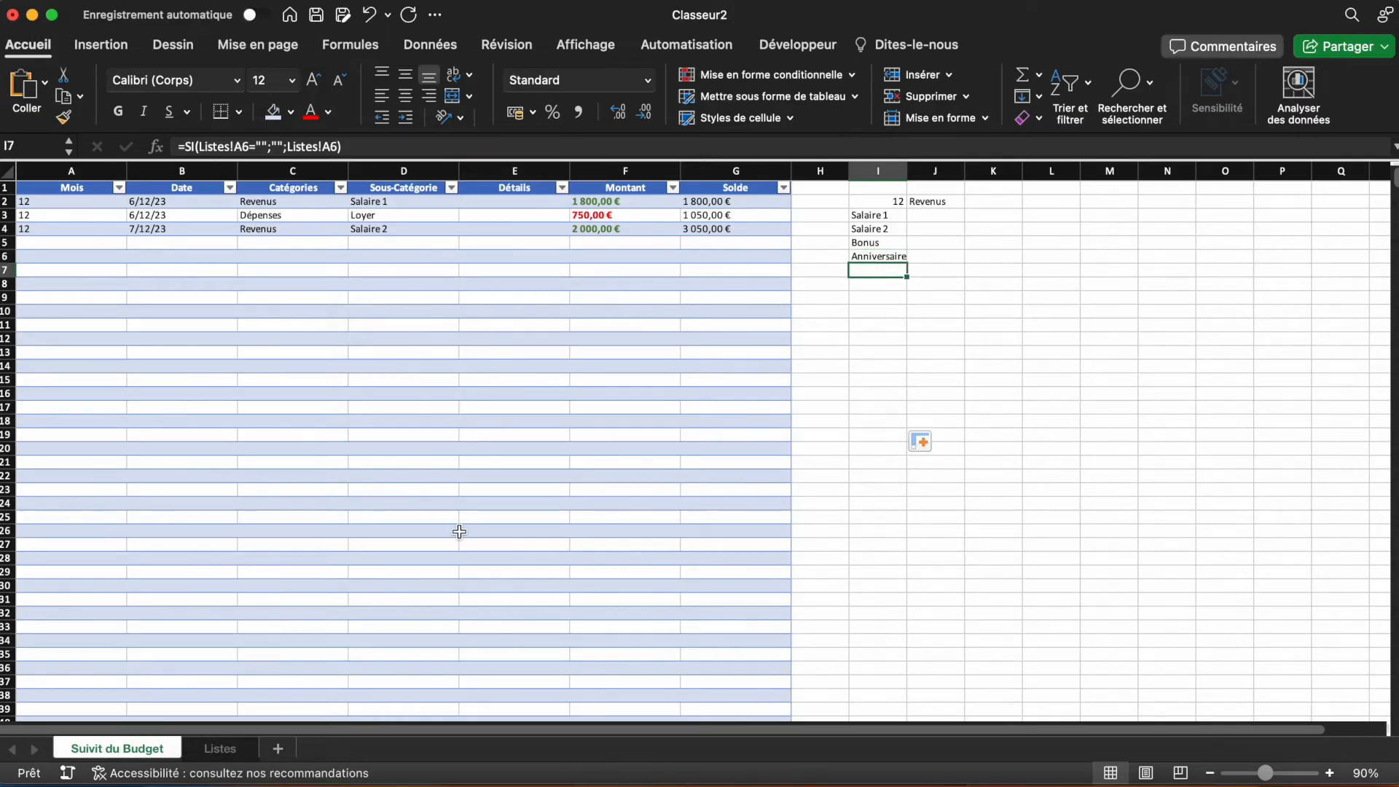
Step: Try the link by adding Test in A6 of the Listes sheet, check the budget sheet, and undo the entry
click(220, 748)
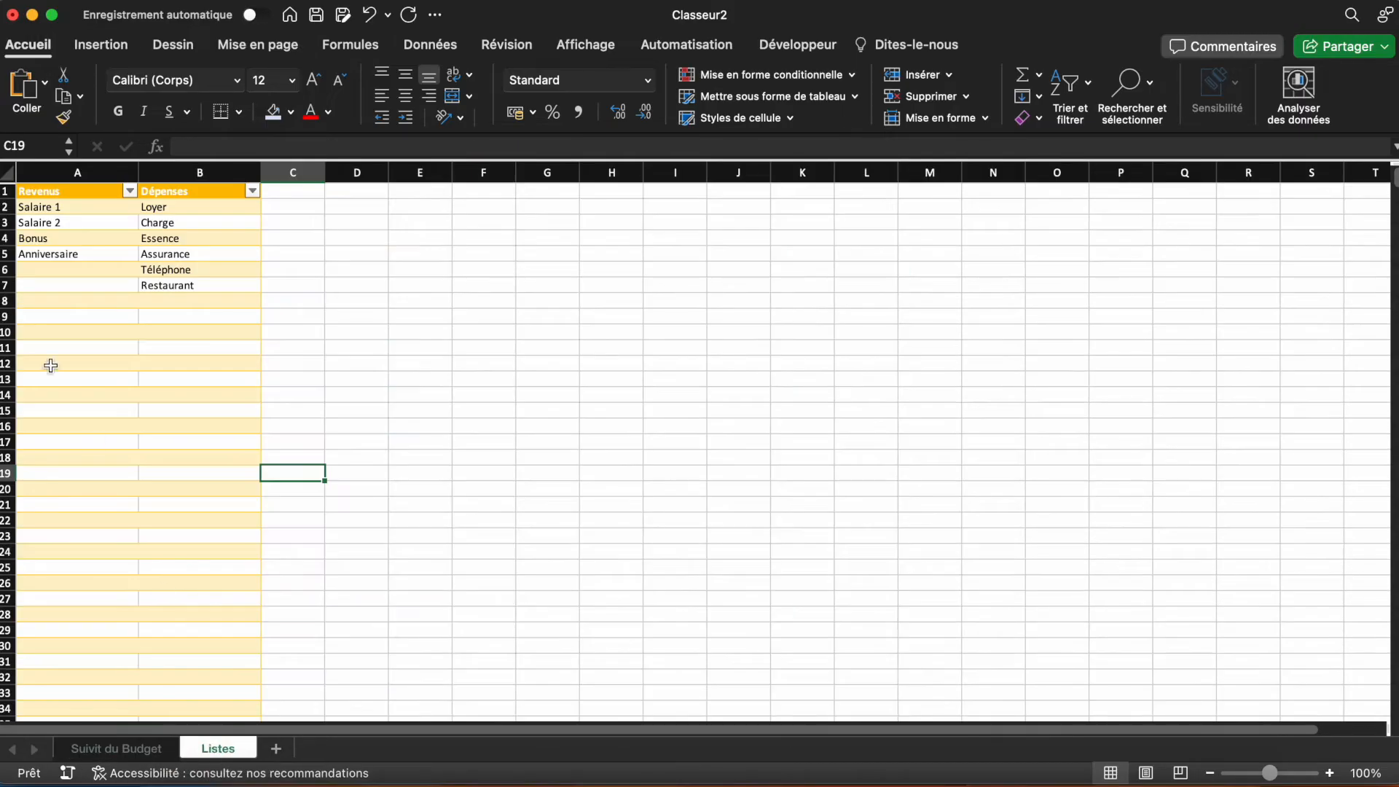
click(61, 271)
text(Test)
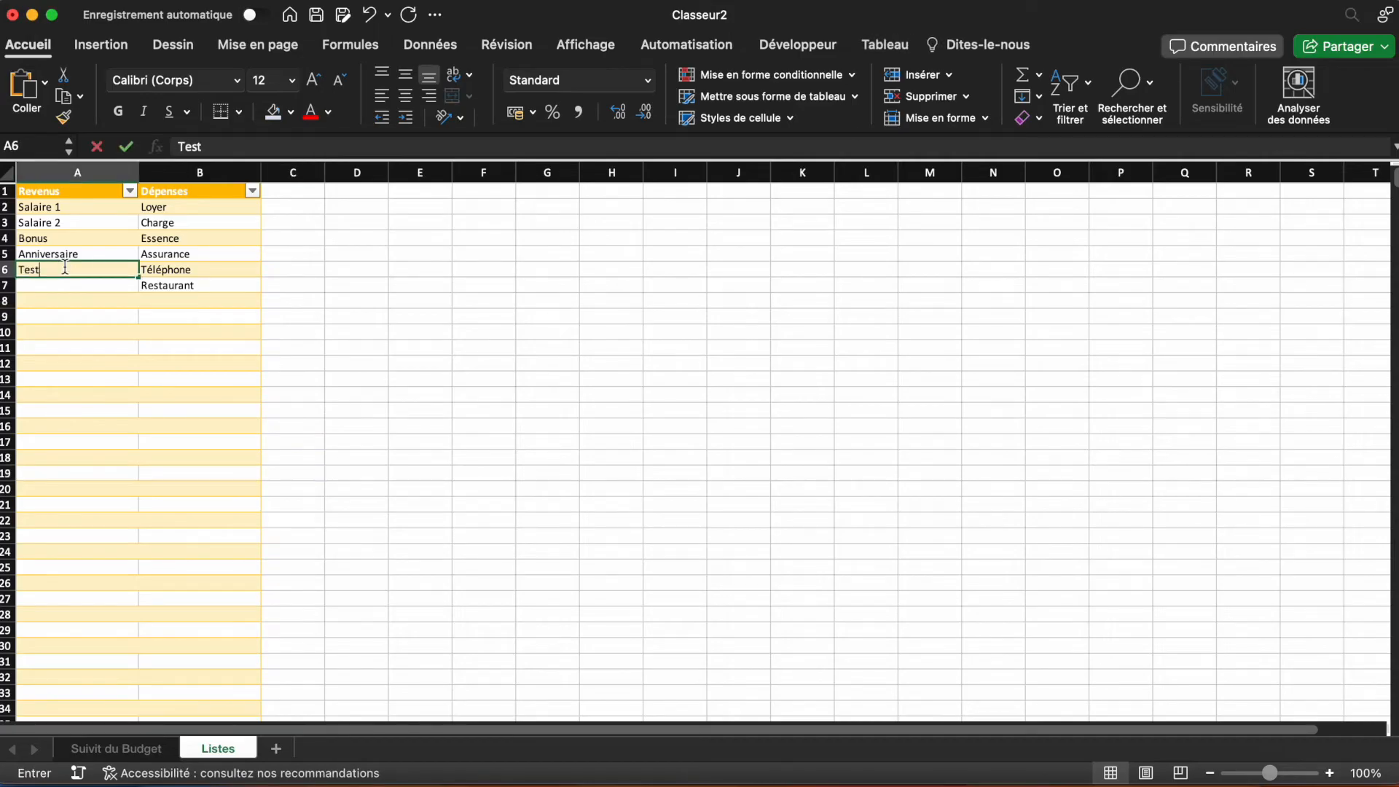
key(Return)
click(98, 753)
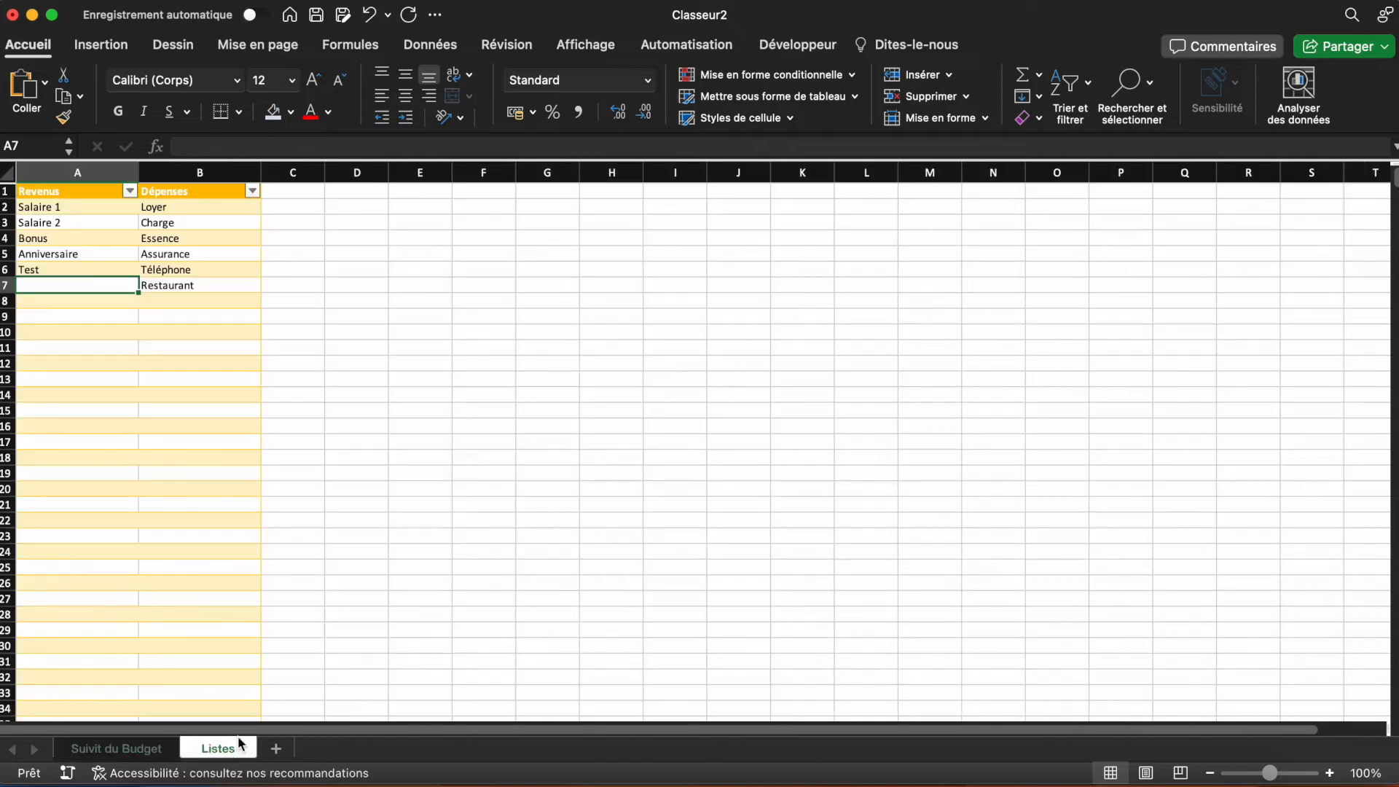
click(220, 749)
click(495, 506)
key(super+z)
click(543, 394)
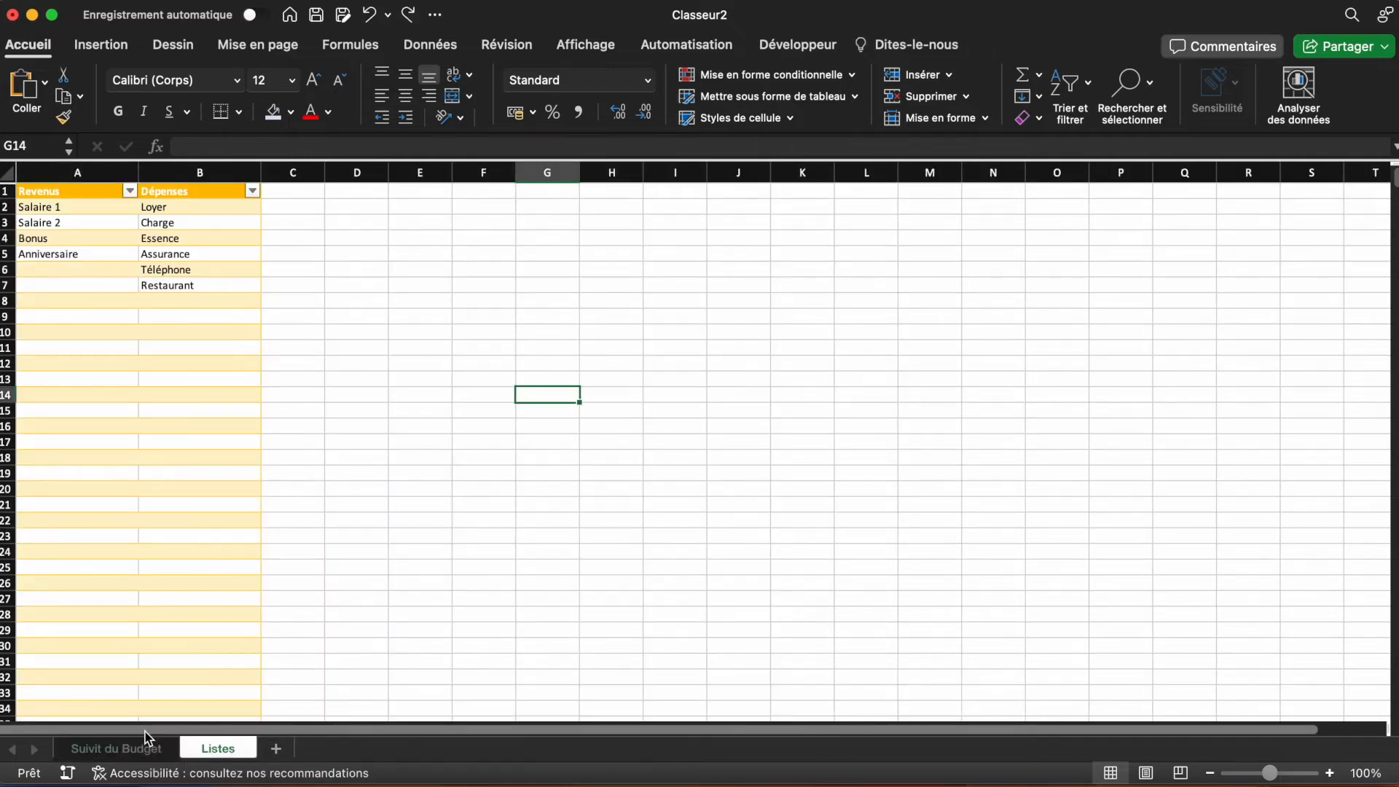
Step: Enter the heading Dépenses in N2 of the Suivit du Budget sheet
click(131, 752)
click(957, 382)
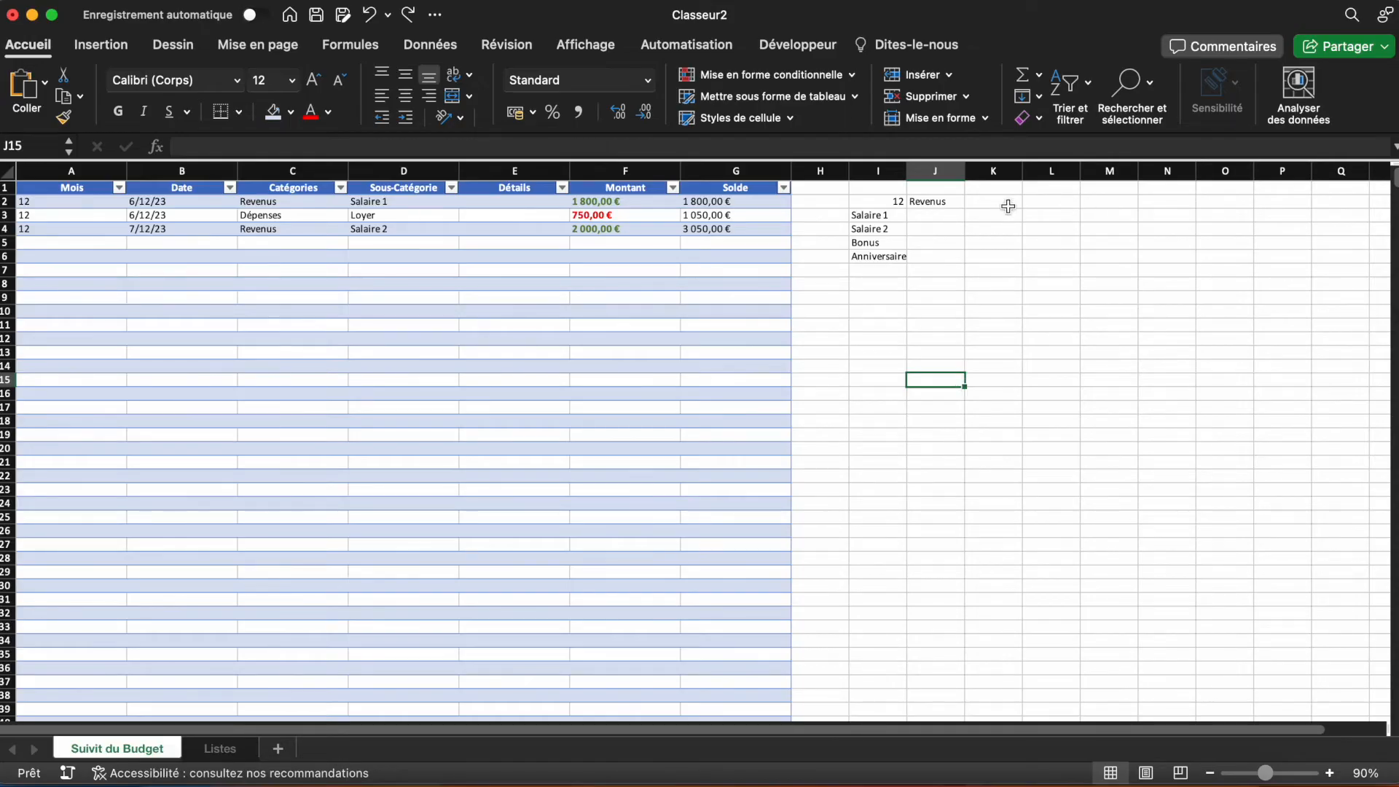
click(1157, 201)
text(Dépenses)
key(Tab)
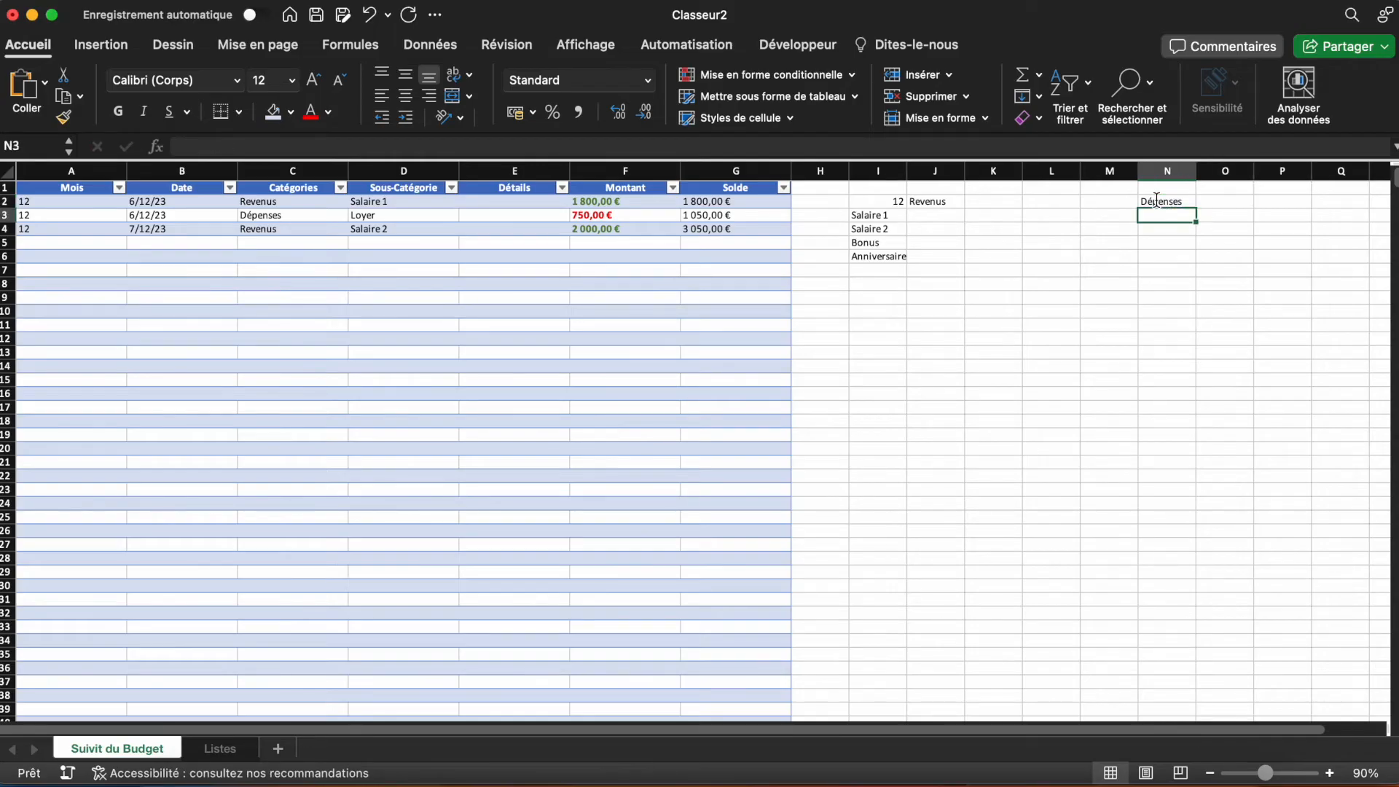
Step: Copy the I3 formula into M3 and change its references to give =SI(Listes!B2="";"";Listes!B2)
click(892, 217)
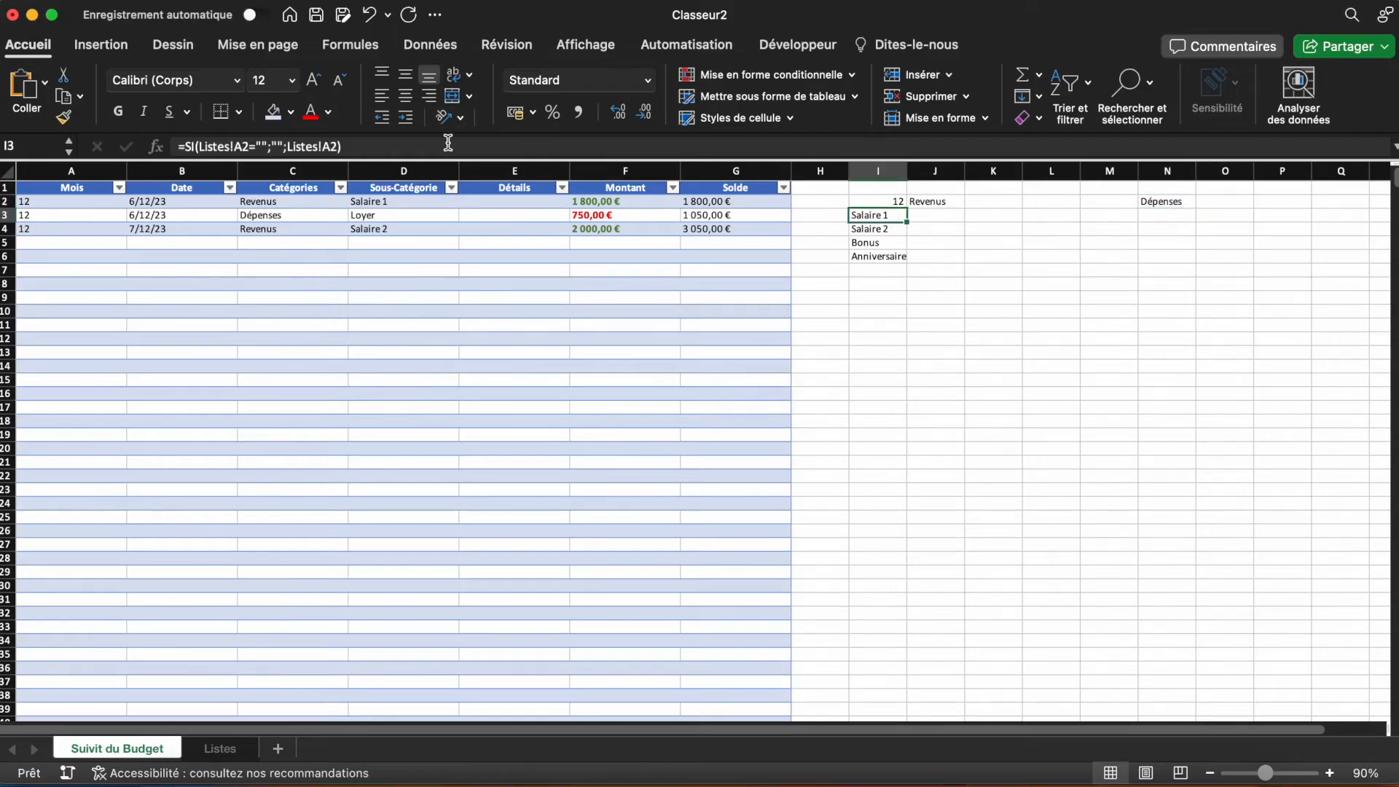
double_click(894, 217)
click(1152, 213)
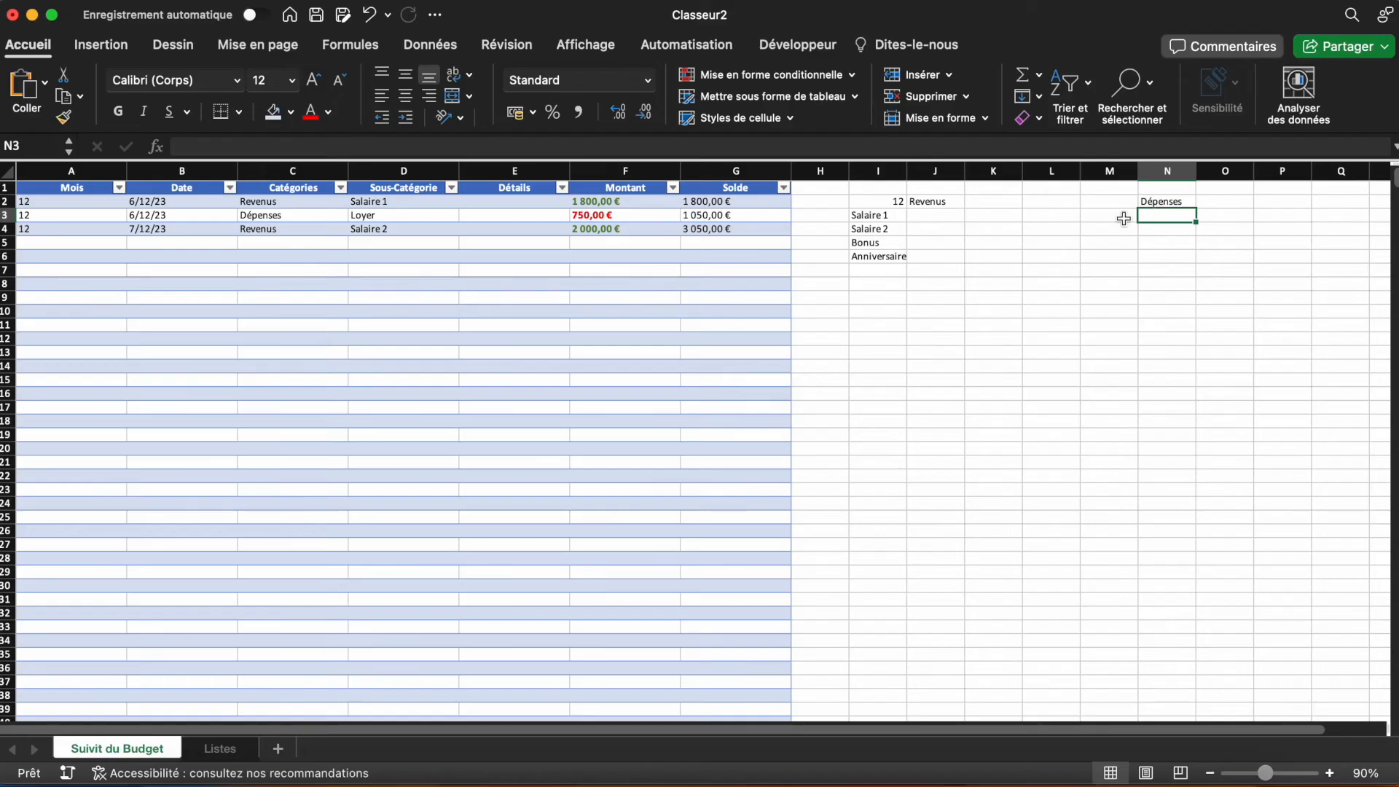
click(1123, 218)
key(super+v)
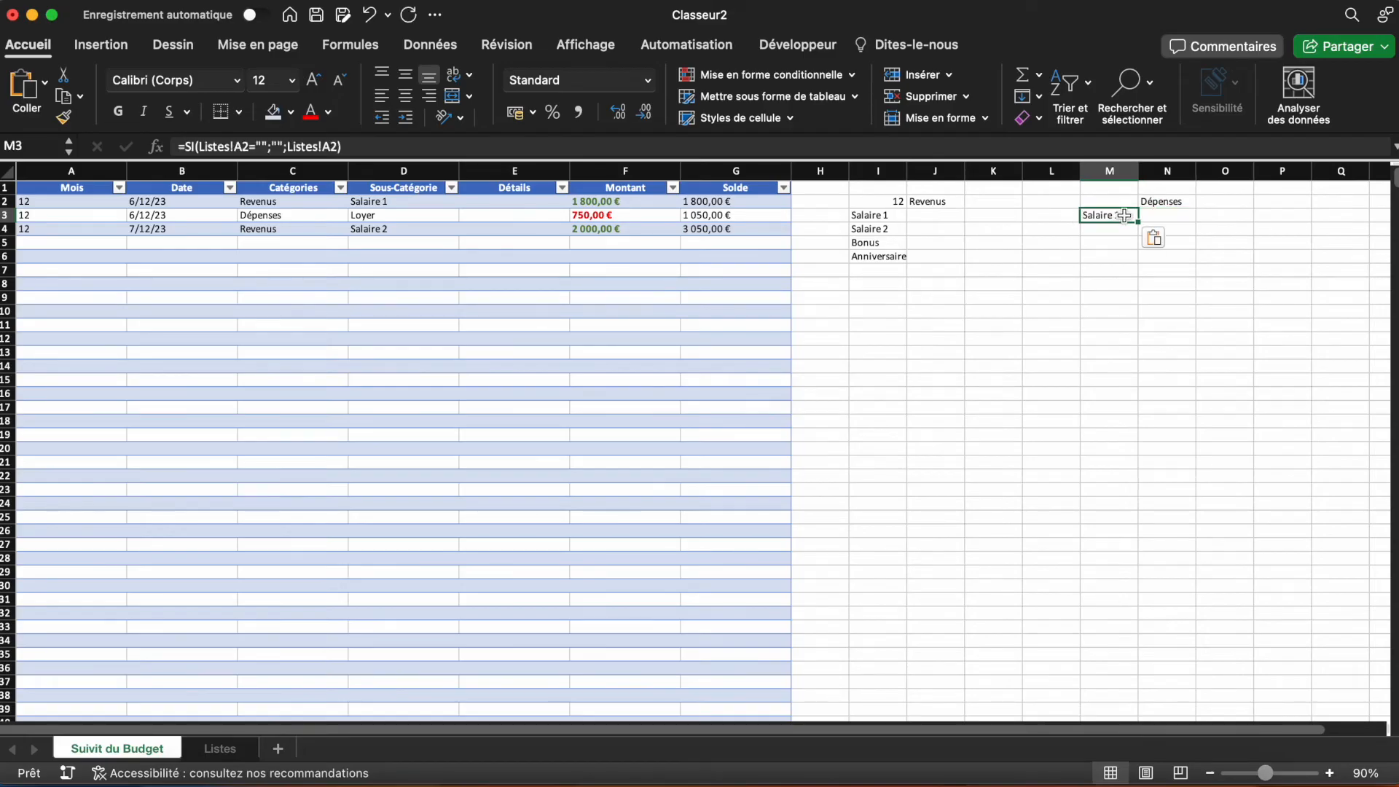
click(244, 147)
key(BackSpace)
text(B)
click(329, 147)
key(BackSpace)
text(B)
key(Return)
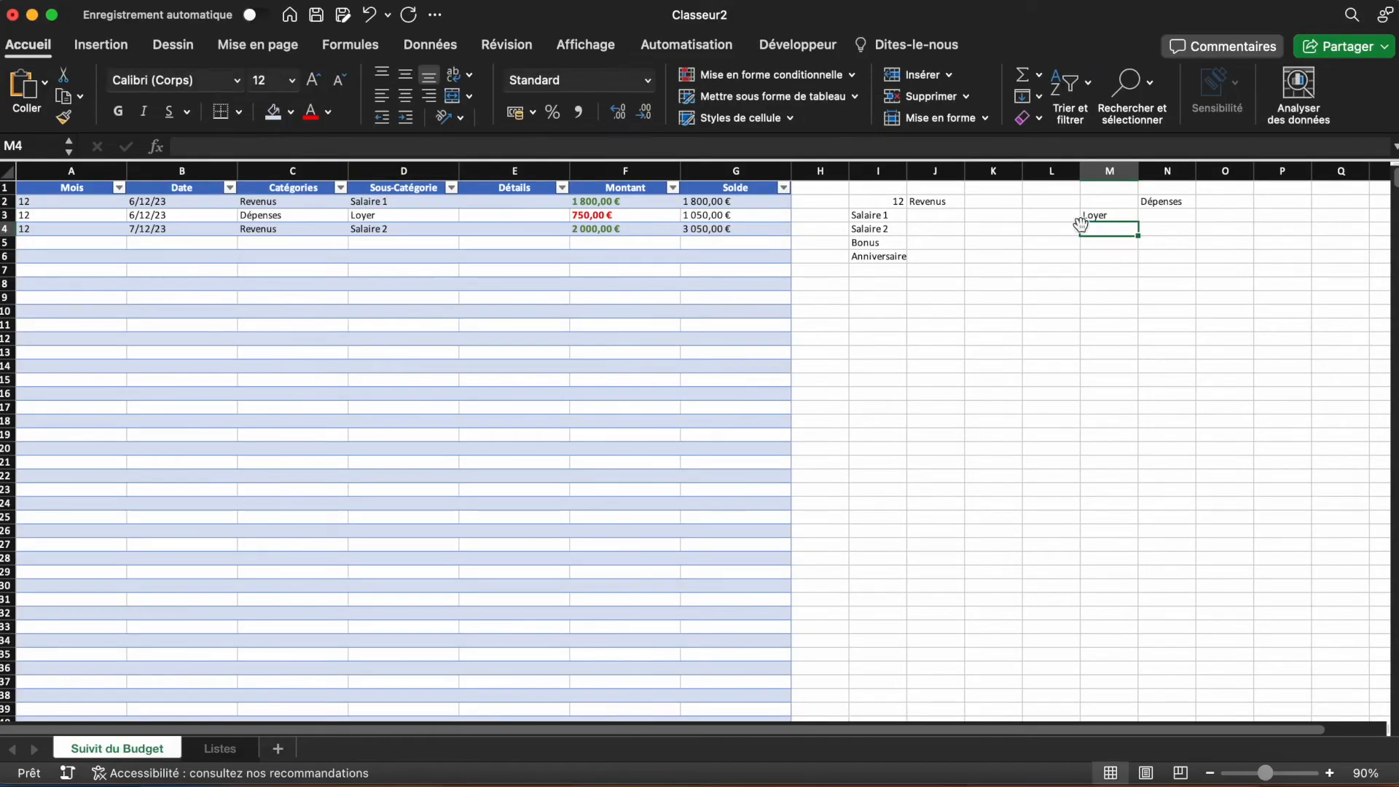
Step: Check the Dépenses column on the Listes sheet, and fill the M3 formula down to M18
click(191, 752)
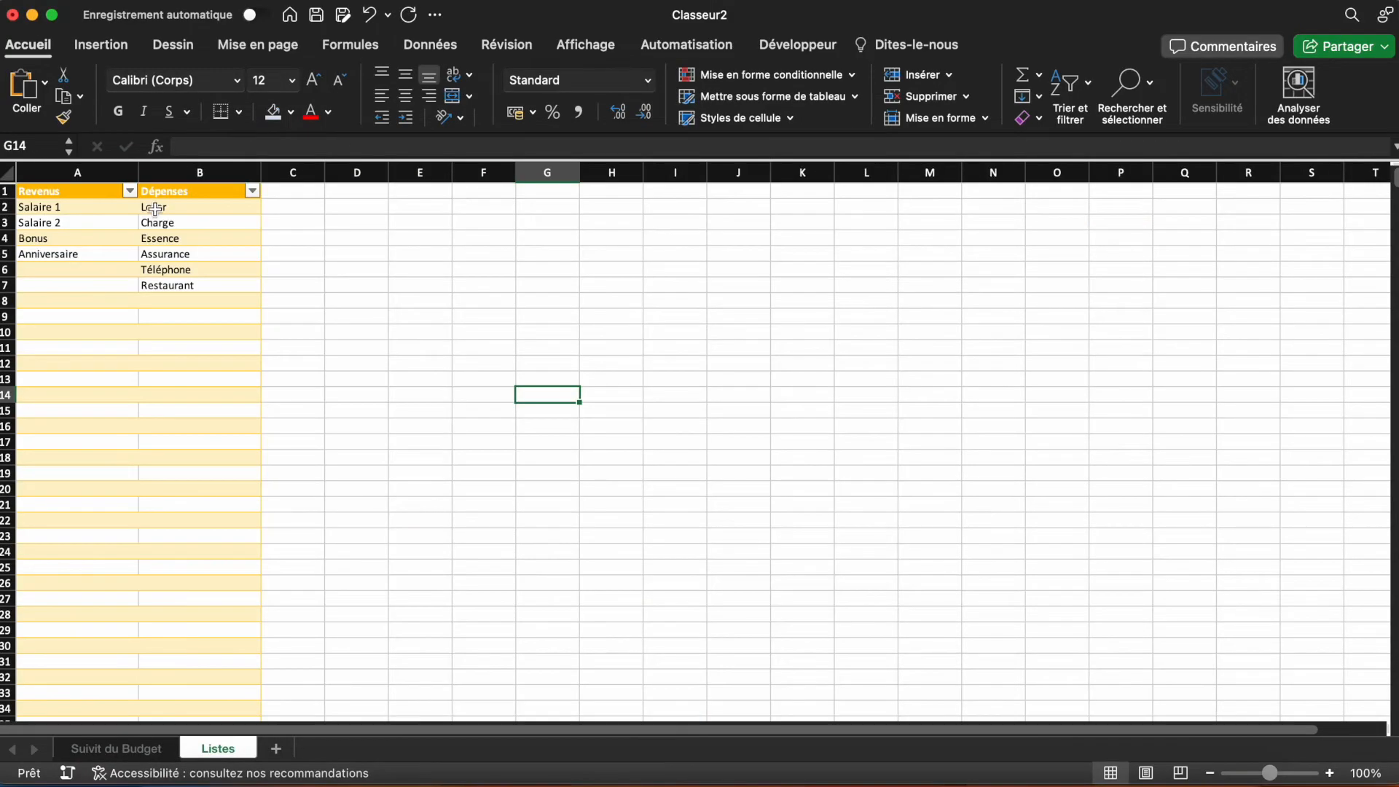
click(116, 750)
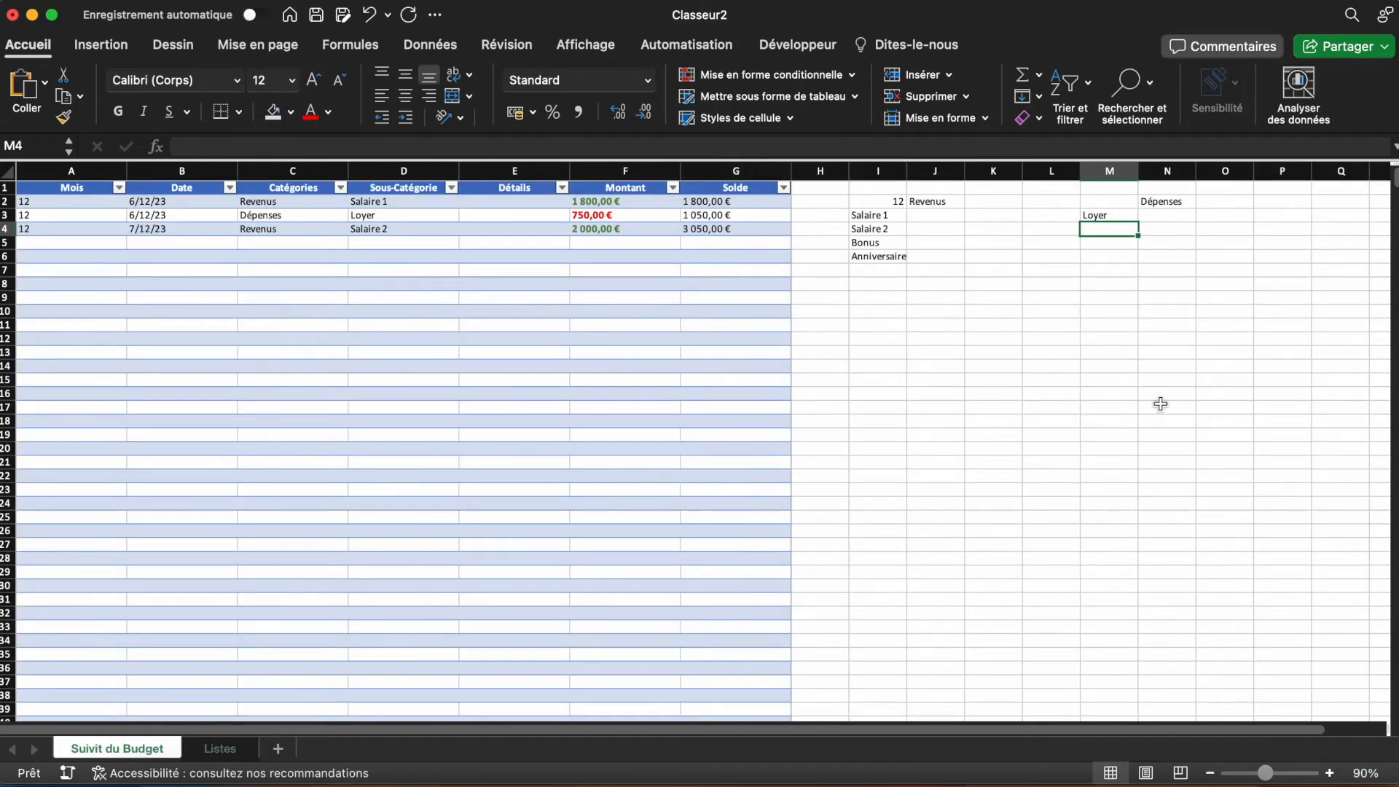
click(1128, 213)
drag(1138, 222, 1138, 424)
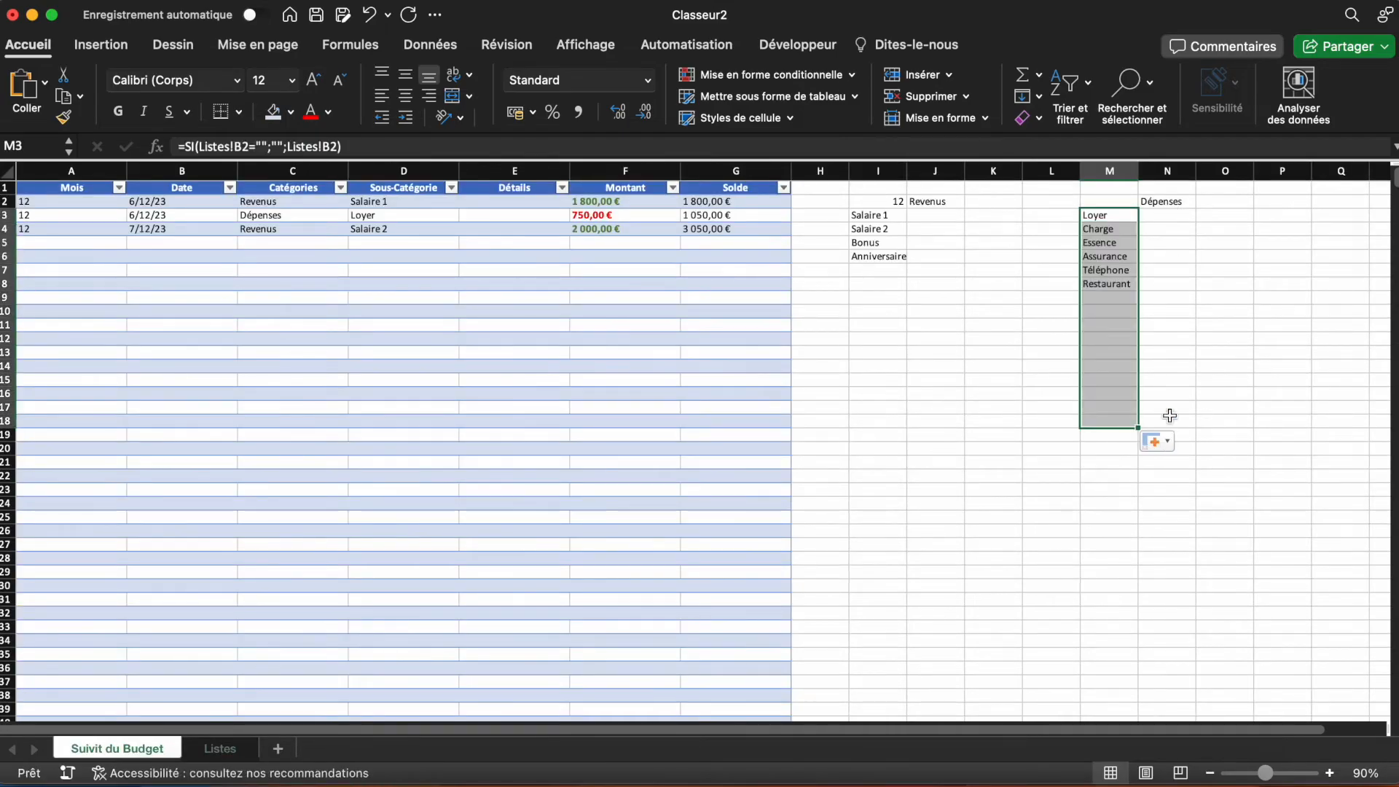
click(1211, 363)
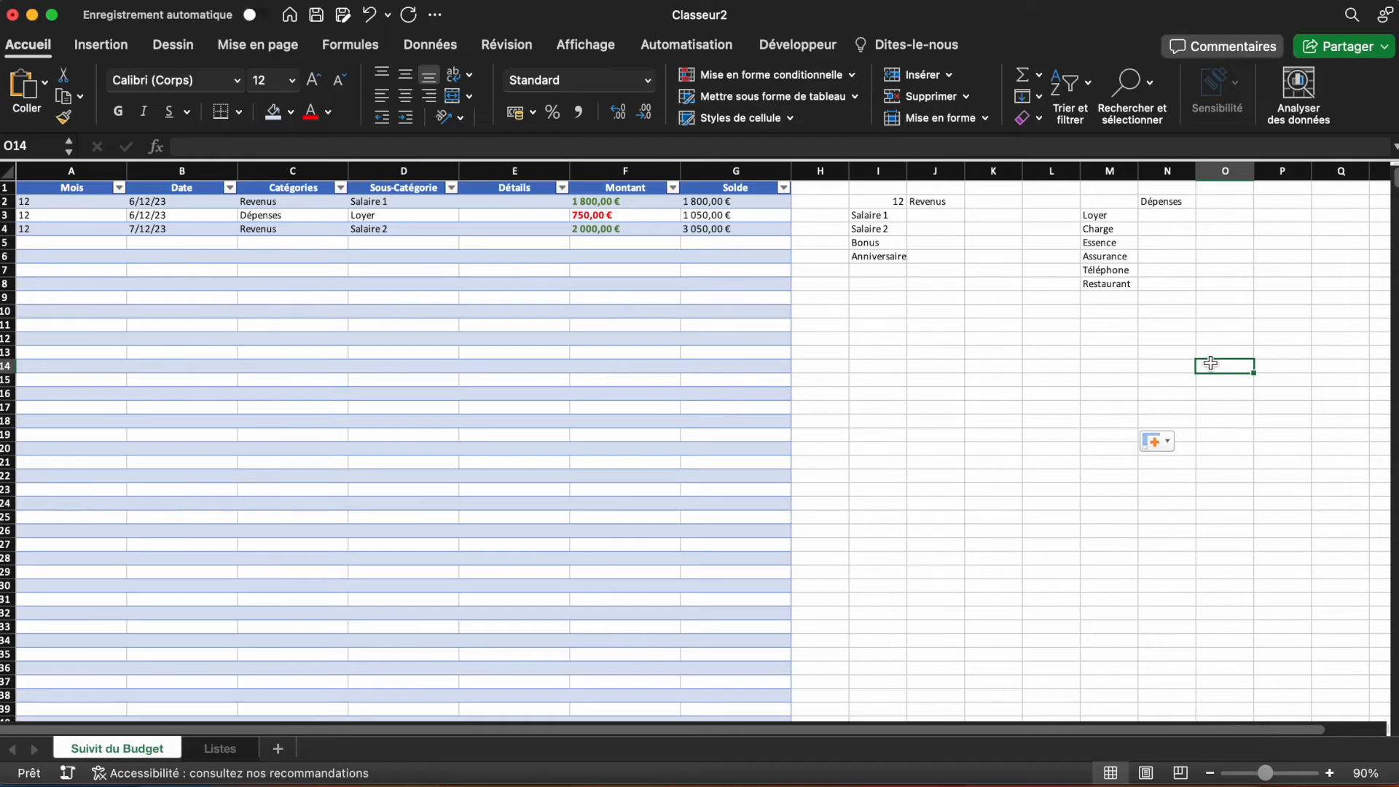
Step: Start a SOMME.SI.ENS formula in K2 that sums the Montant column where the Mois column matches I2
click(984, 204)
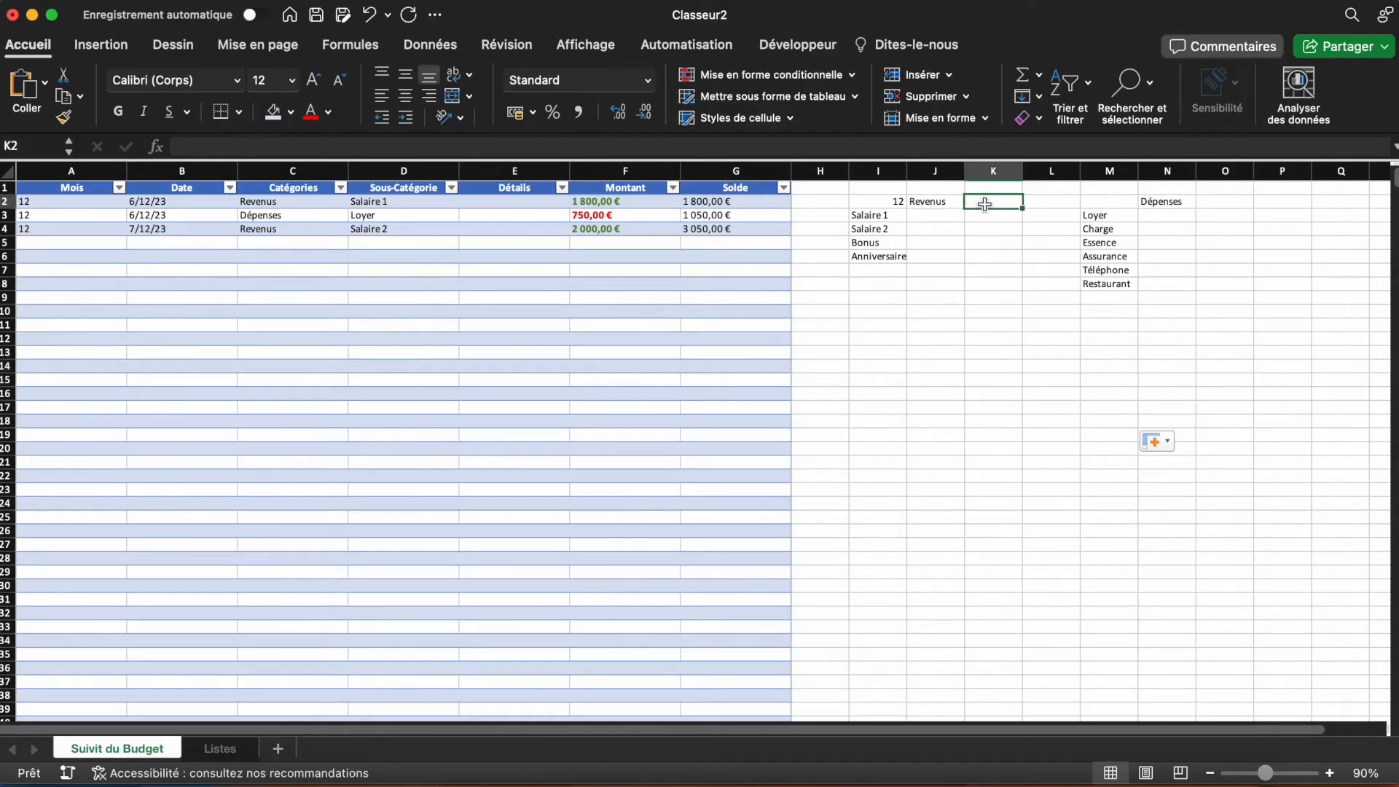
text(=SO)
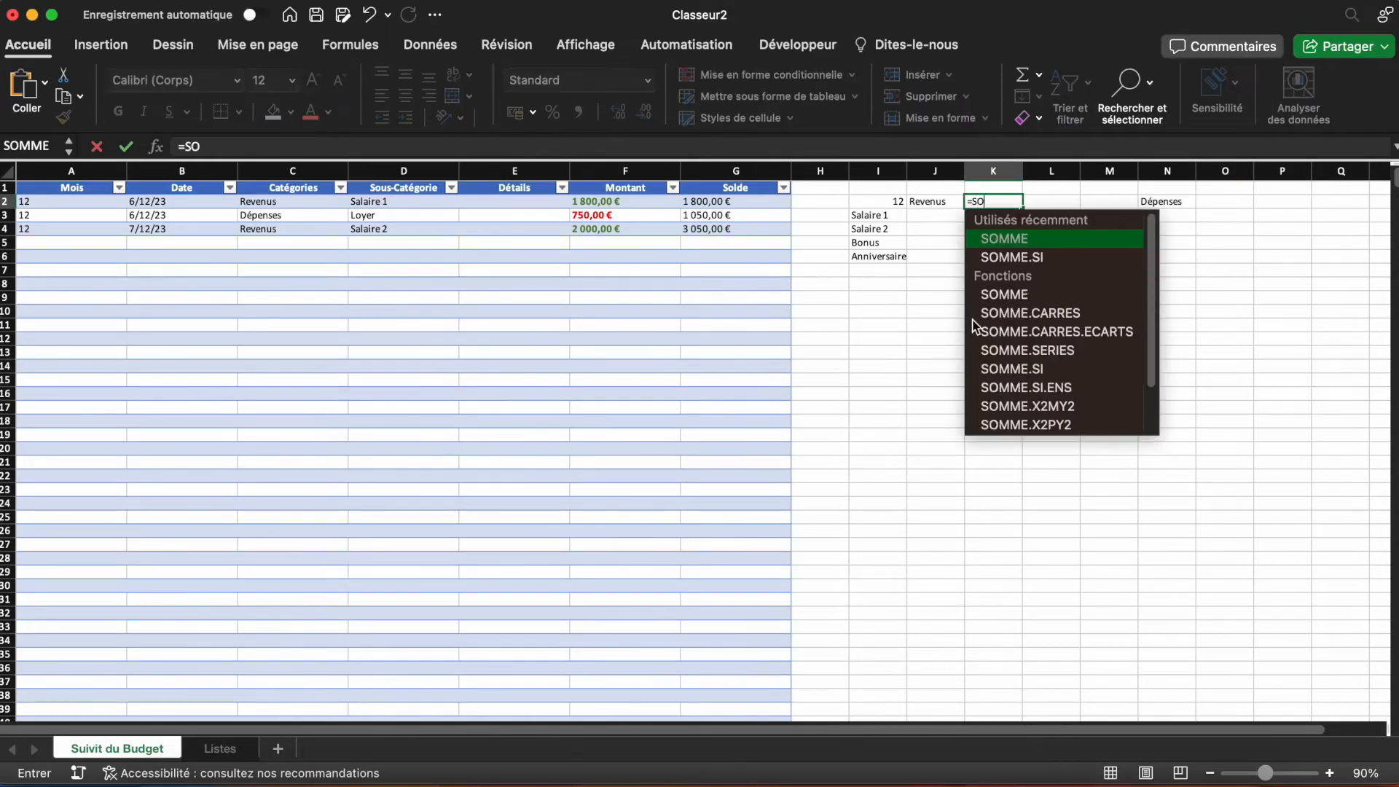
text(MME.SI.ENS()
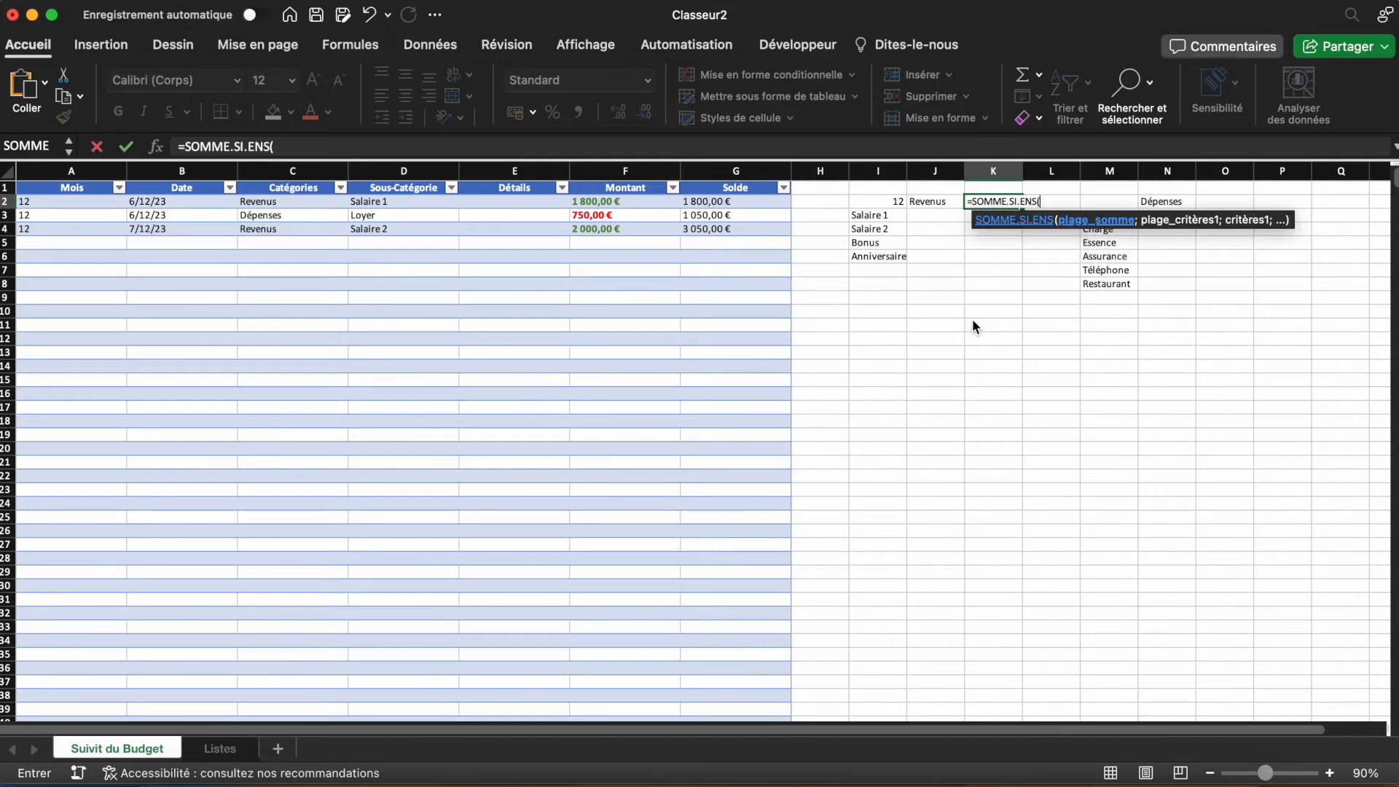
click(633, 173)
text(;)
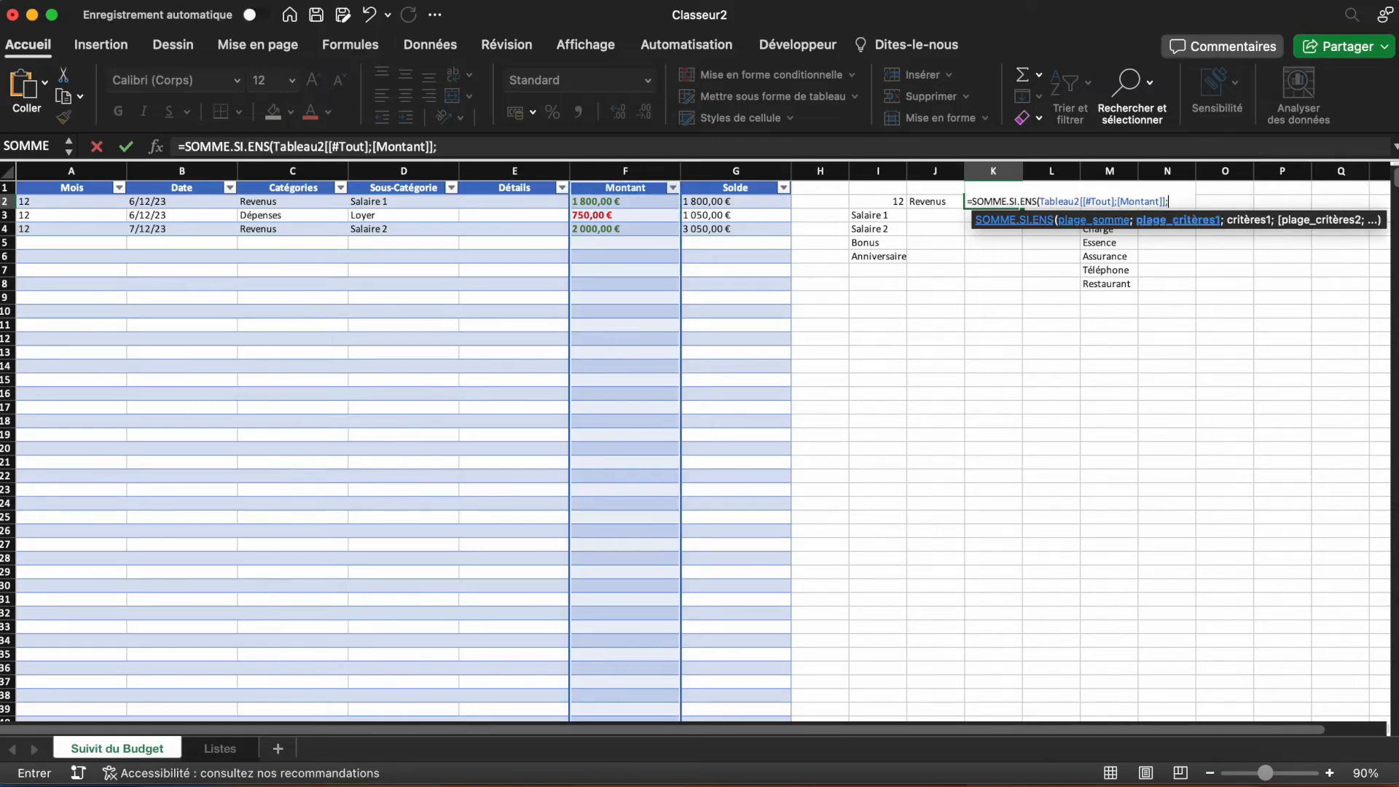
click(82, 170)
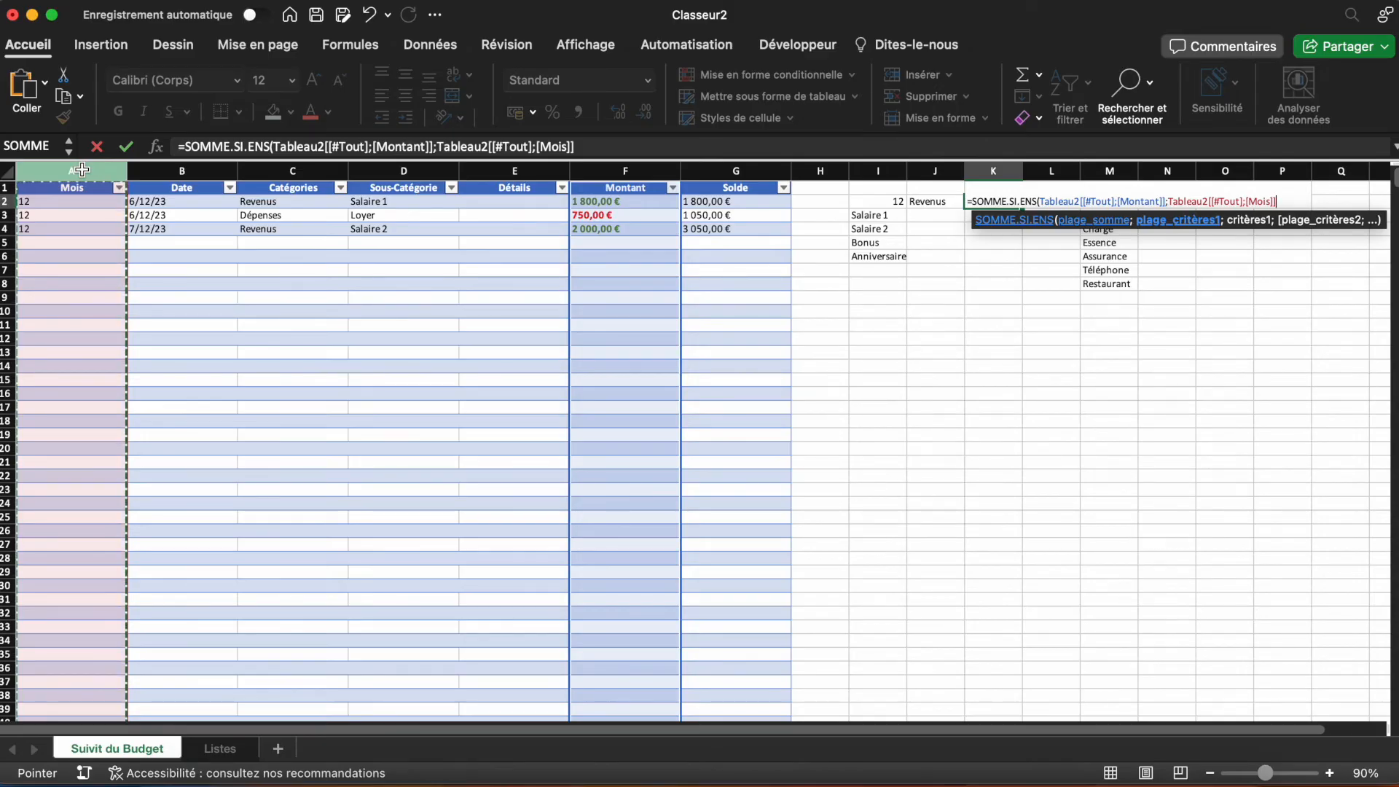
text(;)
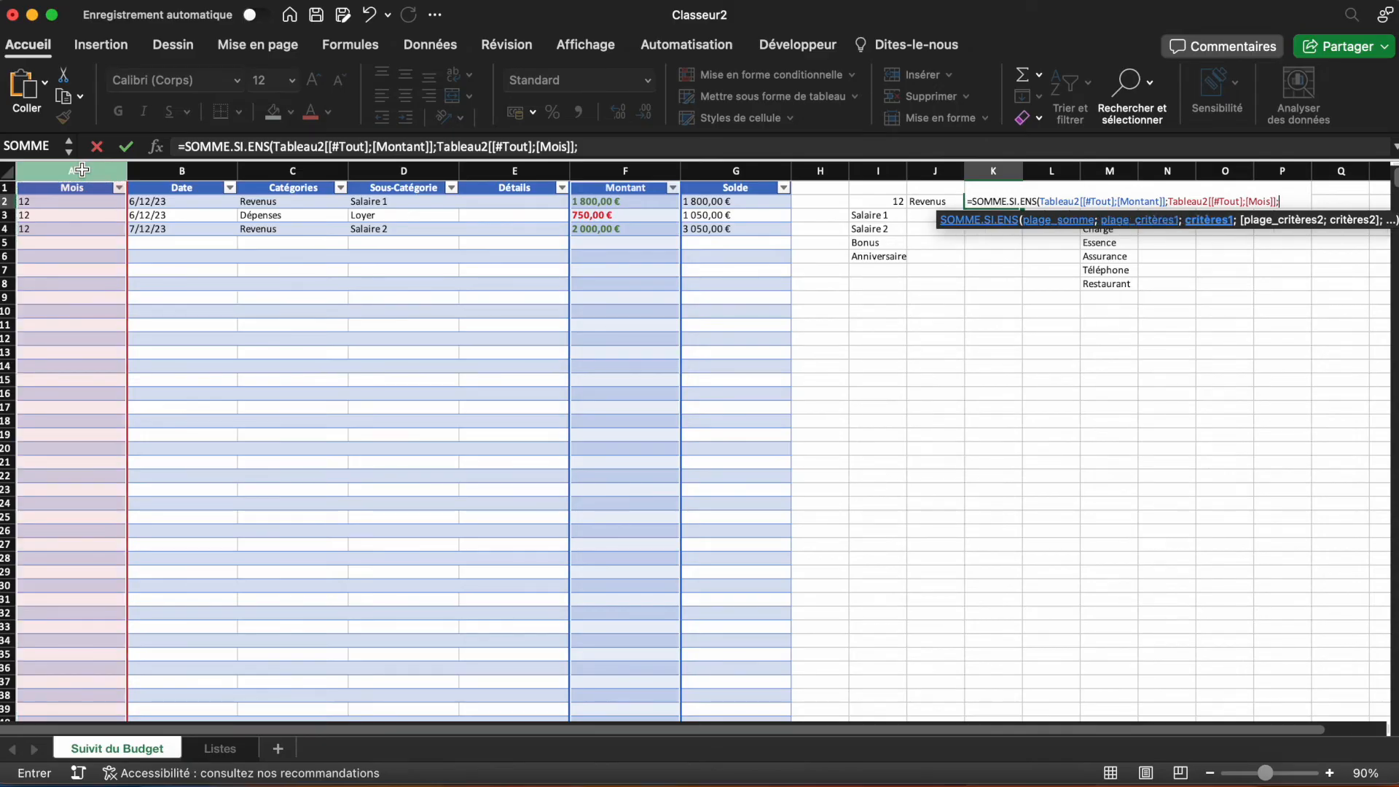
click(878, 201)
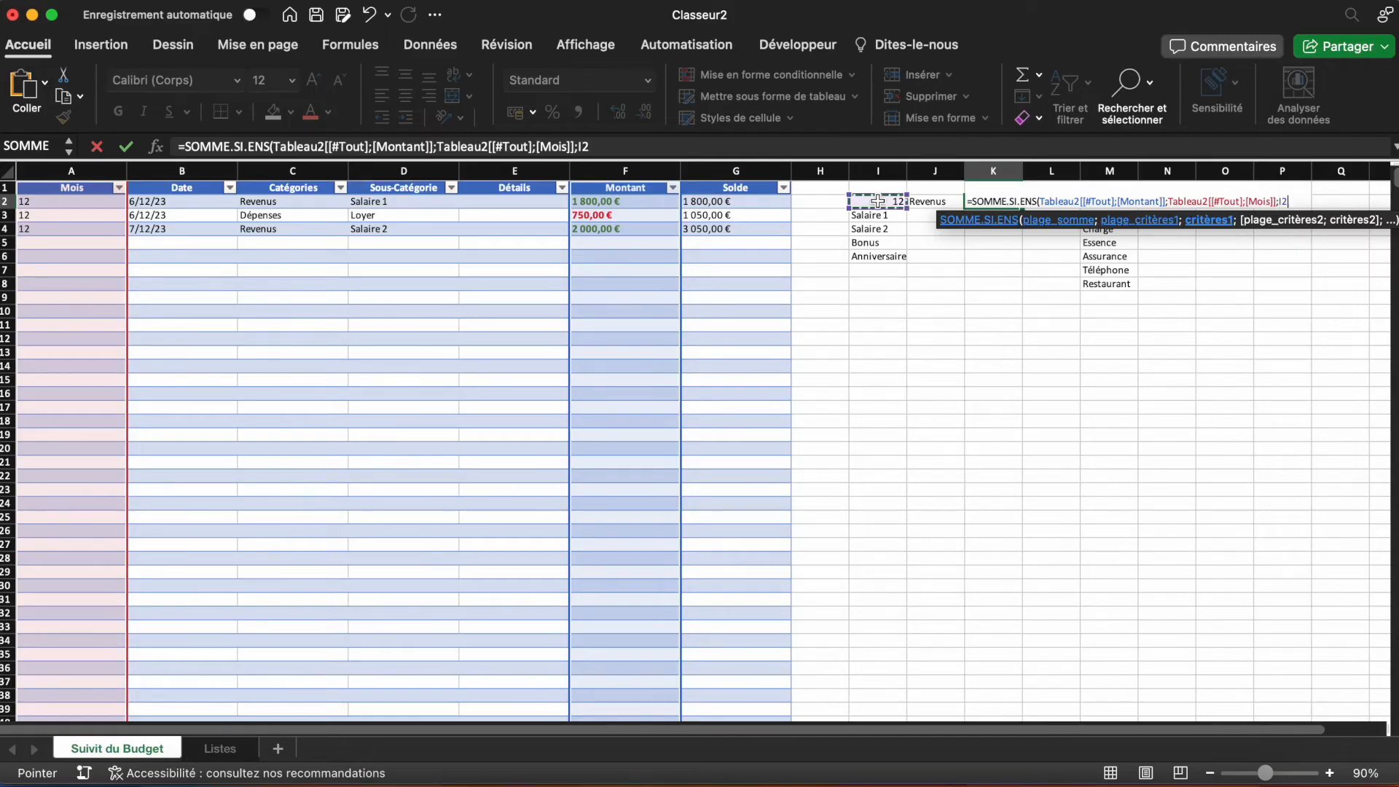
text(;)
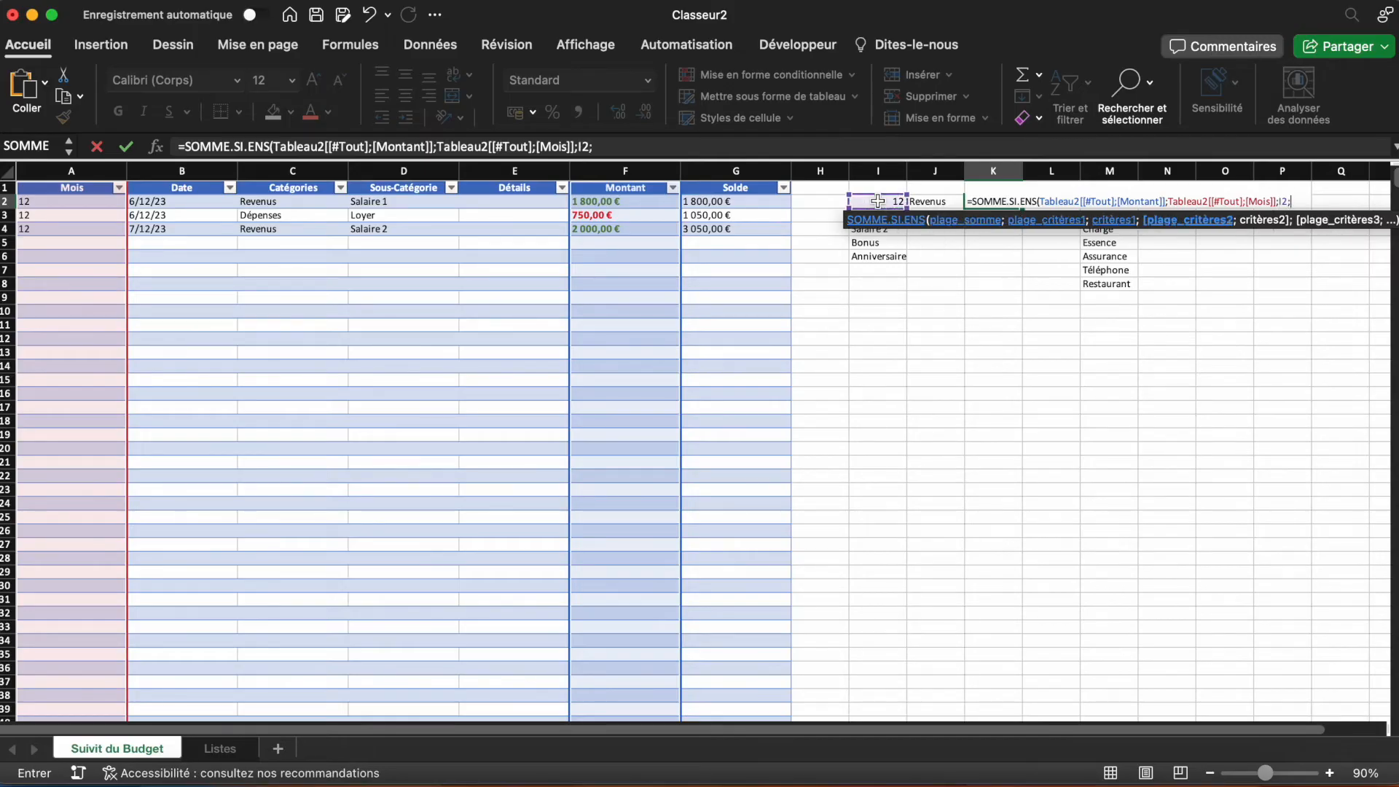
Step: Add the Catégories column matching J2 as the second criterion and complete the K2 formula
click(283, 173)
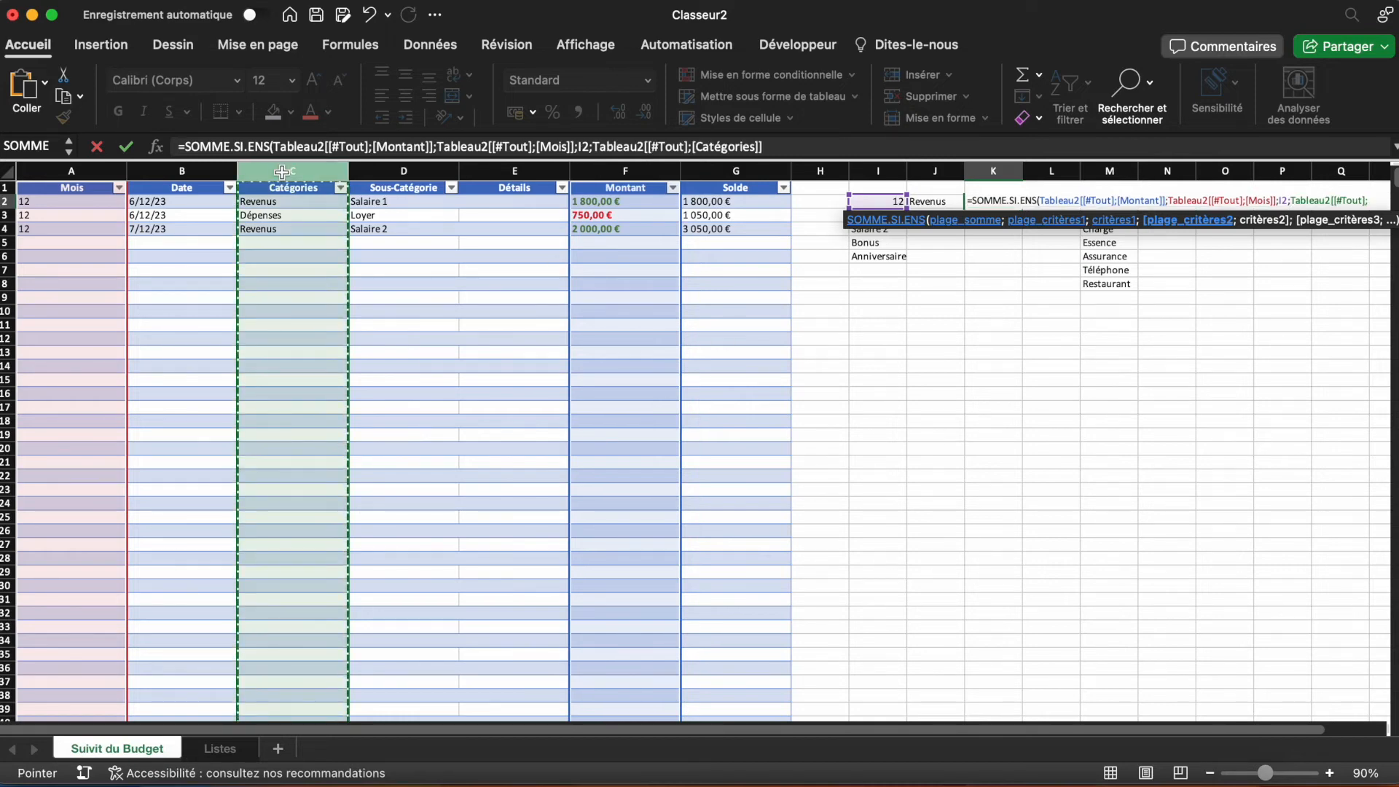
text(;)
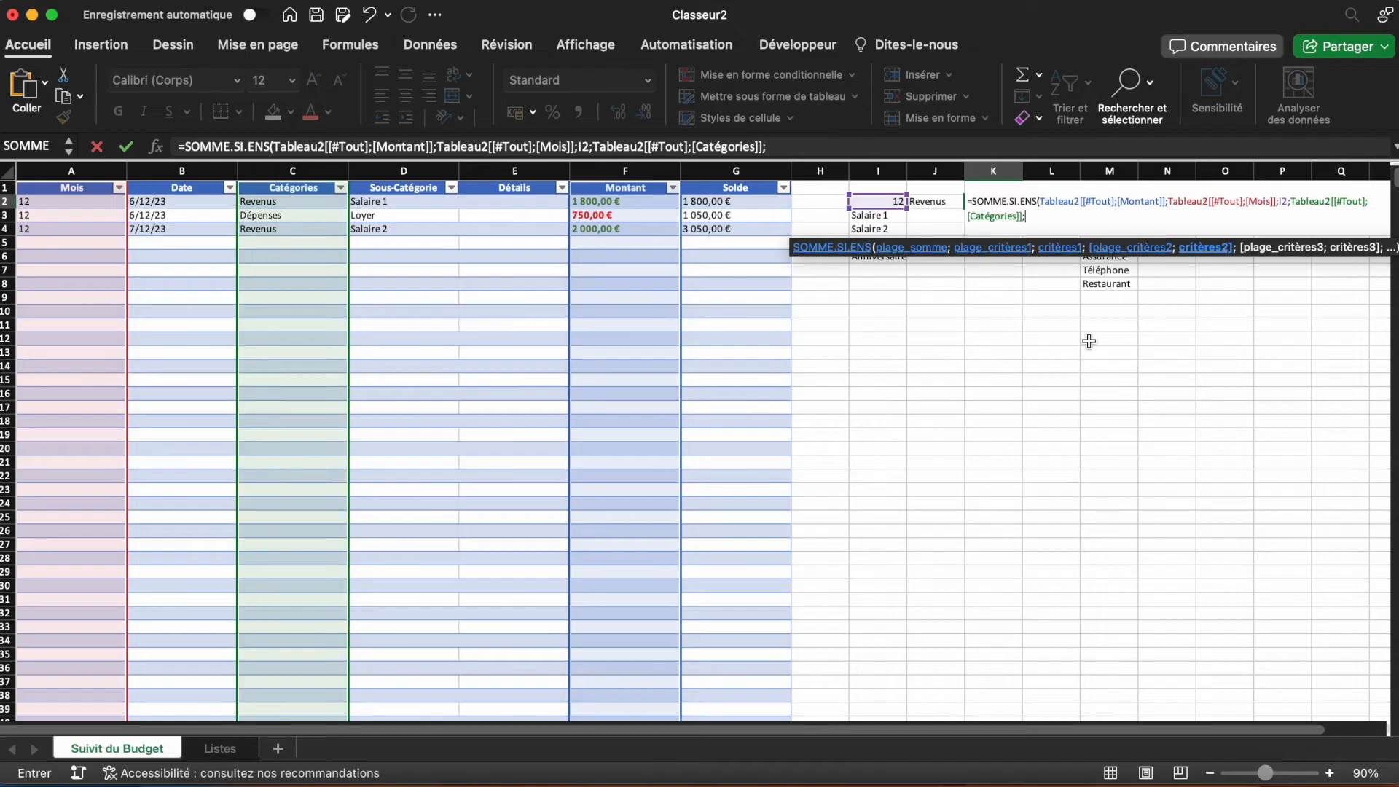
click(936, 204)
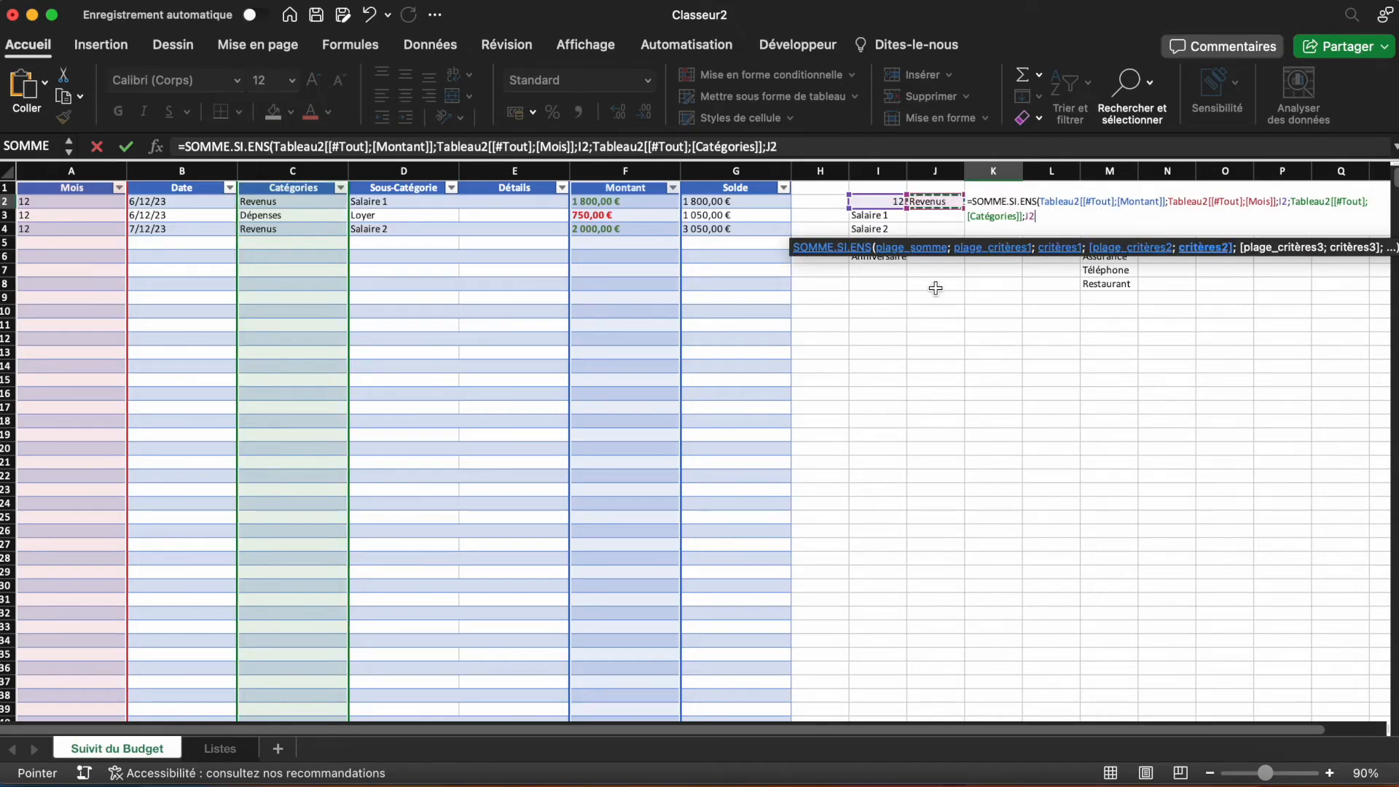
text())
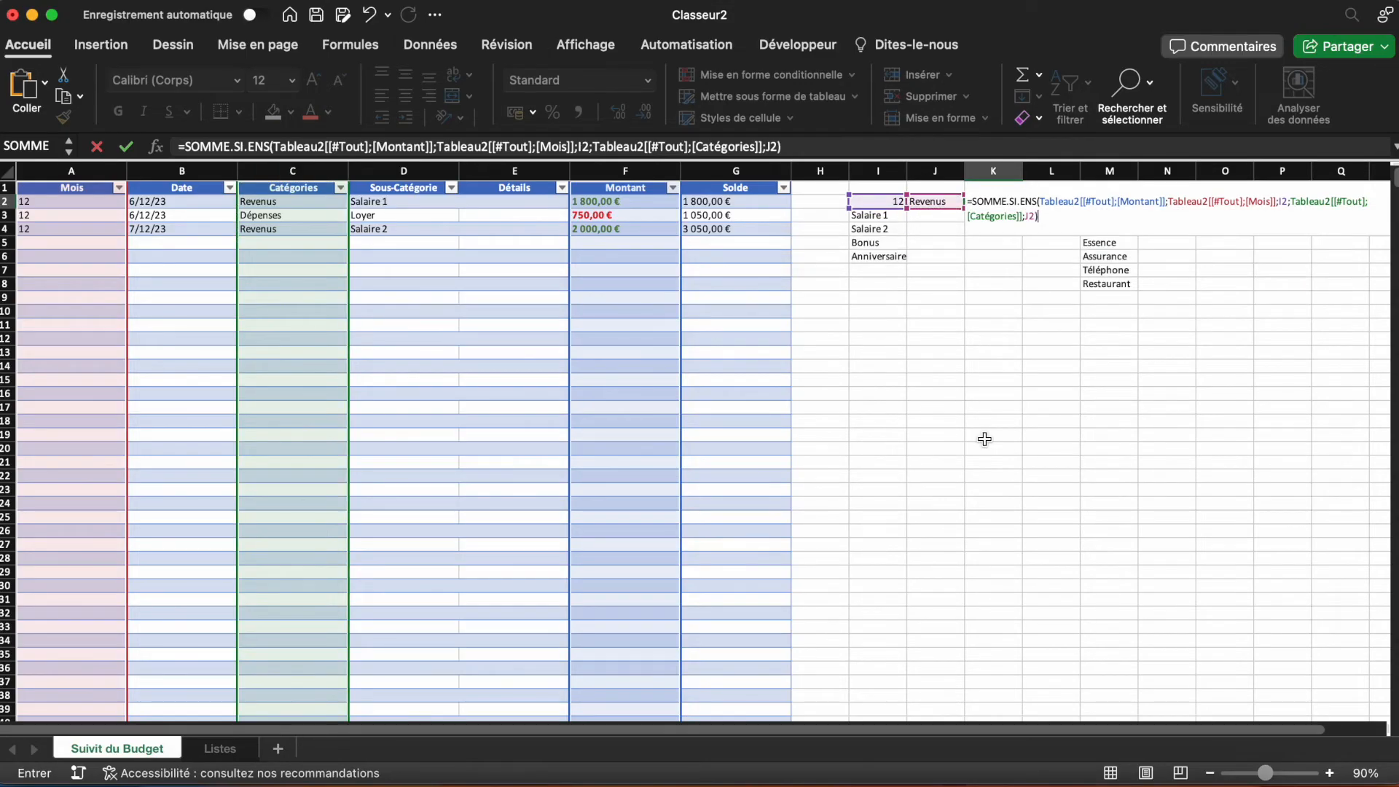
key(Return)
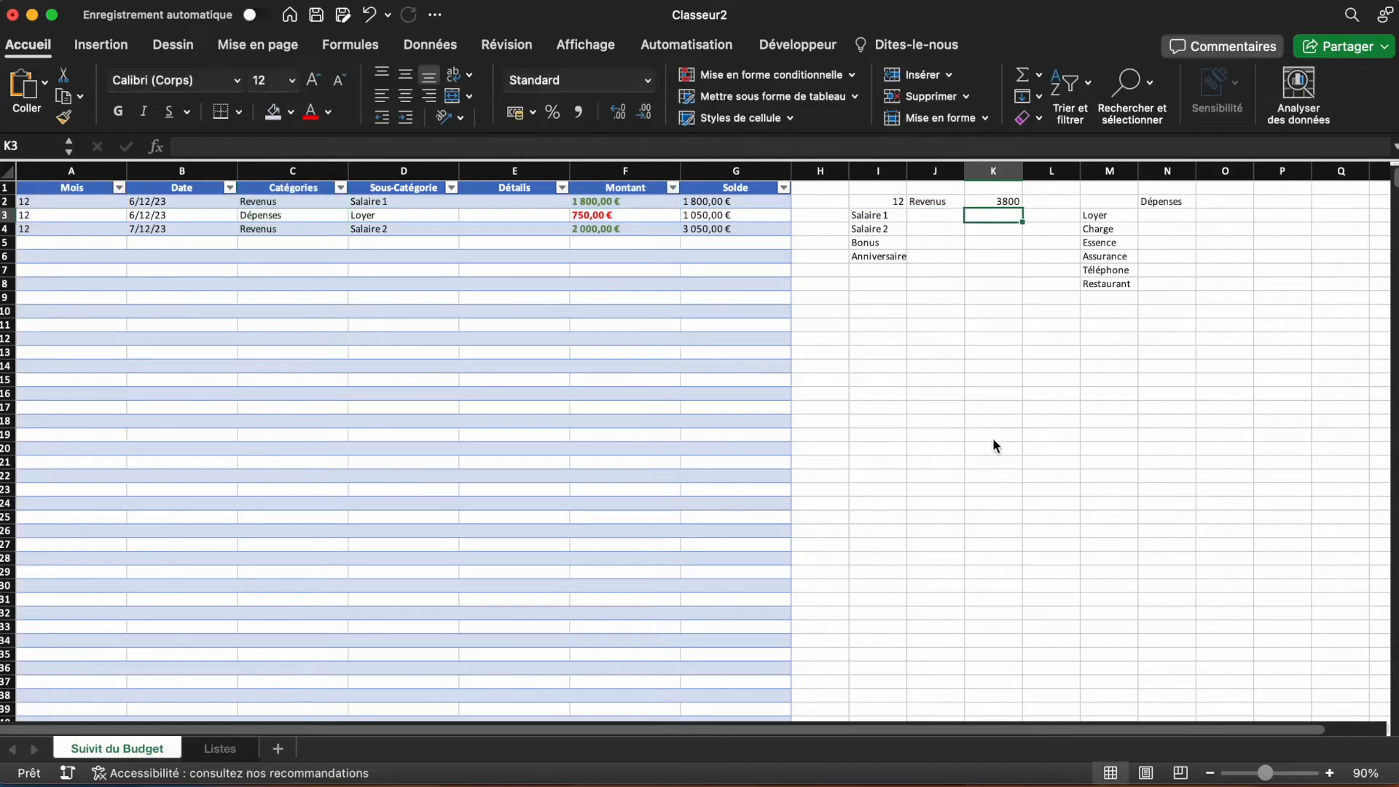
click(1061, 314)
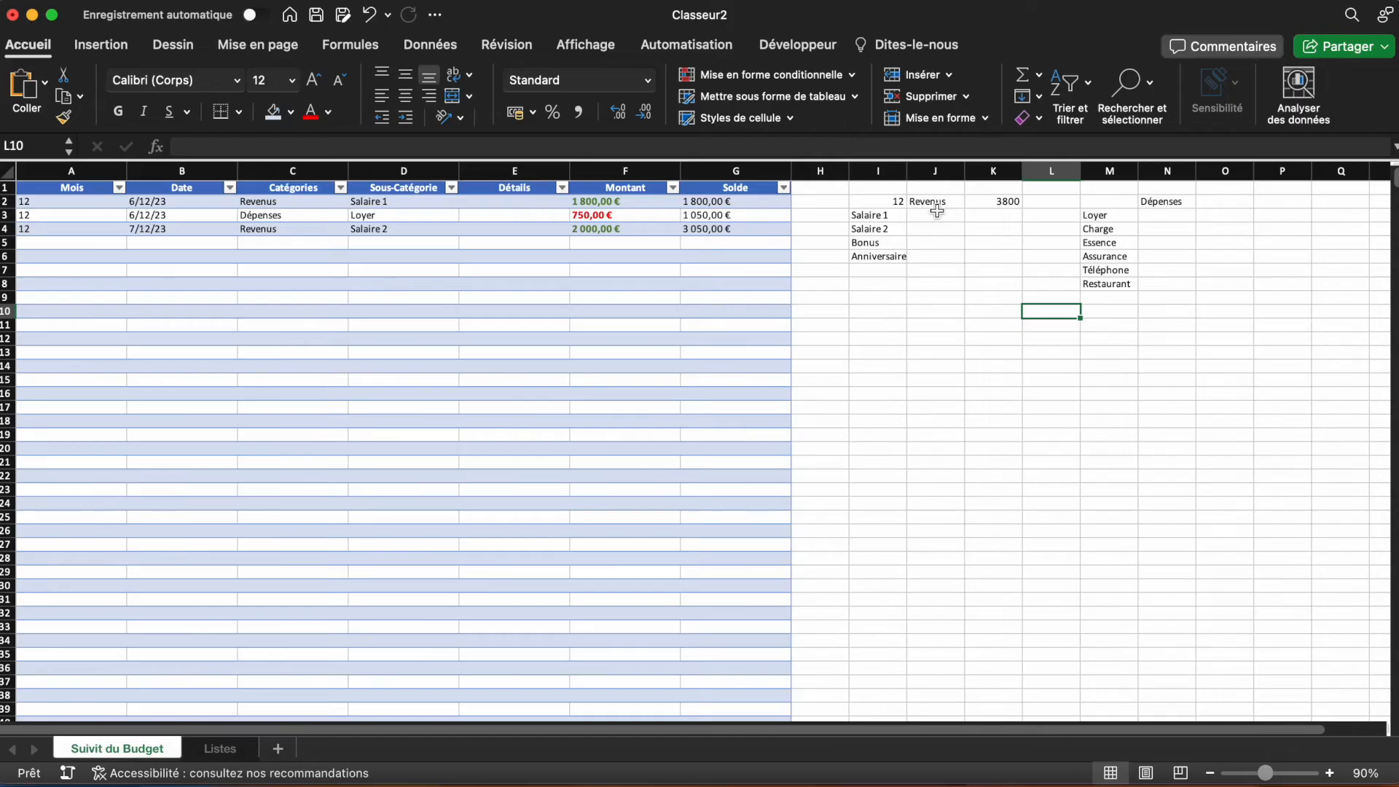
Step: Make the month reference absolute as $I$2 in the K2 formula
click(874, 200)
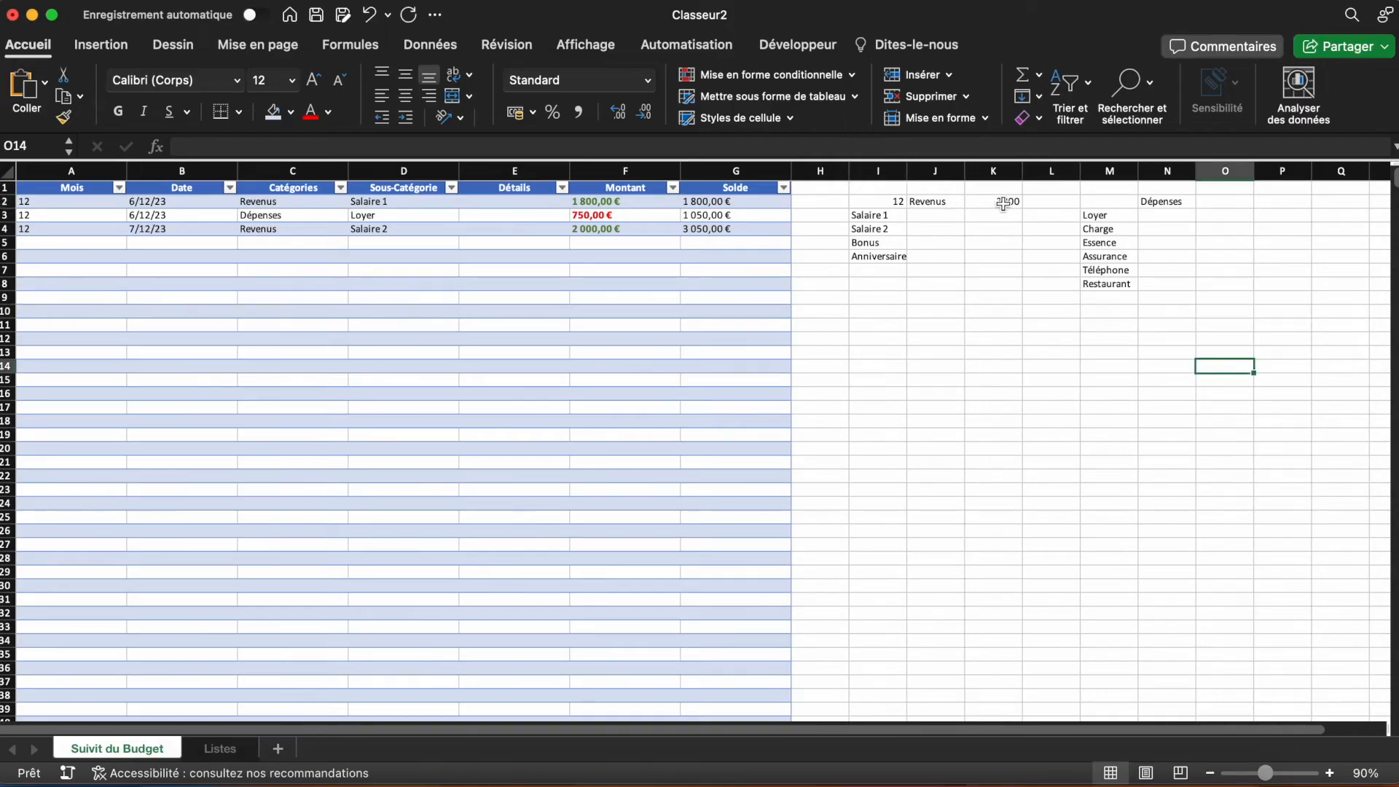
double_click(1006, 202)
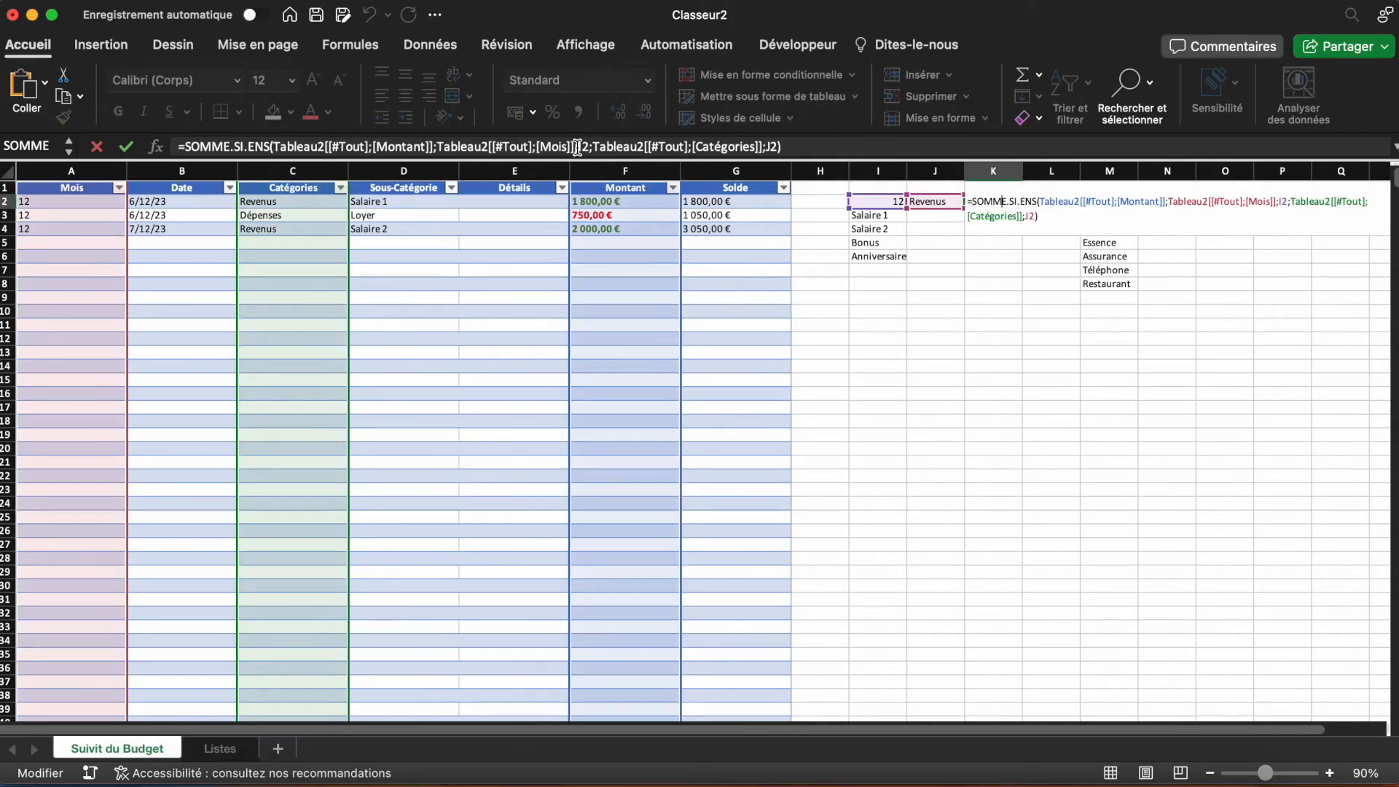
click(578, 148)
text($)
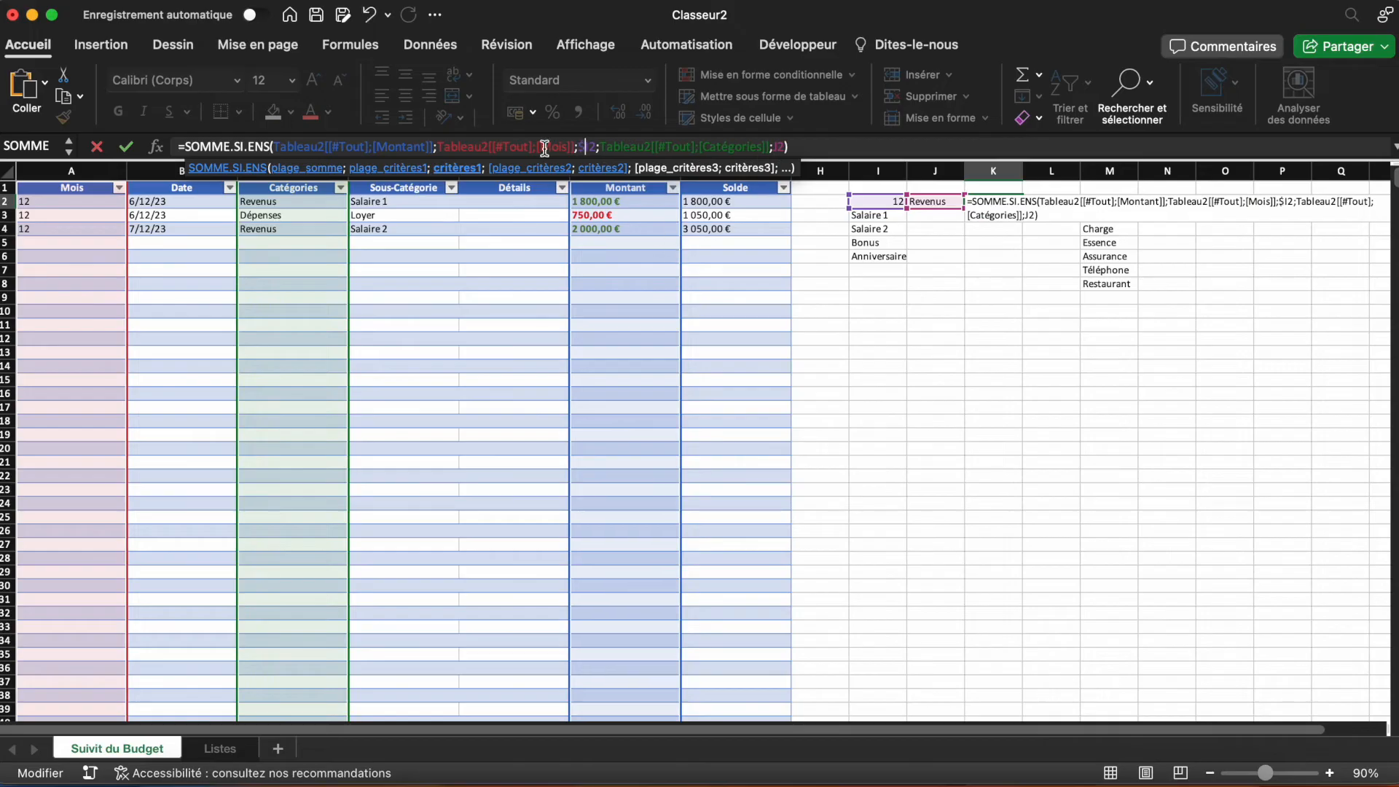
click(594, 146)
text($)
key(Return)
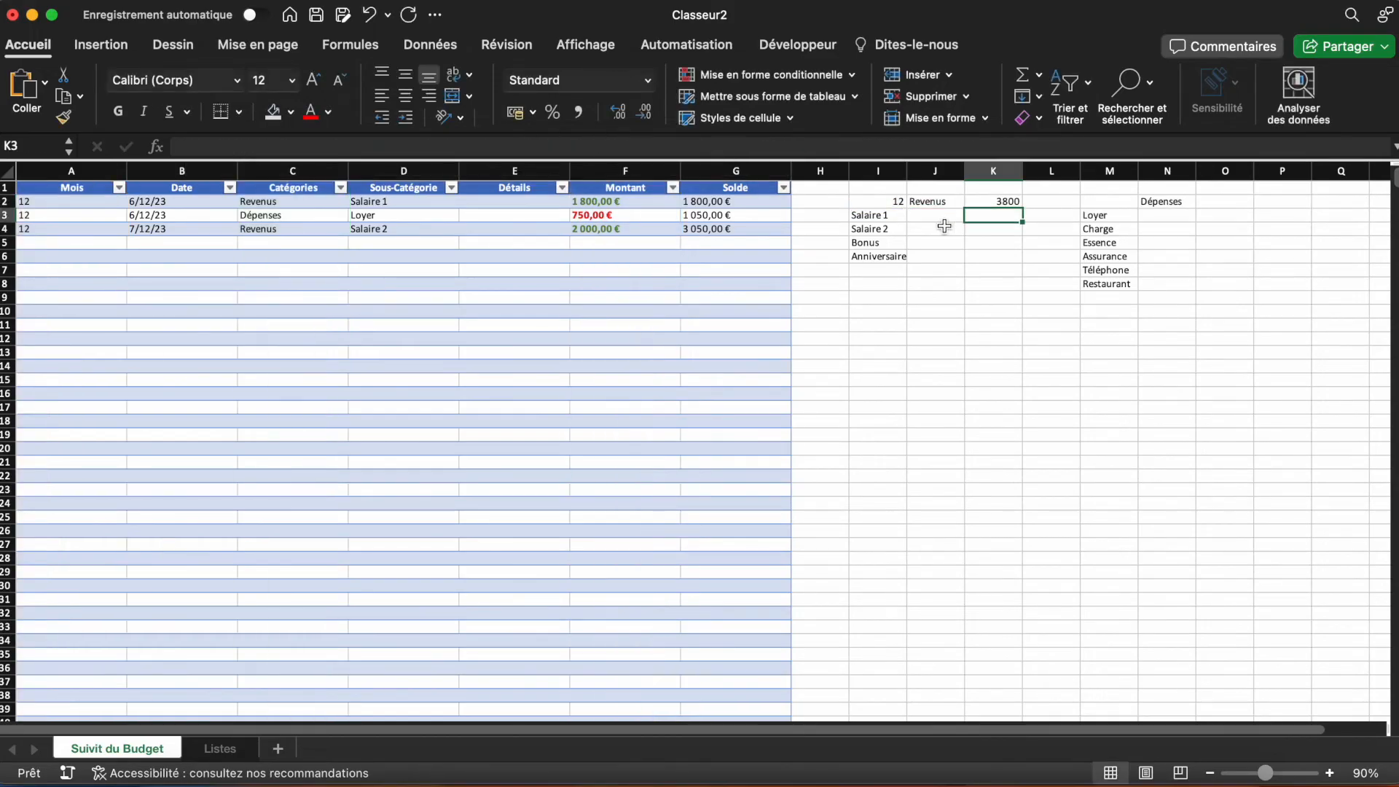
Step: Copy the K2 total formula into O2 for the Dépenses total
click(1008, 202)
key(cmd+c)
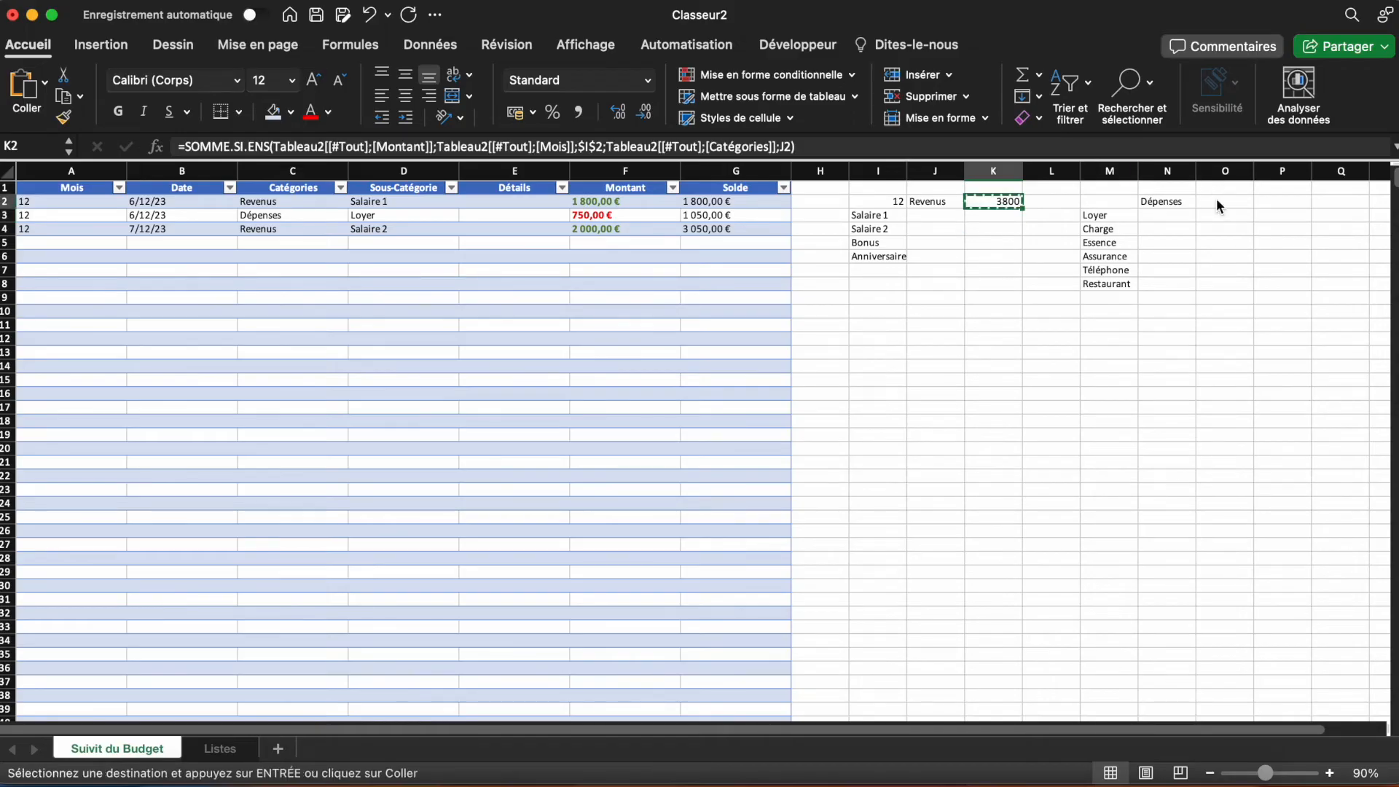
click(1217, 200)
key(cmd+v)
click(1139, 367)
key(Escape)
click(954, 366)
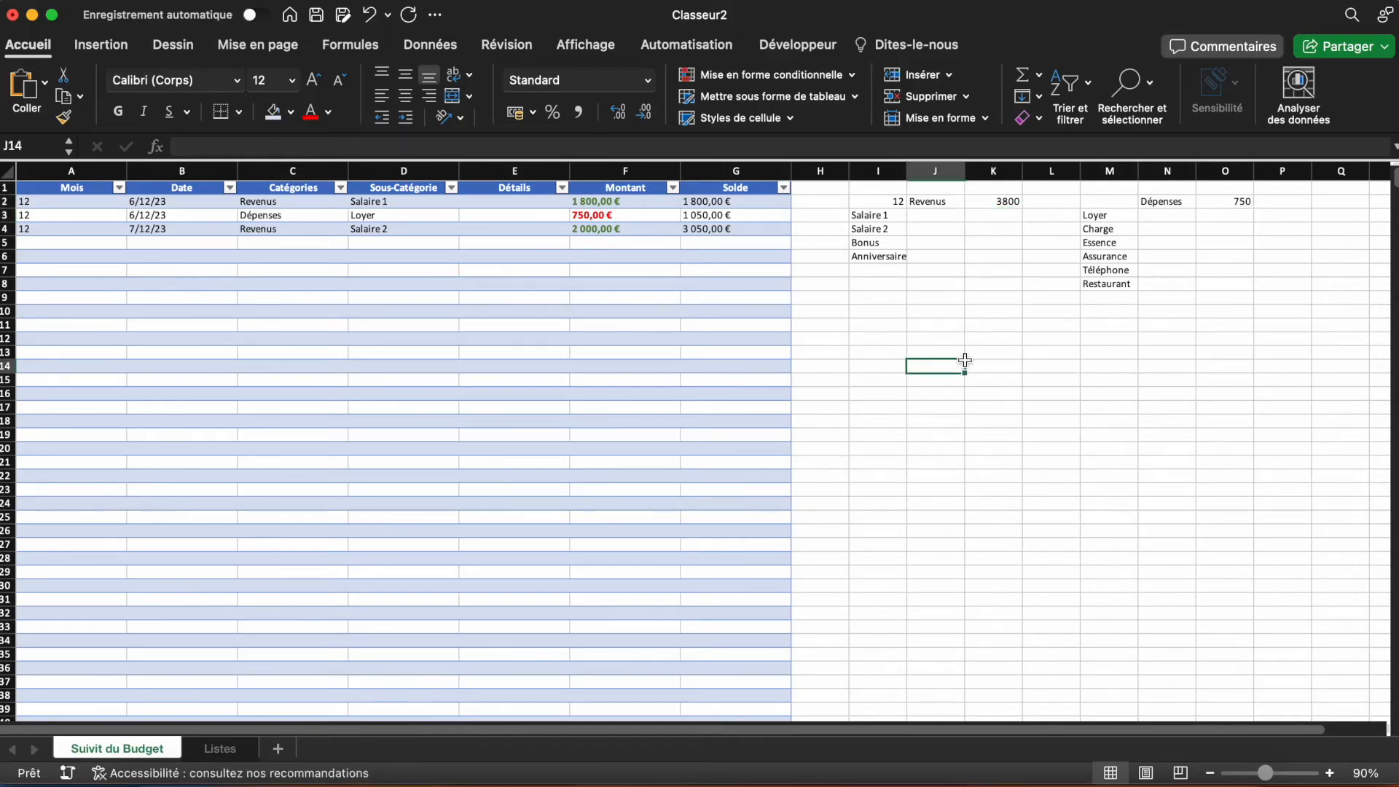
Step: Examine the cell references in the copied O2 formula
click(1230, 201)
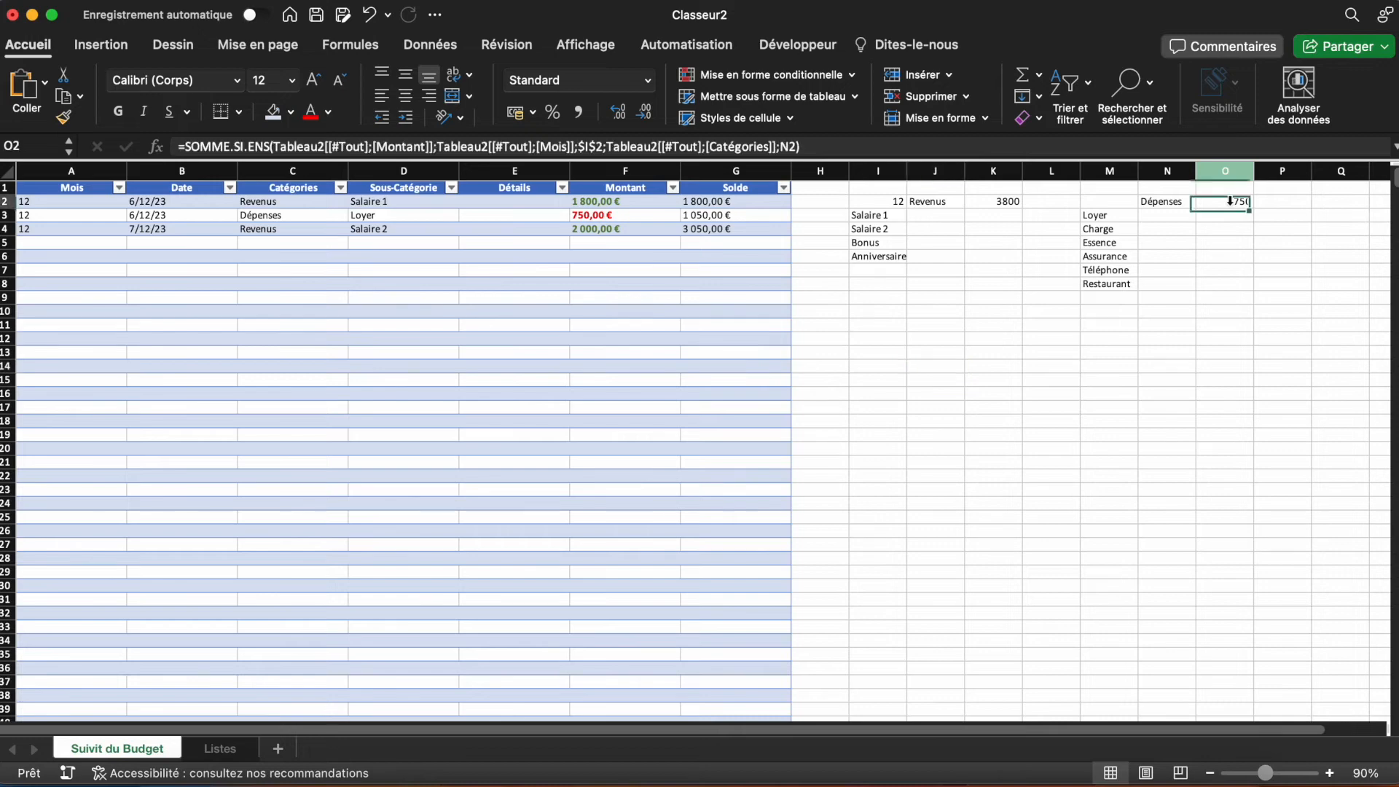
double_click(1228, 200)
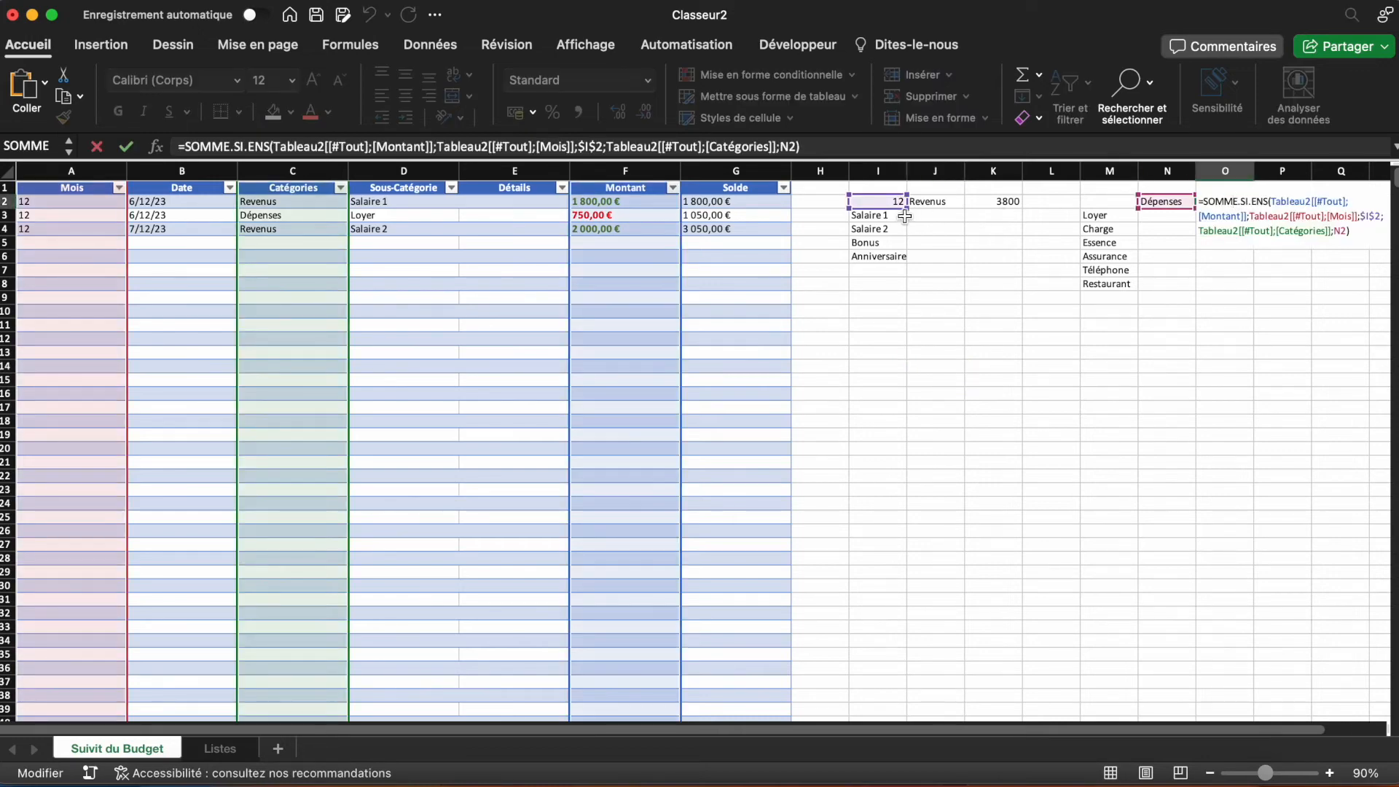
key(Escape)
Step: Start a J3 formula that returns blank when I3 is empty and otherwise uses SOMME.SI.ENS: =SI(I3="";""; SOMME.SI.ENS(
click(948, 215)
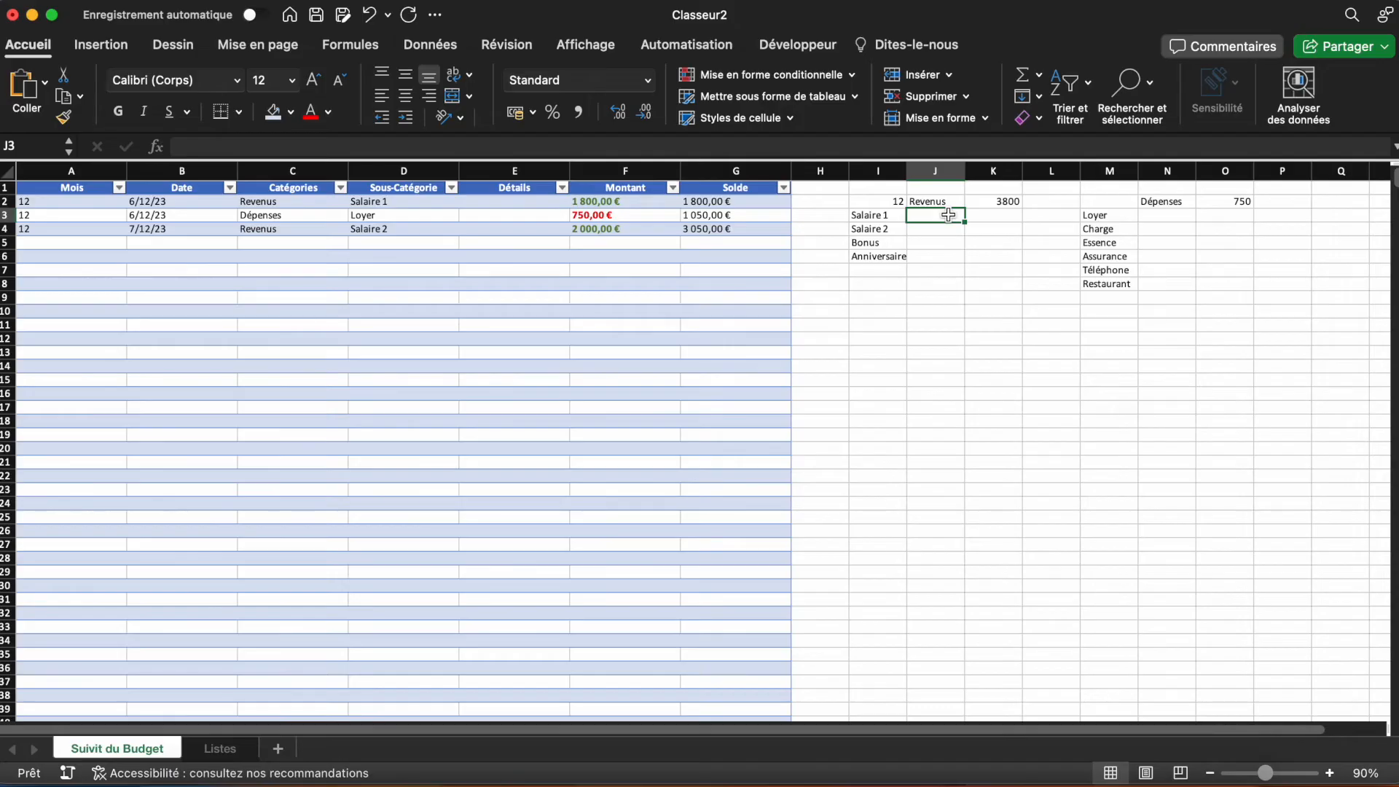
text(=SI()
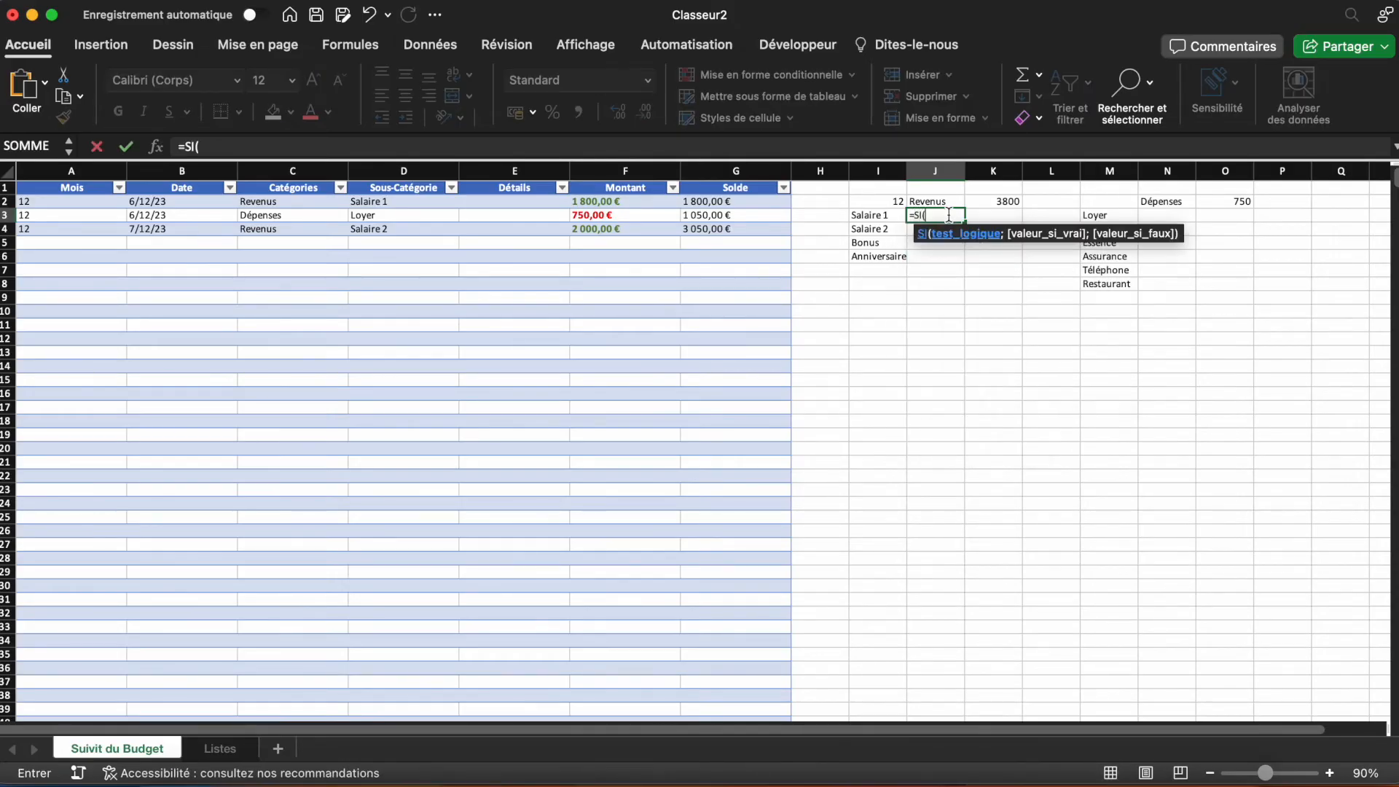
click(883, 207)
click(881, 214)
text(="";"";)
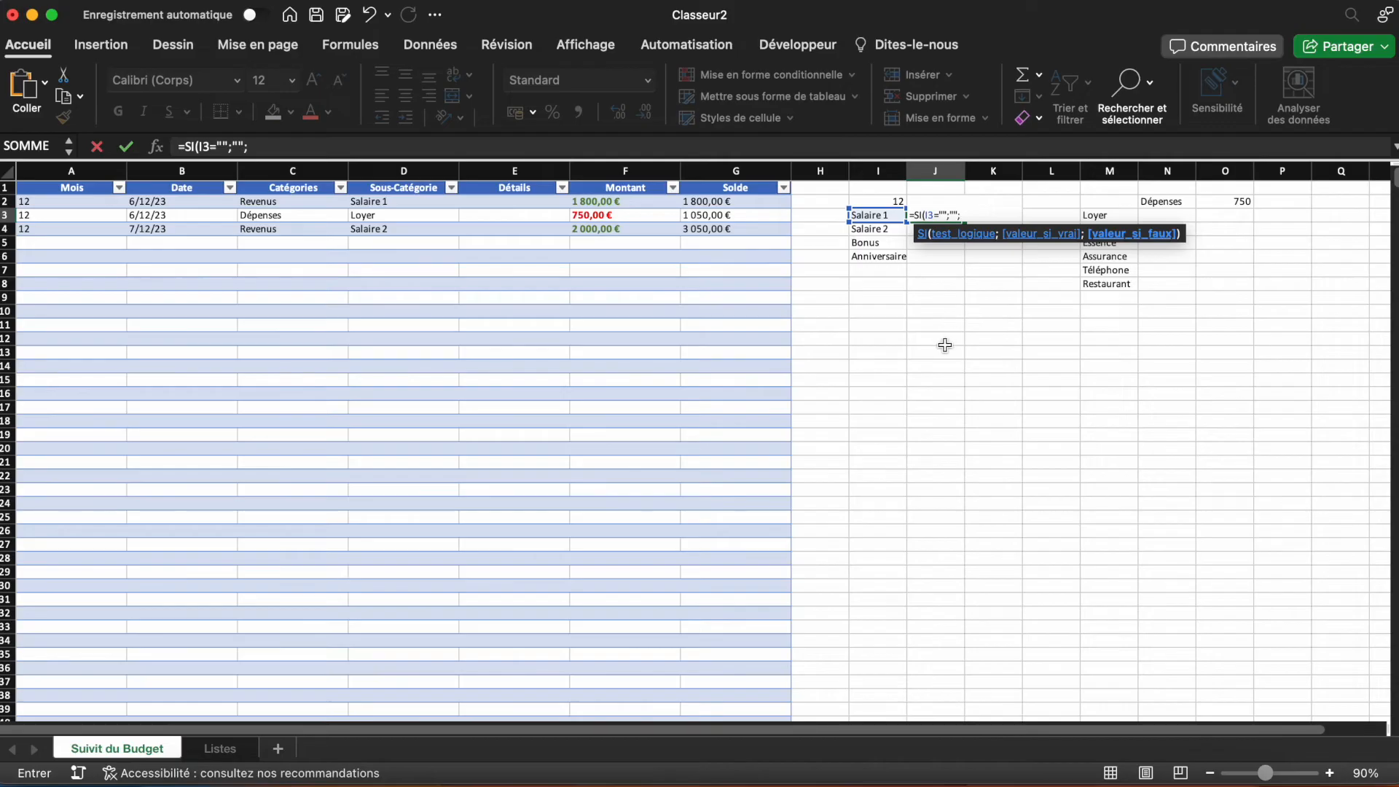
text( SOMME.SI.ENS)
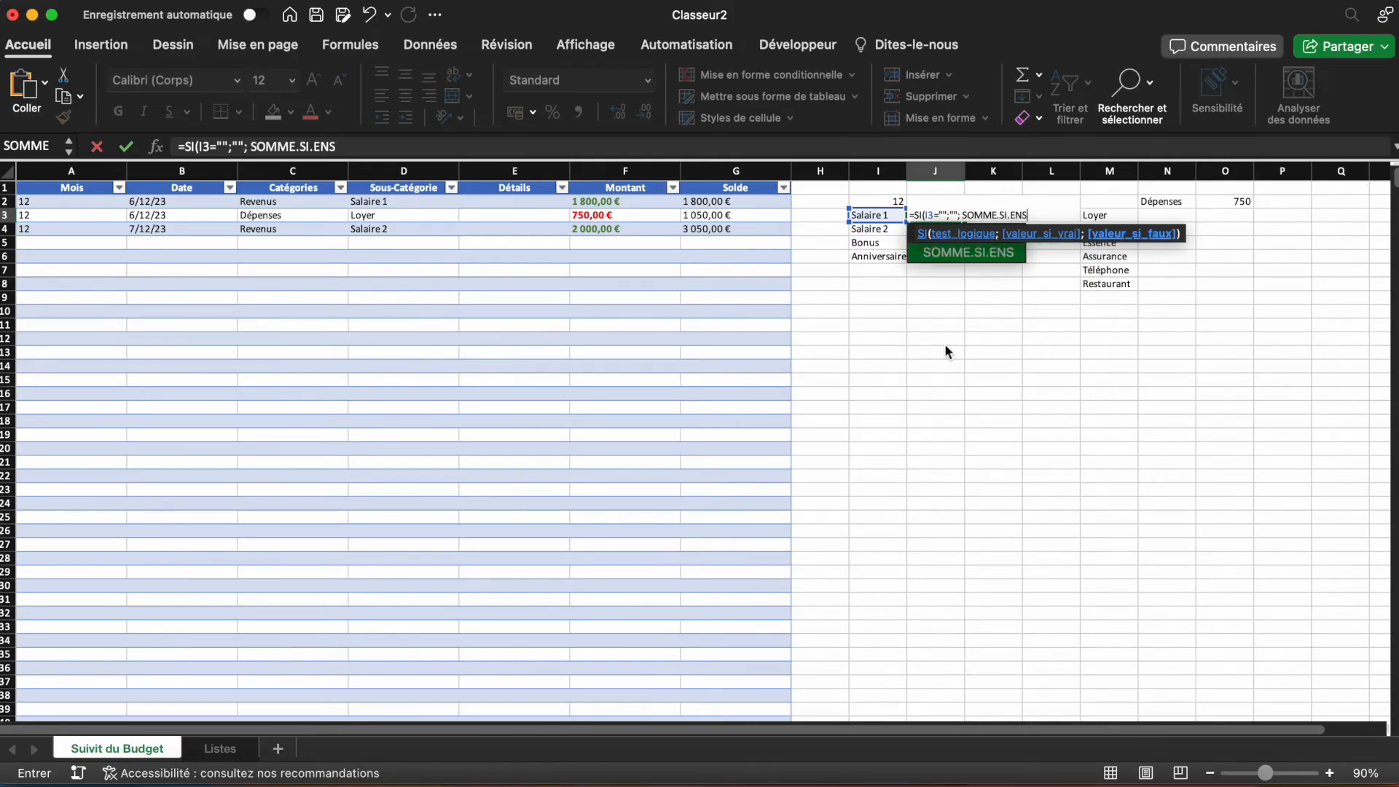
key(Tab)
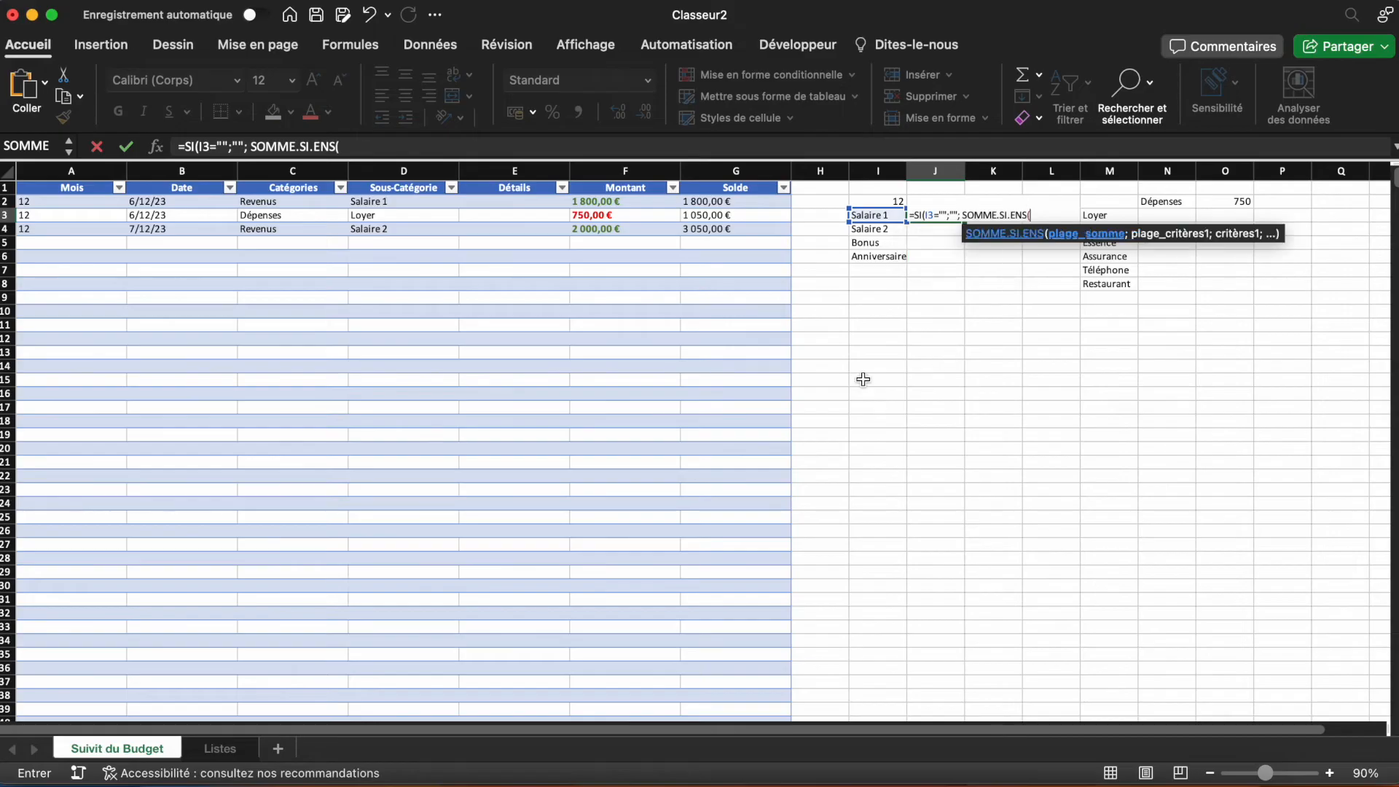
Step: Set the Montant column as the sum range in J3 and the Mois column matching $I$2 as the first criterion
click(645, 169)
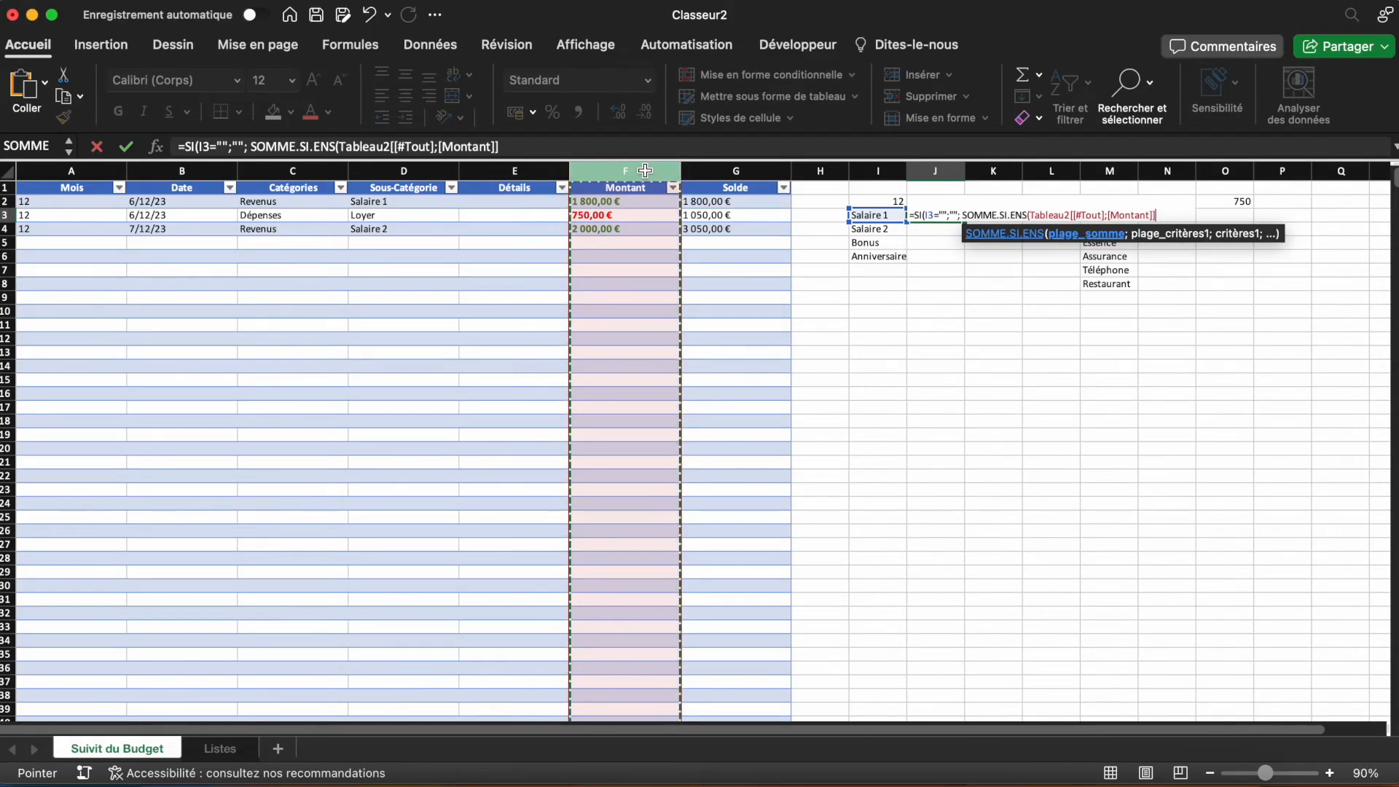
text(;)
click(60, 167)
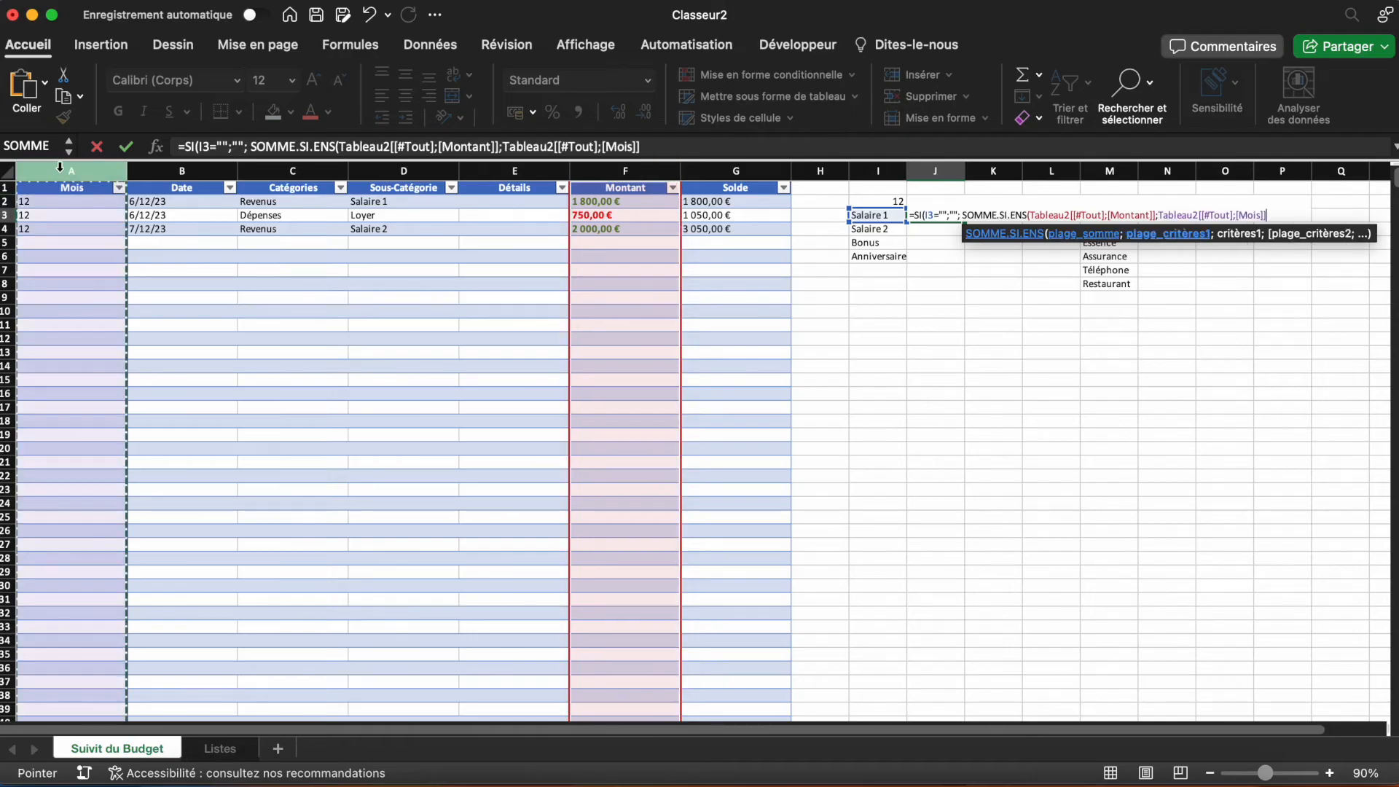
text(;)
click(892, 203)
click(645, 148)
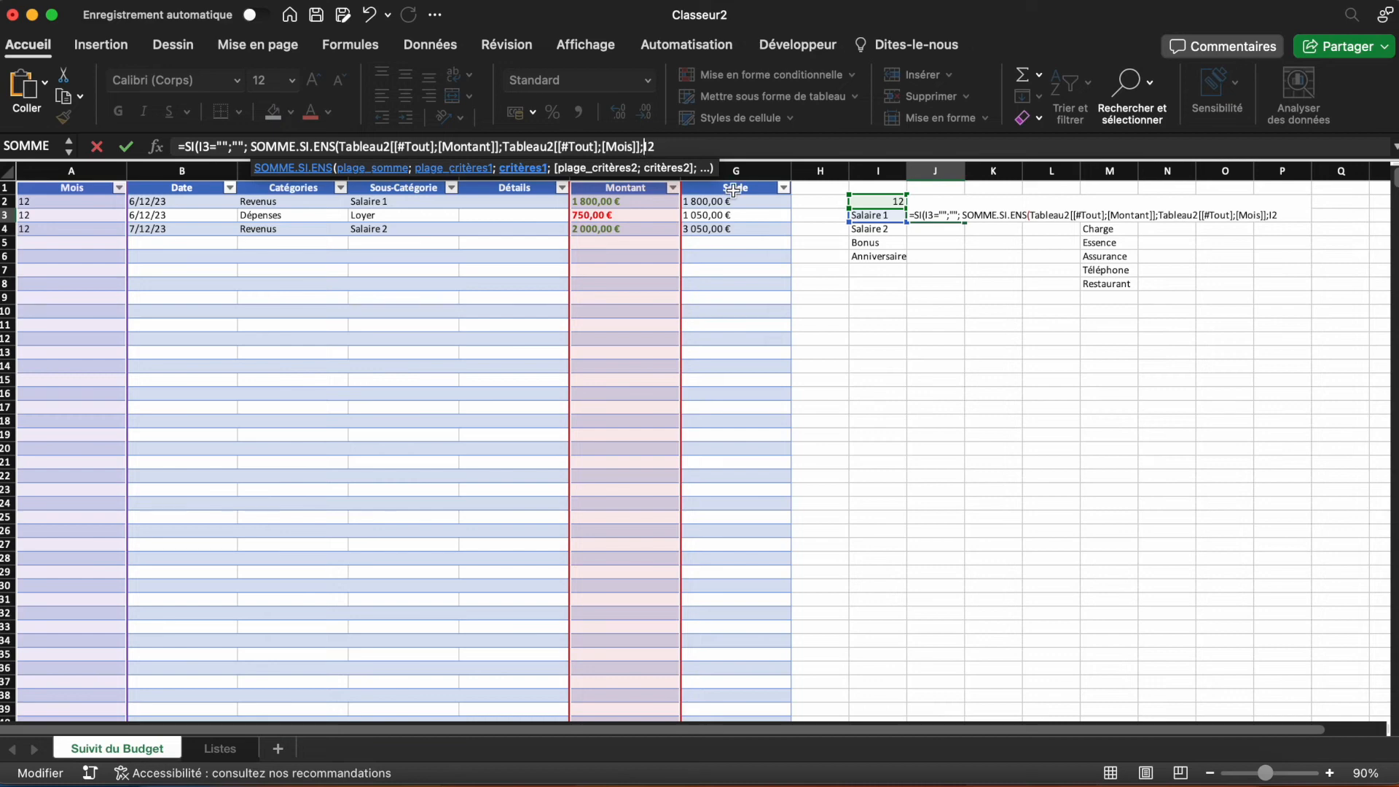
text($)
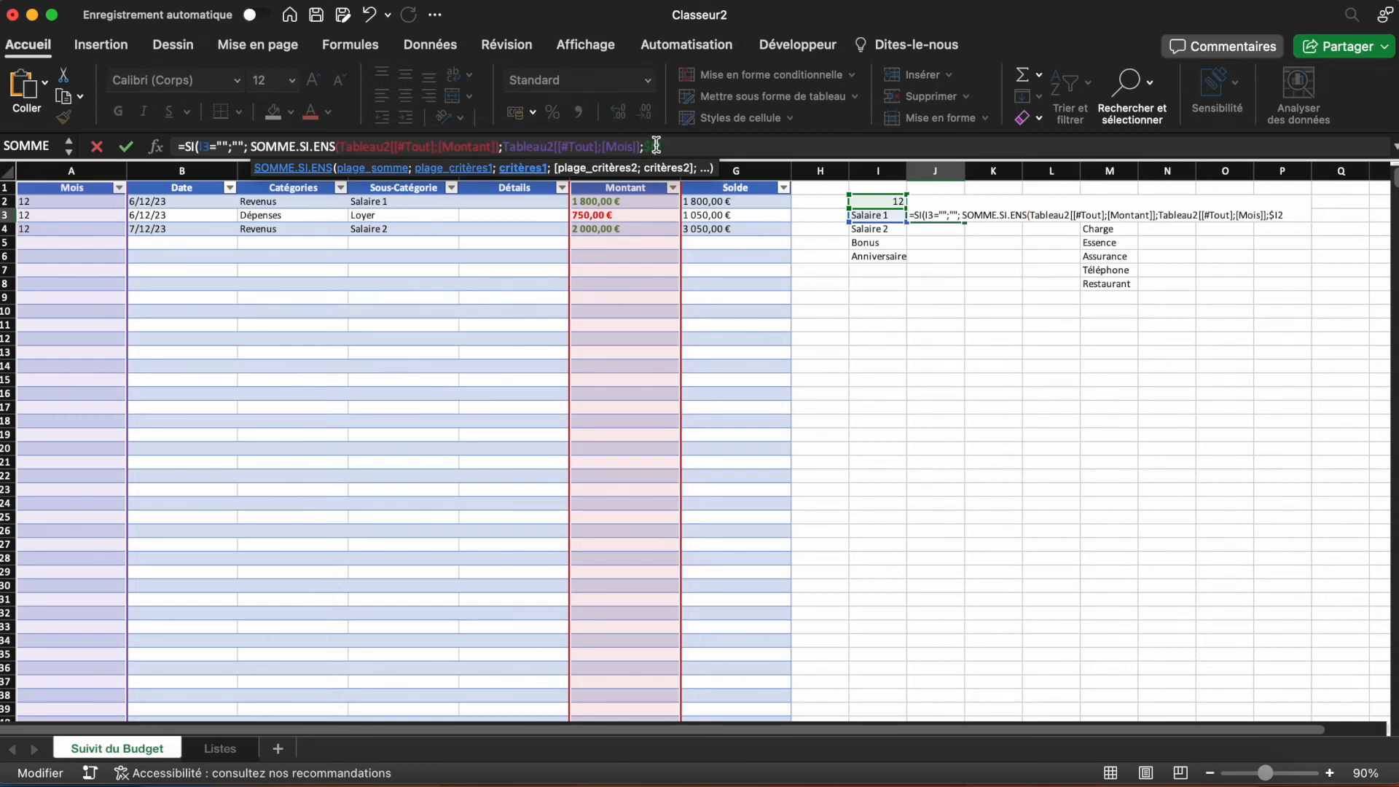
click(656, 145)
text($2;)
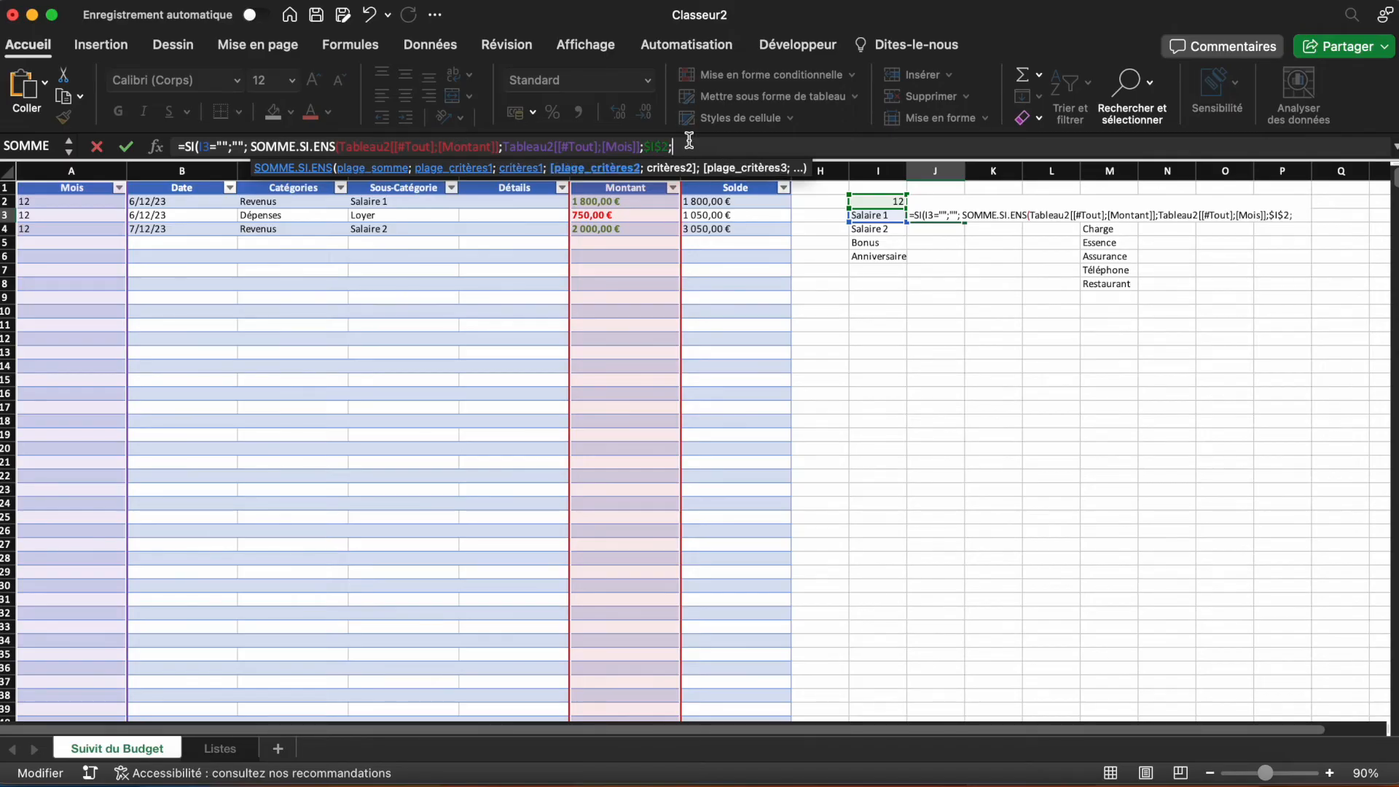
Step: Complete the J3 formula with the Sous-Catégorie column as the second criteria range and I3 as its criterion
click(419, 180)
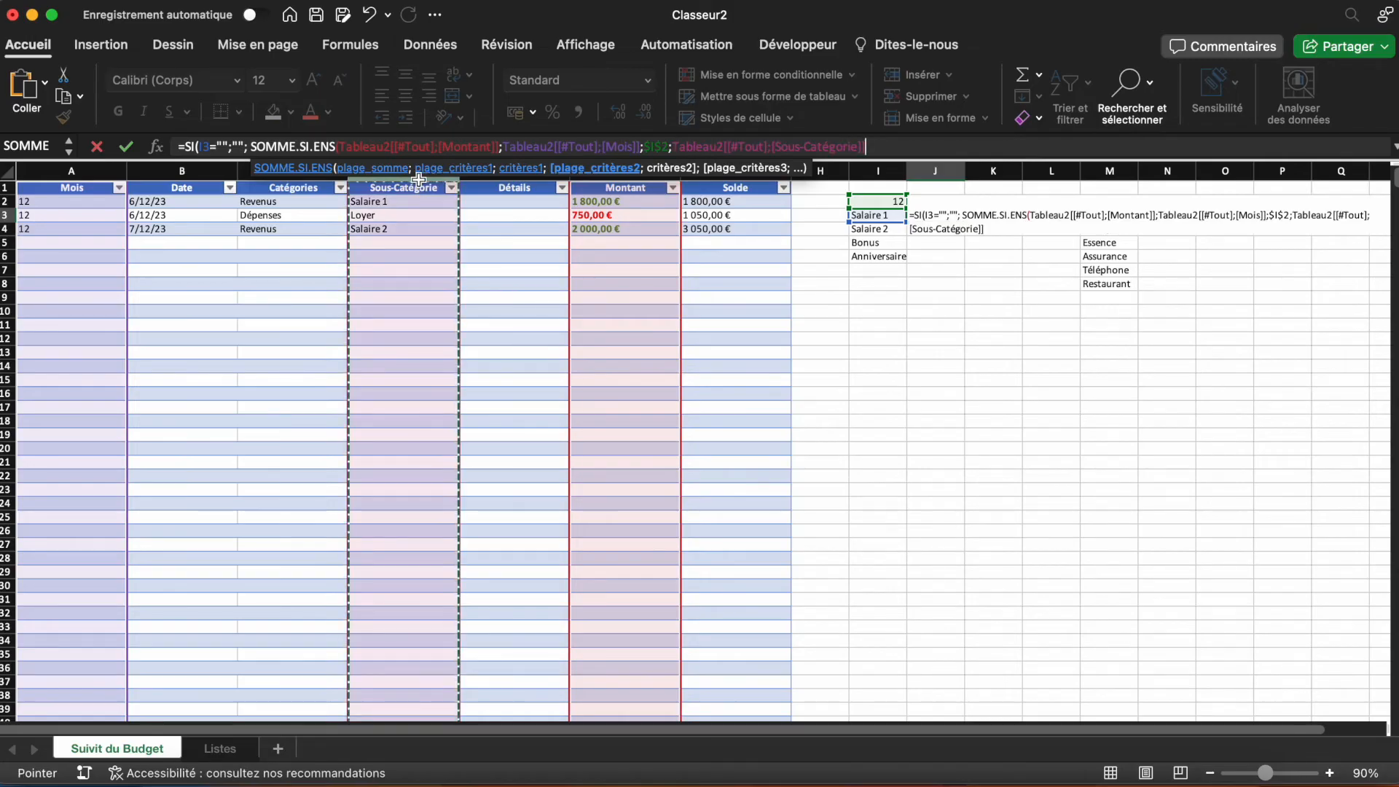
text(;)
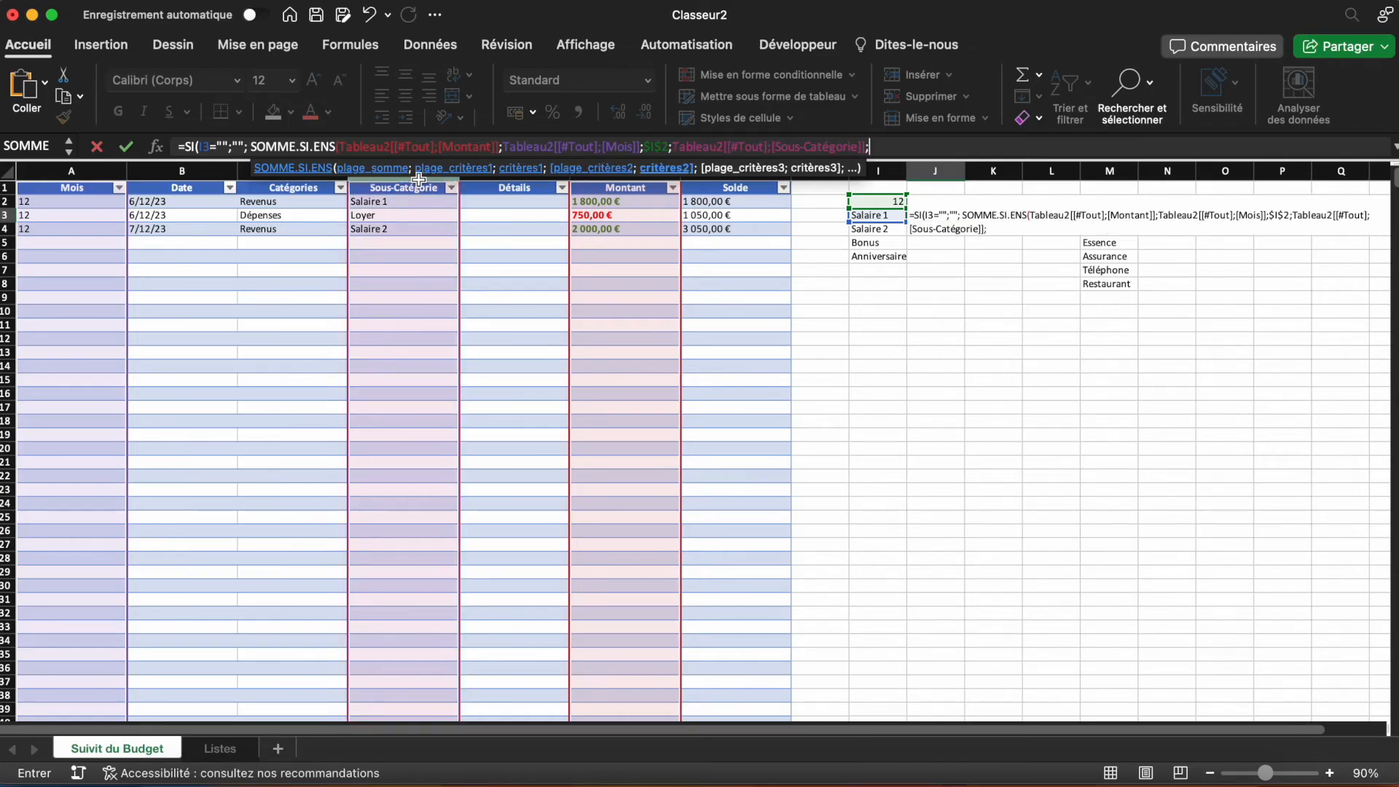
click(892, 216)
text())
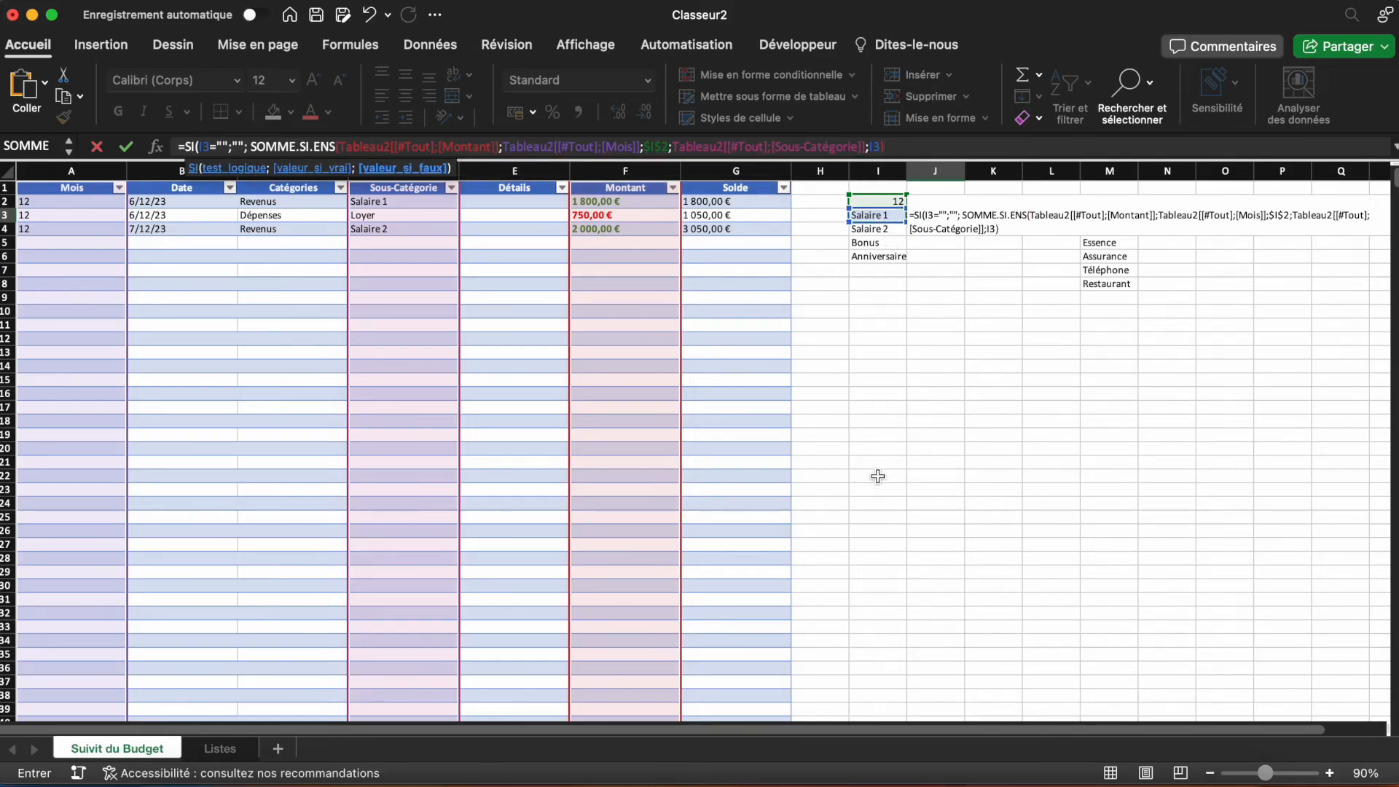
text())
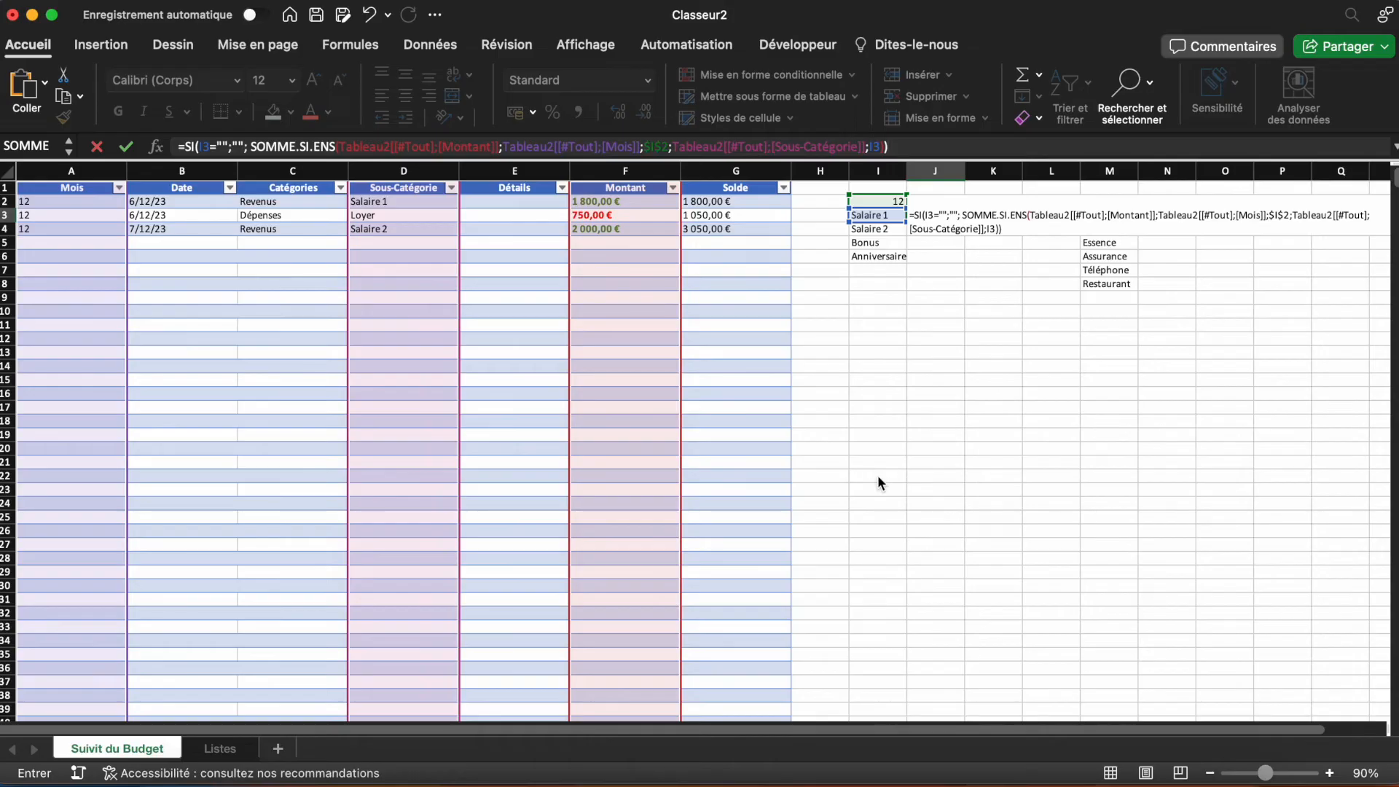
key(Return)
Step: Fill the J3 sub-category formula down column J to row 20
click(944, 214)
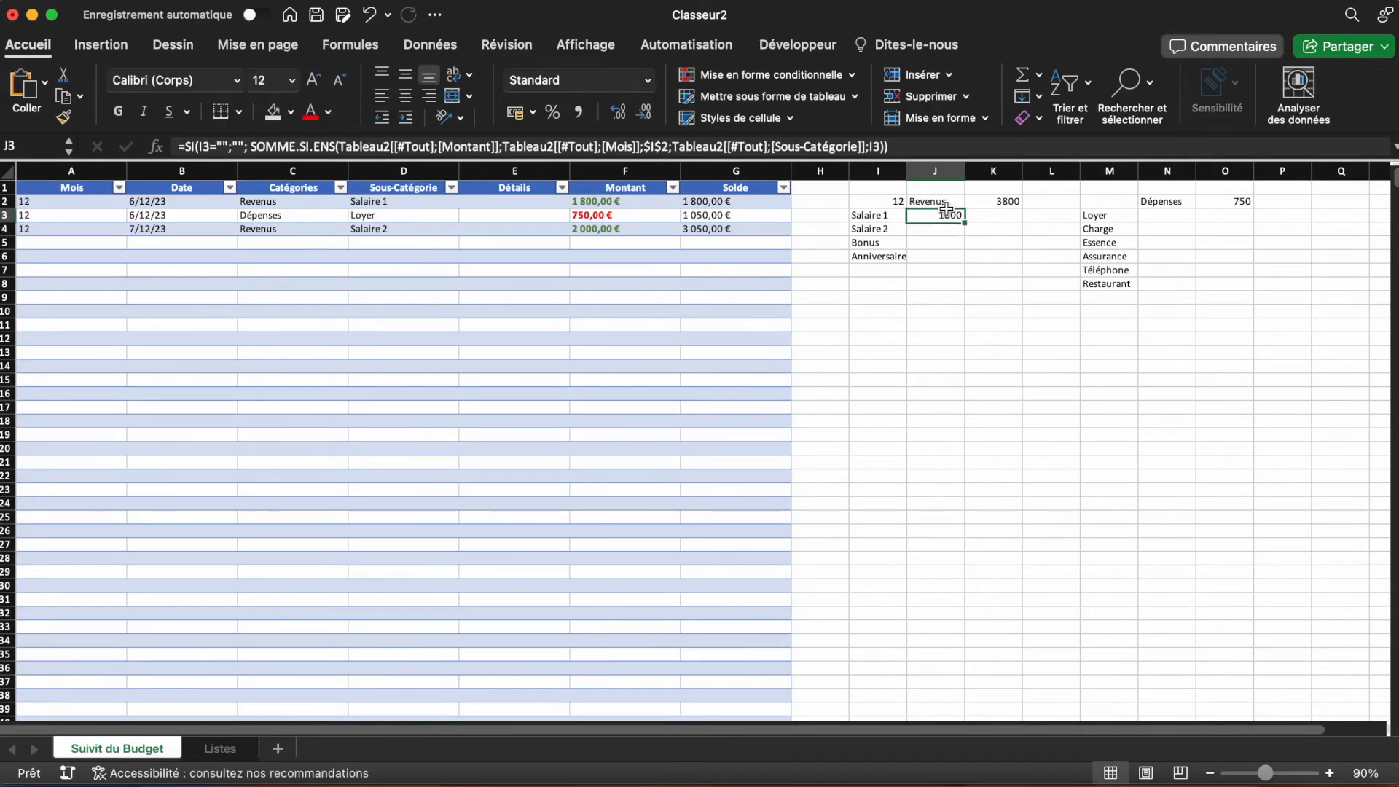
drag(966, 220, 965, 457)
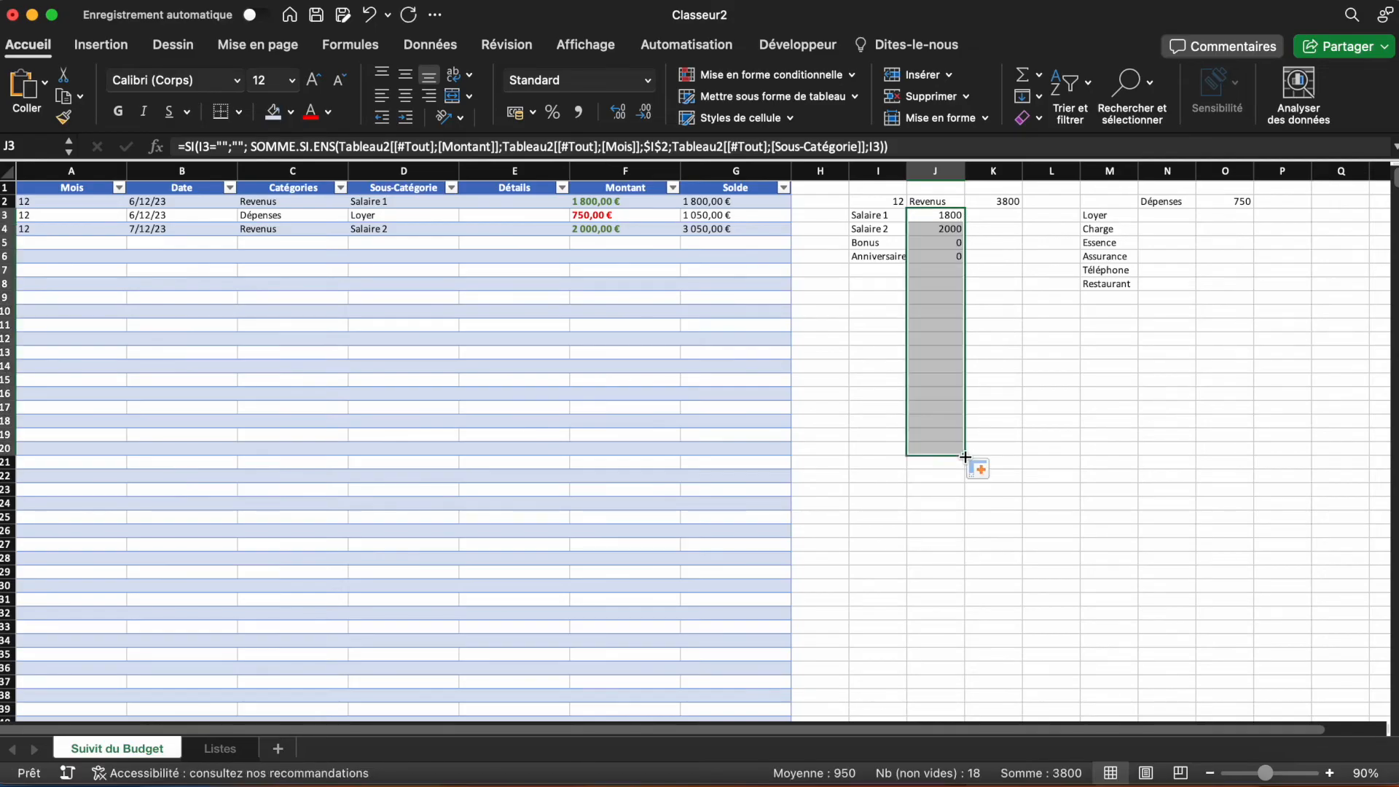
click(1027, 354)
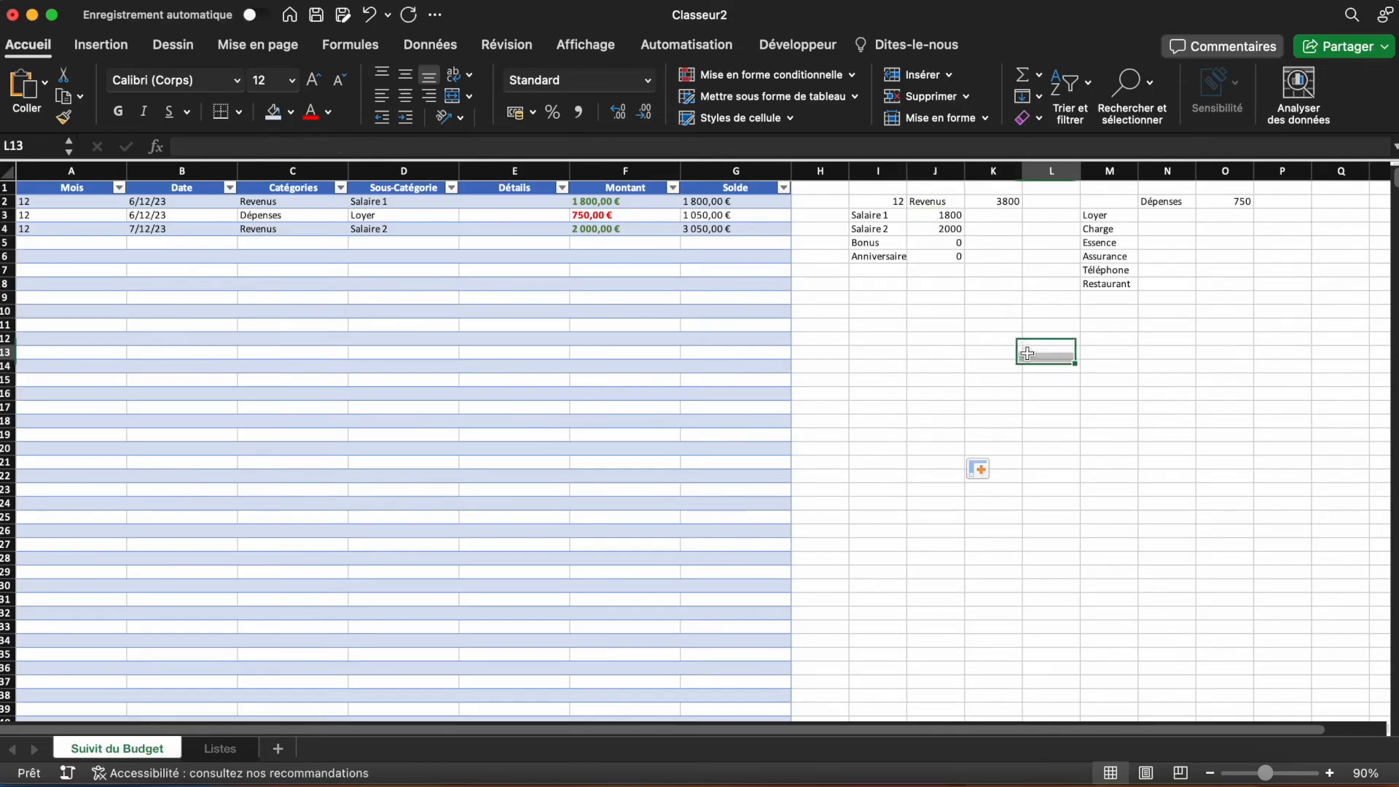
Step: Check the copied sub-category formulas down column J from J3 to J10
click(954, 214)
key(Down)
key(Down)
key(Down)
key(Down)
key(Down)
key(Down)
key(Down)
Step: Copy the J3 formula into N3 and fill it down beside the Dépenses sub-categories
click(951, 213)
key(super+c)
click(1159, 214)
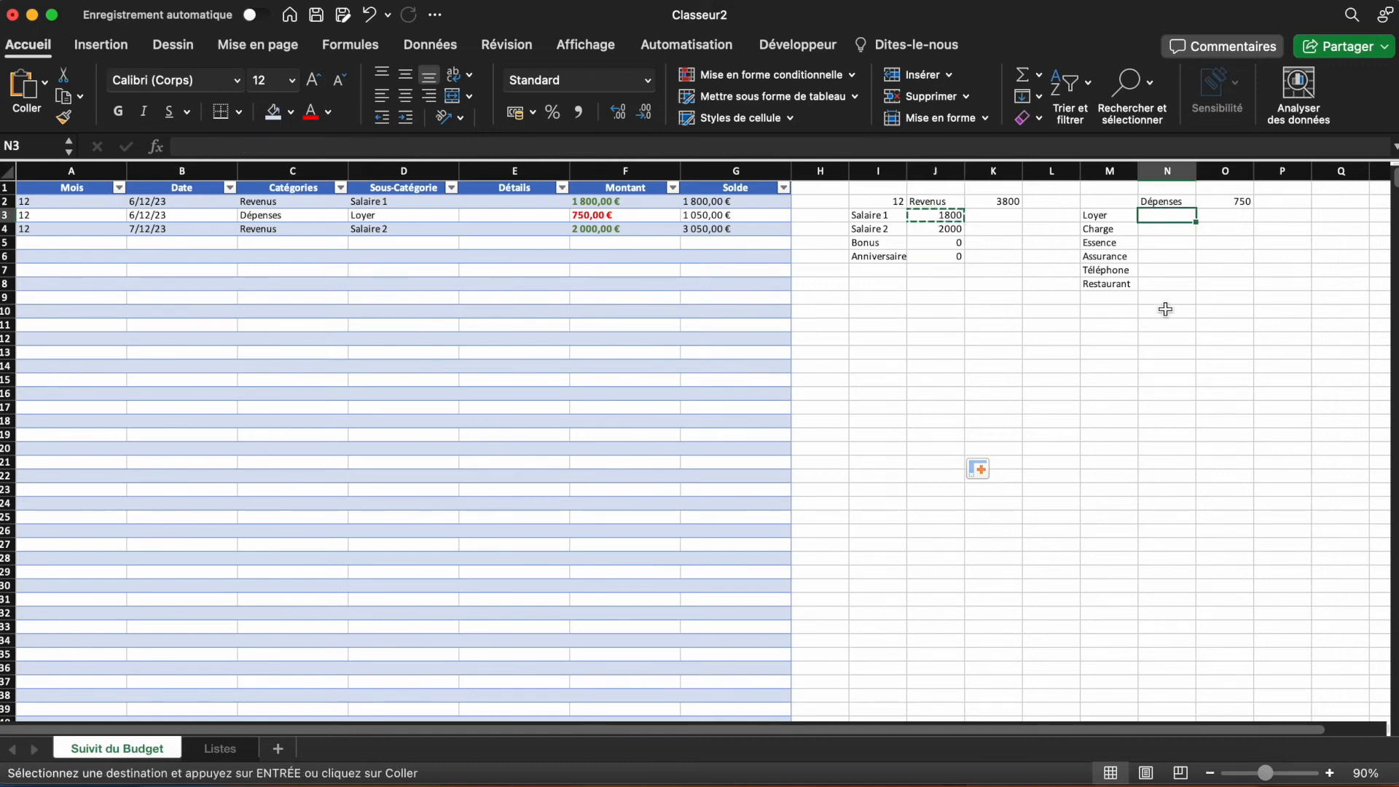
key(super+v)
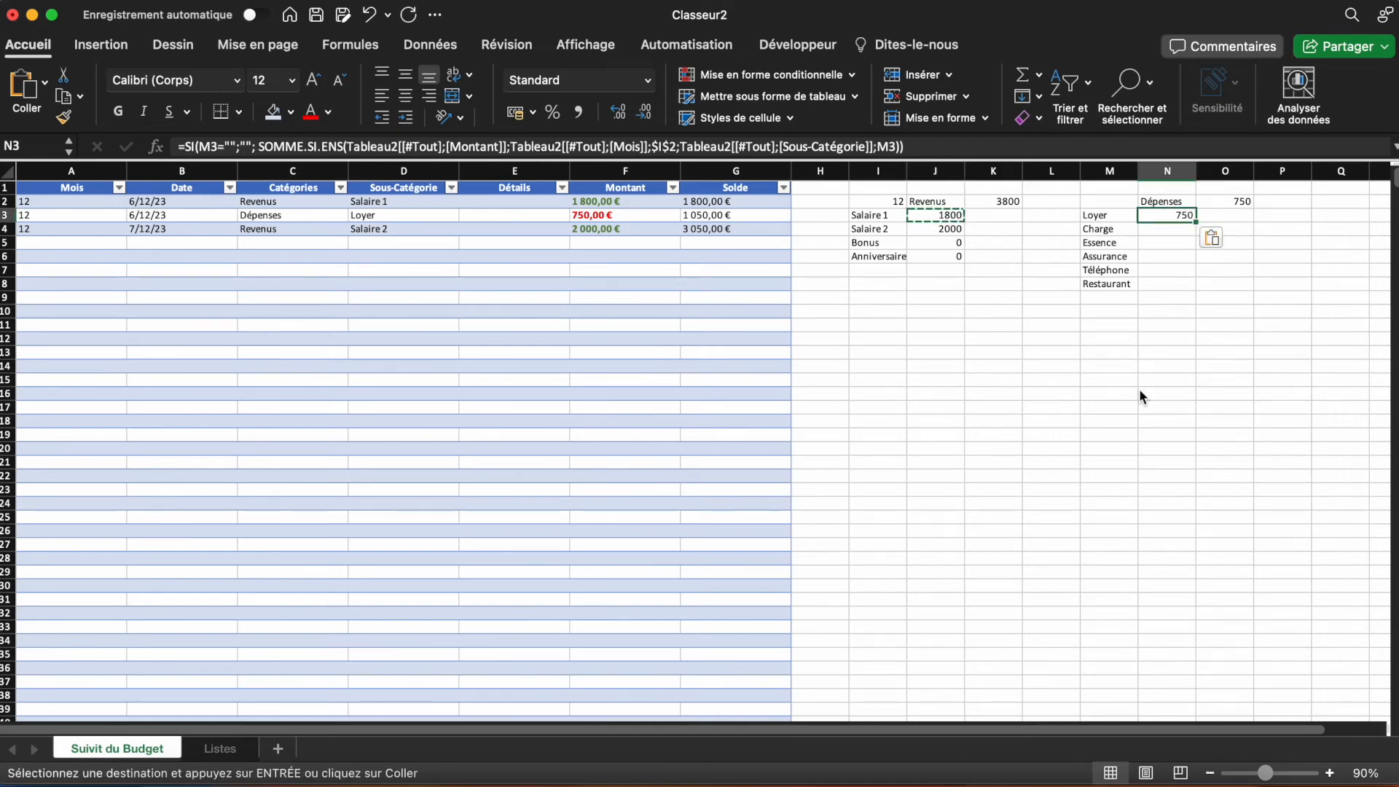
key(Escape)
drag(1196, 222, 1182, 406)
click(1038, 370)
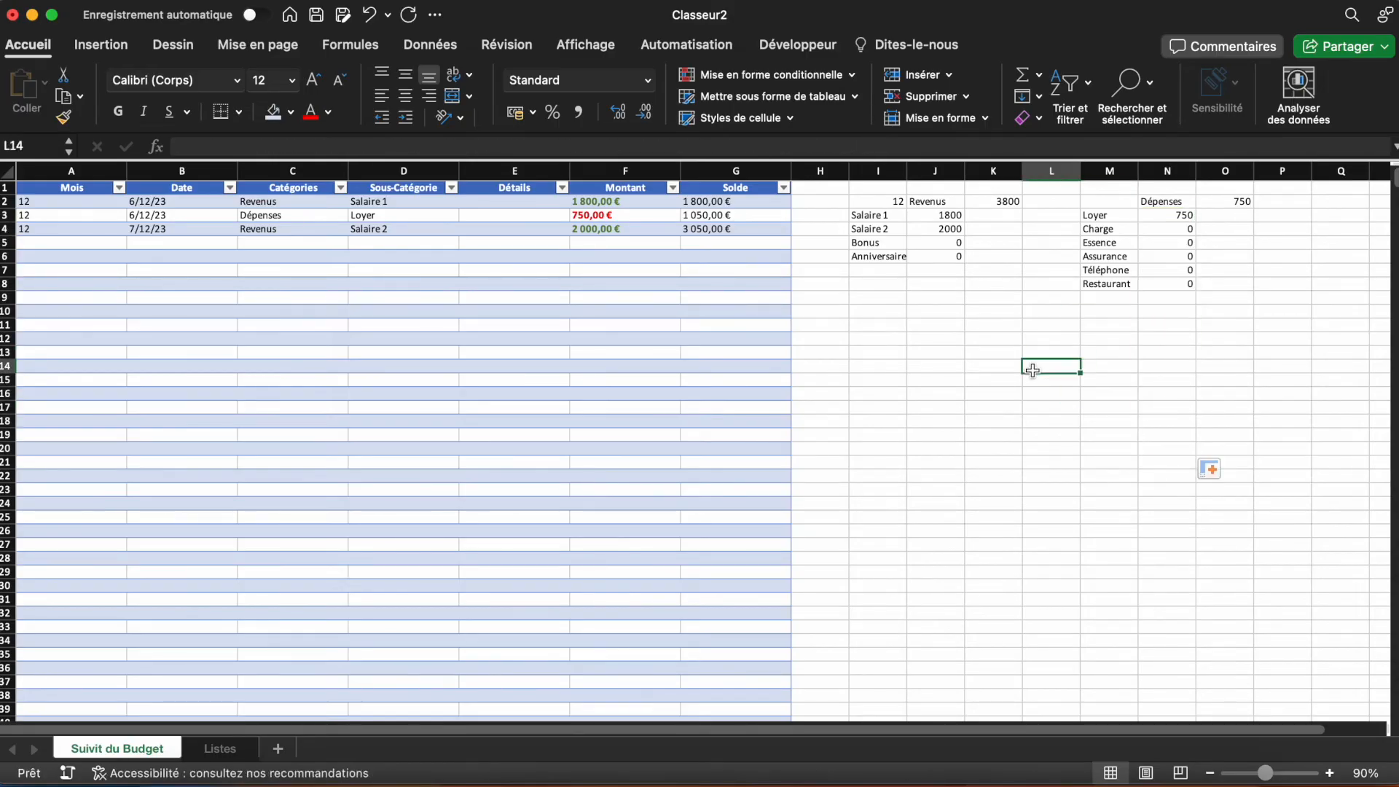
Step: Apply the Monétaire number format to the sub-category amounts in J3:J13 and N3:N13
drag(945, 225, 940, 352)
drag(1177, 216, 1152, 347)
click(645, 82)
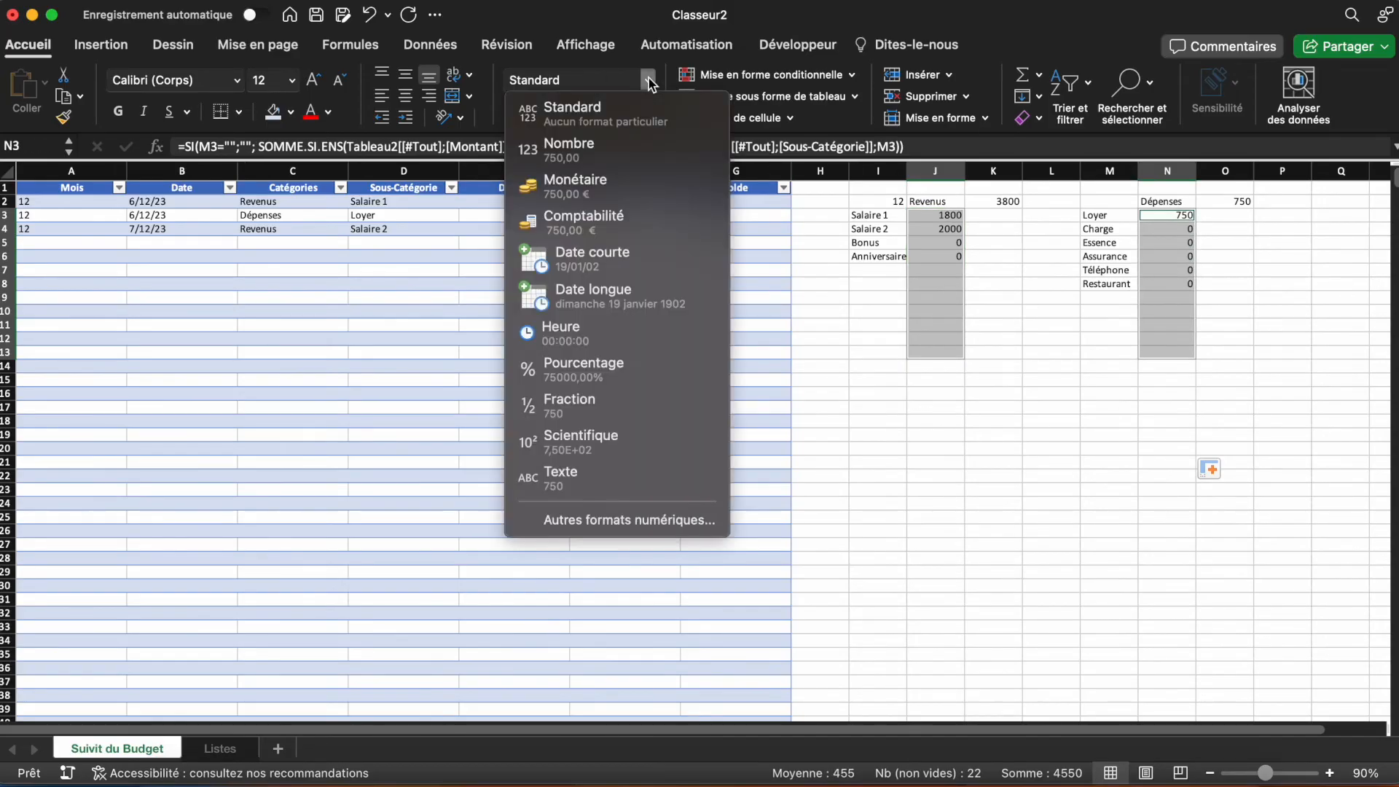
click(587, 188)
Step: Apply the Monétaire number format to the Revenus and Dépenses totals in K2 and O2
click(1006, 204)
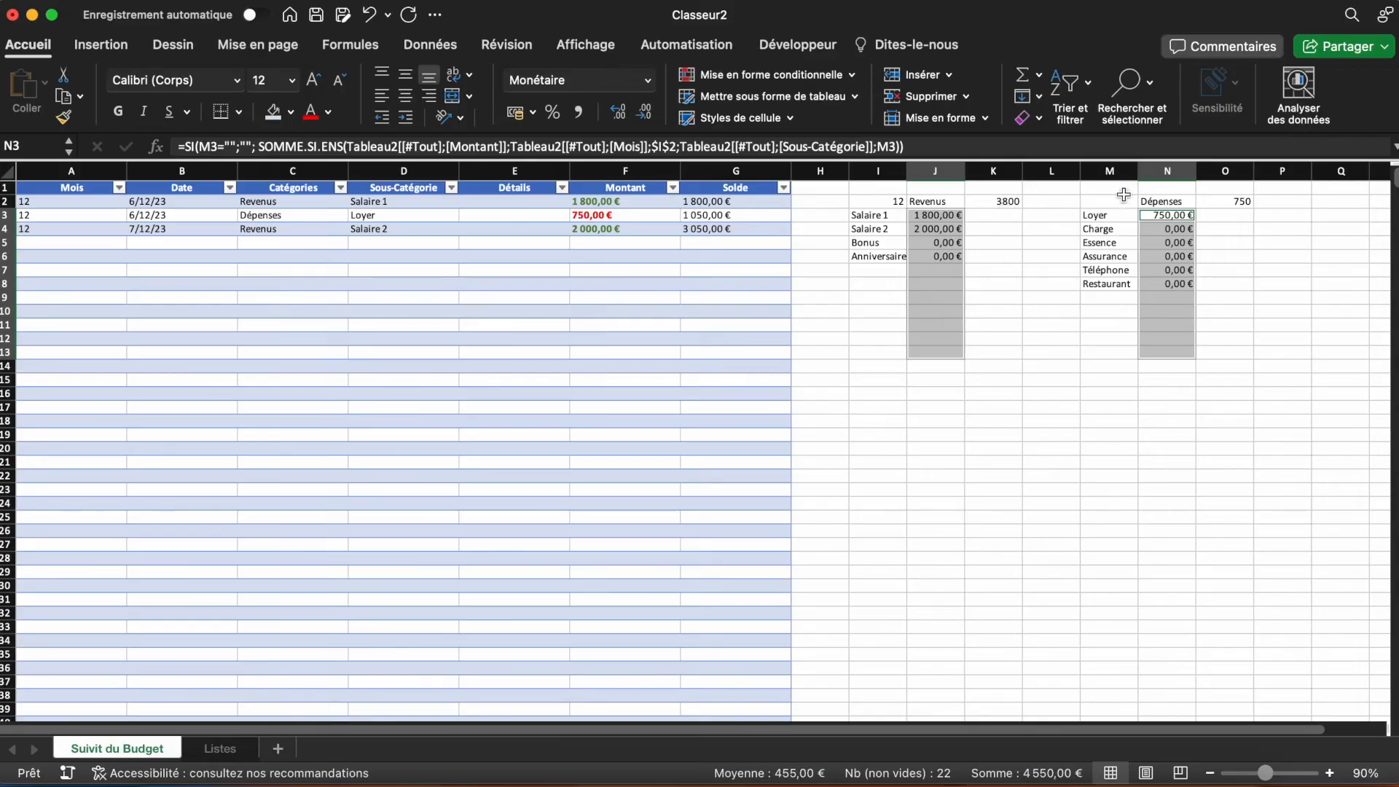
click(1238, 202)
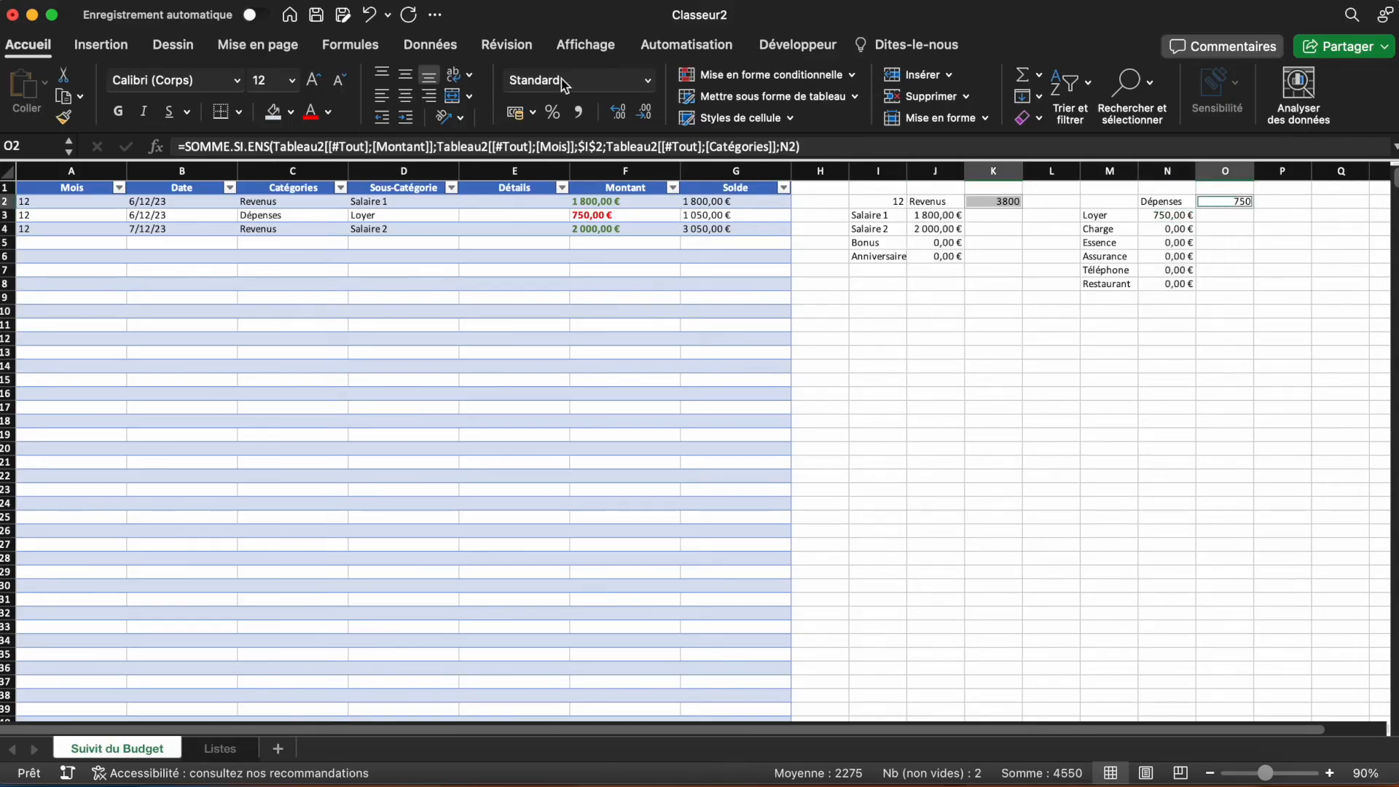
click(647, 81)
click(583, 188)
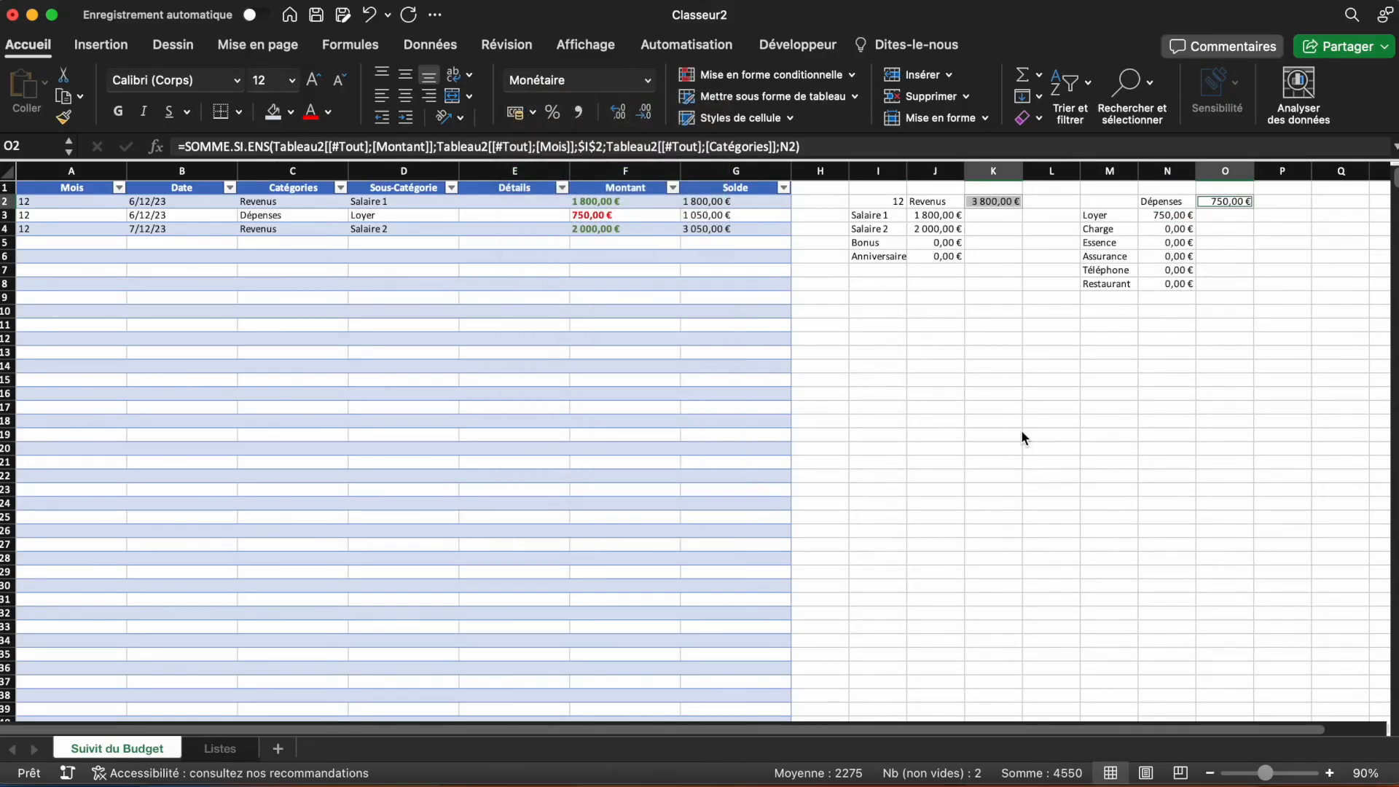
click(935, 352)
Step: Narrow the spacer column H and set the width of columns J and N to 25
drag(848, 170, 810, 170)
click(896, 171)
super+click(1126, 172)
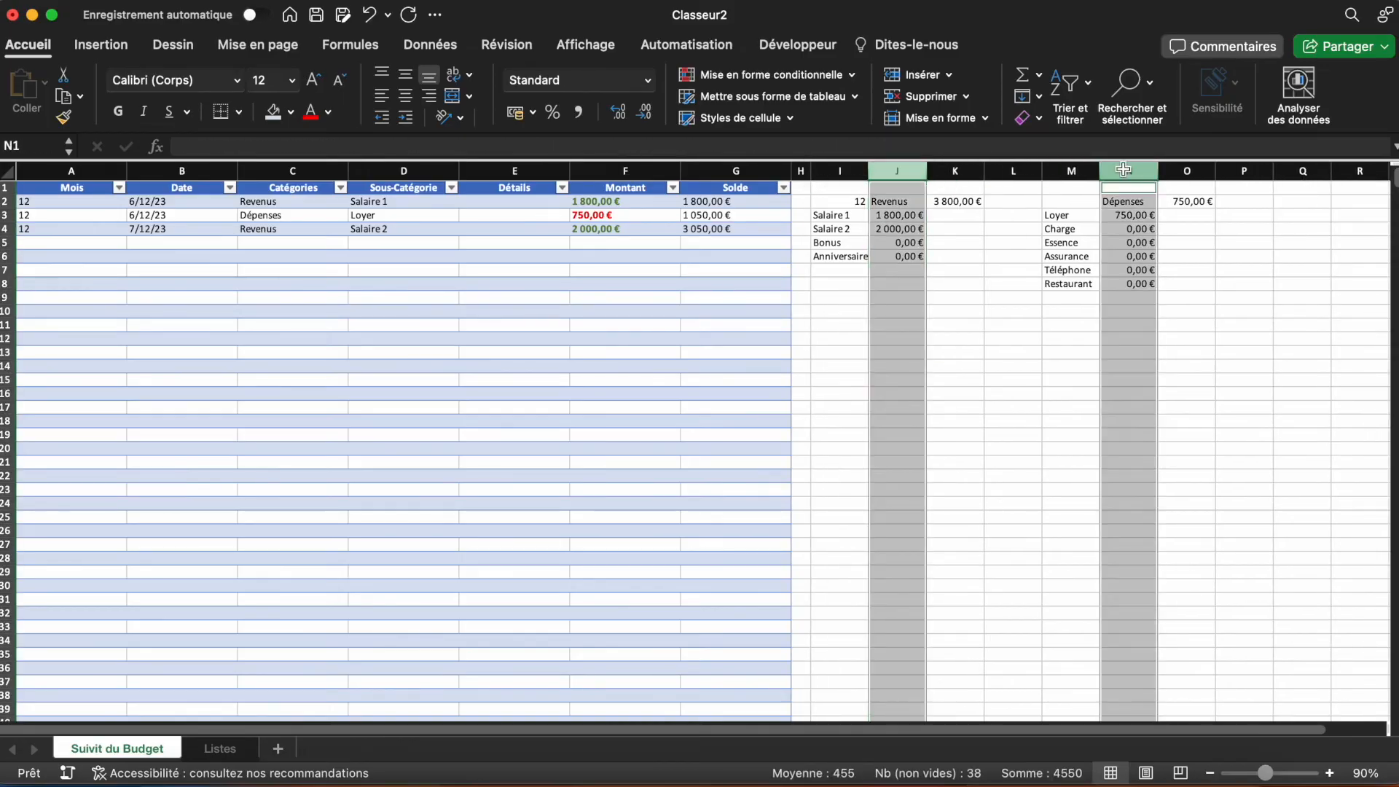
right_click(1124, 173)
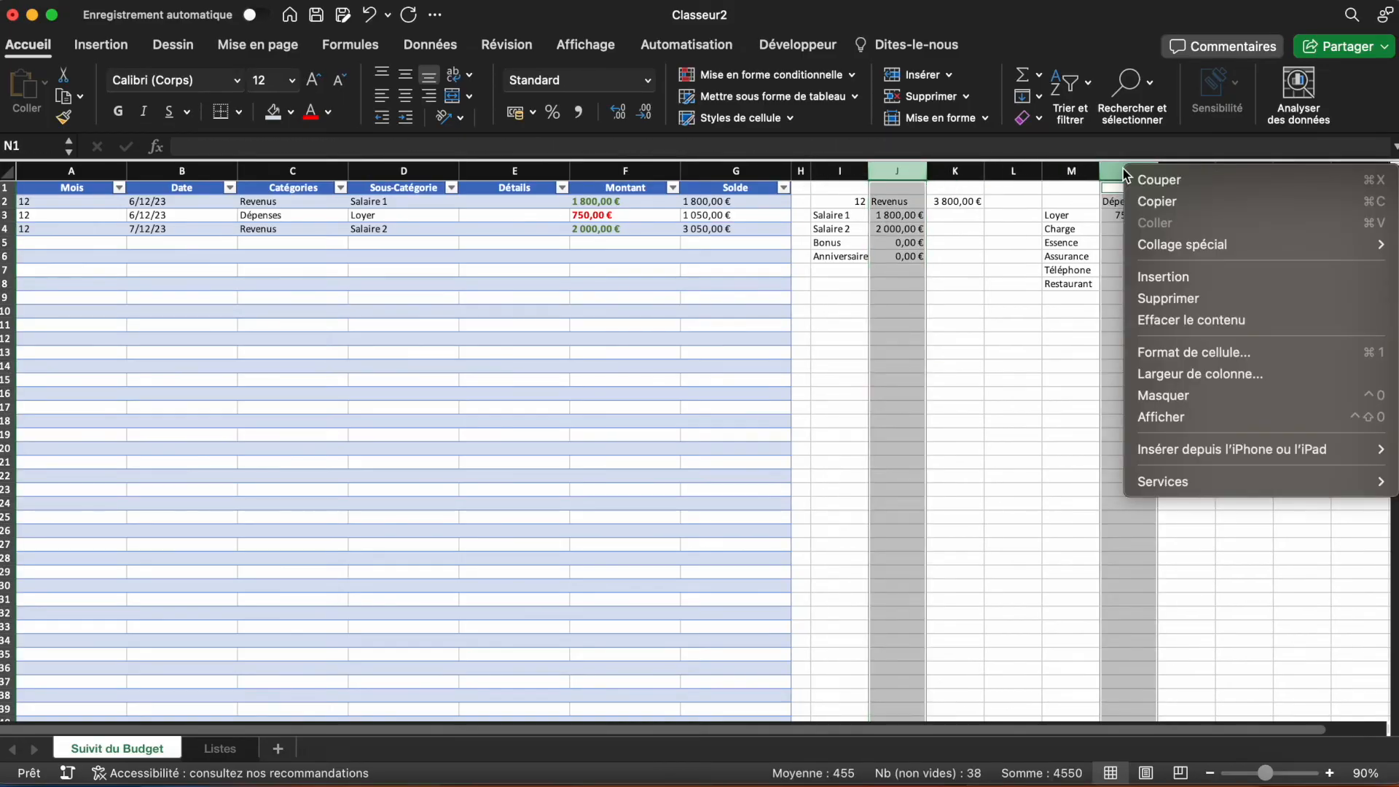
click(1188, 373)
text(25)
key(Return)
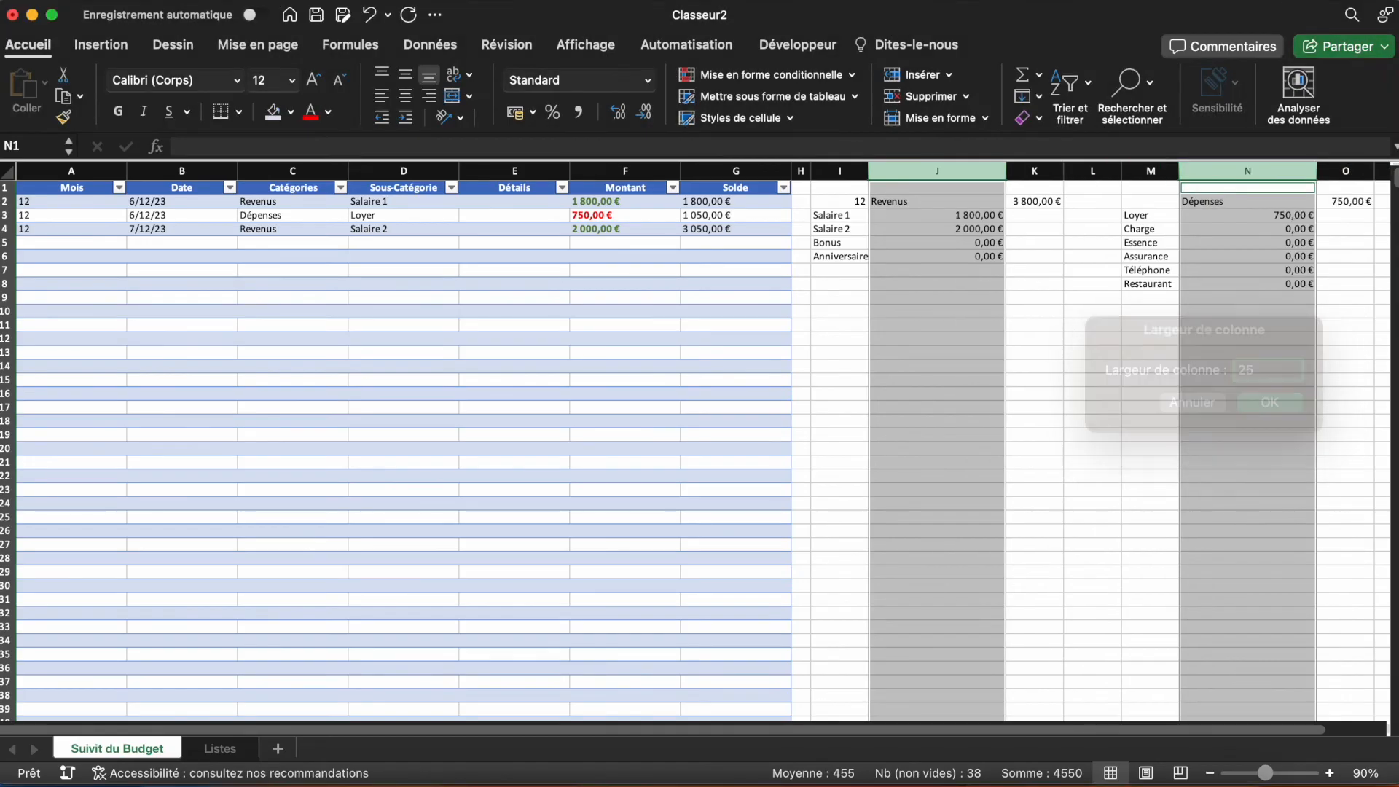
click(1137, 411)
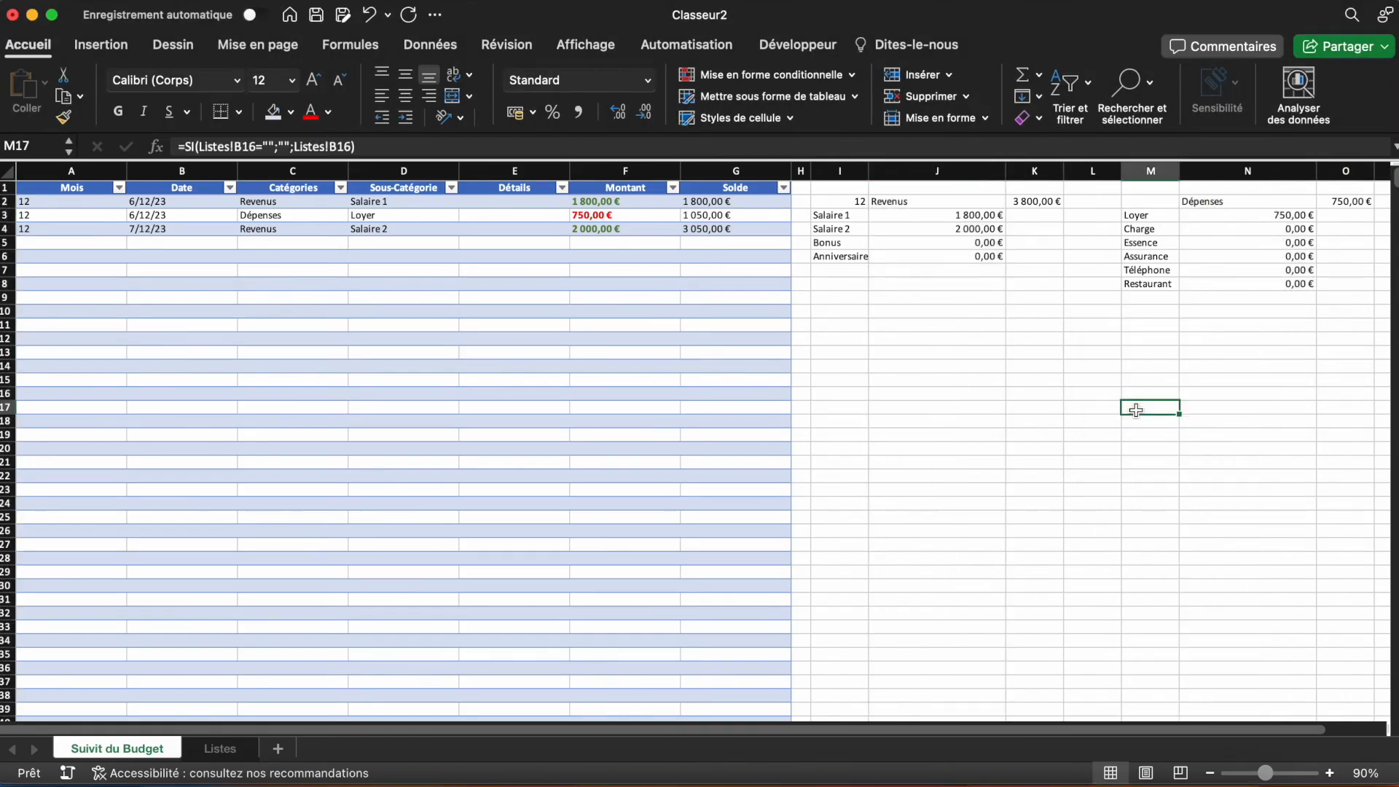
Step: Add a green gradient data bar to the Salaire 1 amount in J3
click(959, 215)
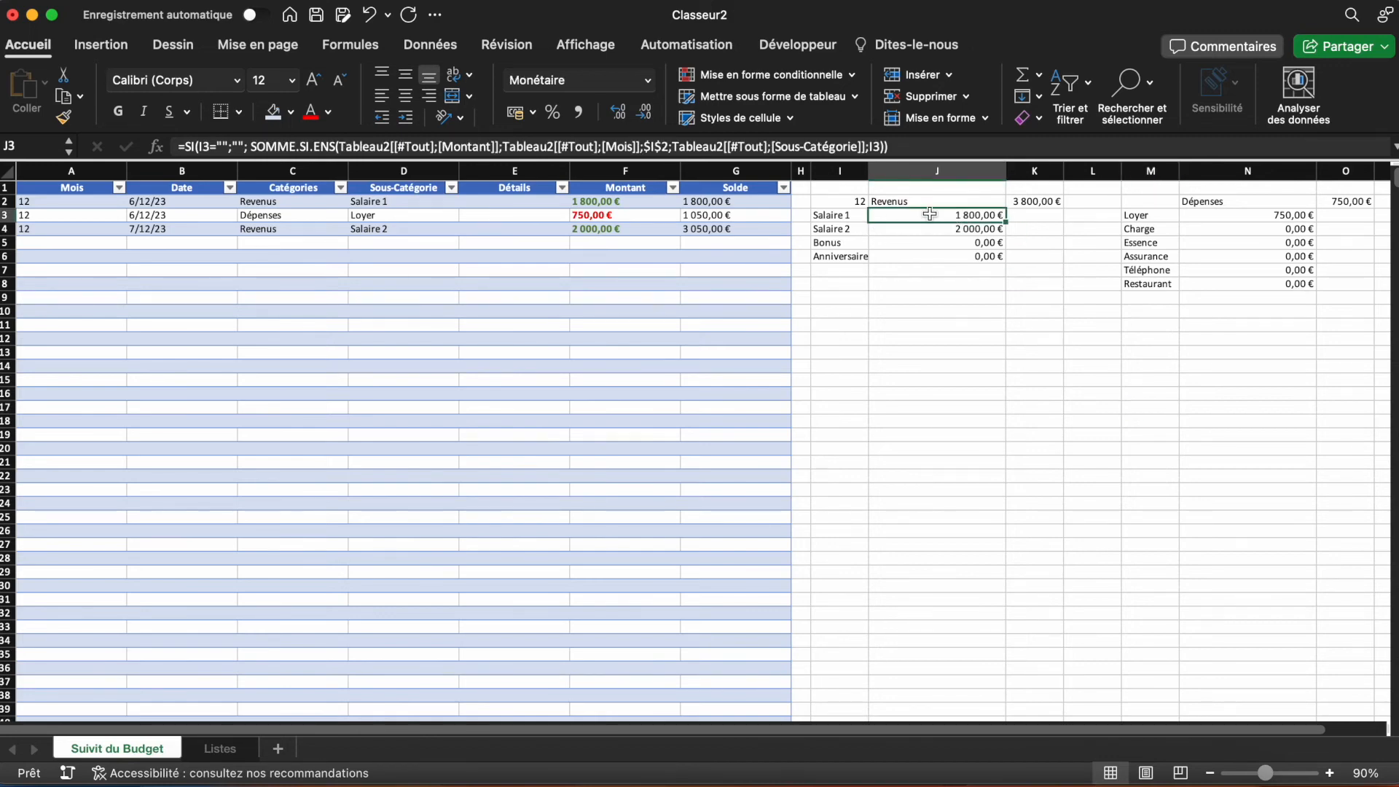
click(762, 75)
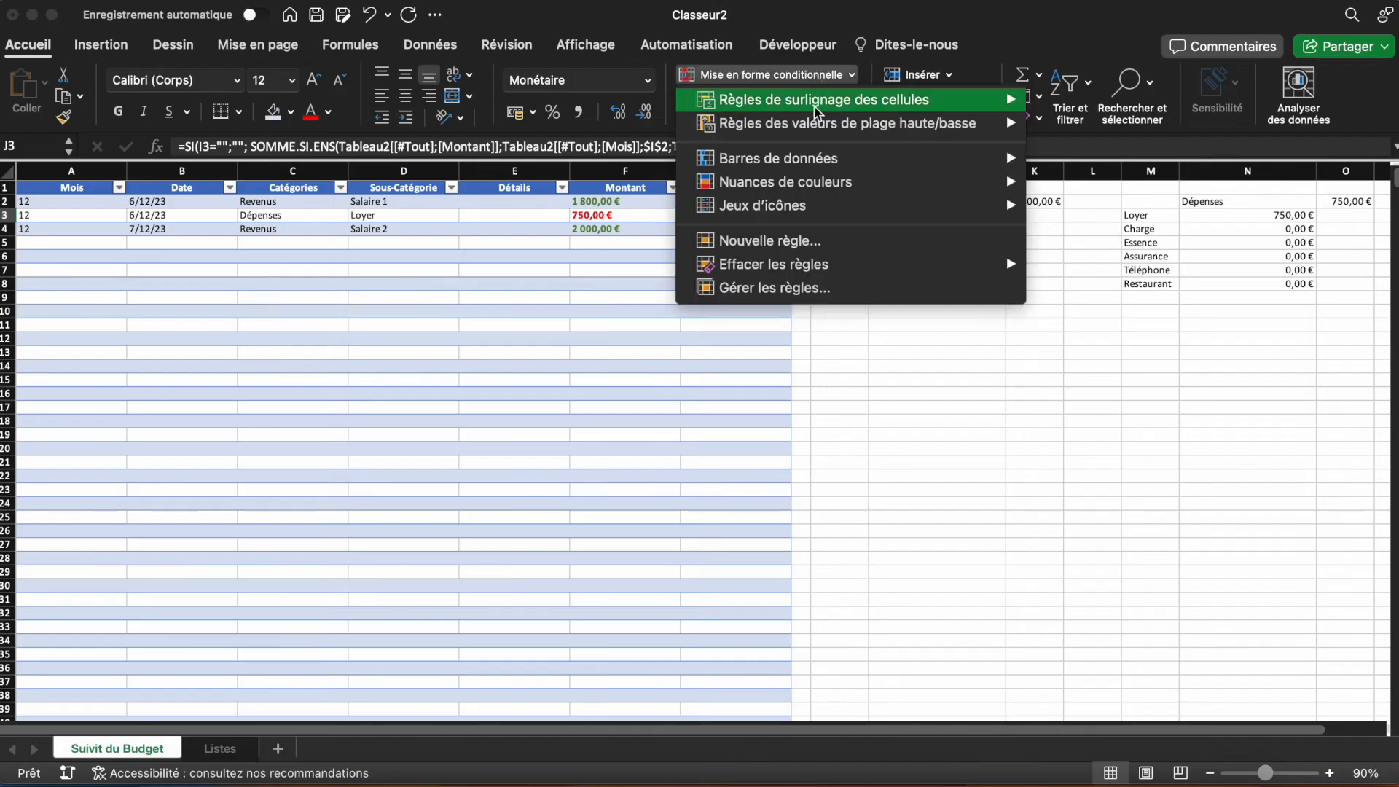
mouse_move(811, 155)
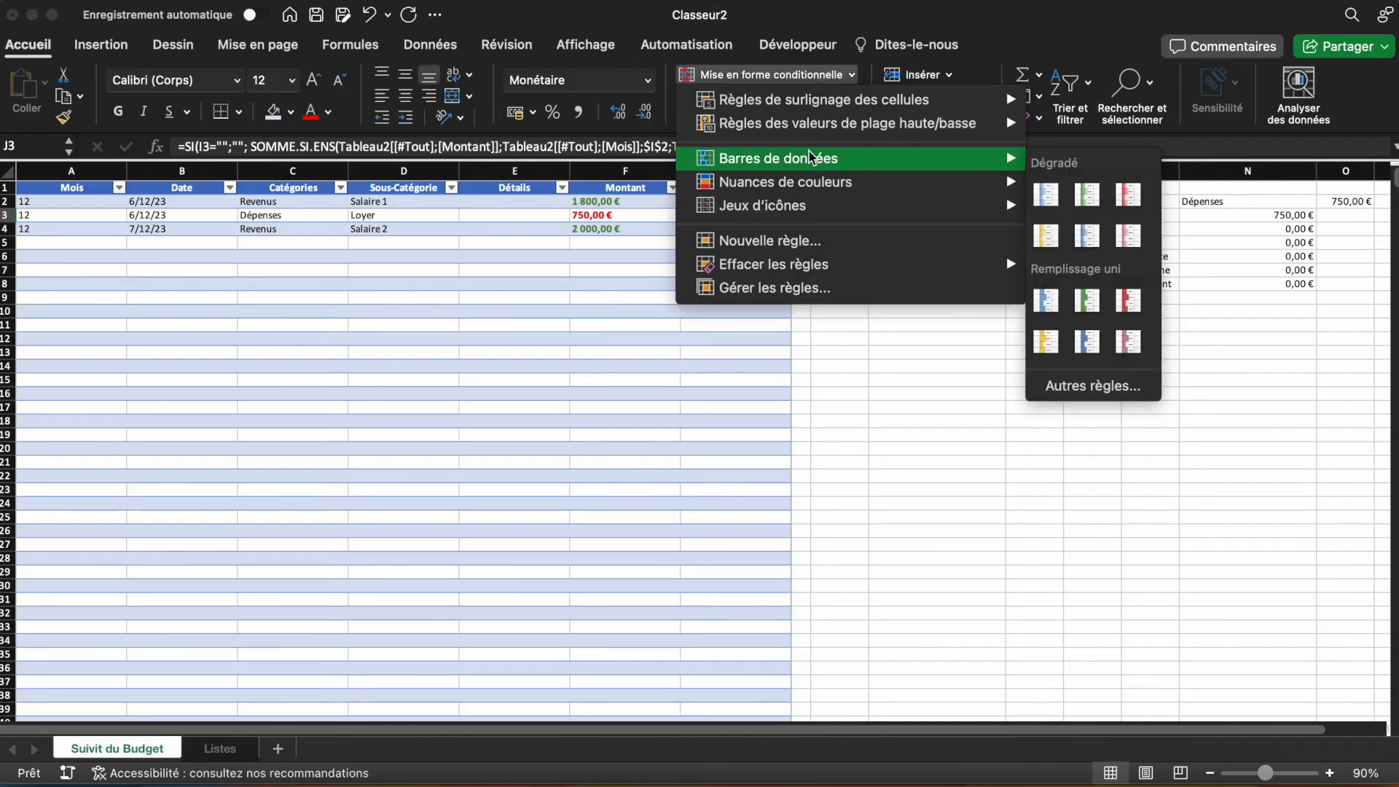
click(1087, 195)
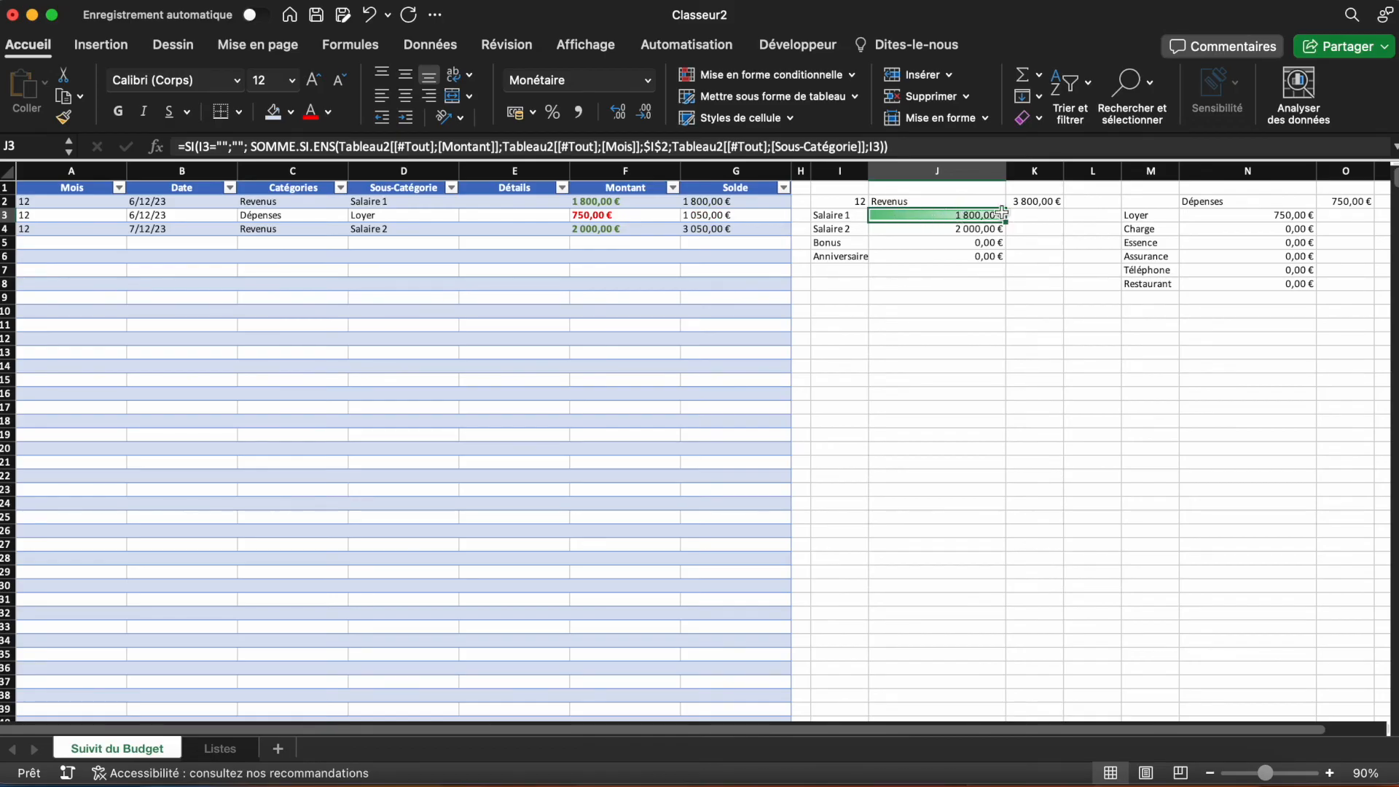
Step: Edit J3's data bar rule so that its minimum and maximum types are both Nombre
click(778, 75)
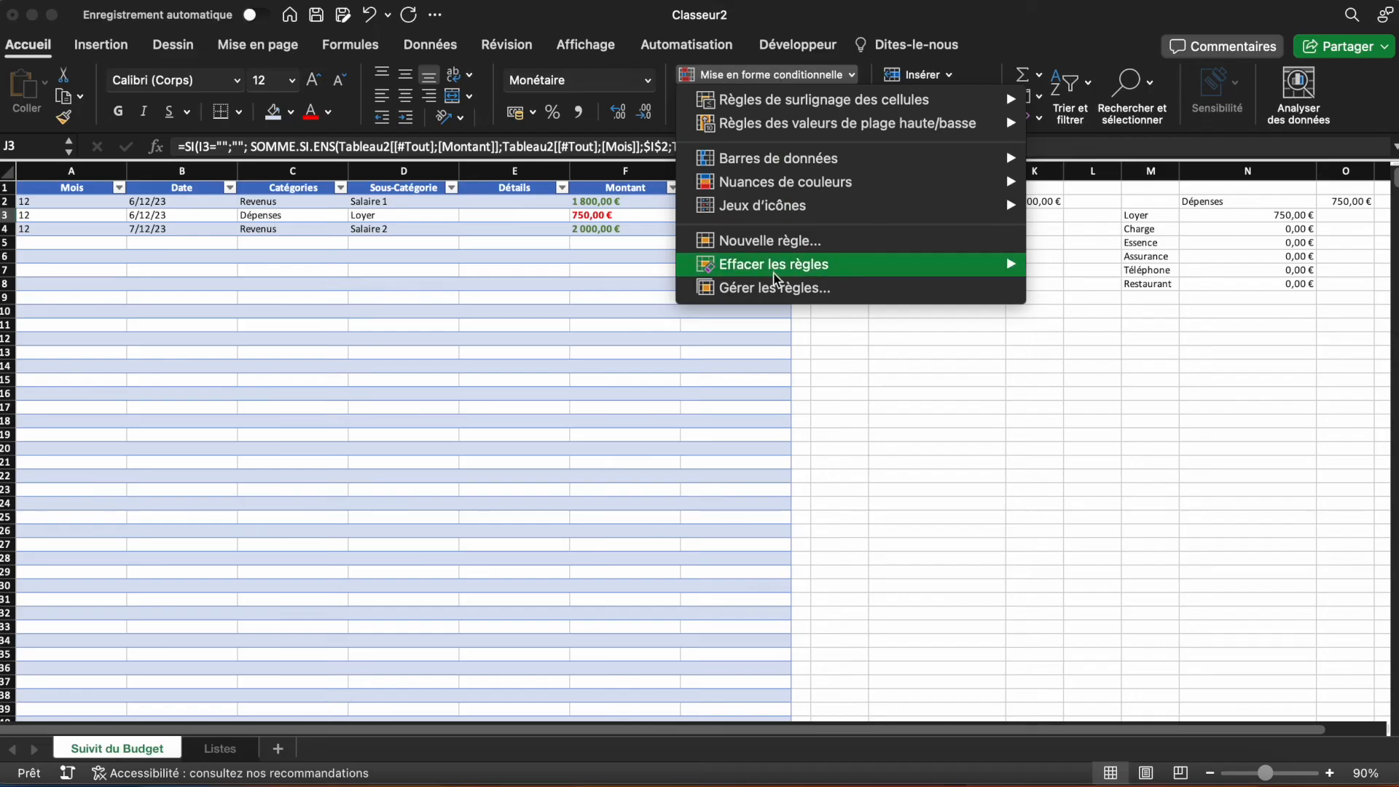
click(771, 288)
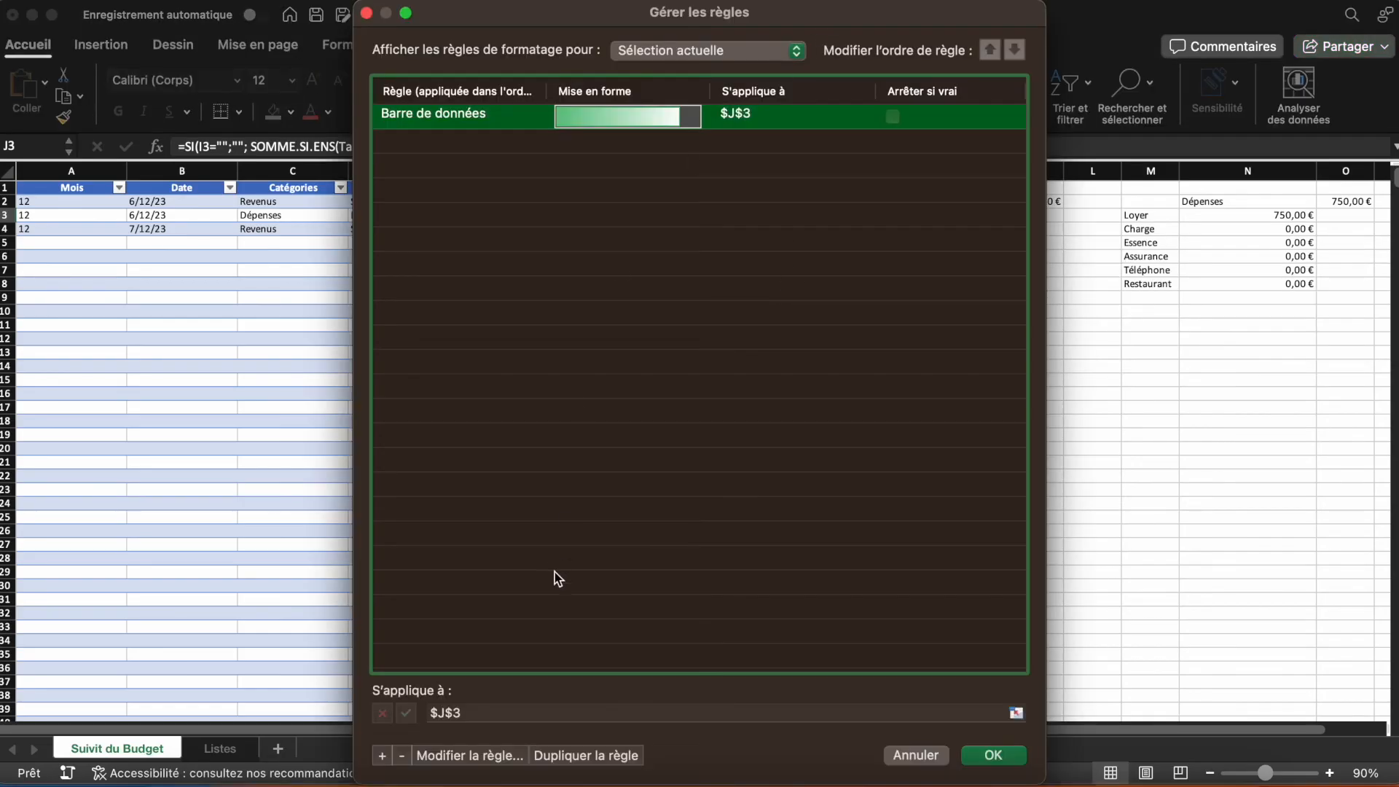
double_click(763, 116)
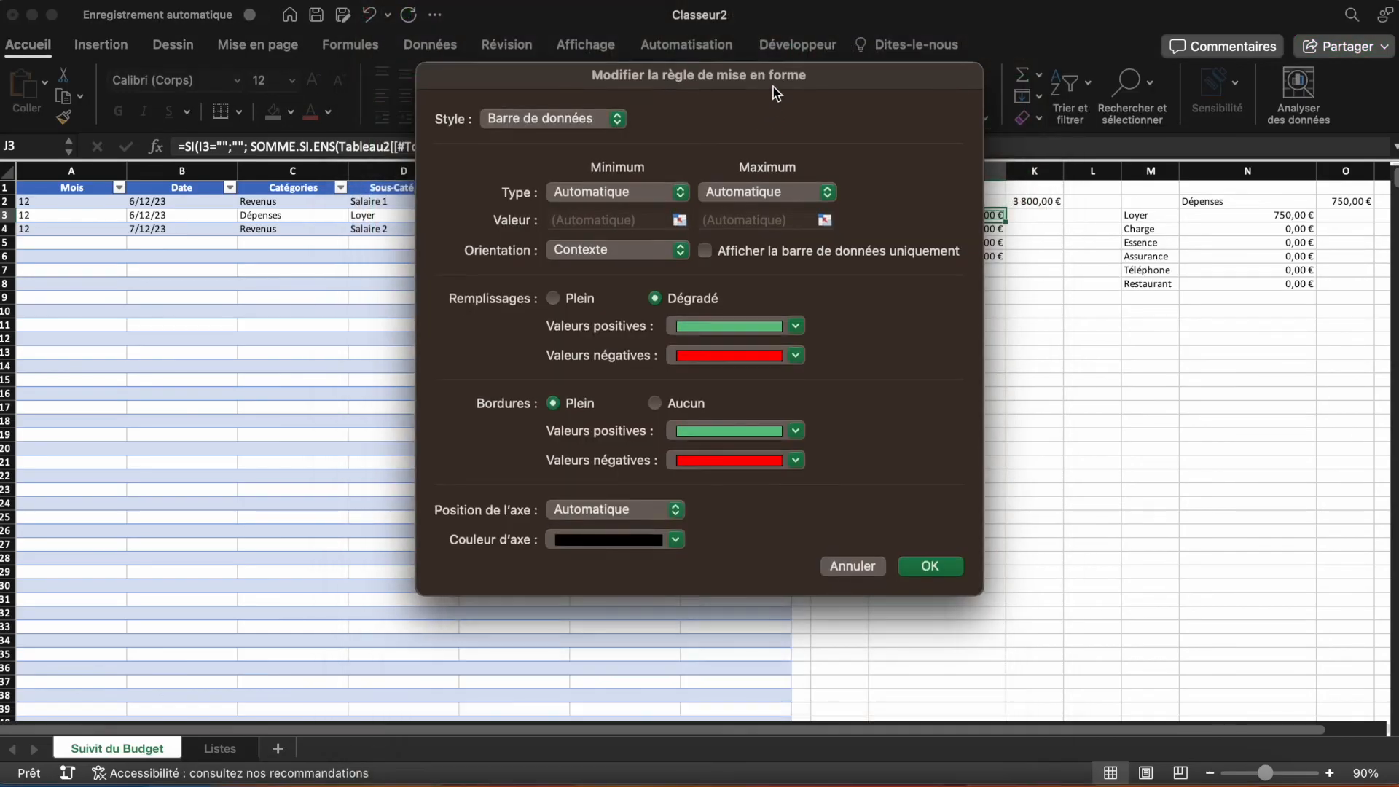
drag(773, 86, 562, 95)
click(382, 204)
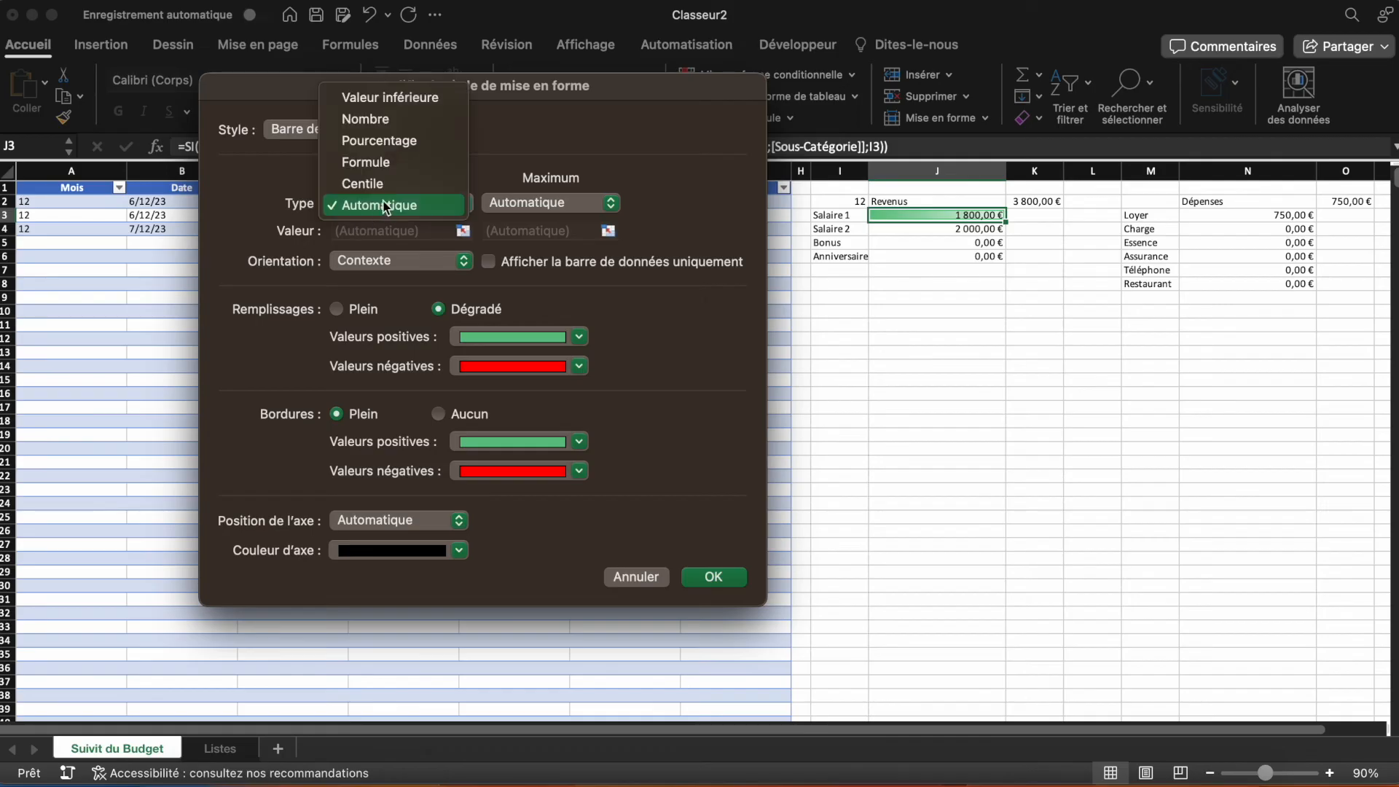
click(416, 123)
click(508, 204)
click(538, 122)
Step: Set the data bar's maximum value to 2300 and apply the edited rule to J3
click(547, 232)
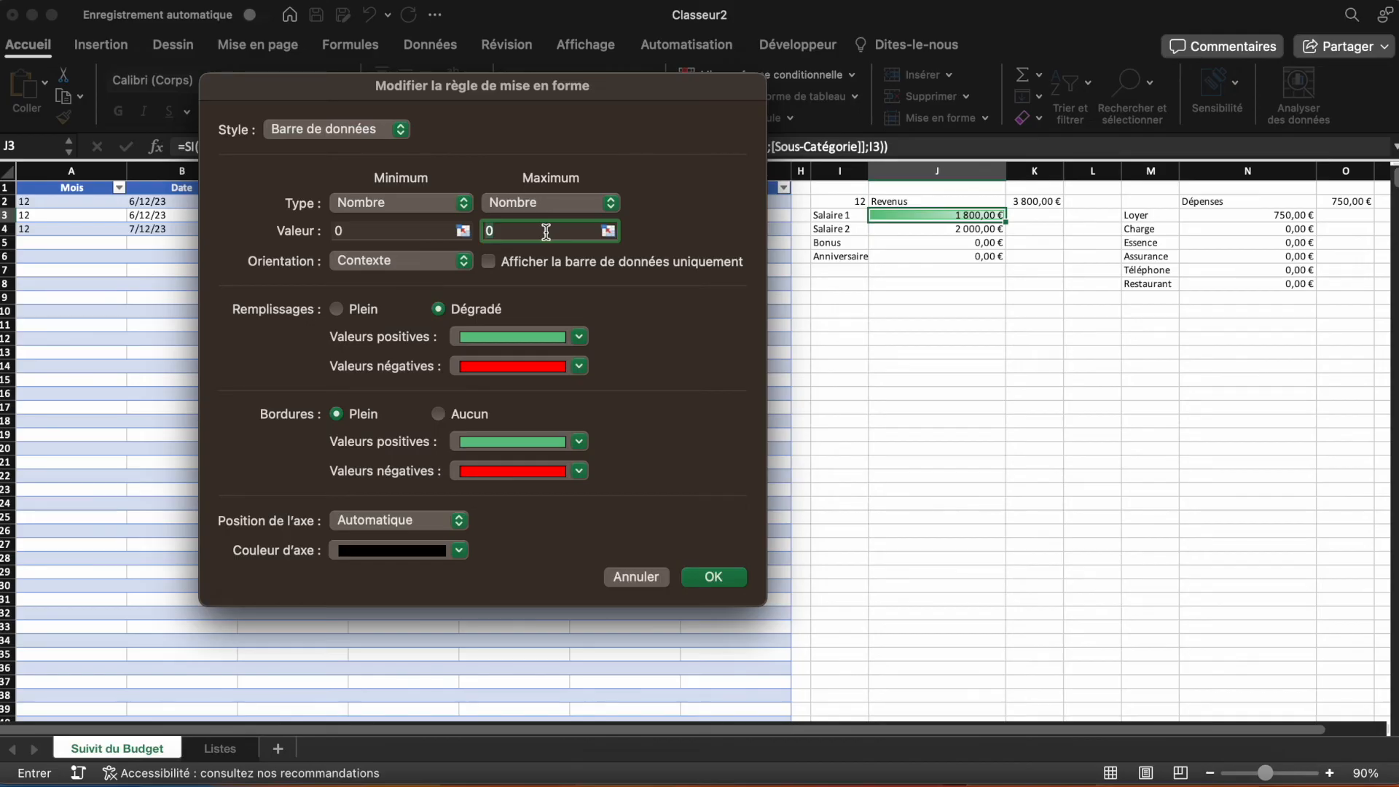
key(BackSpace)
text(2300)
click(703, 575)
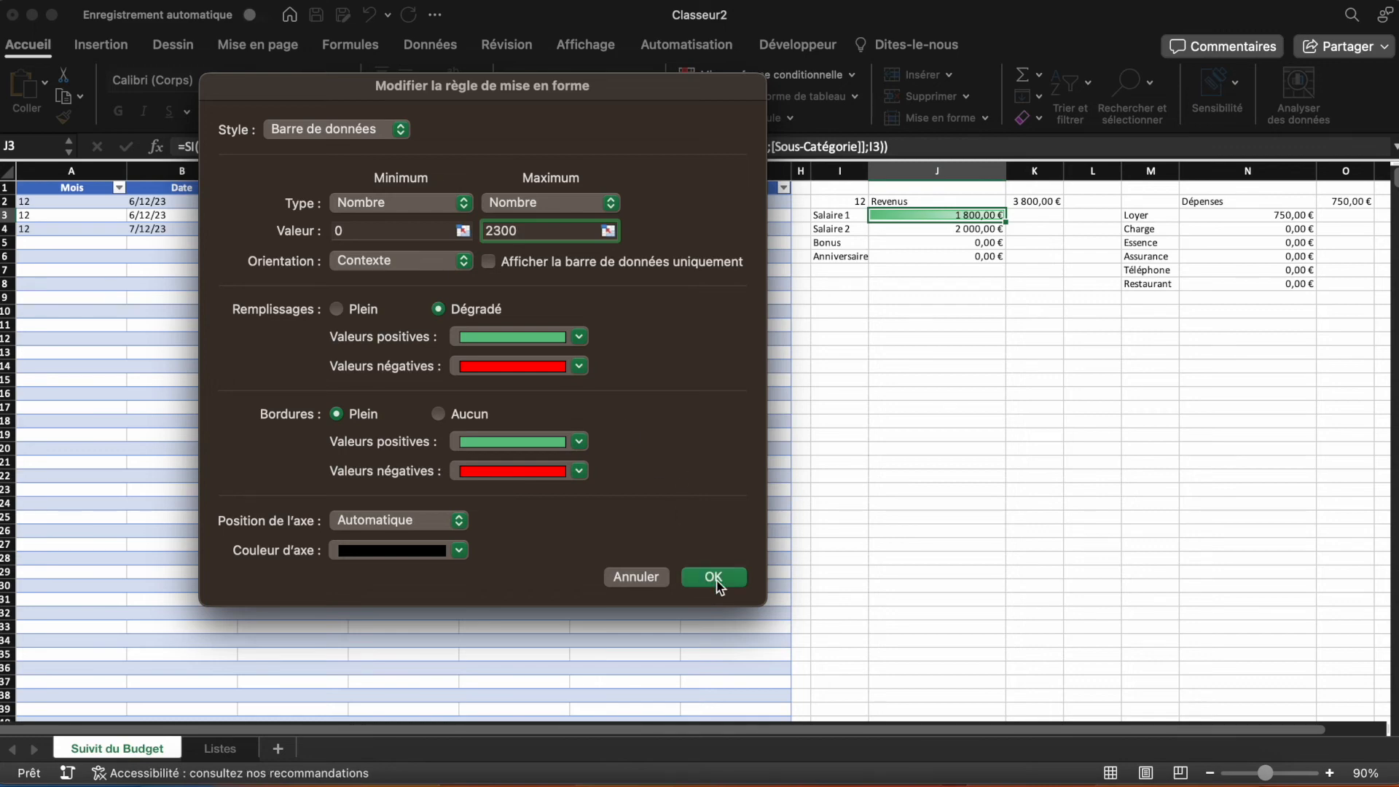
click(993, 756)
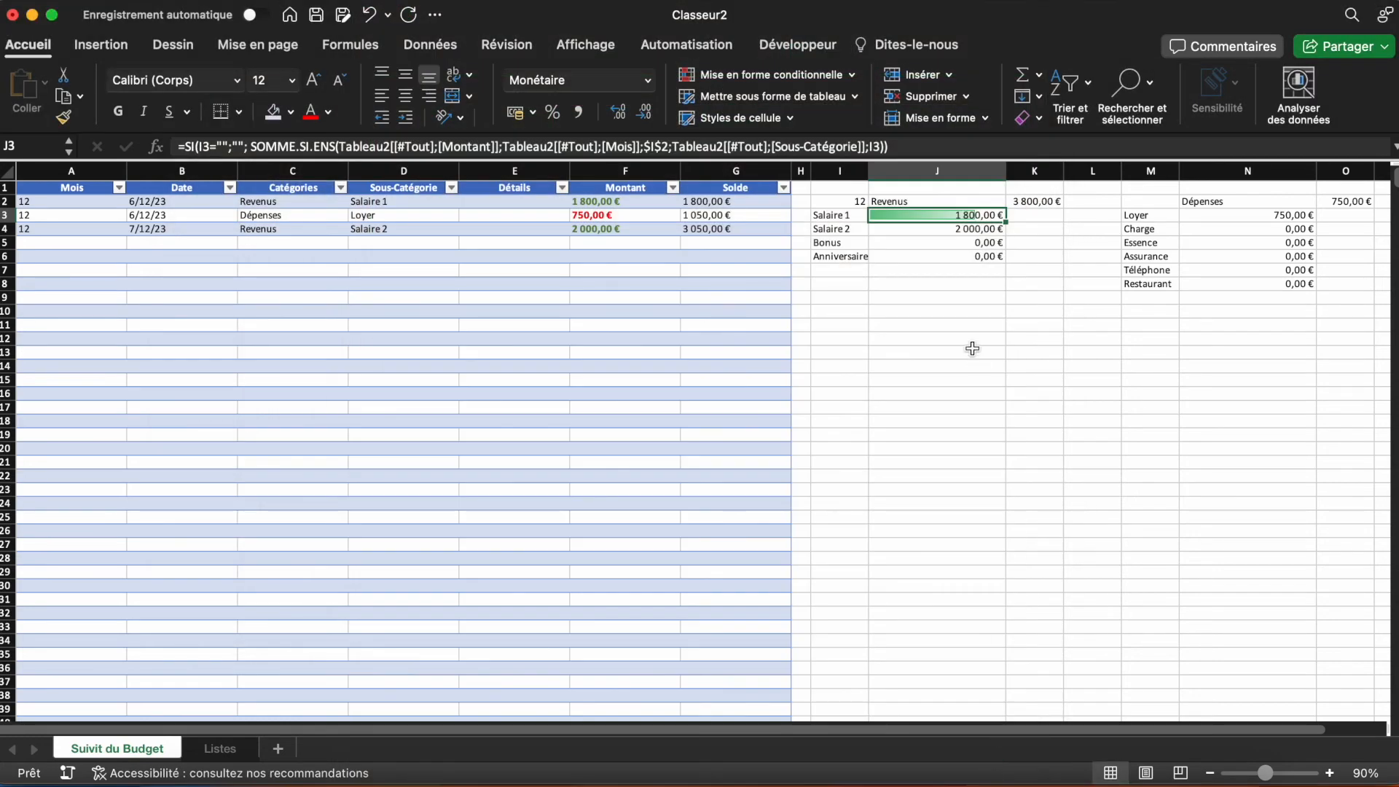
click(975, 350)
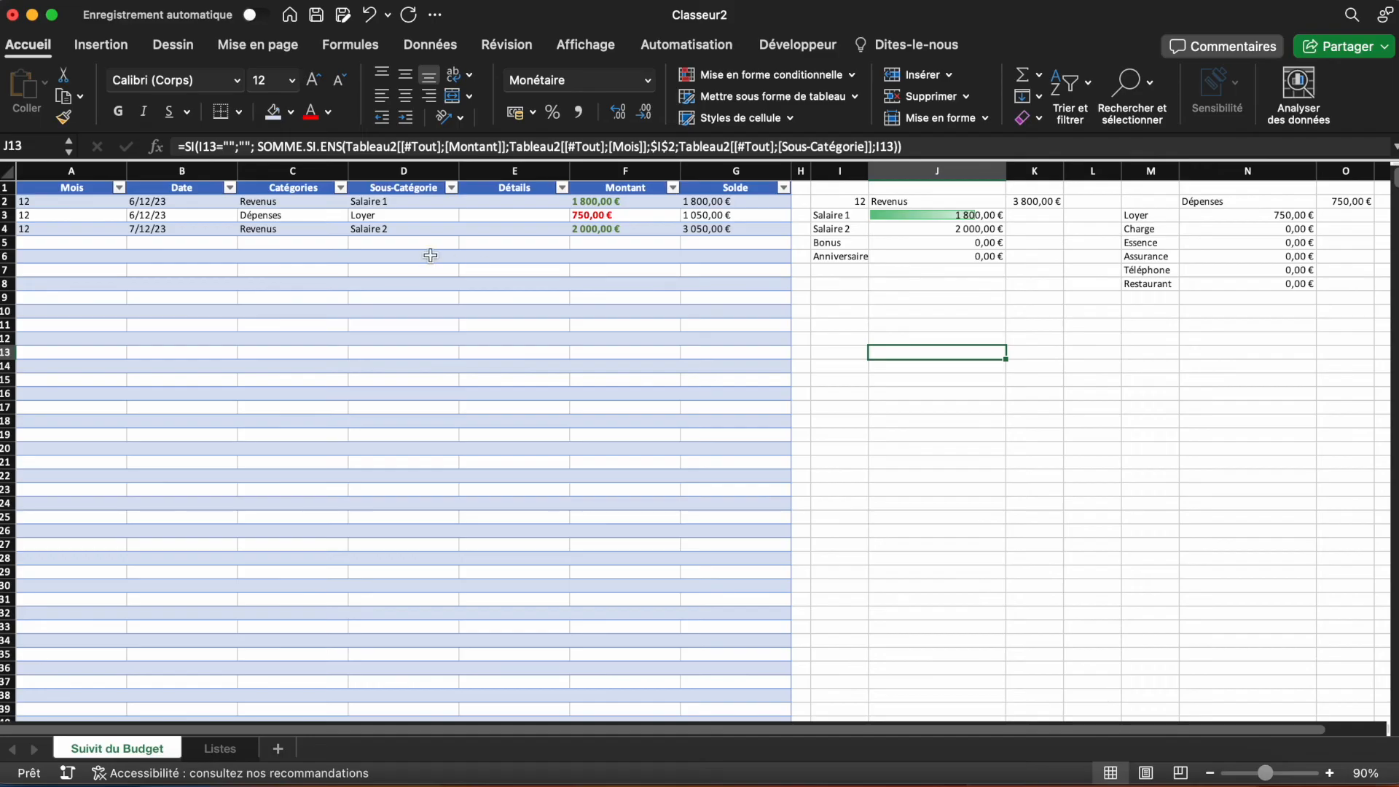
Step: Start a new budget entry in row 5 dated 08/12 with Revenus as its category
click(163, 241)
text(08)
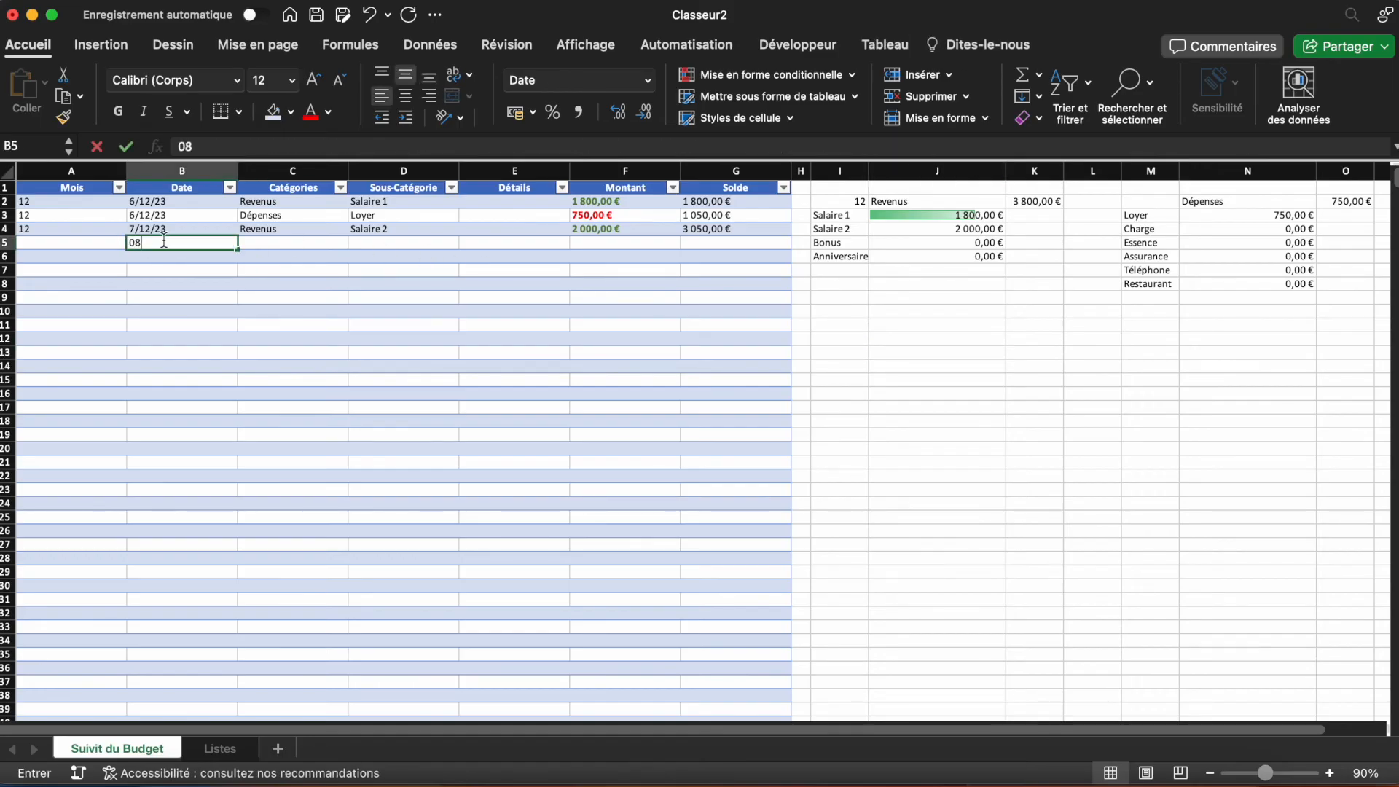
text(/12)
key(Tab)
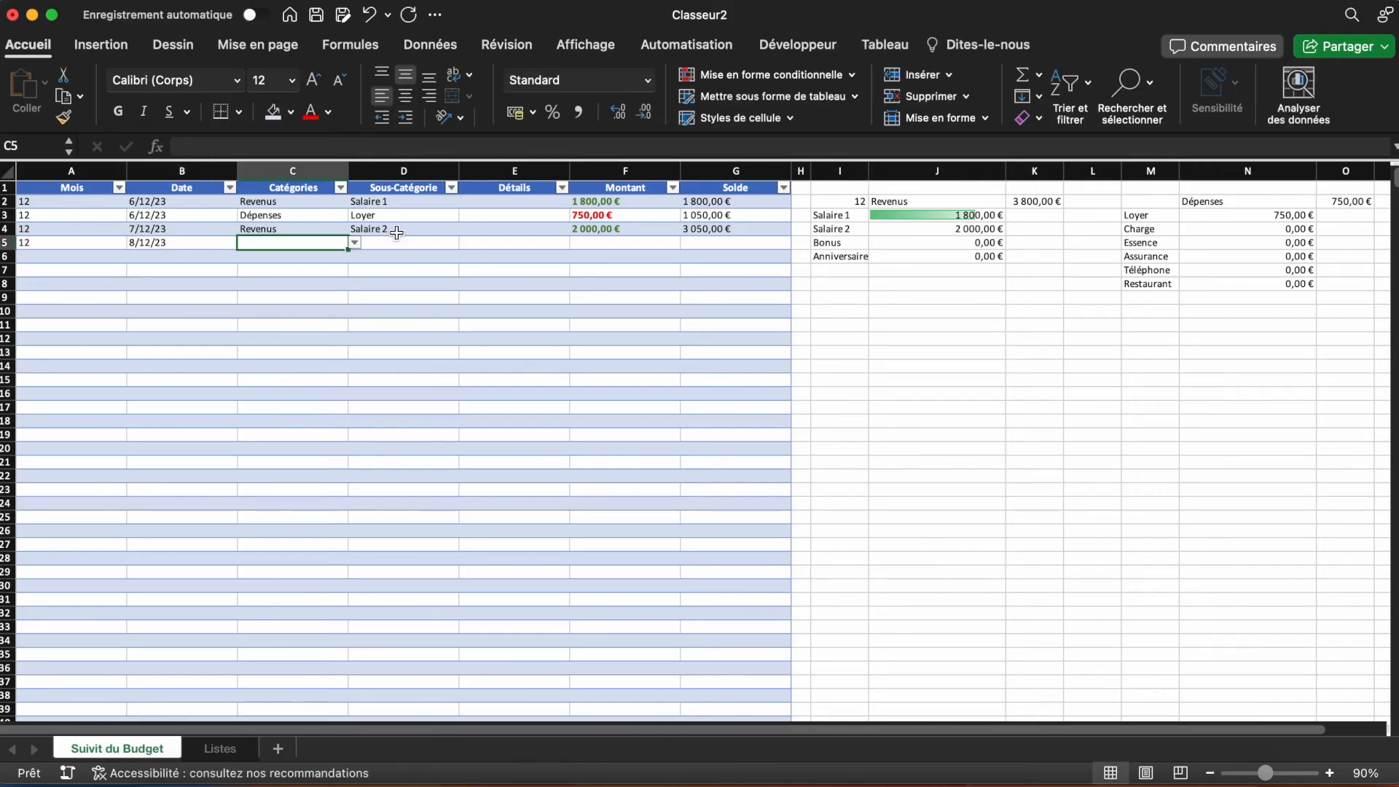
click(355, 243)
click(301, 263)
Step: Choose Salaire 1 as the row 5 sub-category and enter 500 as its Montant
key(Tab)
key(Tab)
click(449, 241)
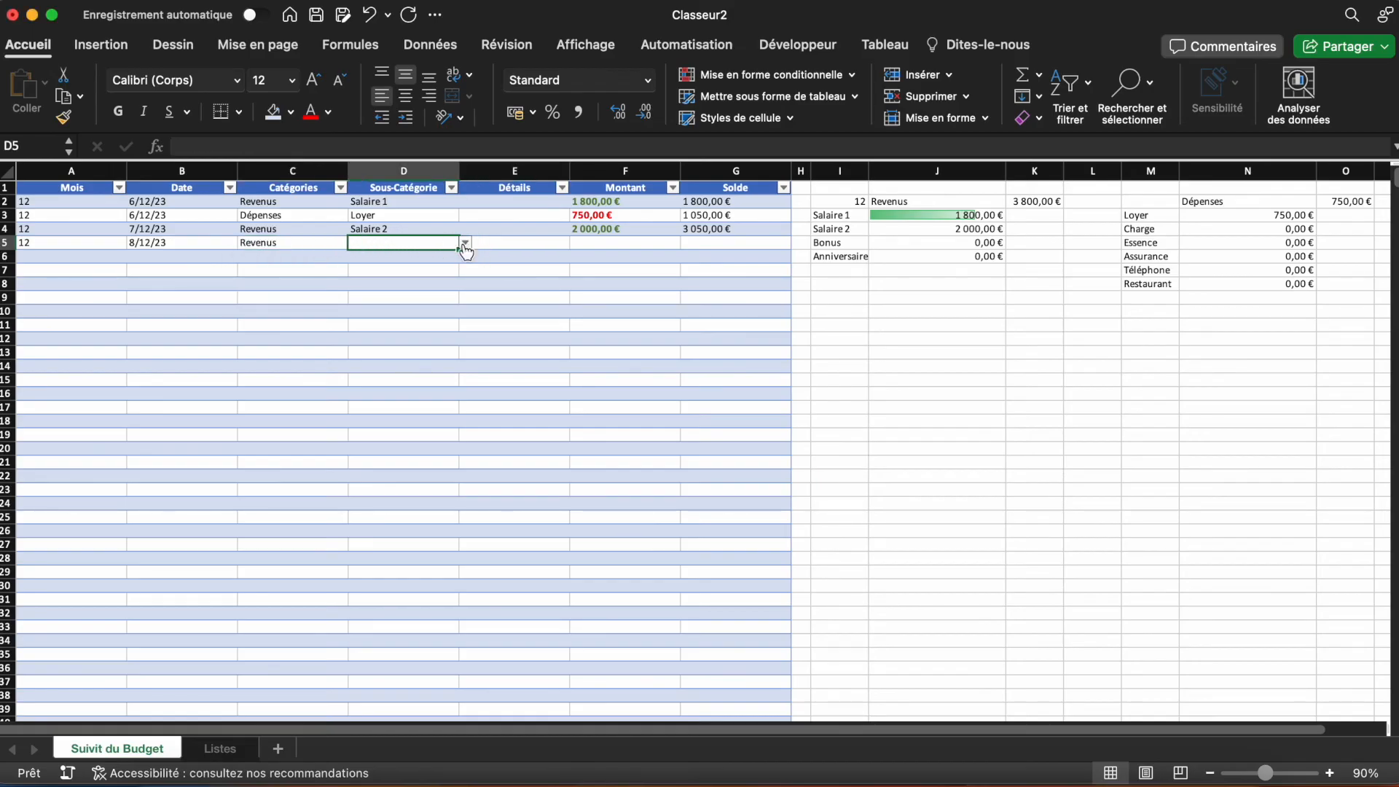
click(465, 243)
click(430, 262)
click(600, 241)
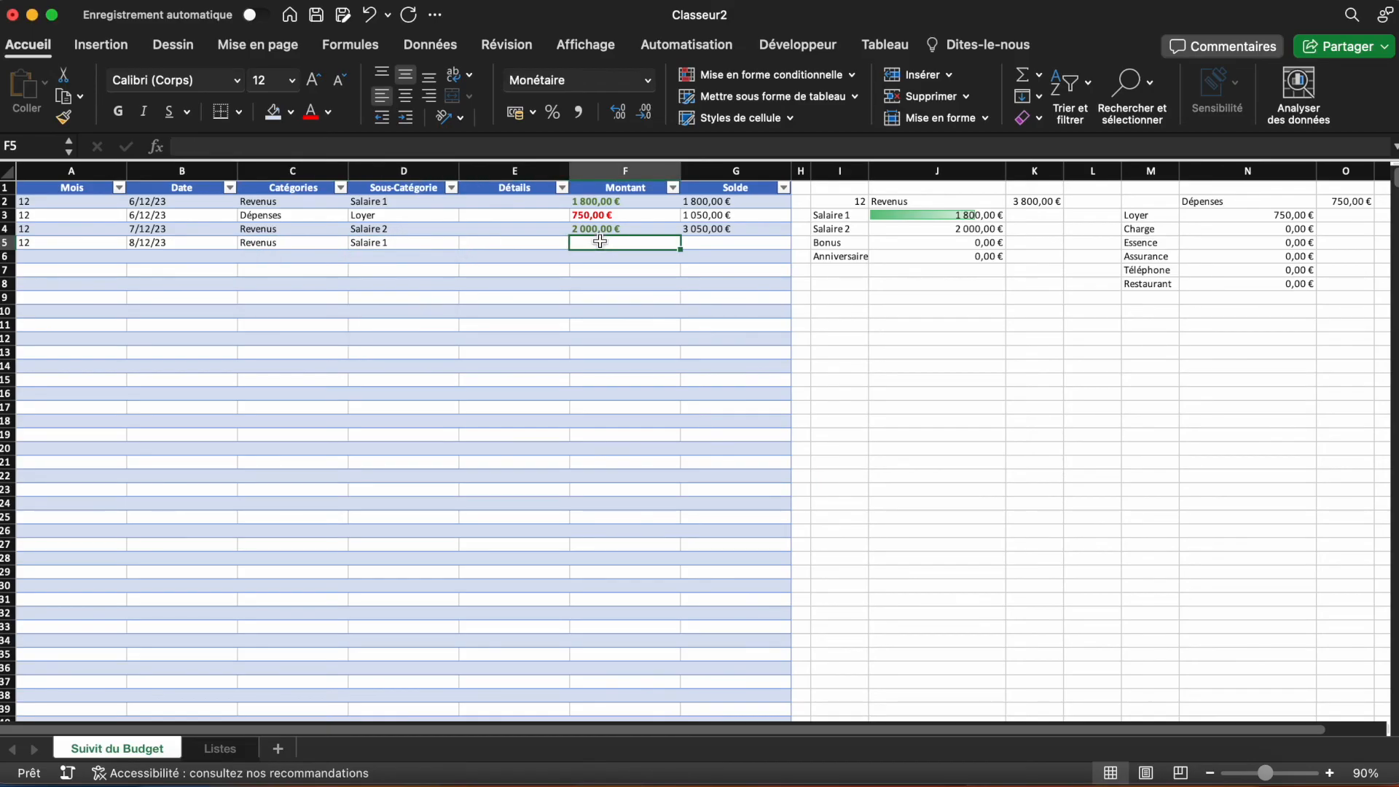
text(500)
key(Return)
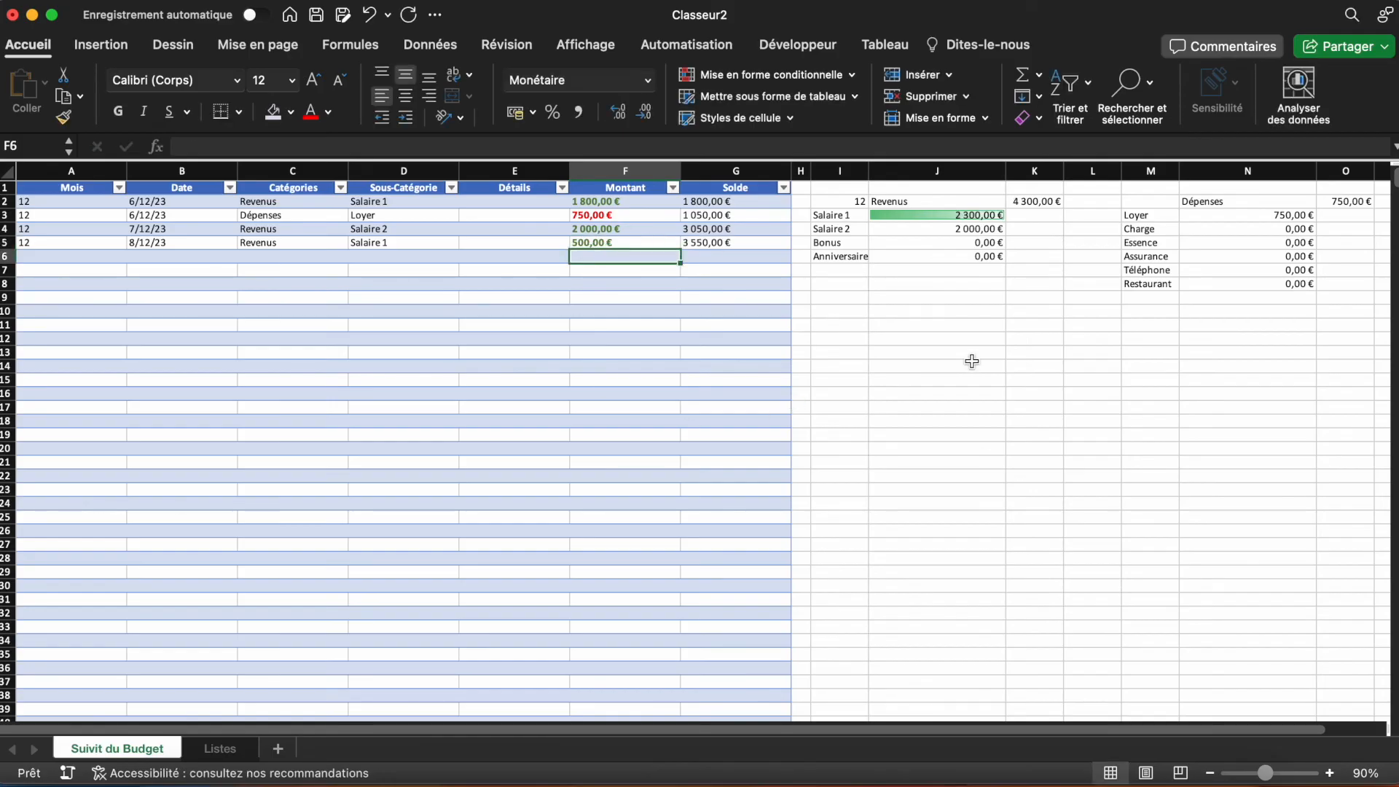
Step: Add a green gradient data bar to the Salaire 2 total in J4
click(973, 364)
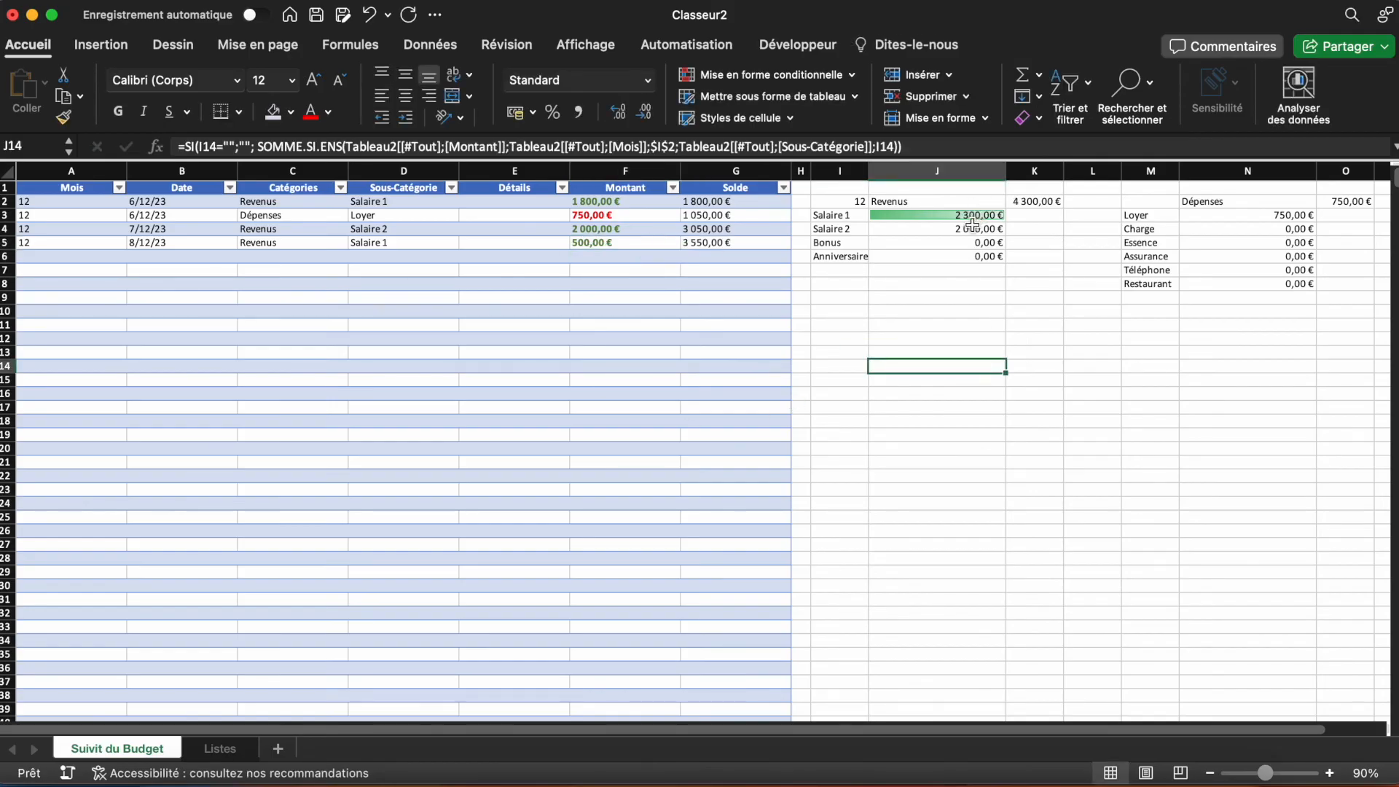
click(973, 228)
click(772, 74)
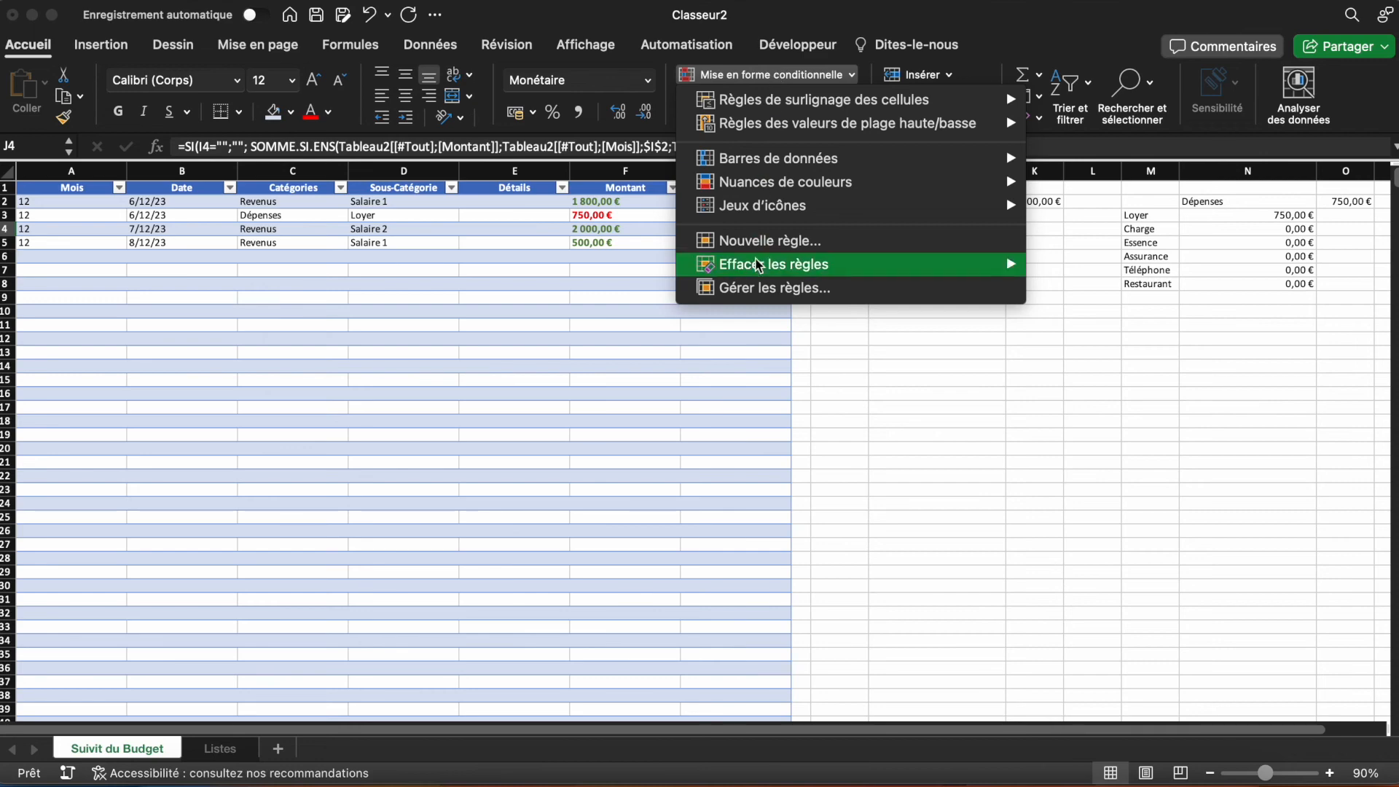
mouse_move(774, 158)
click(1083, 192)
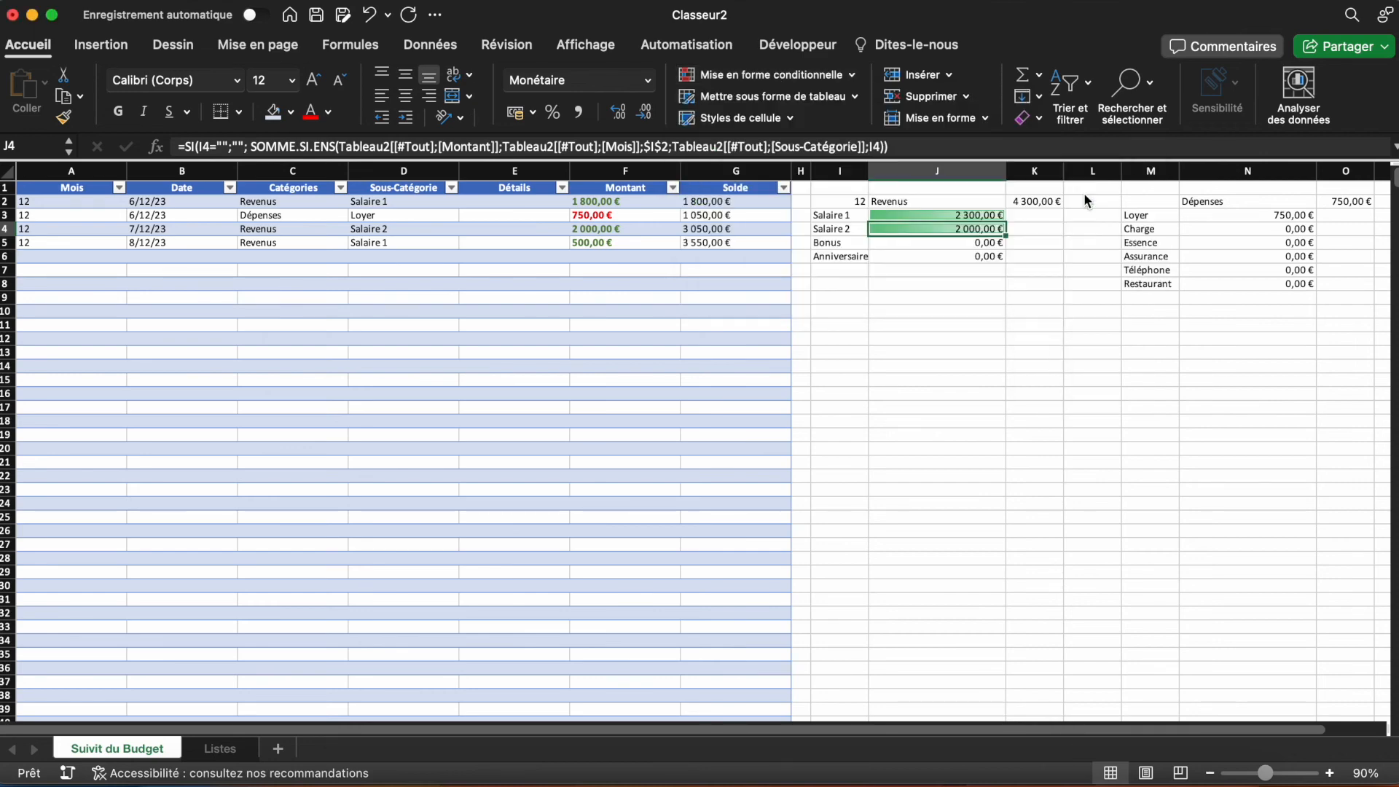
Step: Edit J4's data bar rule so that its minimum and maximum types are both Nombre
click(780, 71)
click(787, 288)
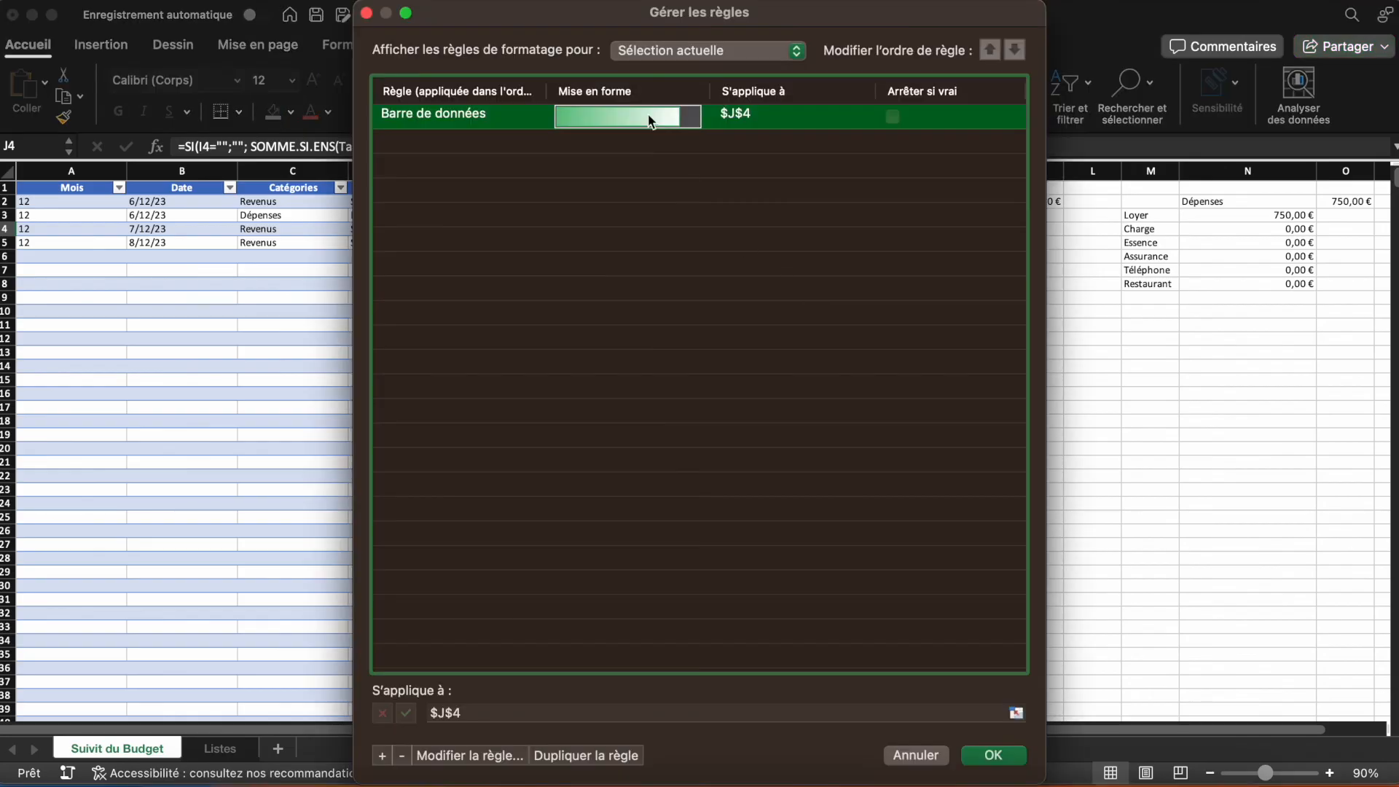
double_click(760, 123)
click(648, 191)
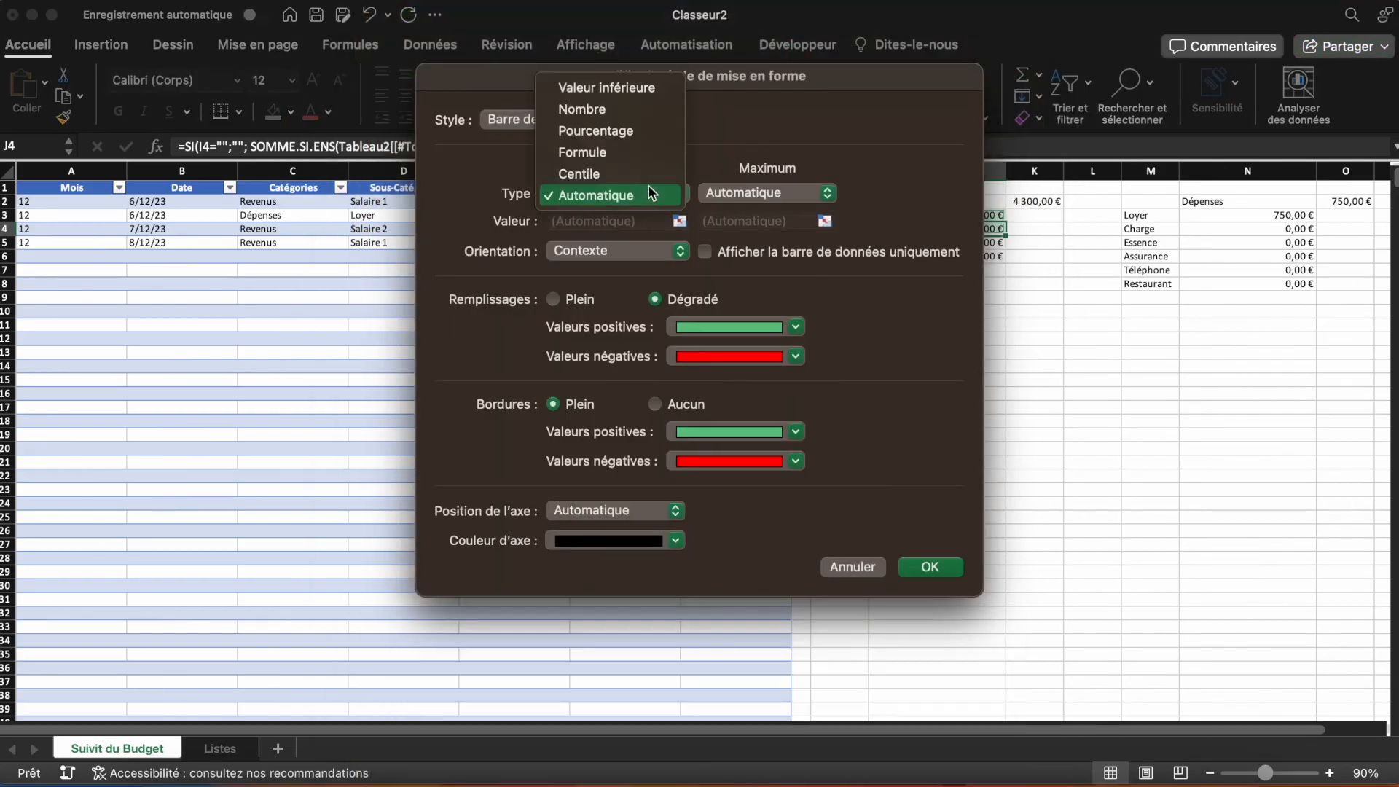
click(615, 108)
click(765, 193)
click(746, 111)
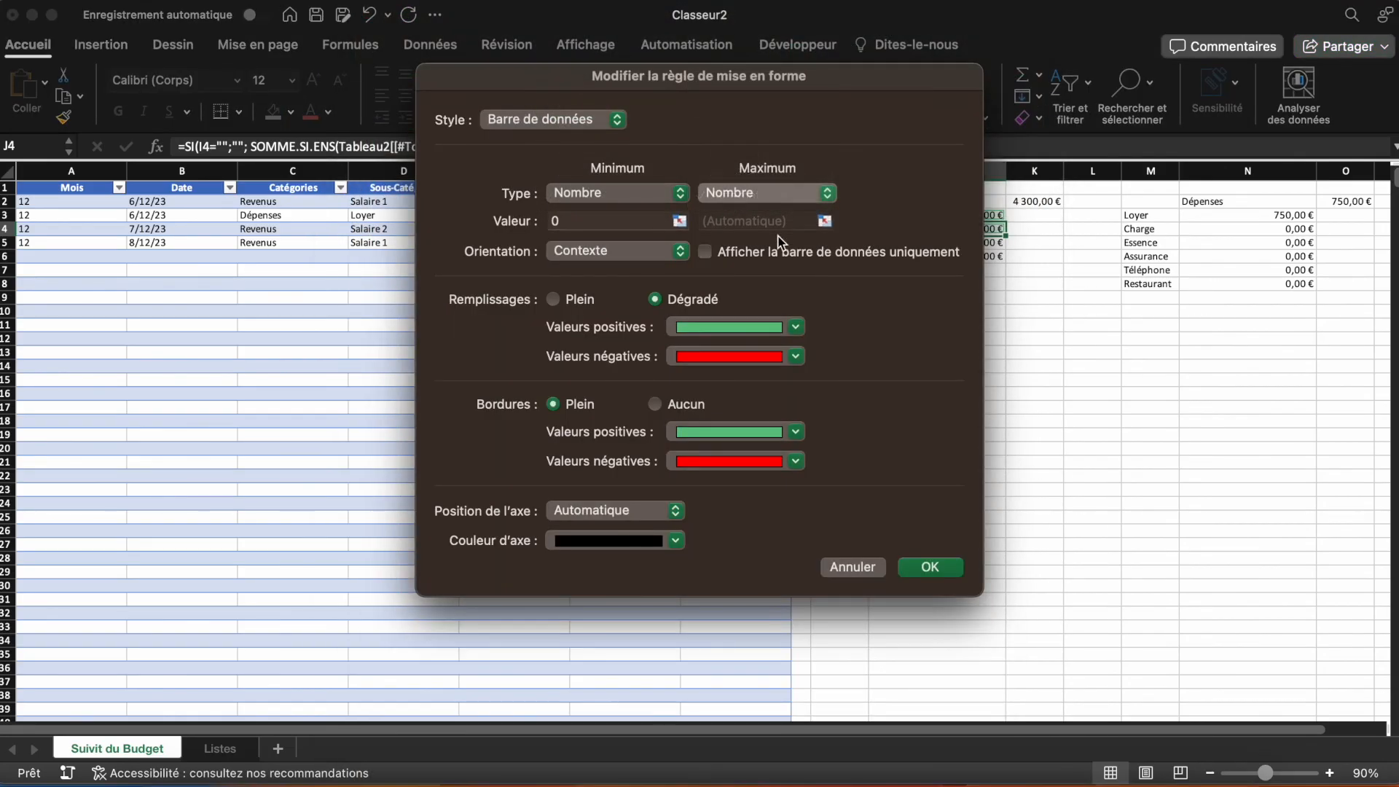
Step: Enter the maximum value for J4's data bar and apply the edited rule
click(758, 221)
text(2)
key(Return)
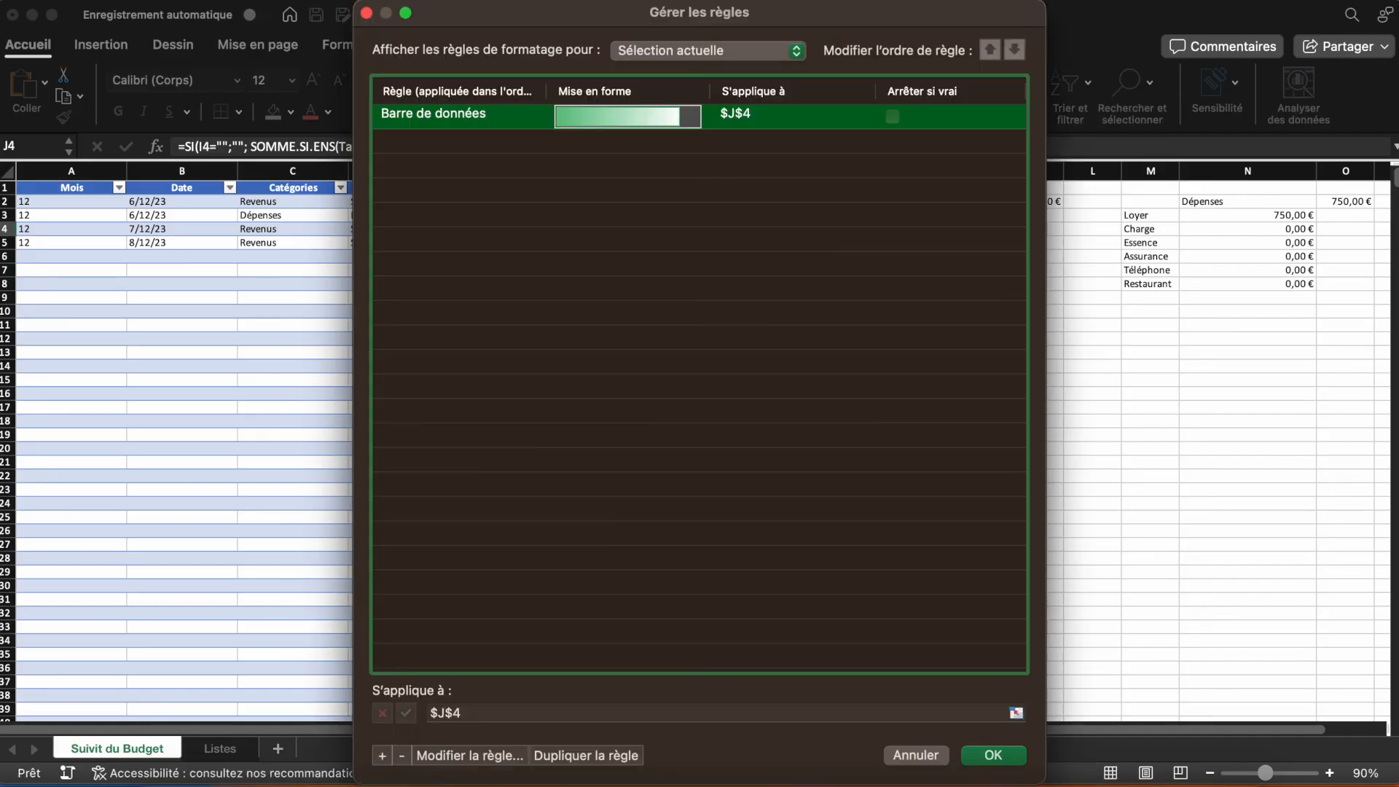
click(985, 754)
click(1059, 501)
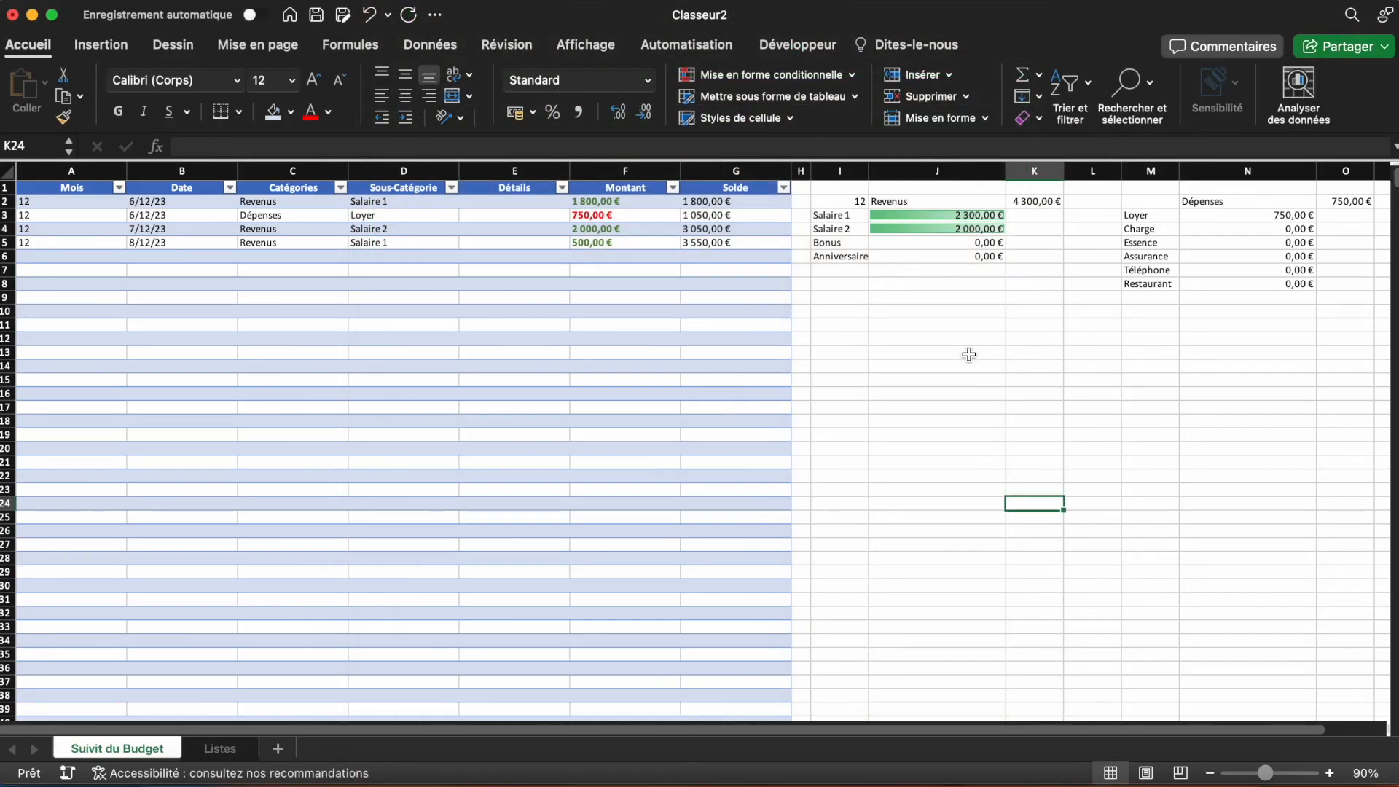
click(969, 355)
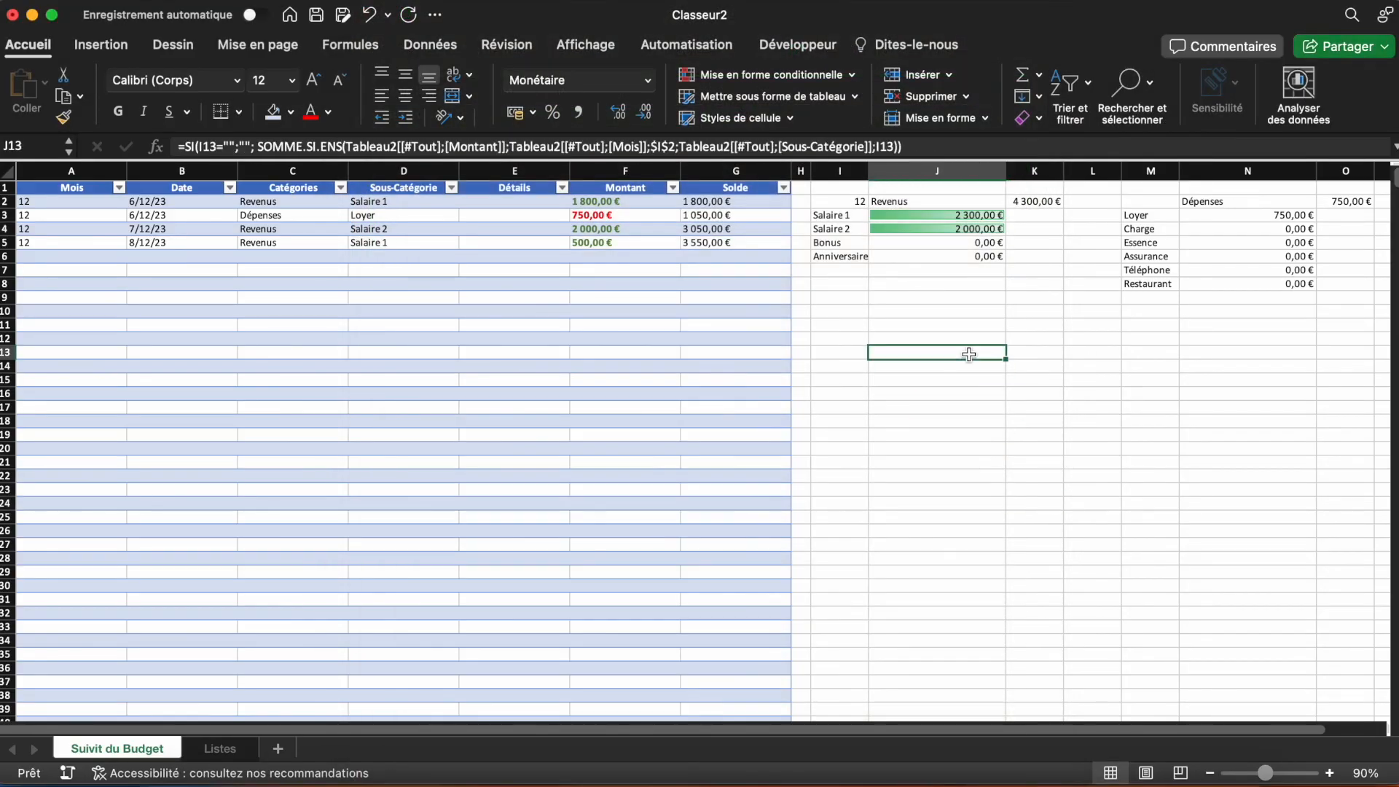
Step: Add a red gradient data bar to the Essence total in N5
click(1285, 216)
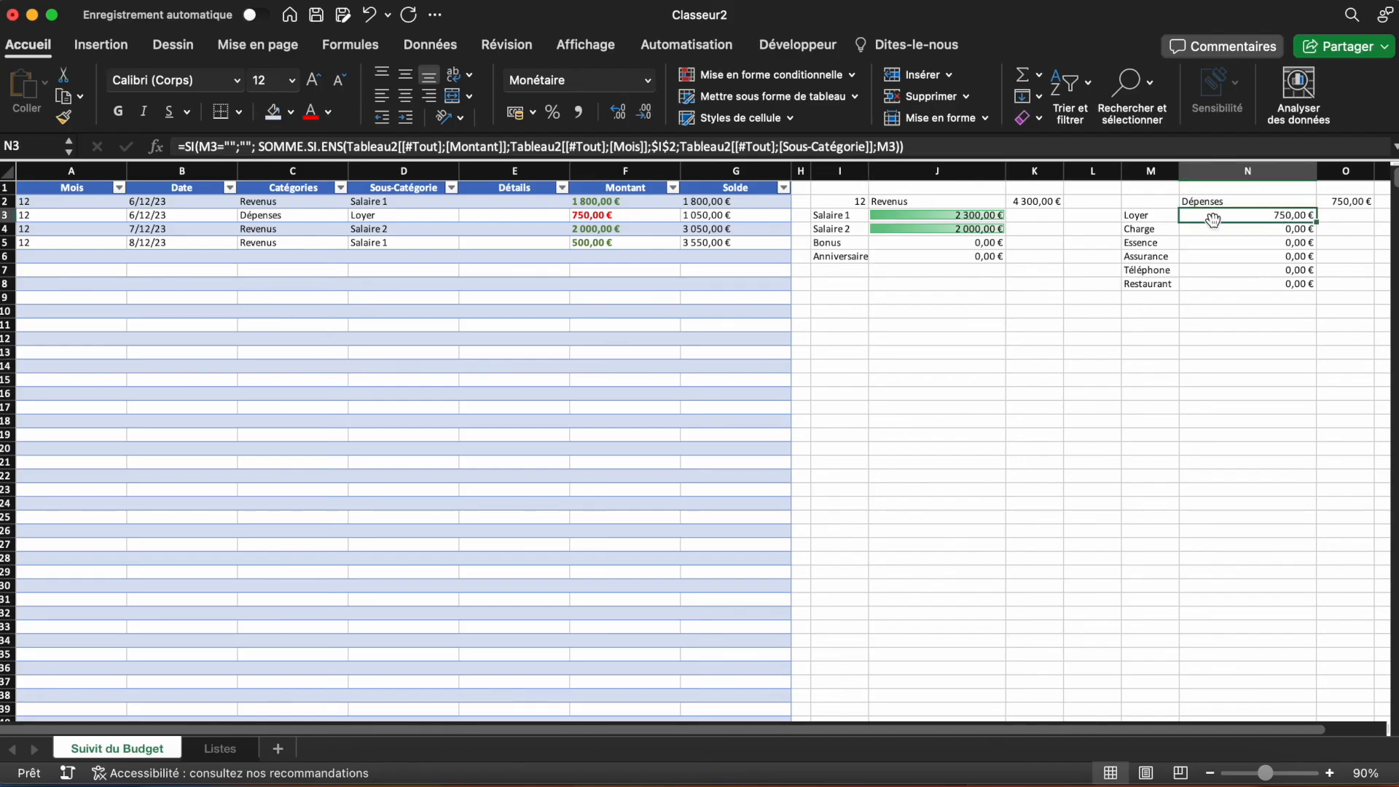
double_click(1217, 243)
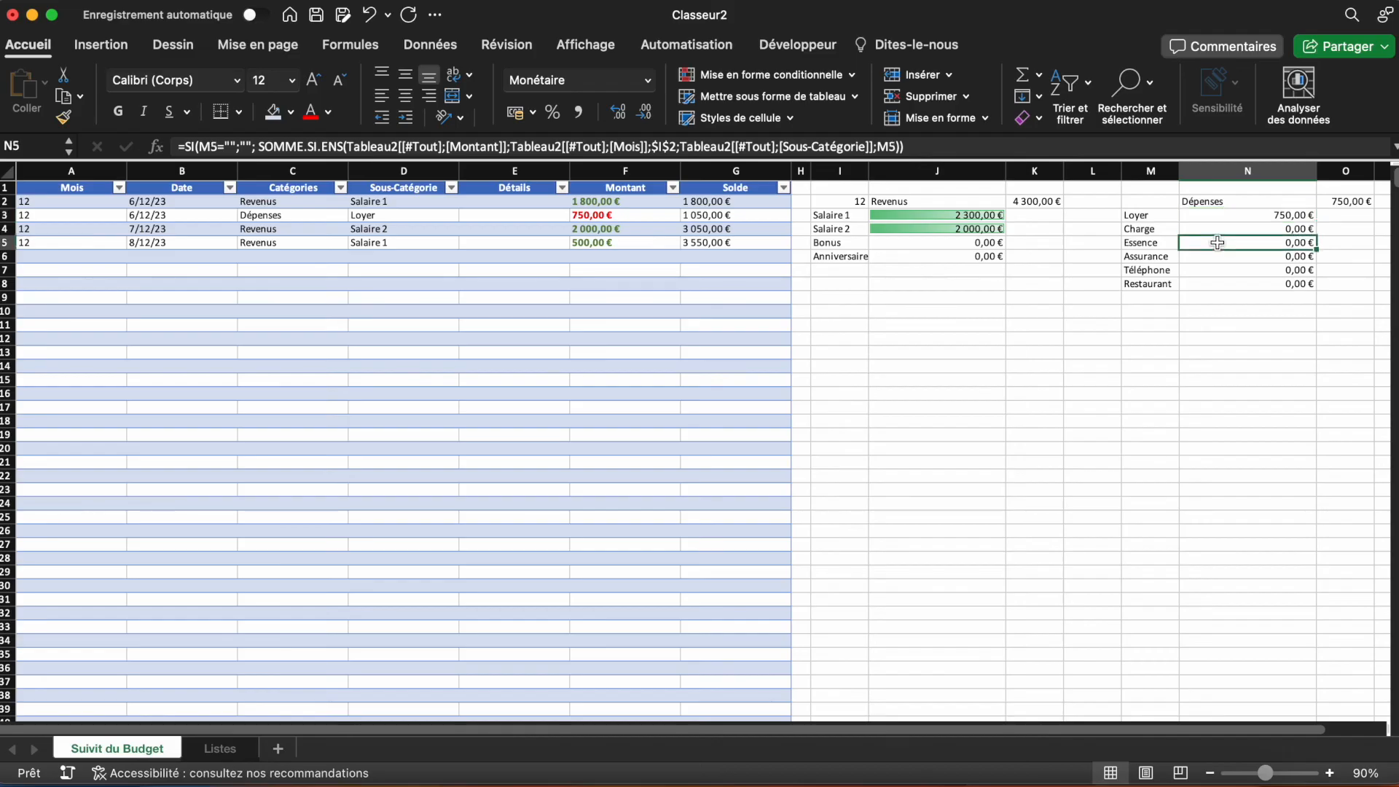
key(Escape)
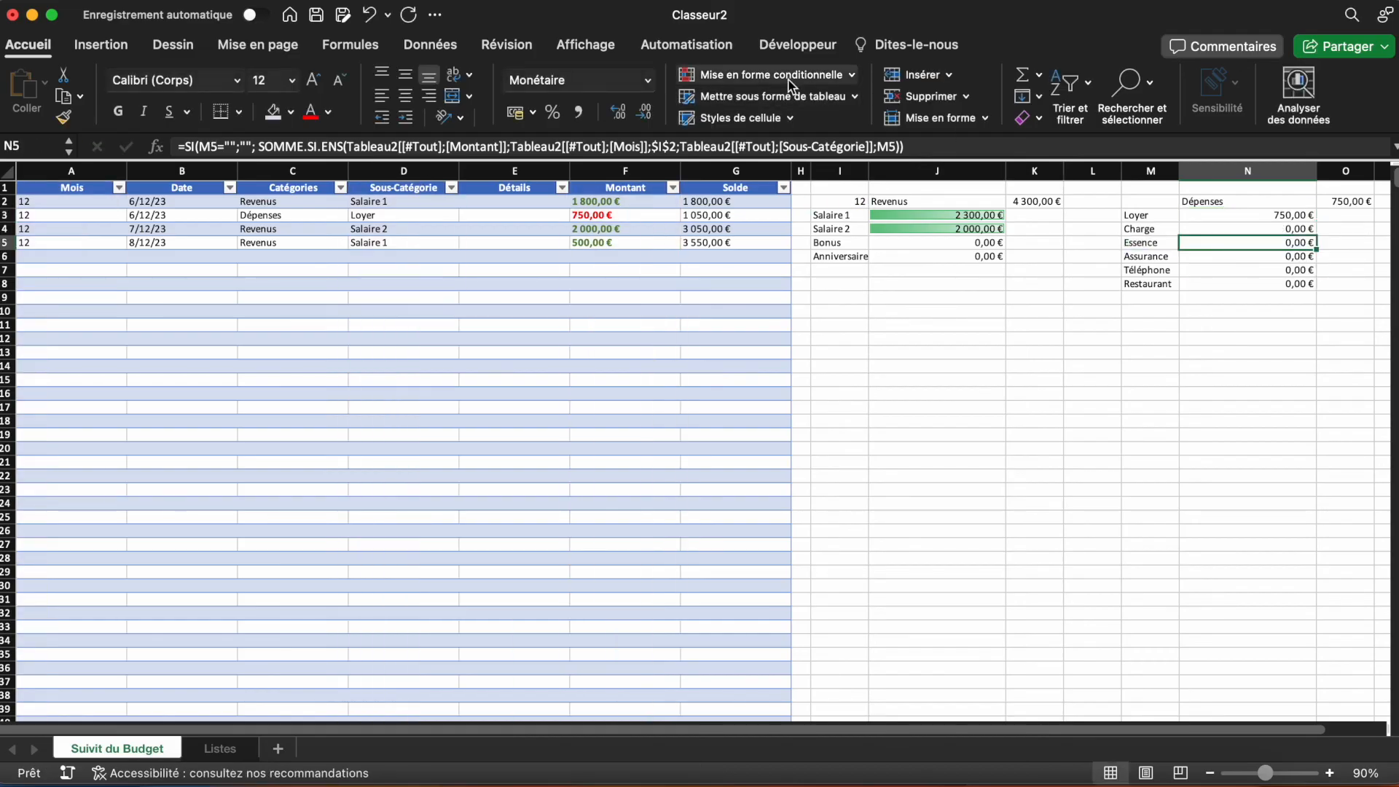
click(790, 78)
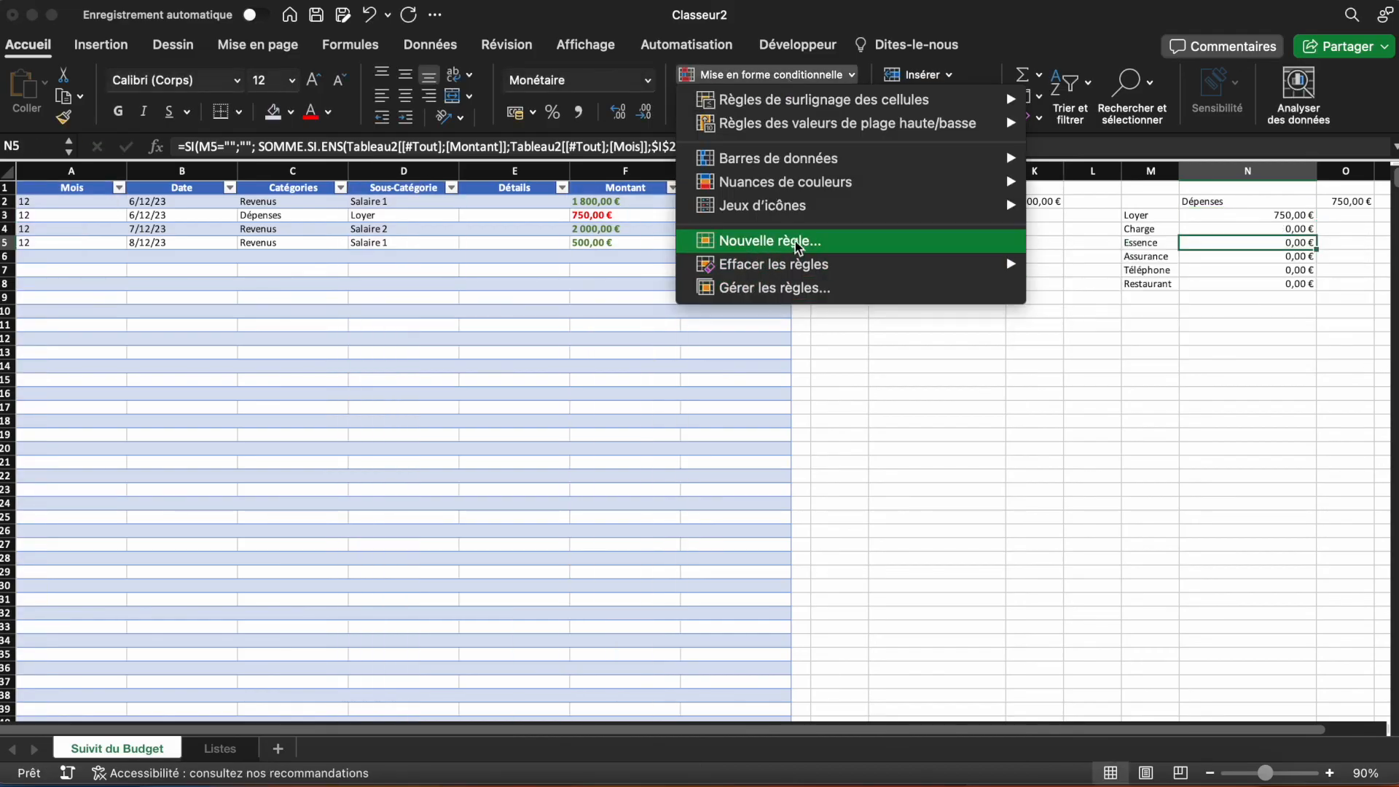
mouse_move(842, 170)
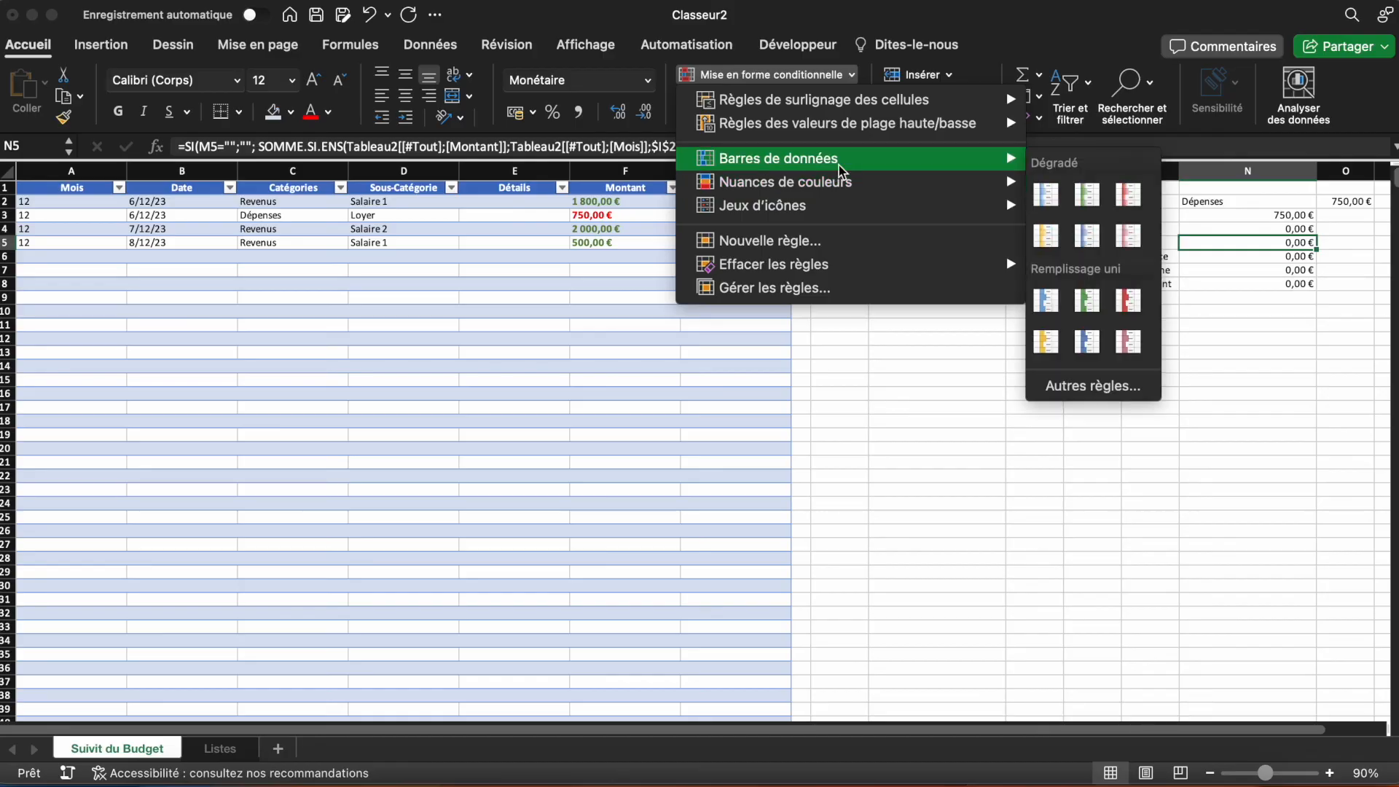
click(1131, 196)
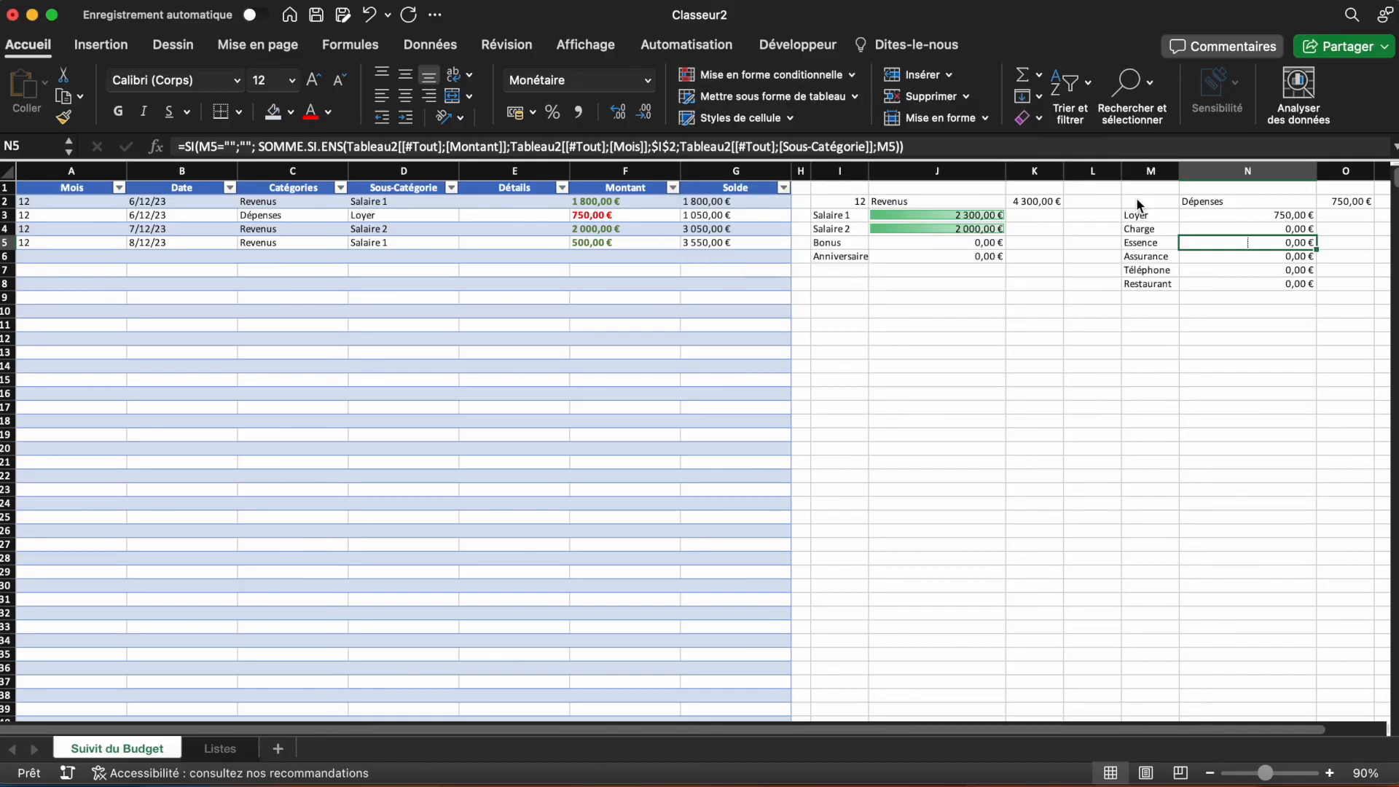
Step: Edit N5's data bar rule so that its minimum and maximum types are both Nombre
click(773, 74)
click(769, 292)
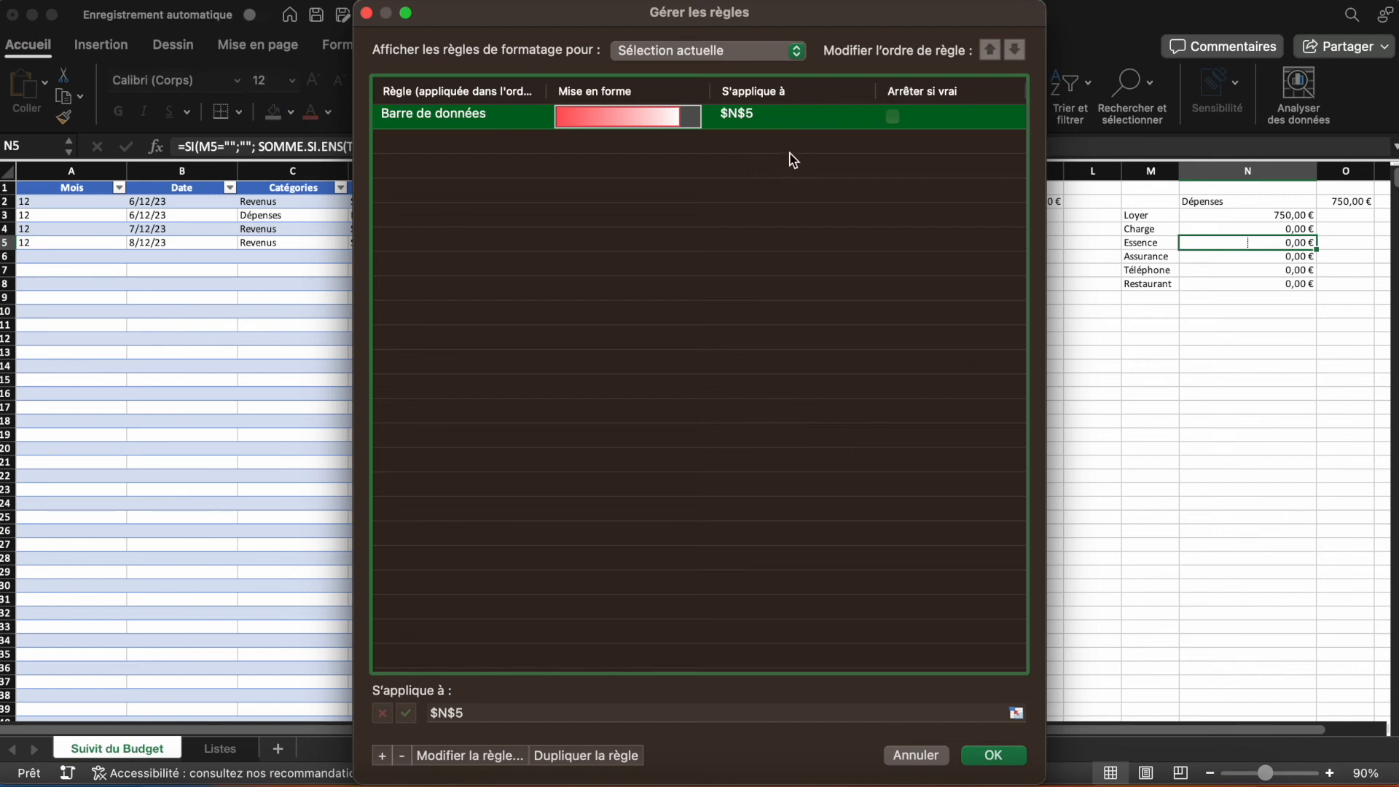
double_click(780, 111)
click(615, 194)
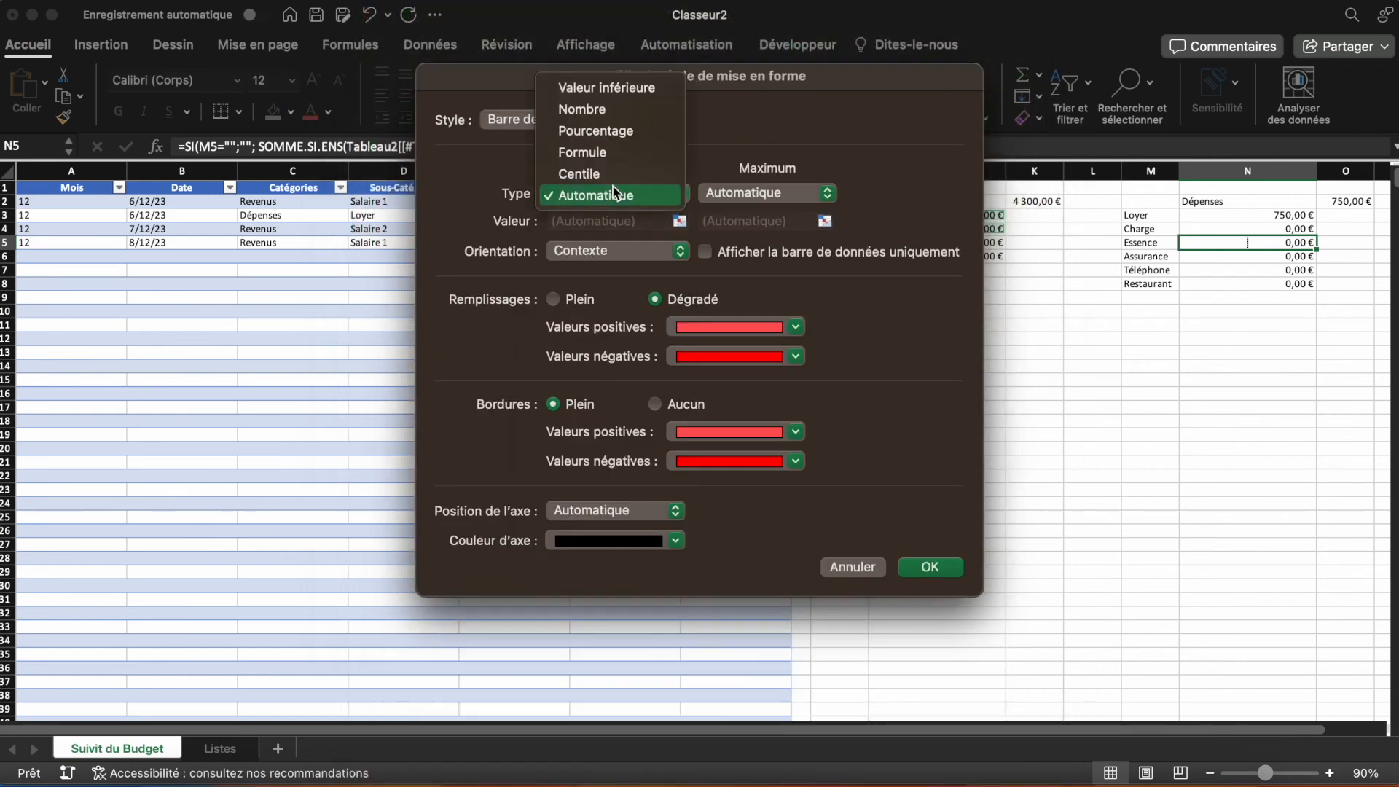
click(641, 109)
click(752, 194)
click(780, 111)
Step: Set the data bar's maximum value to 150 and apply the edited rule to N5
click(749, 220)
text(150)
key(Return)
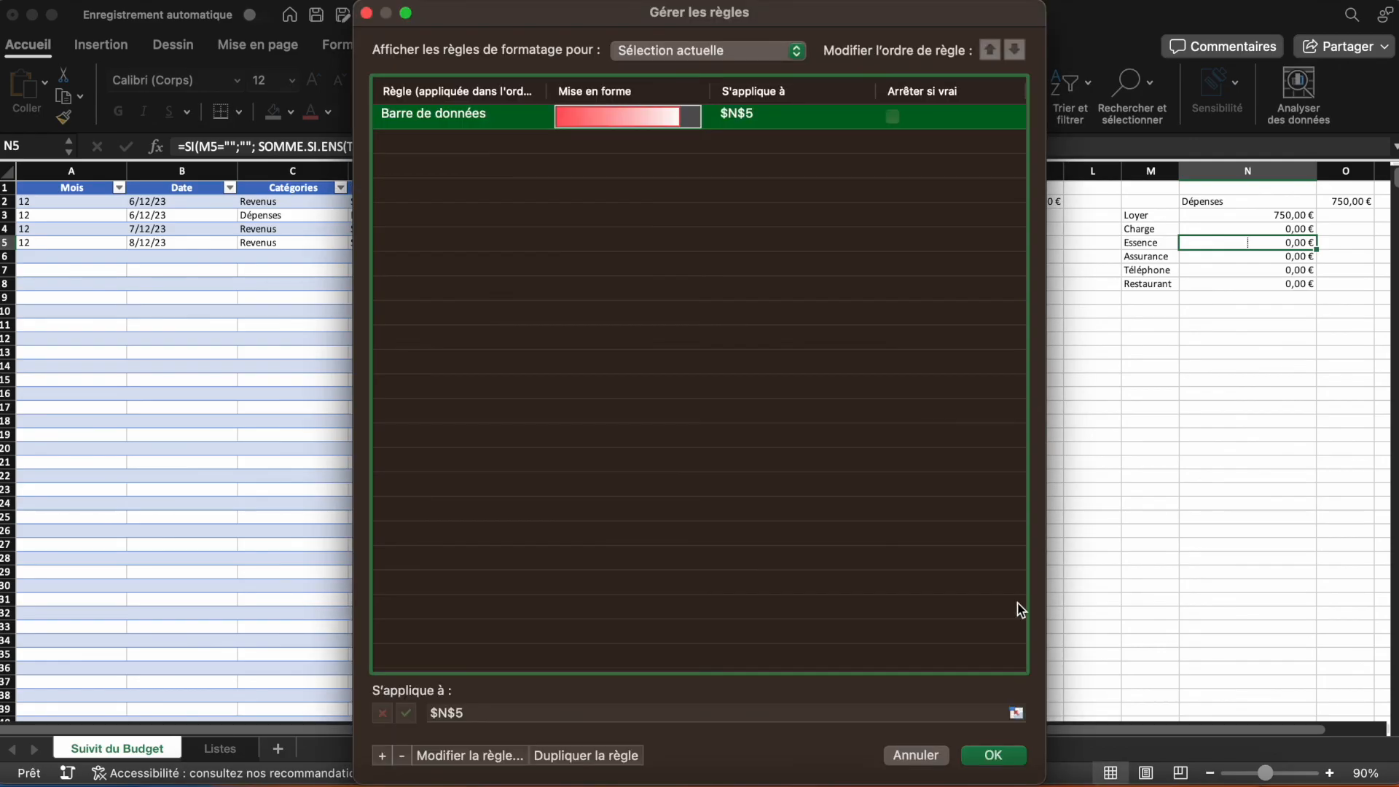
click(1008, 755)
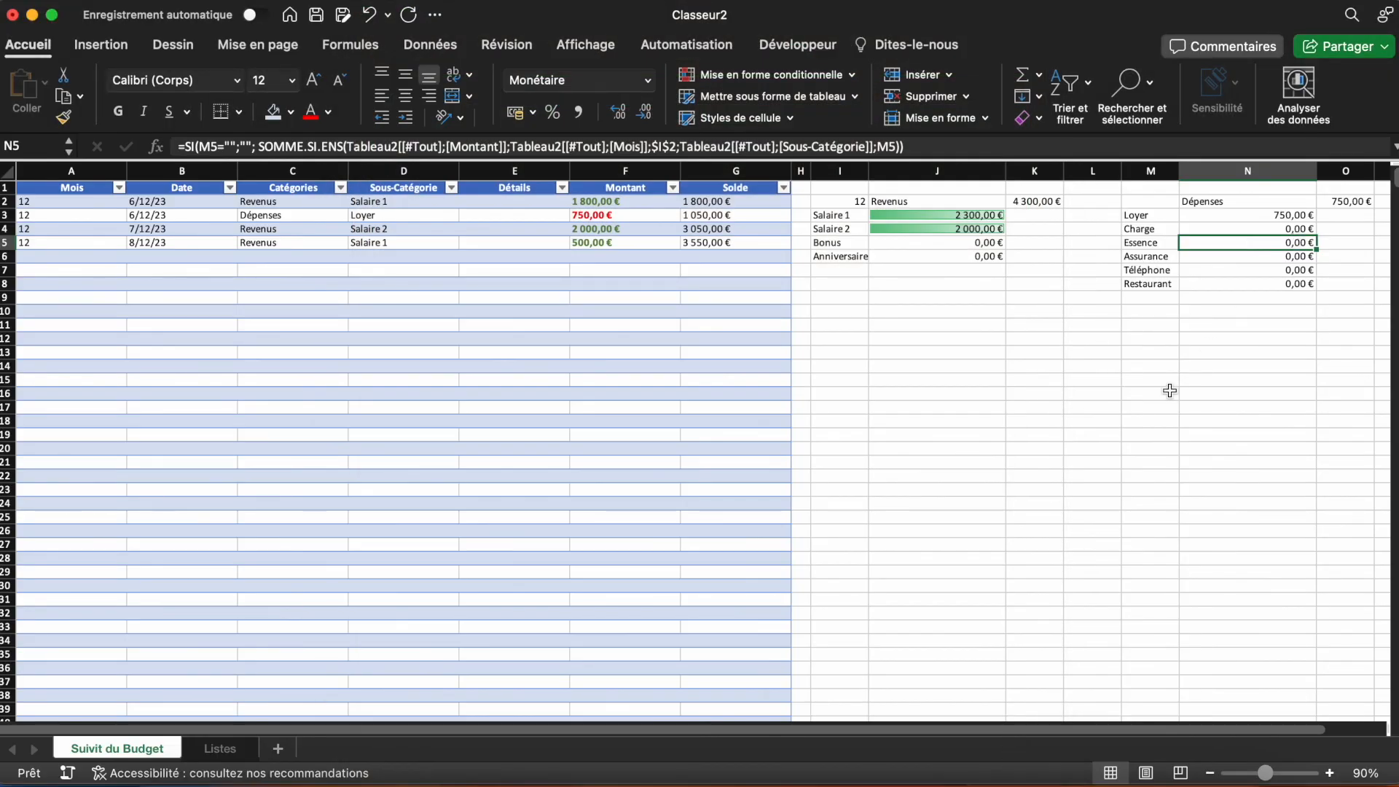
click(1097, 355)
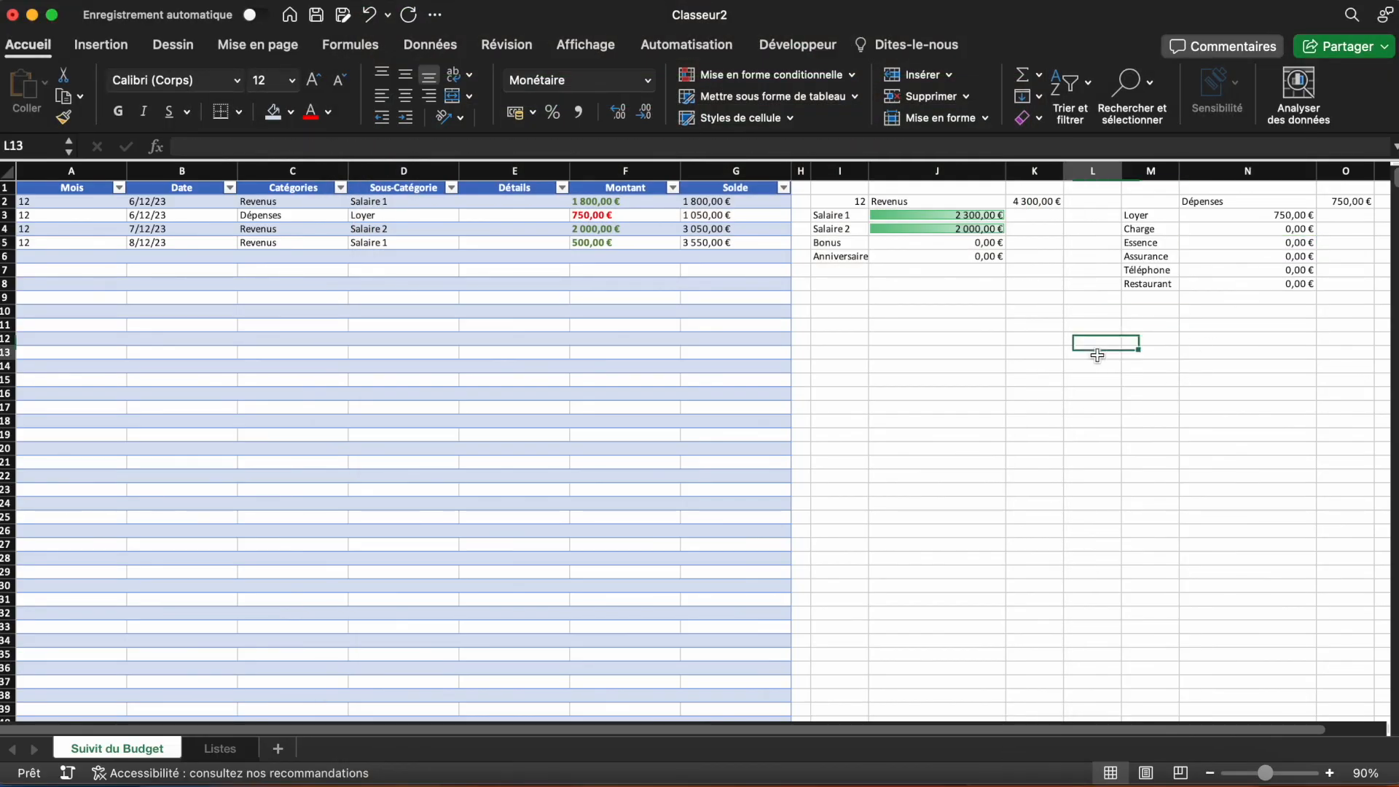
Step: Start a new budget entry in row 6 dated 10/12/23 with Dépenses as its category
click(172, 259)
text(10/12/23)
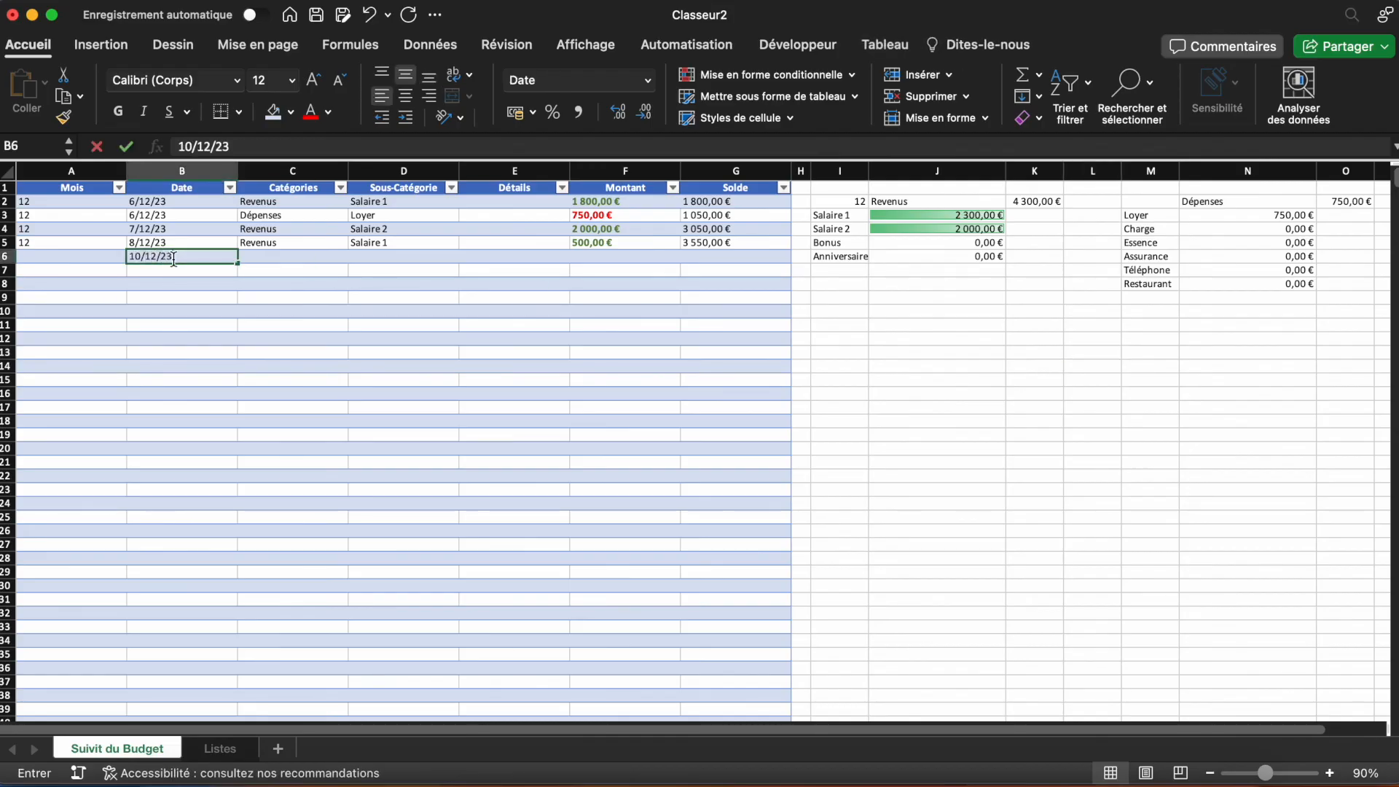
key(Tab)
text(Dép)
key(Tab)
Step: Enter Essence as the row 6 sub-category and 80 as its Montant
text(Es)
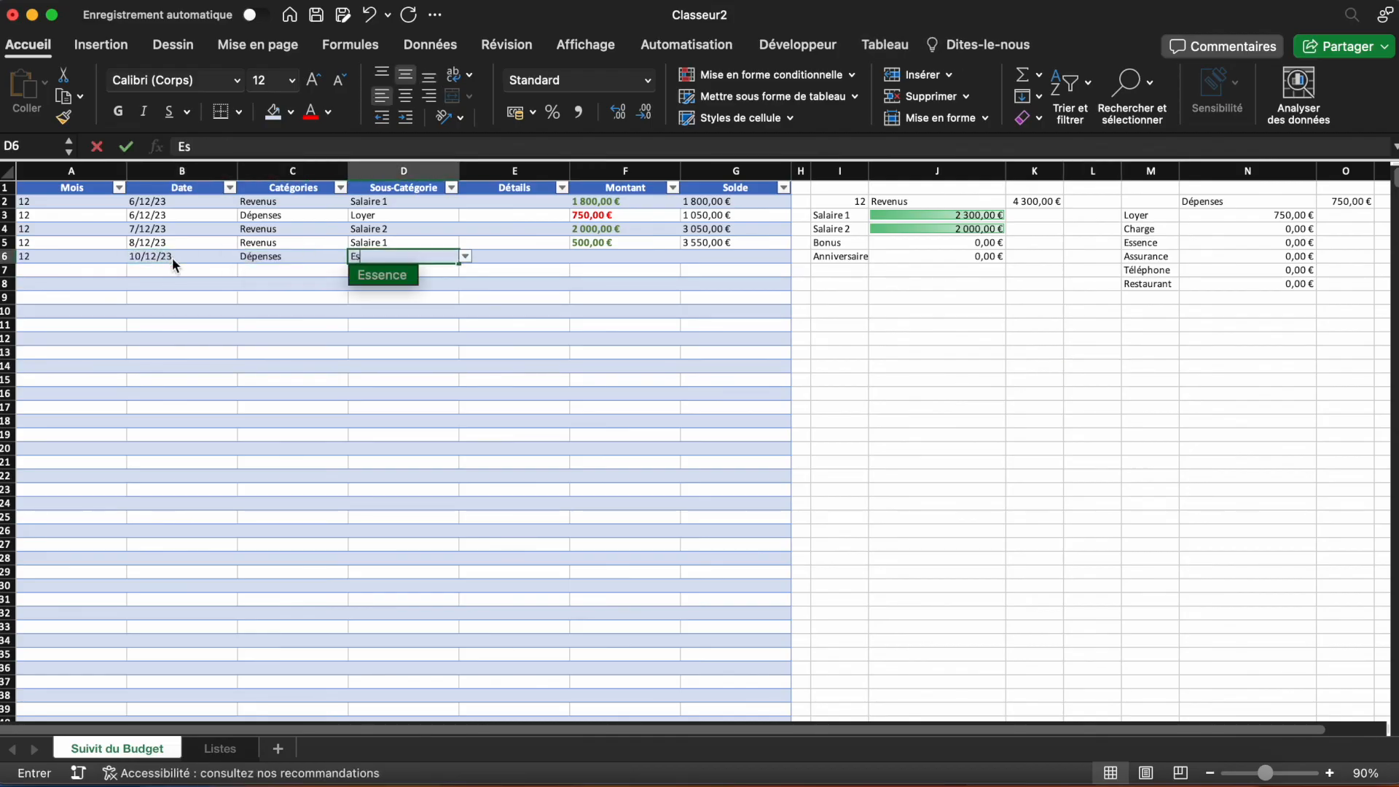
key(Tab)
key(Tab)
text(80)
key(Return)
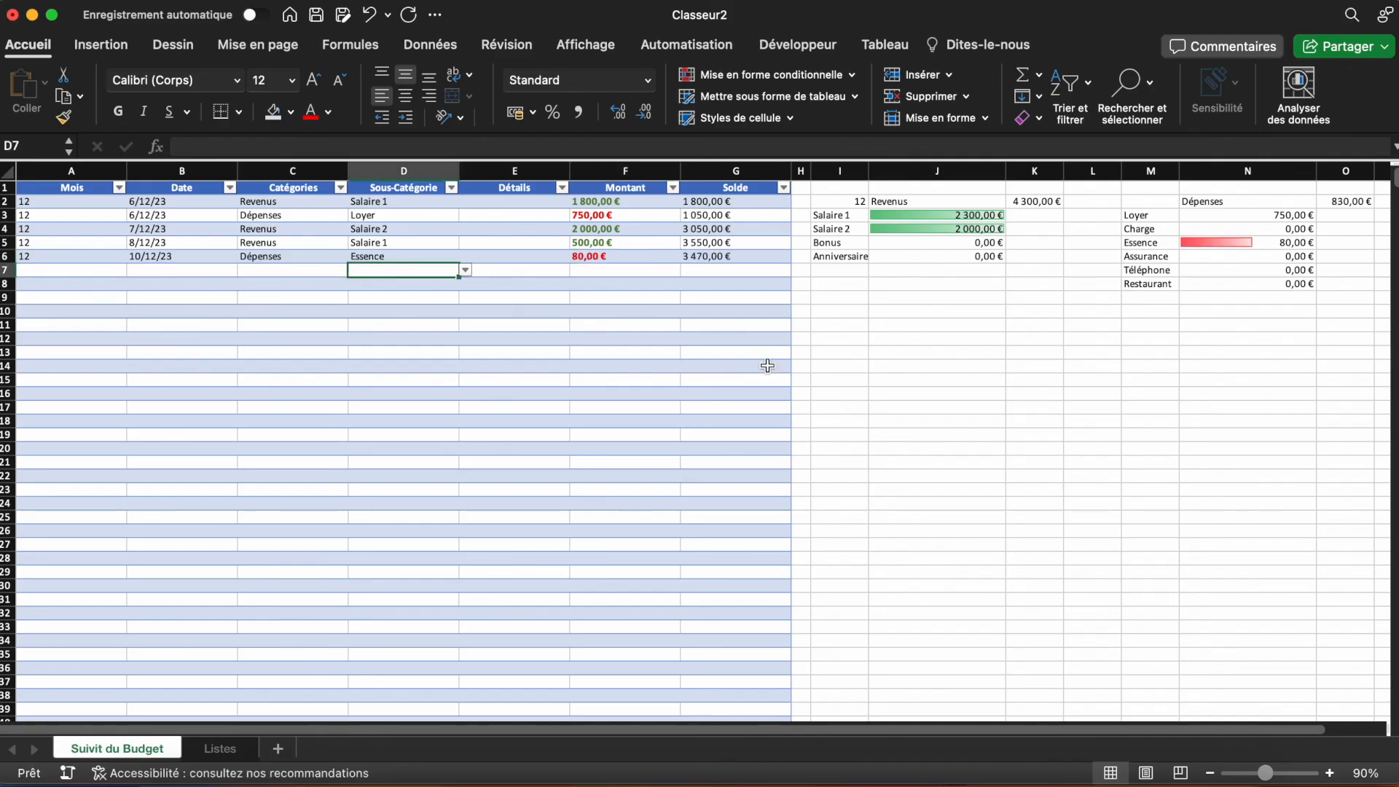
click(898, 269)
click(1275, 242)
click(1074, 394)
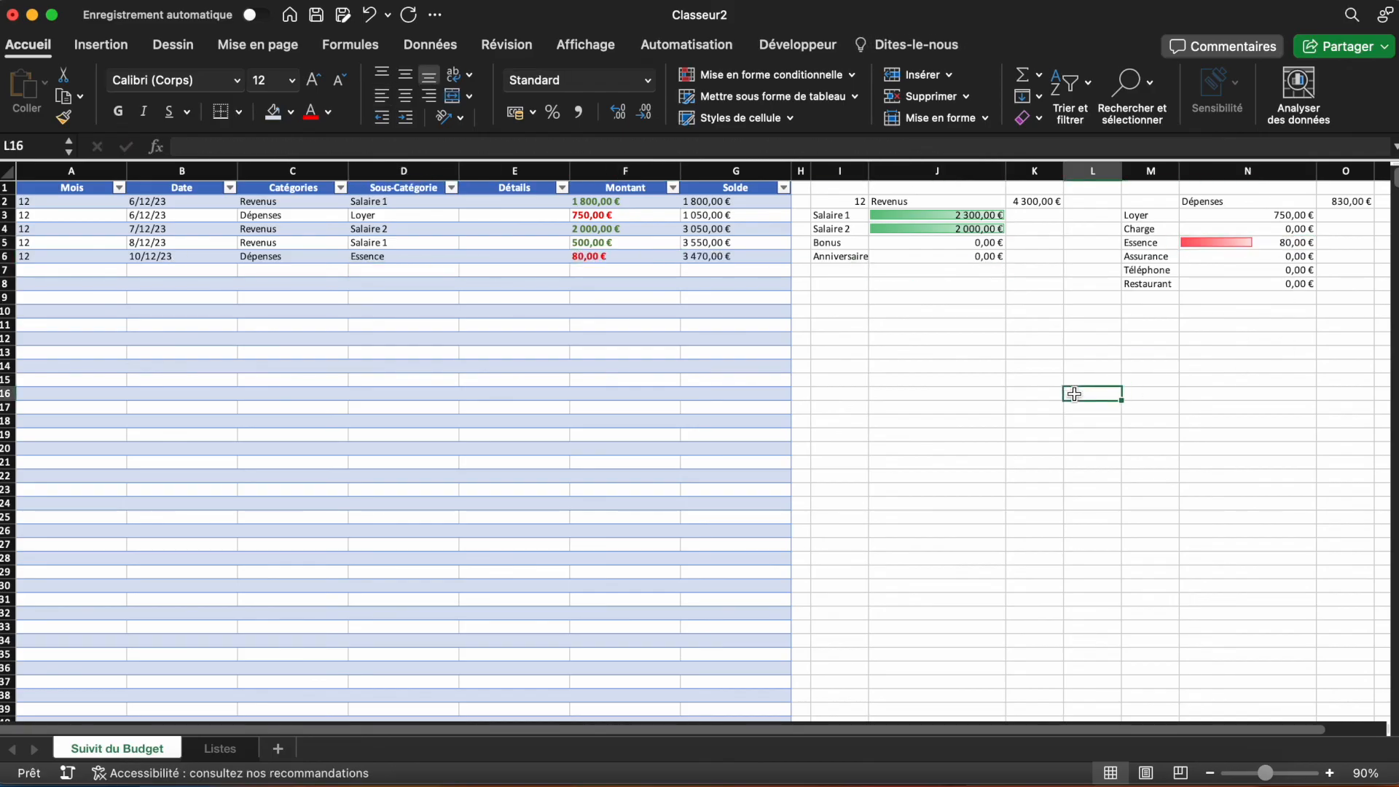
Step: Start a new budget entry in row 7 dated 02/01/24 with Dépenses as its category
click(197, 270)
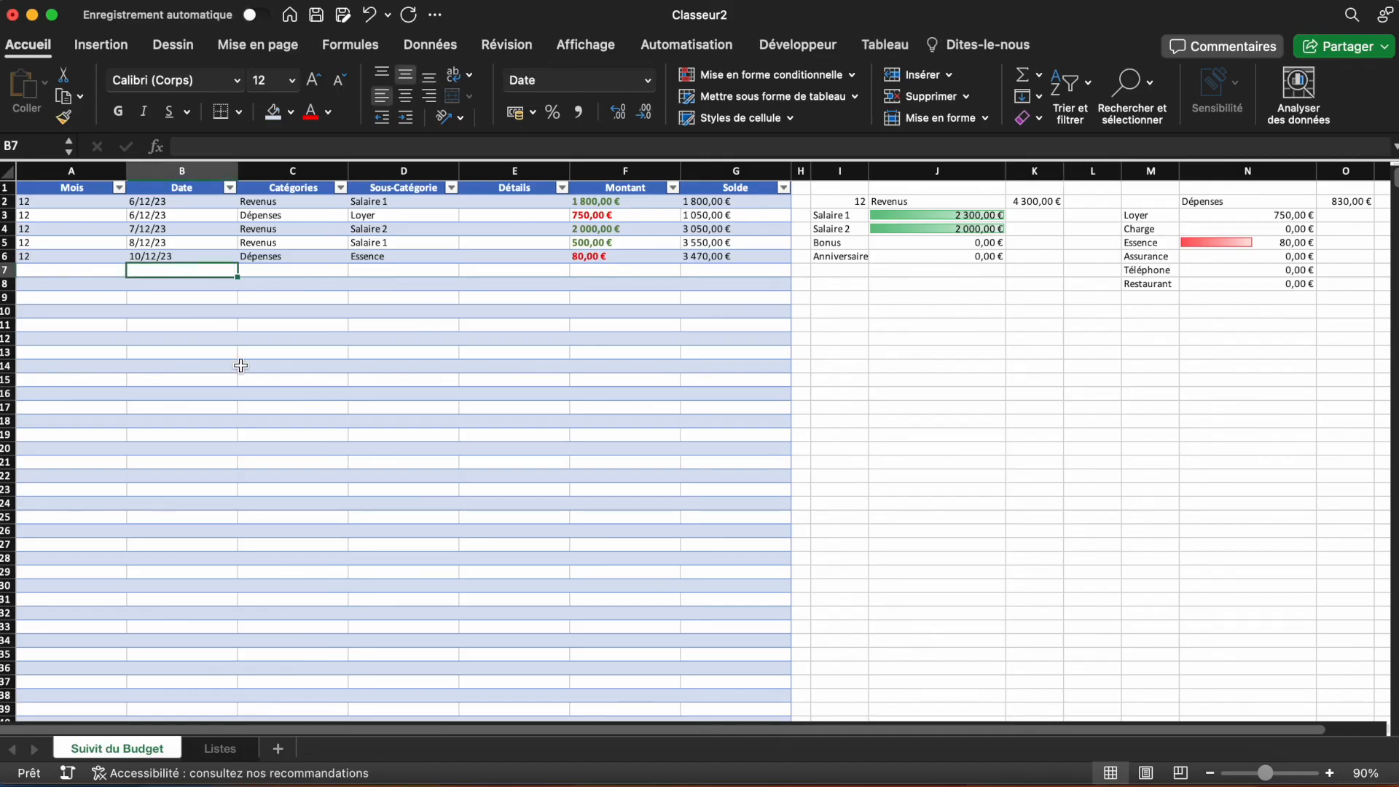
text(0)
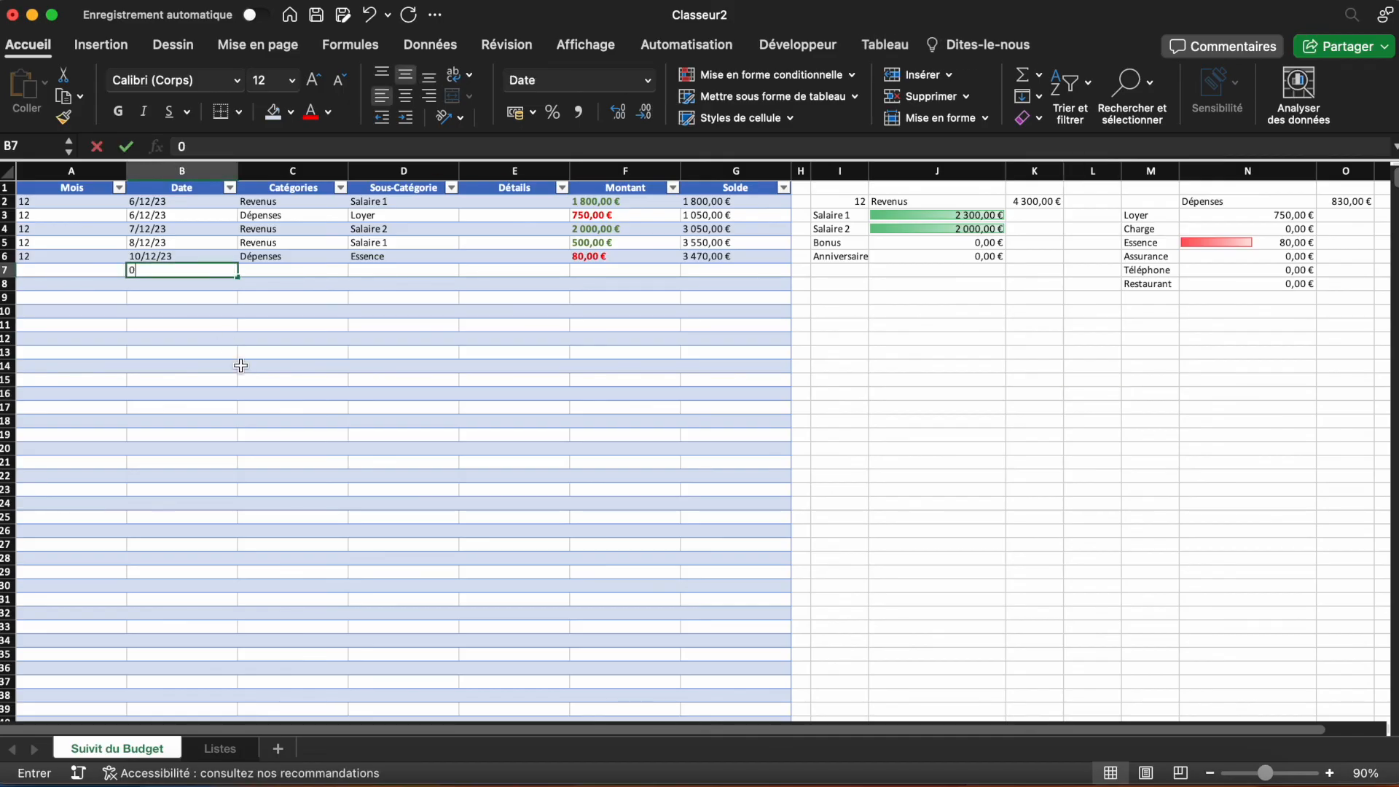
text(2/01/2)
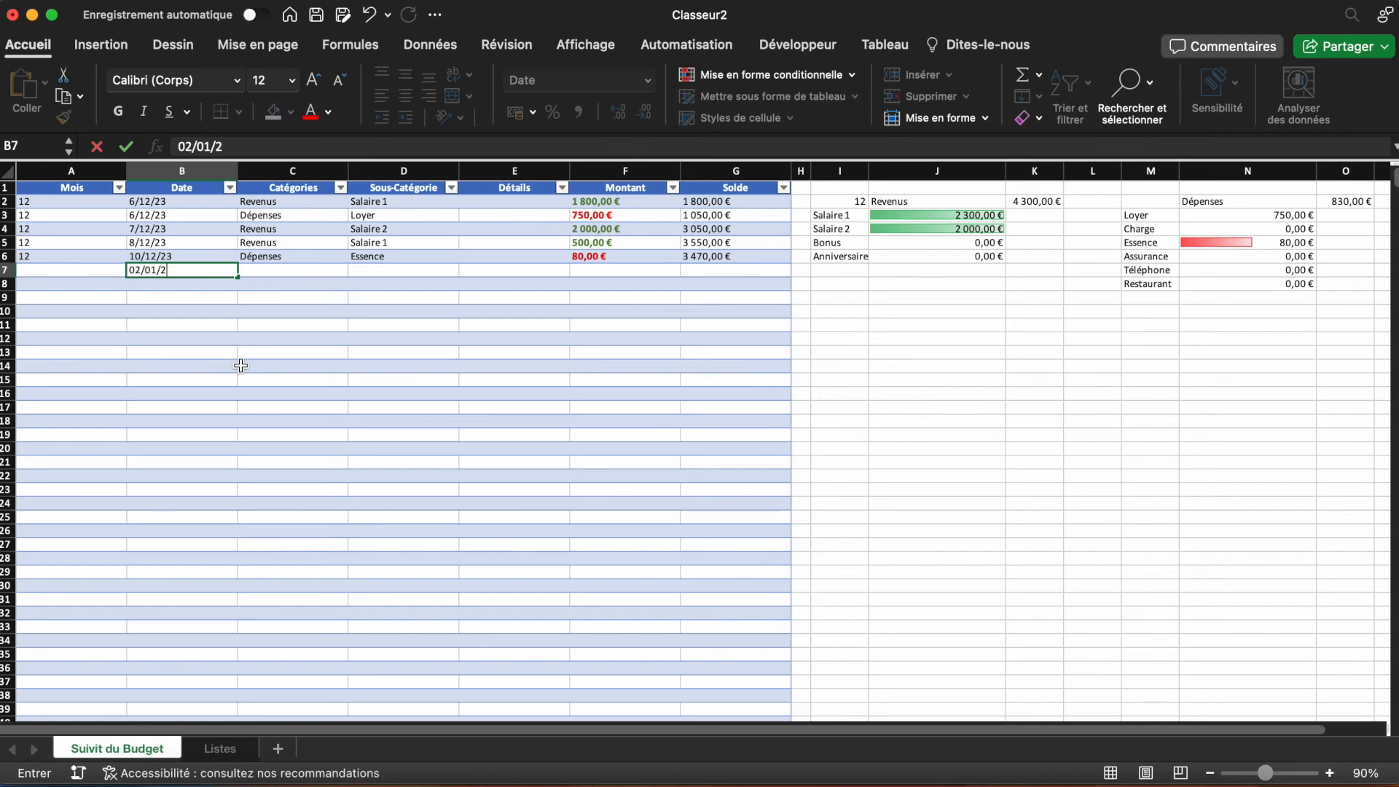
text(4)
key(Tab)
text(Dépenses)
key(Tab)
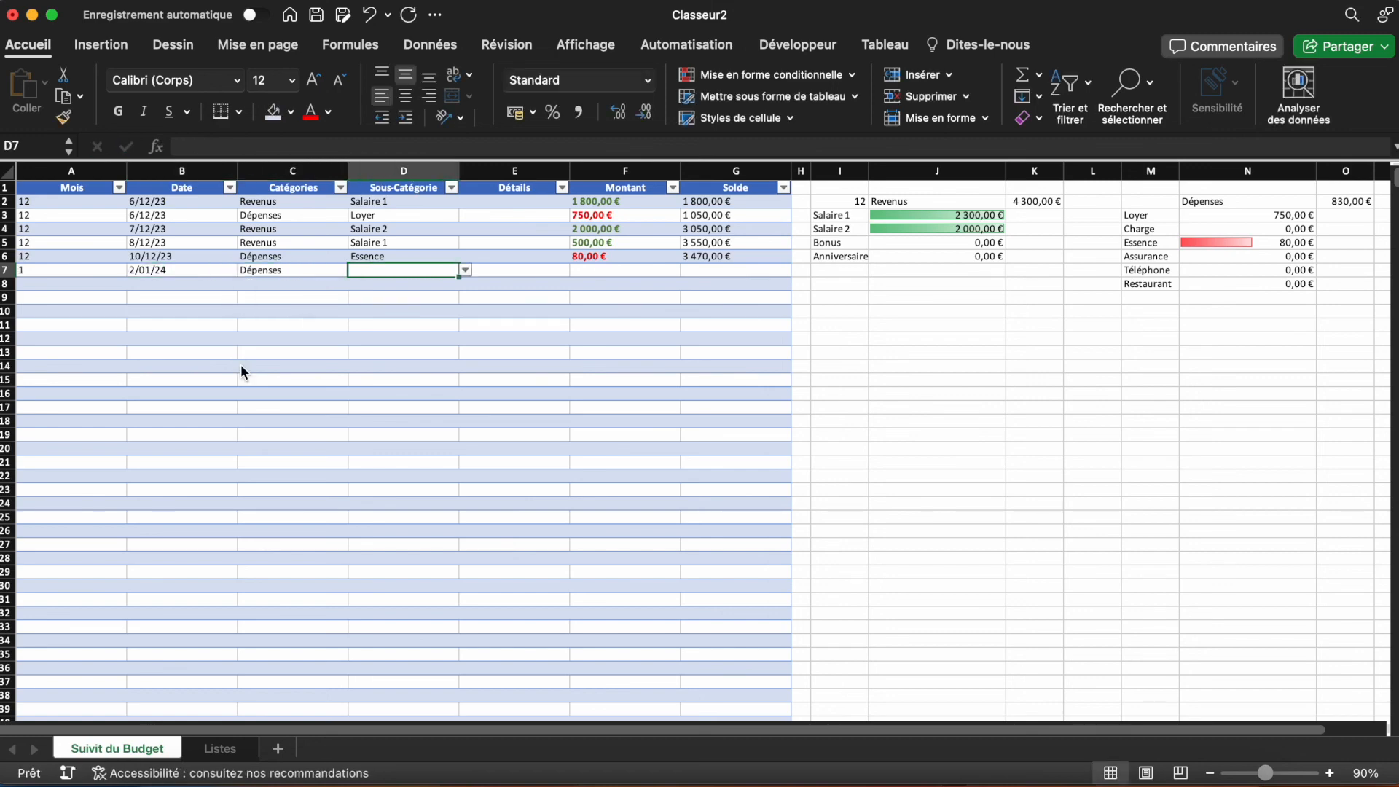
Step: Choose Assurance as the row 7 sub-category and enter 100 as its Montant
click(465, 271)
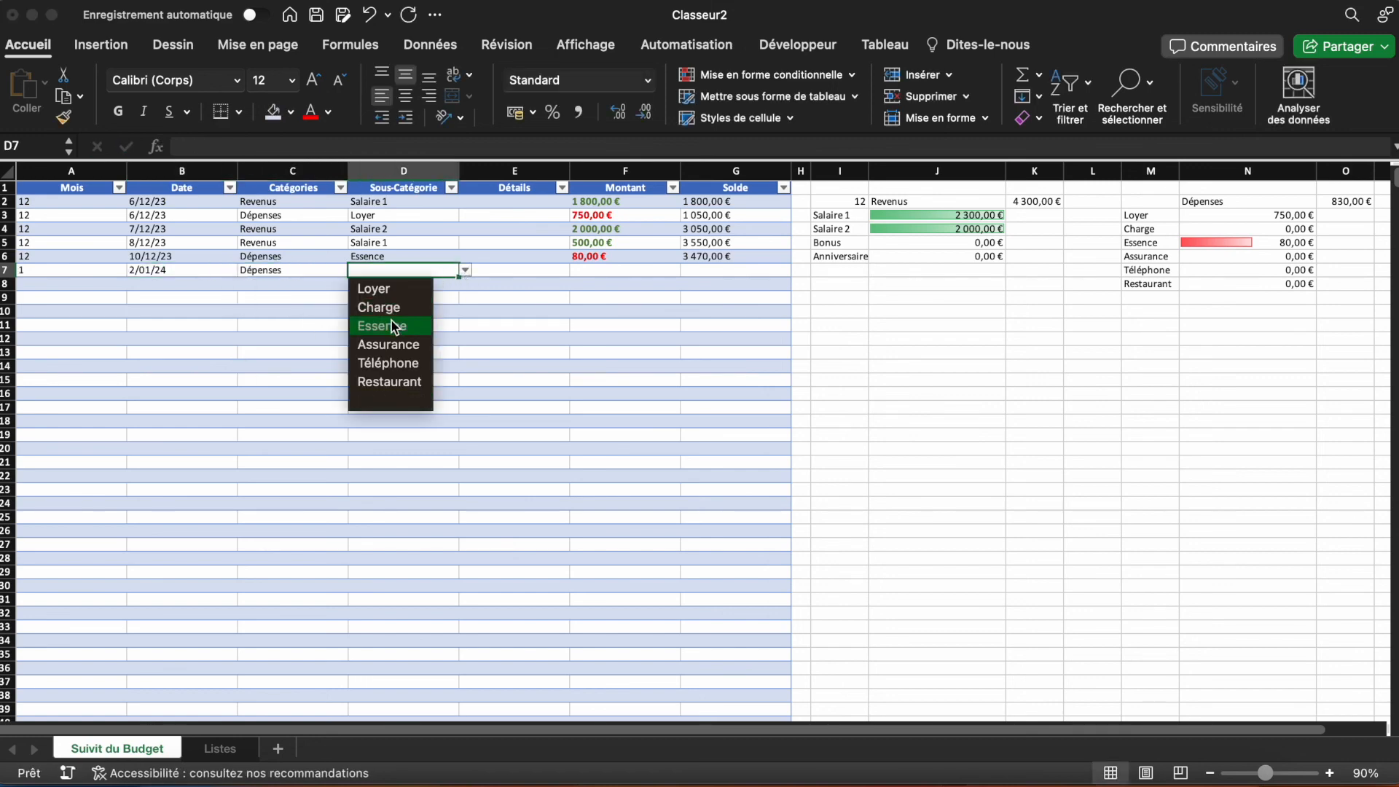
click(388, 344)
click(595, 269)
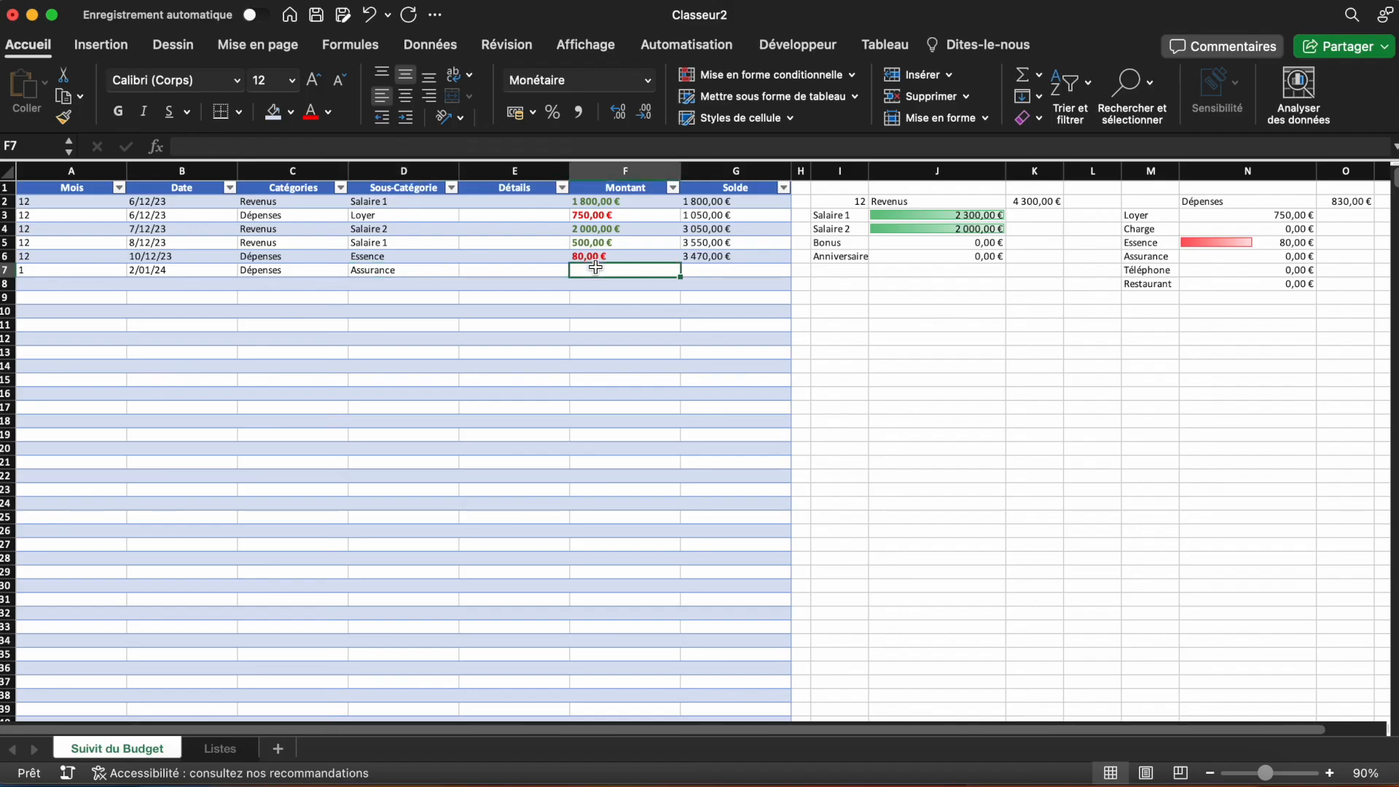
text(100)
key(Return)
click(1093, 367)
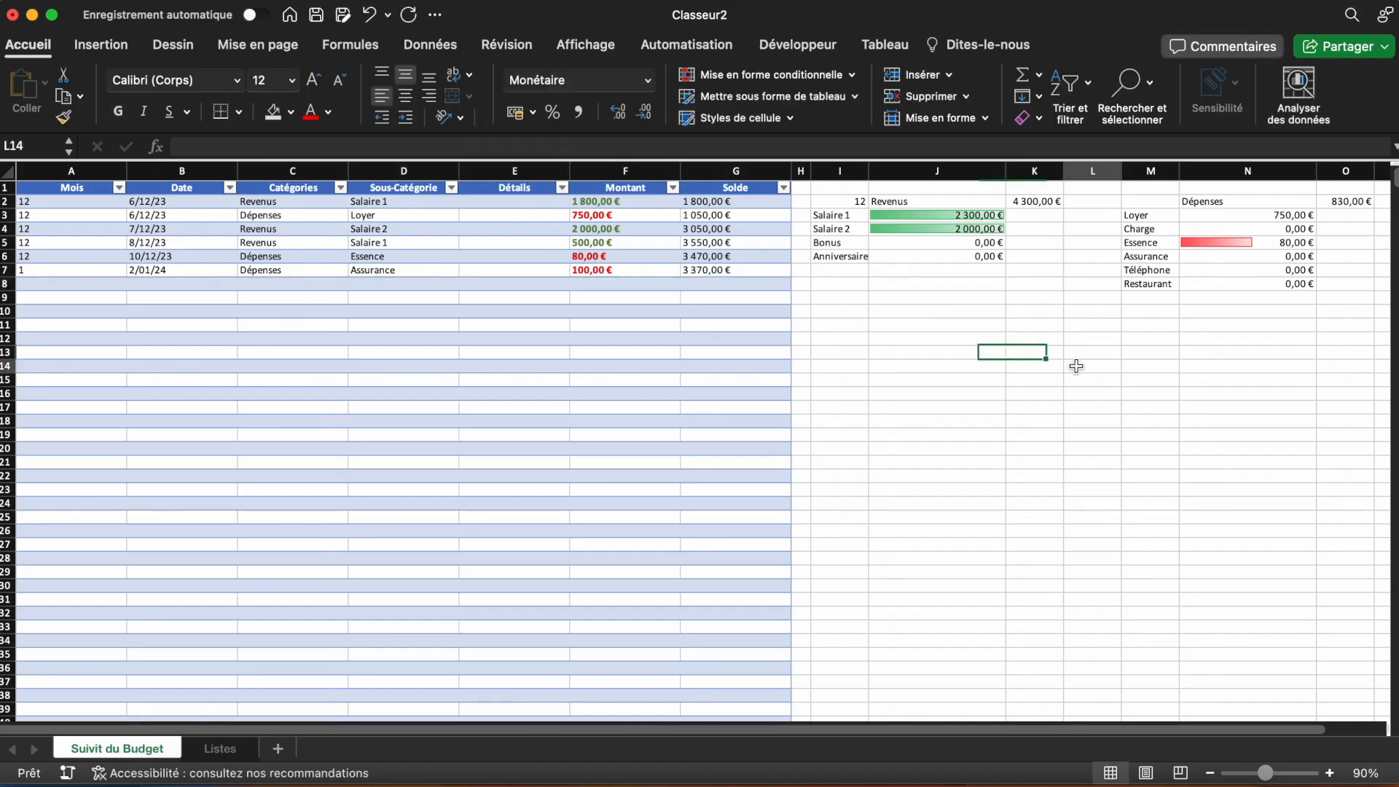
Step: Set the summary's month in I2 to 1
click(847, 199)
text(1)
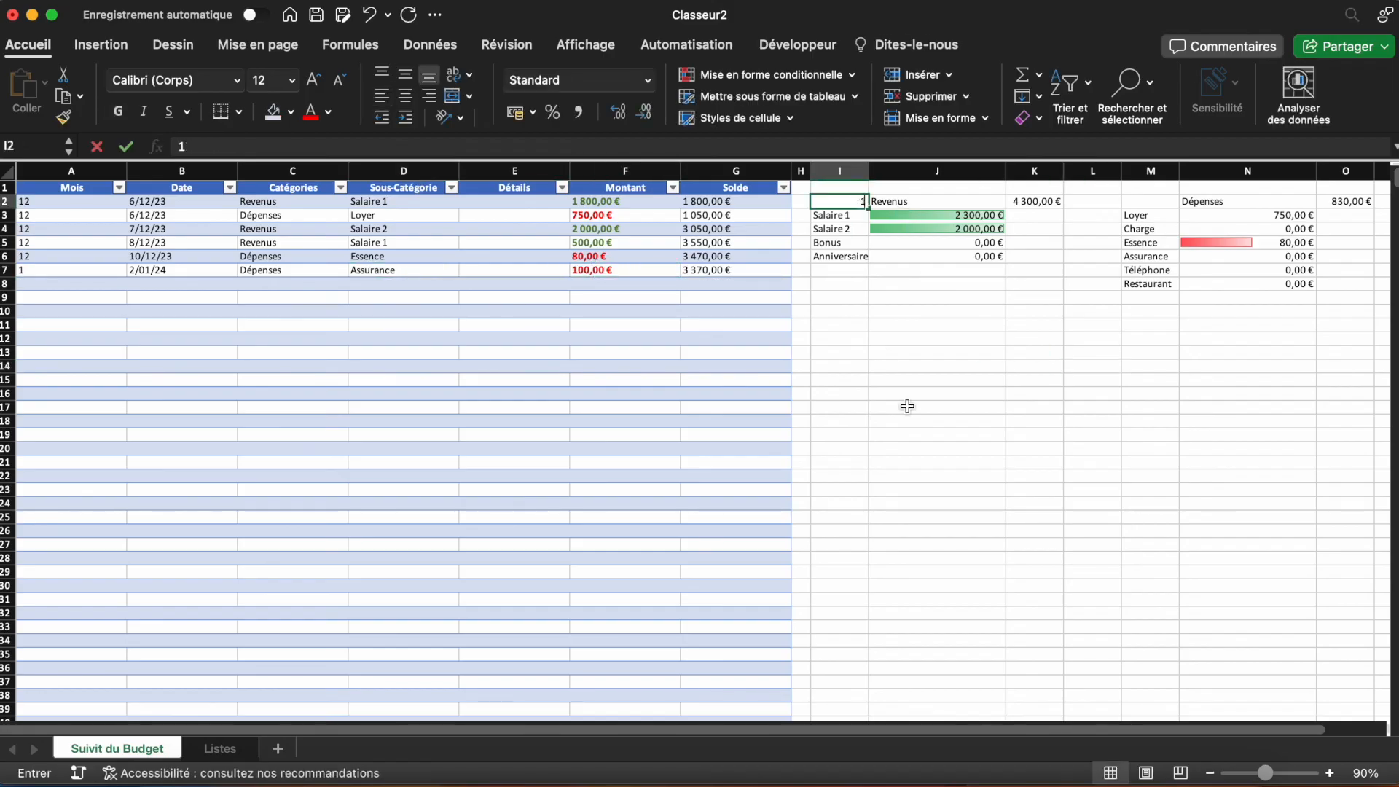
key(Return)
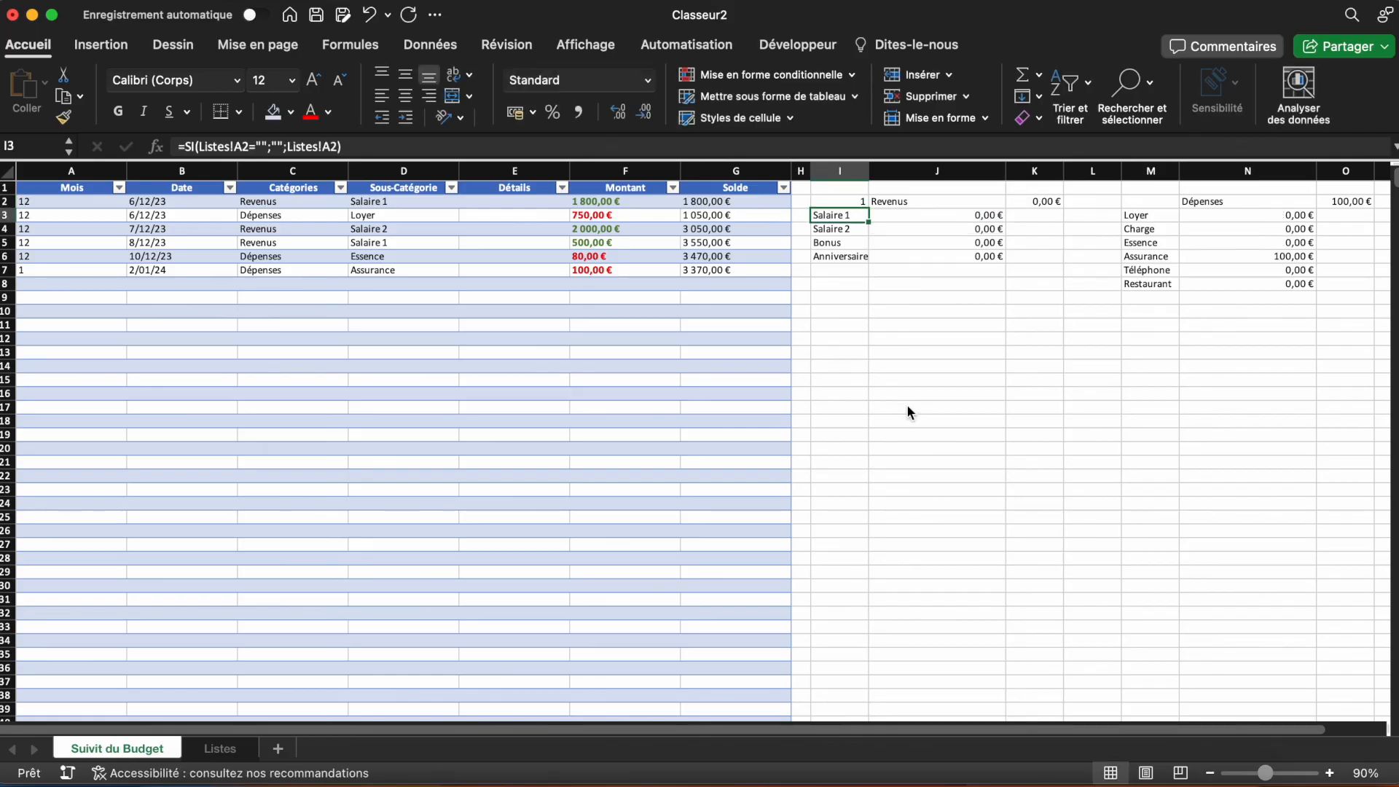
click(1033, 352)
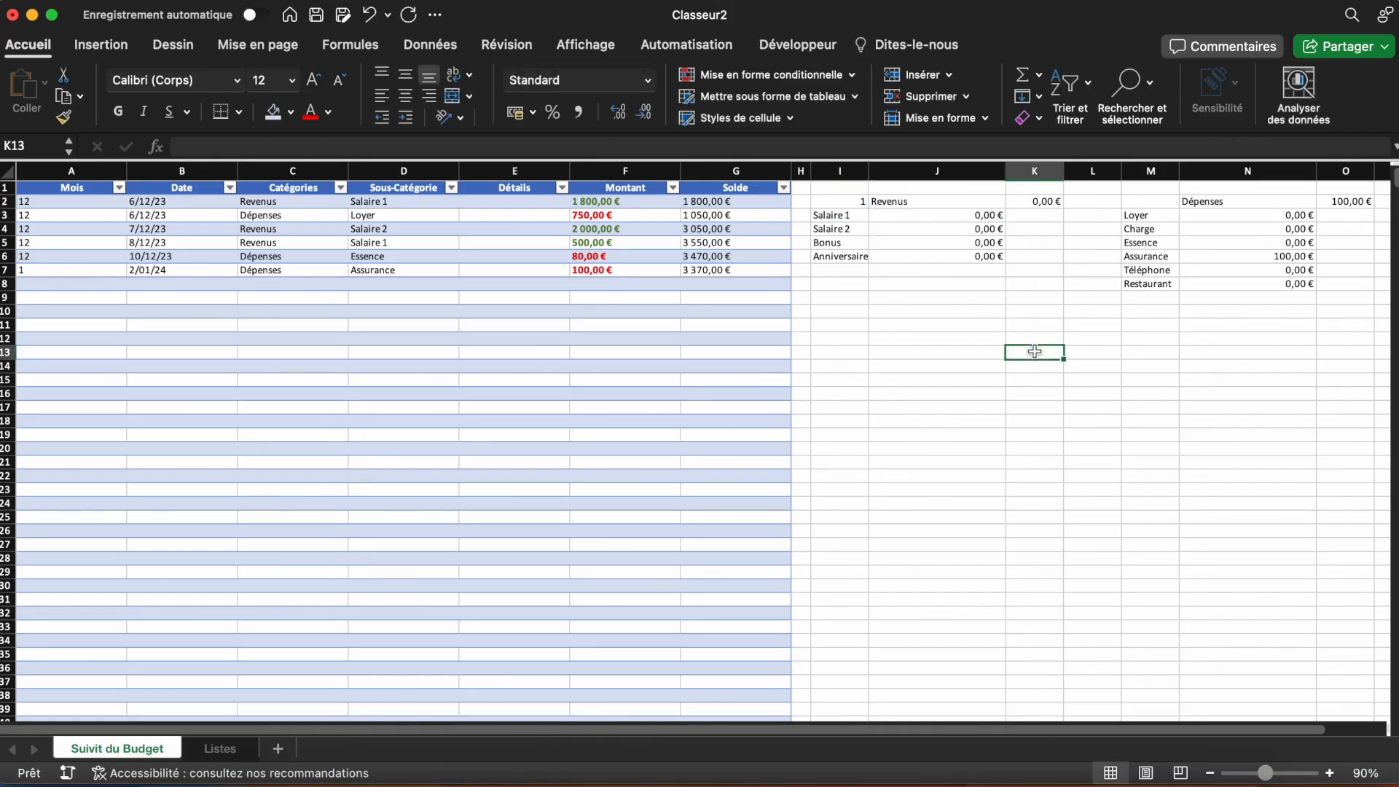
Step: Add a red gradient data bar to the Assurance total in N6 of the Dépenses summary
click(1257, 258)
click(797, 75)
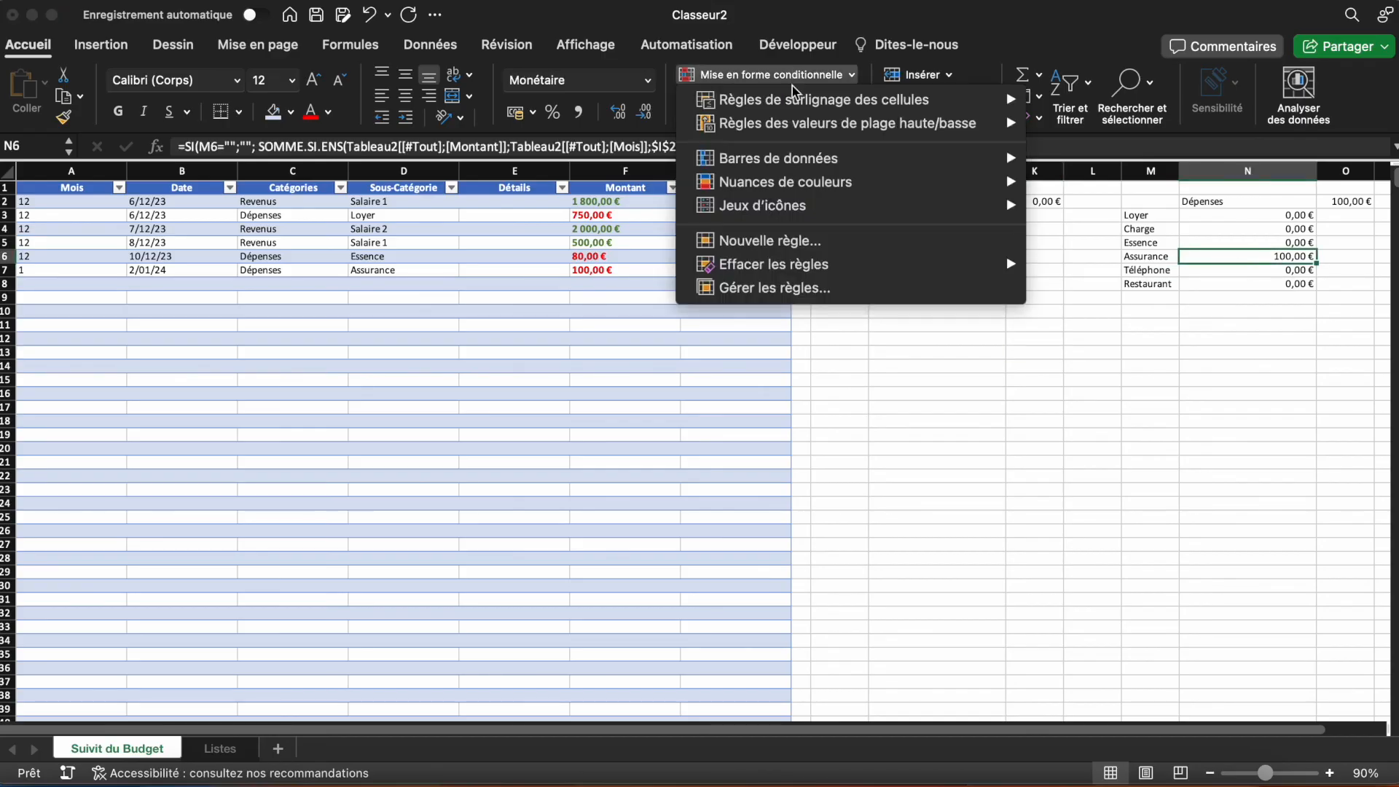
mouse_move(834, 161)
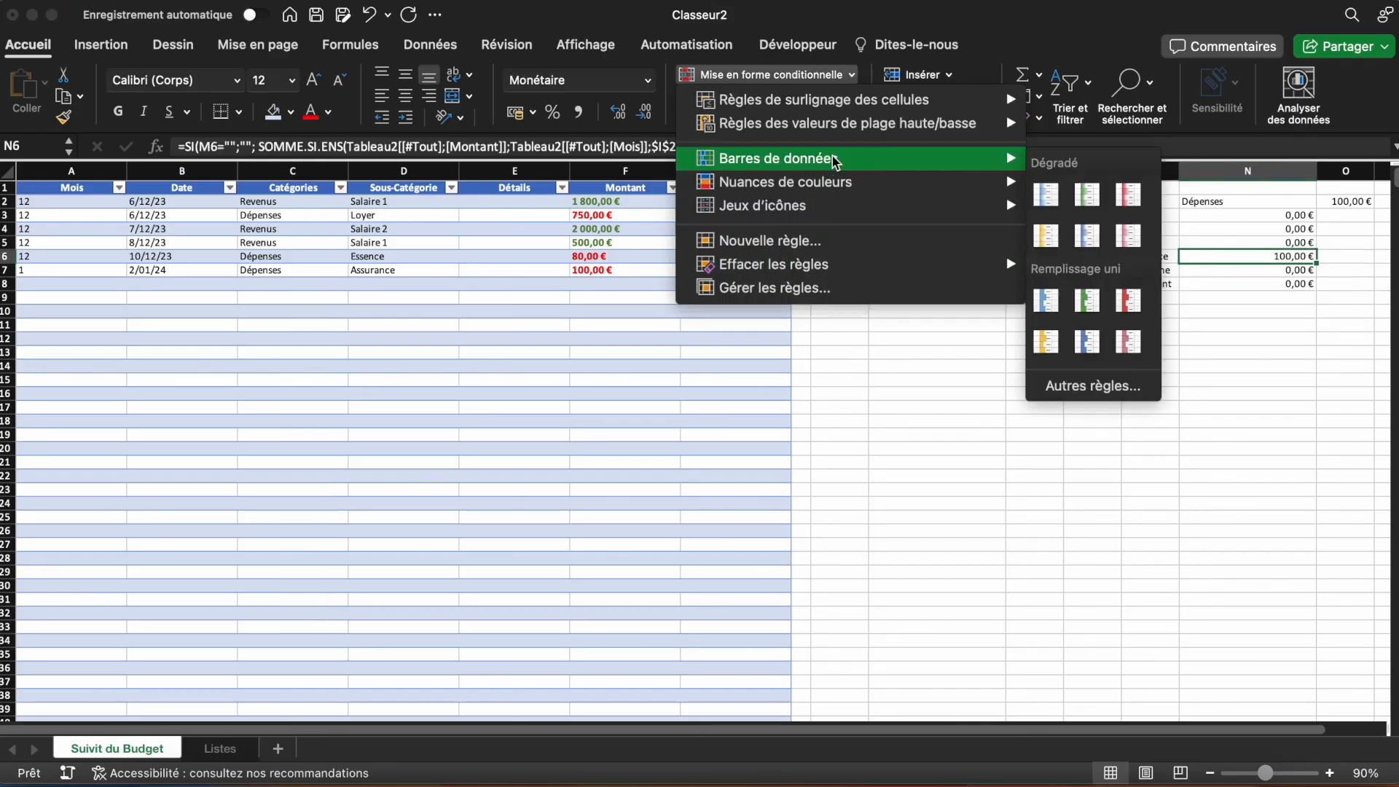
click(1129, 195)
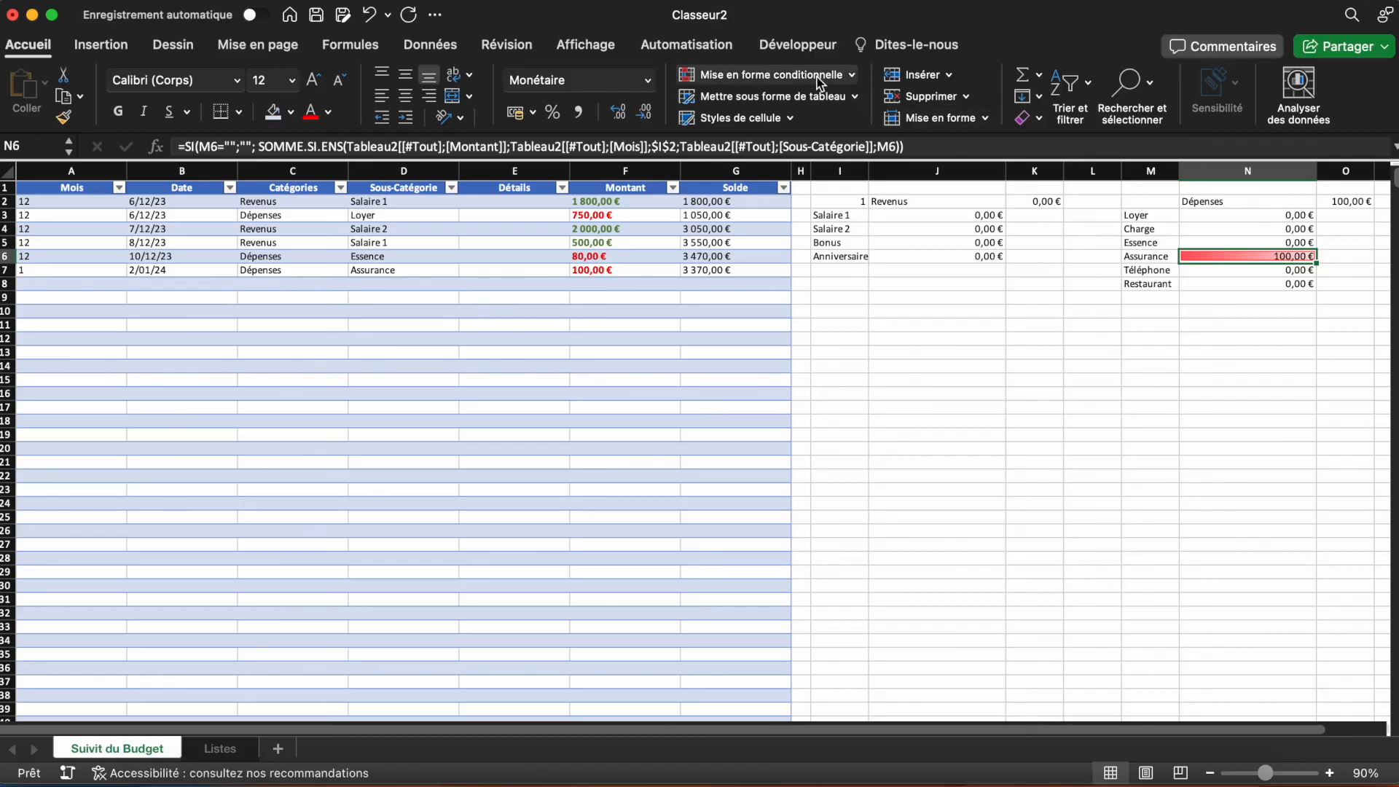
Step: Edit the data bar rule on N6 and set its Minimum type to Nombre
click(765, 74)
click(729, 287)
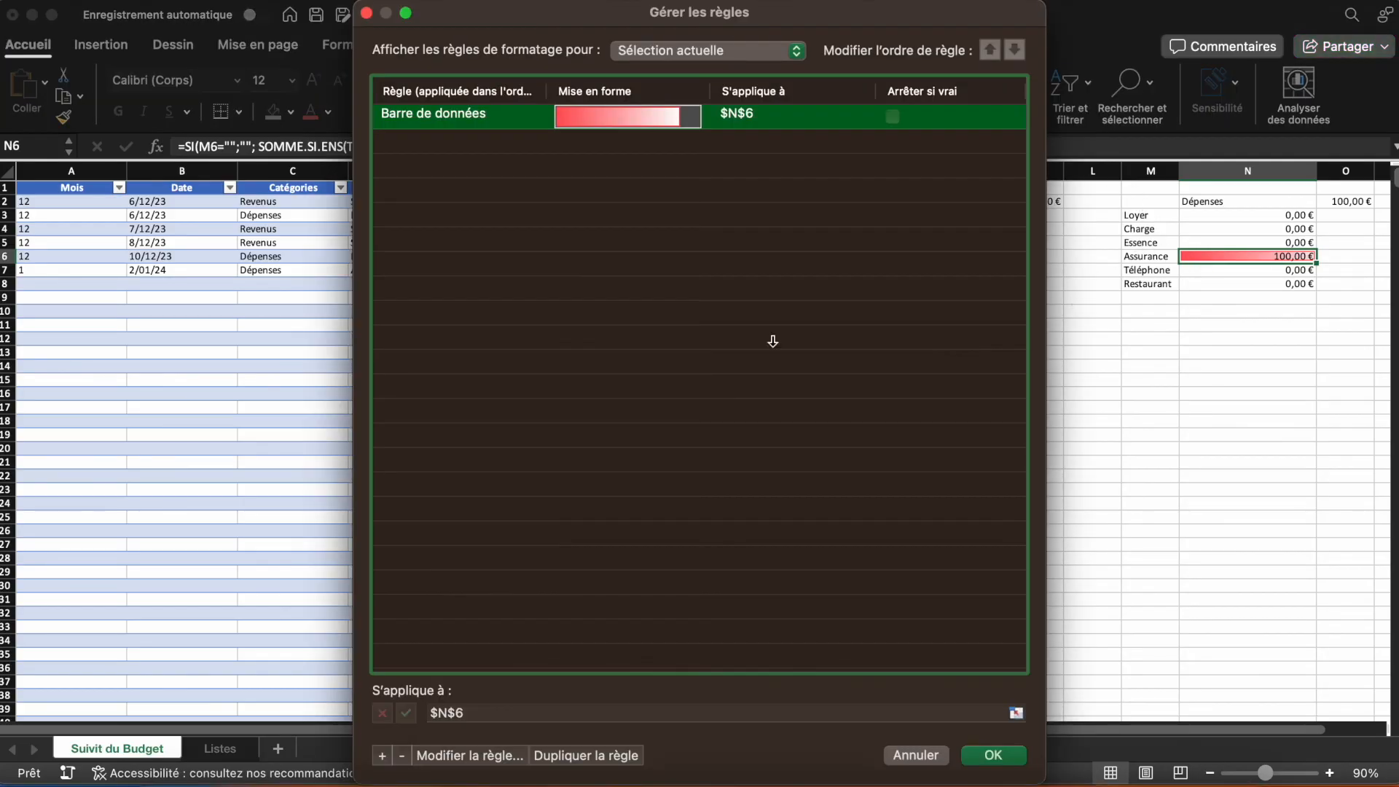
double_click(849, 125)
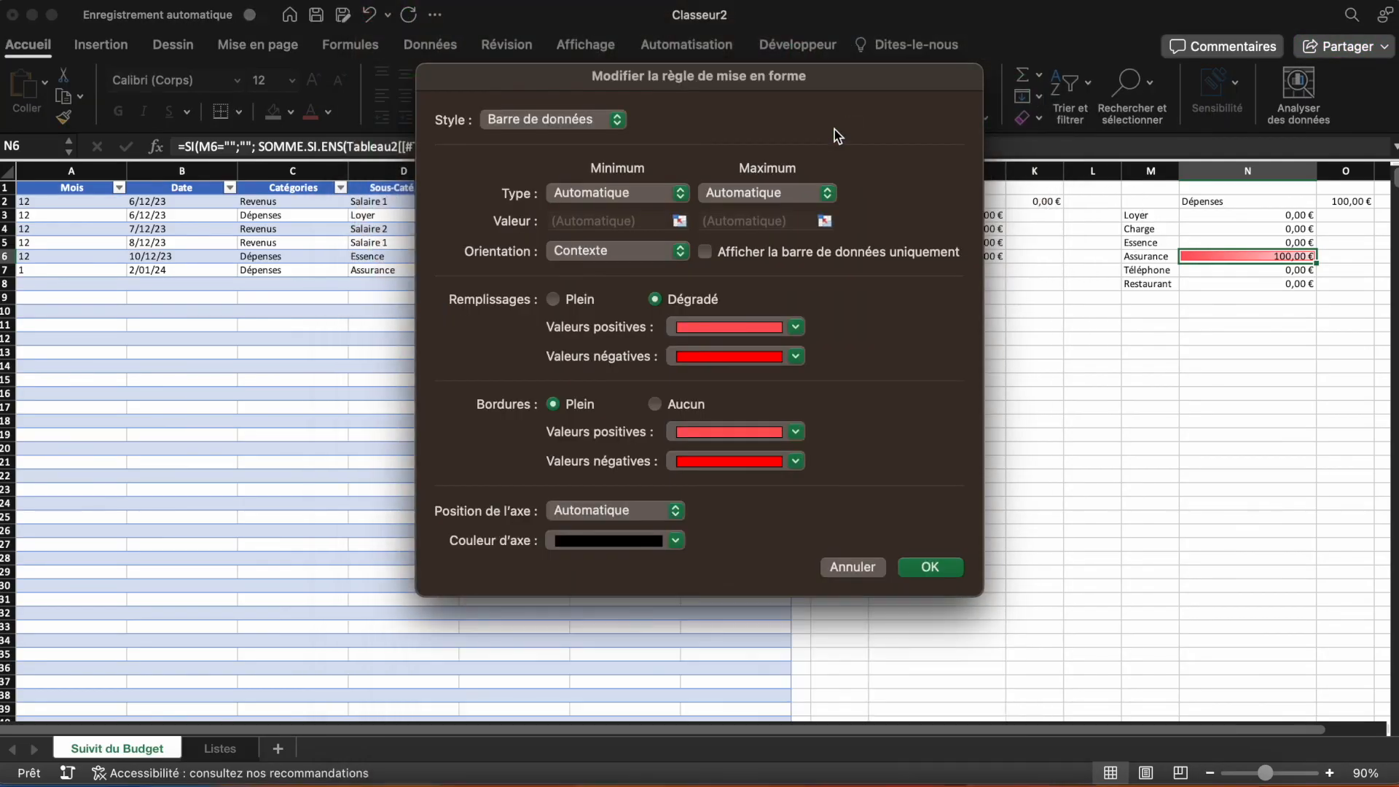
click(624, 193)
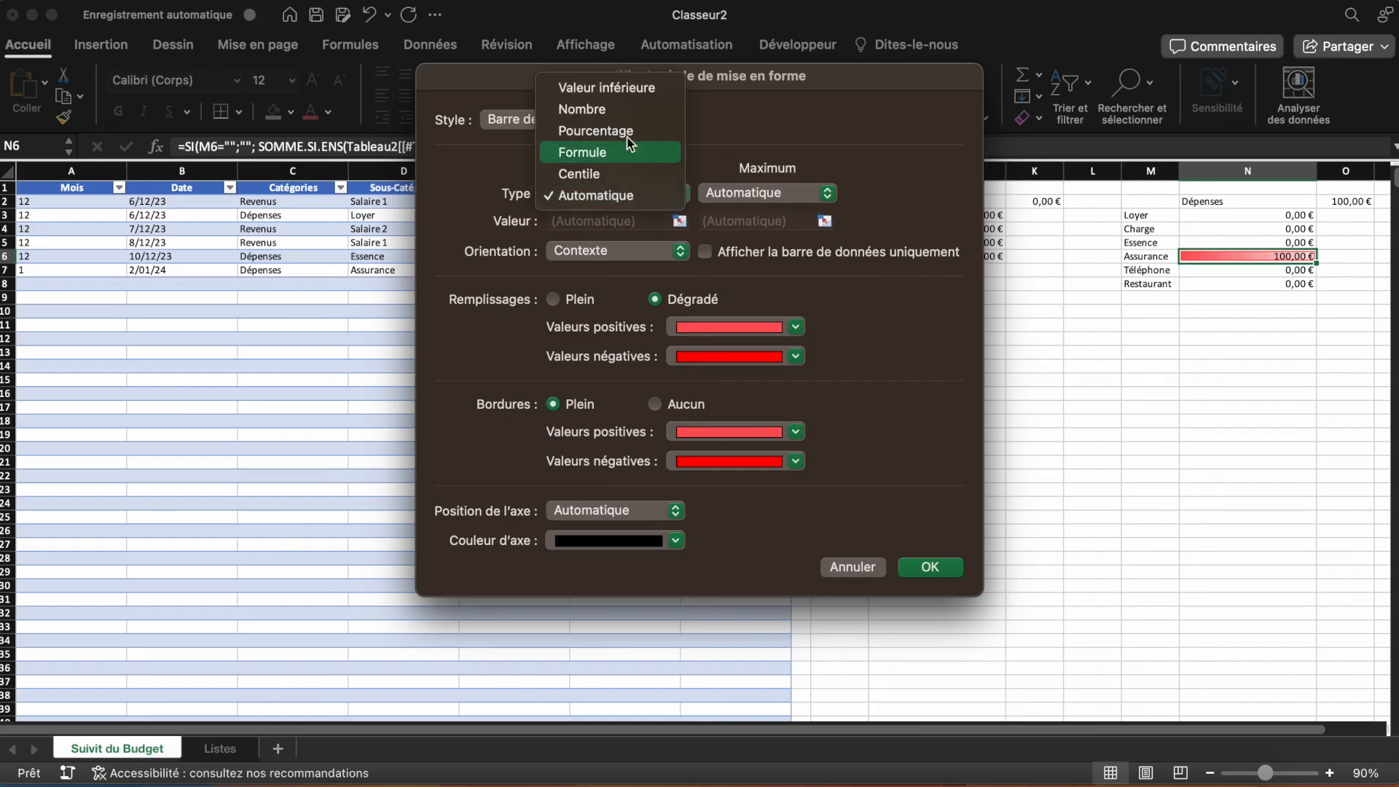
click(644, 87)
click(654, 191)
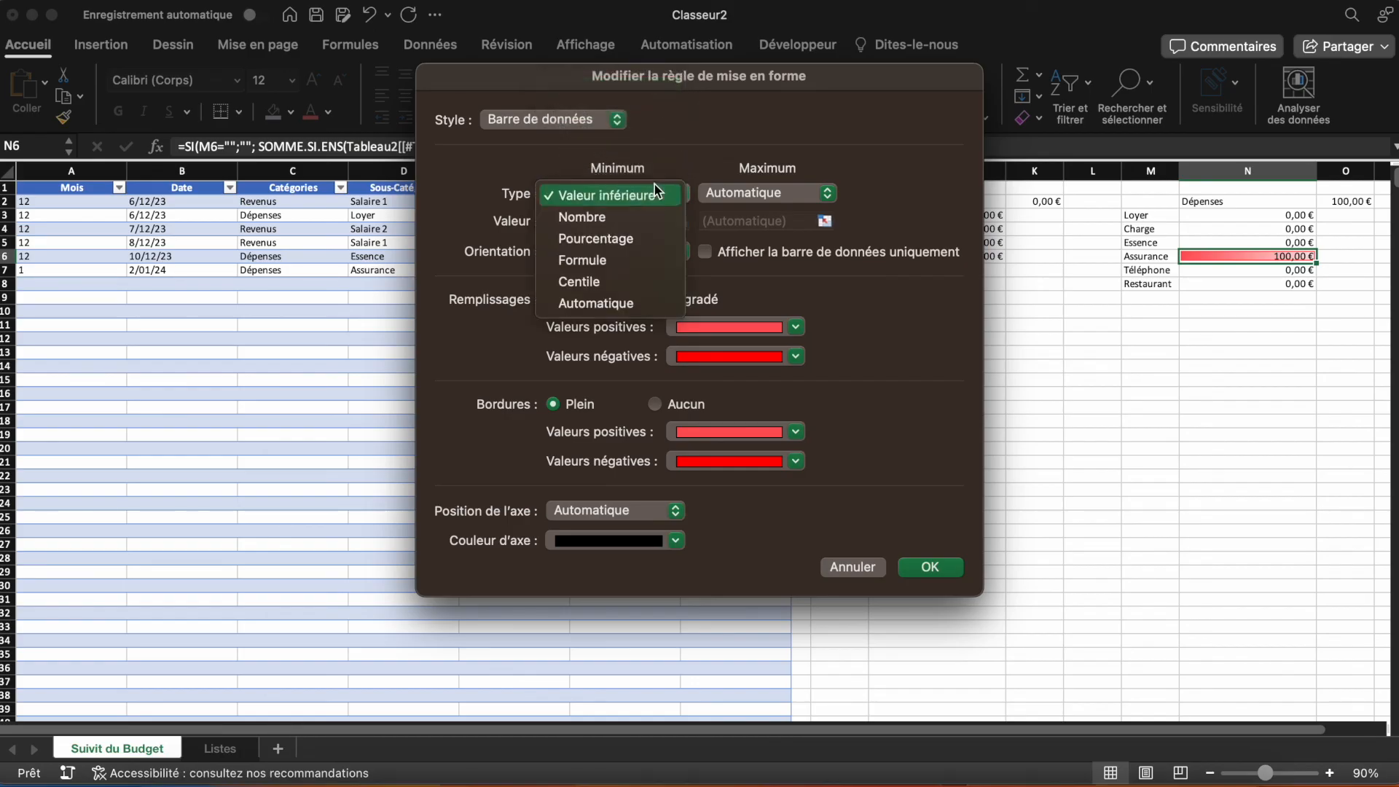
click(619, 219)
Step: Set the data bar rule's Maximum type to Nombre with a value of 100 and apply the rule
click(742, 194)
click(767, 113)
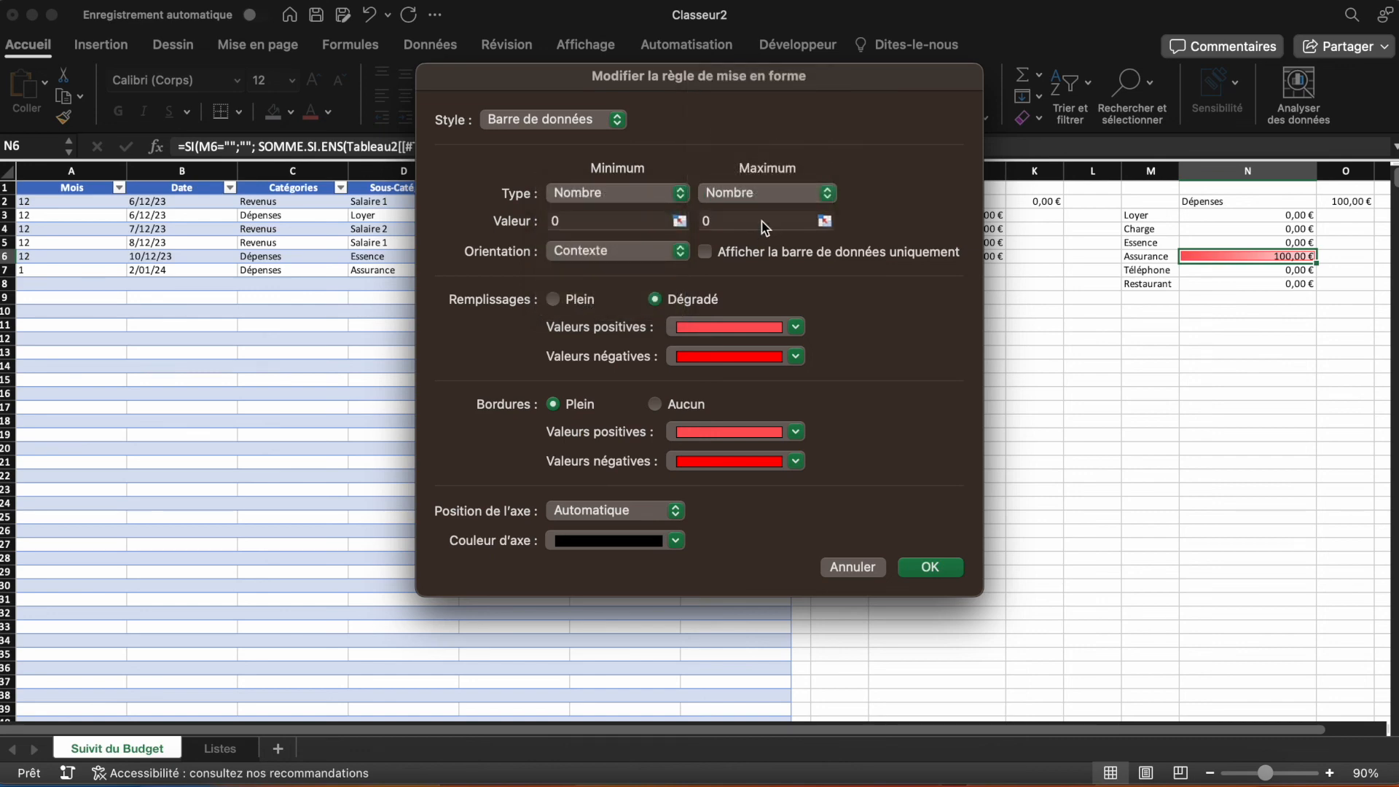
click(764, 227)
text(100)
click(930, 567)
click(1010, 759)
click(1149, 433)
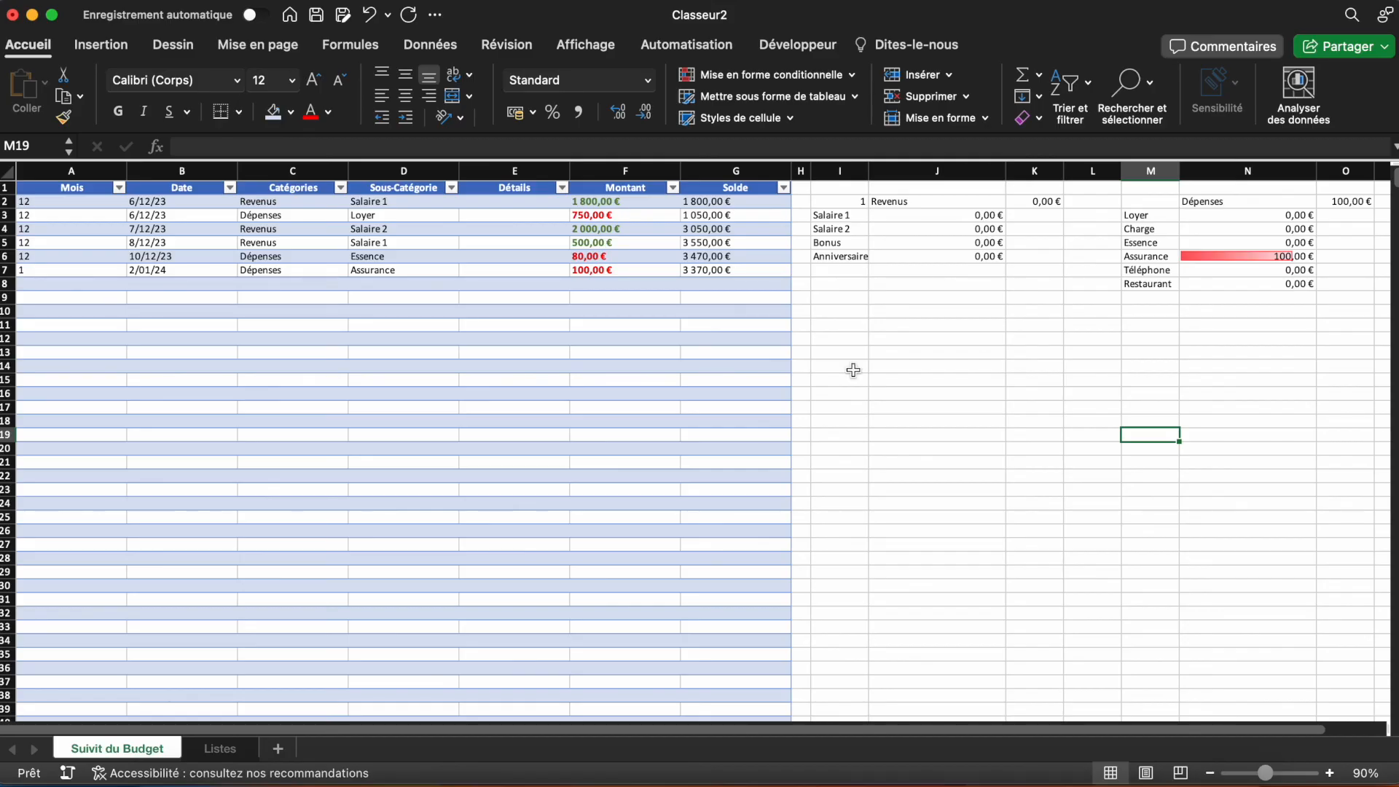
click(223, 753)
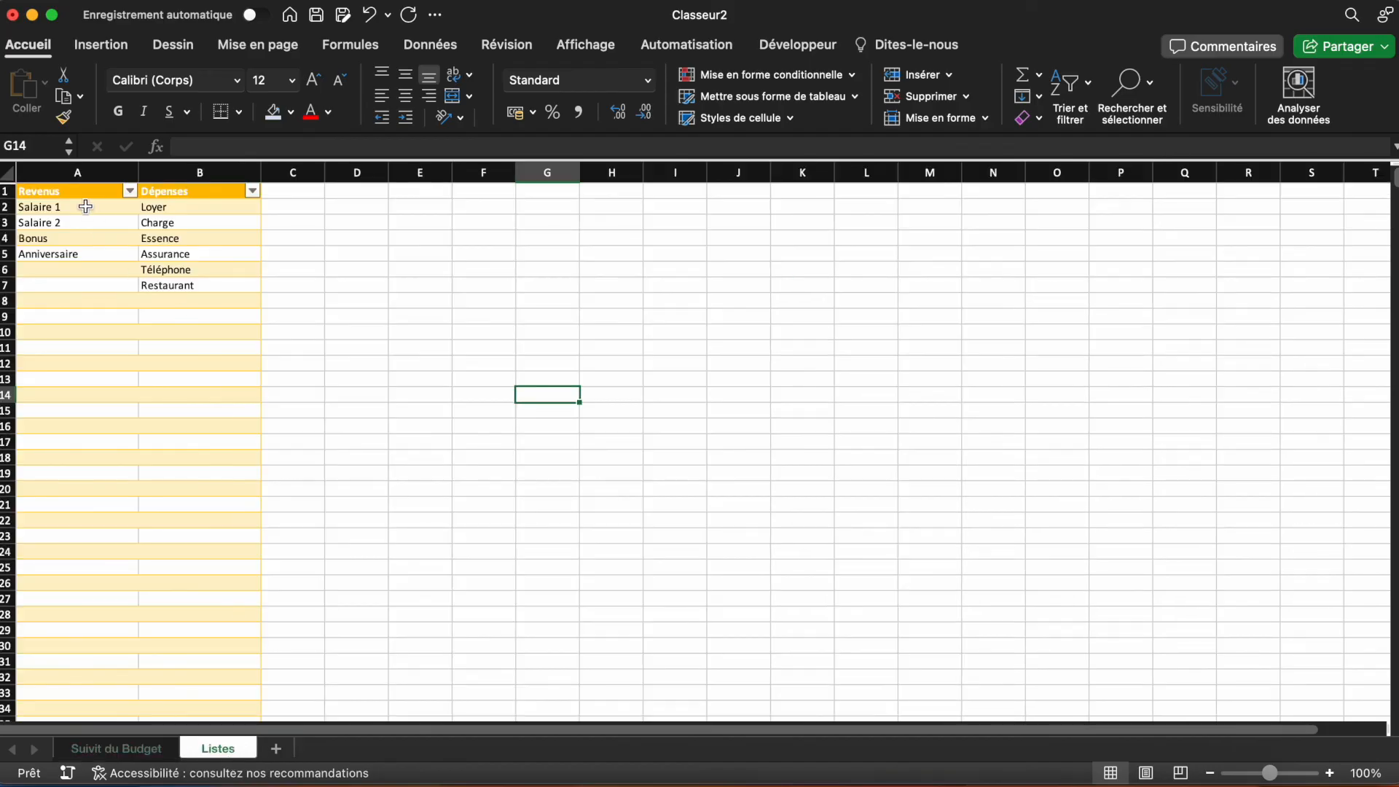
click(112, 749)
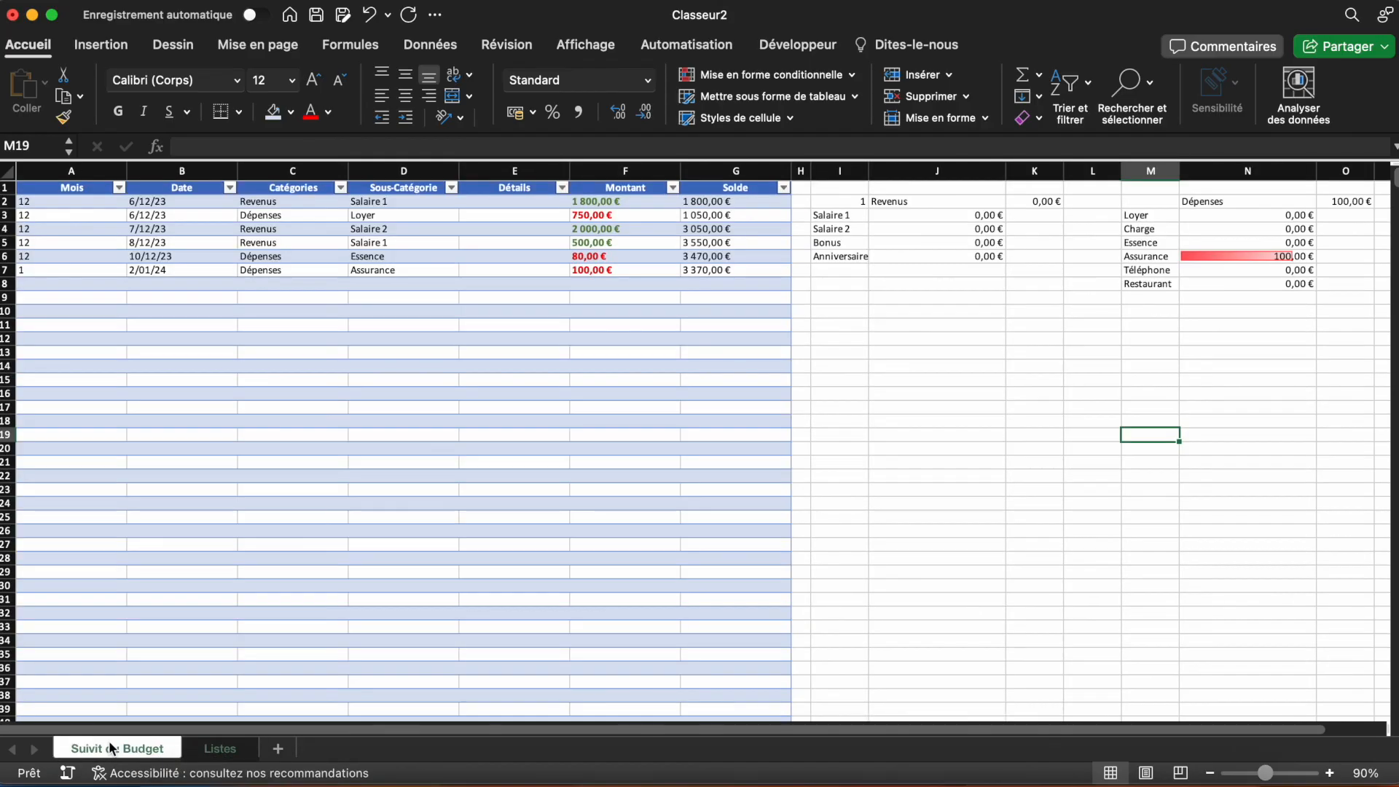
click(959, 390)
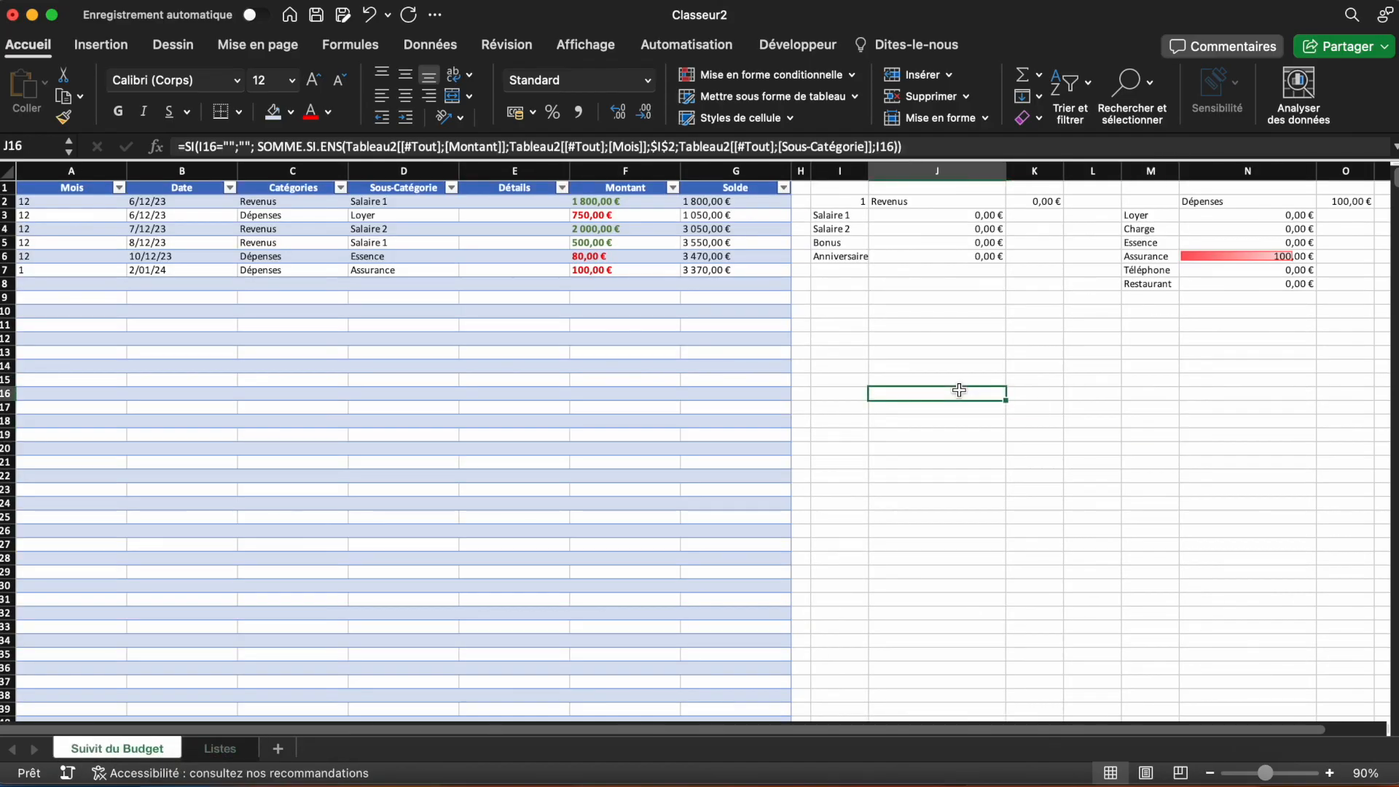